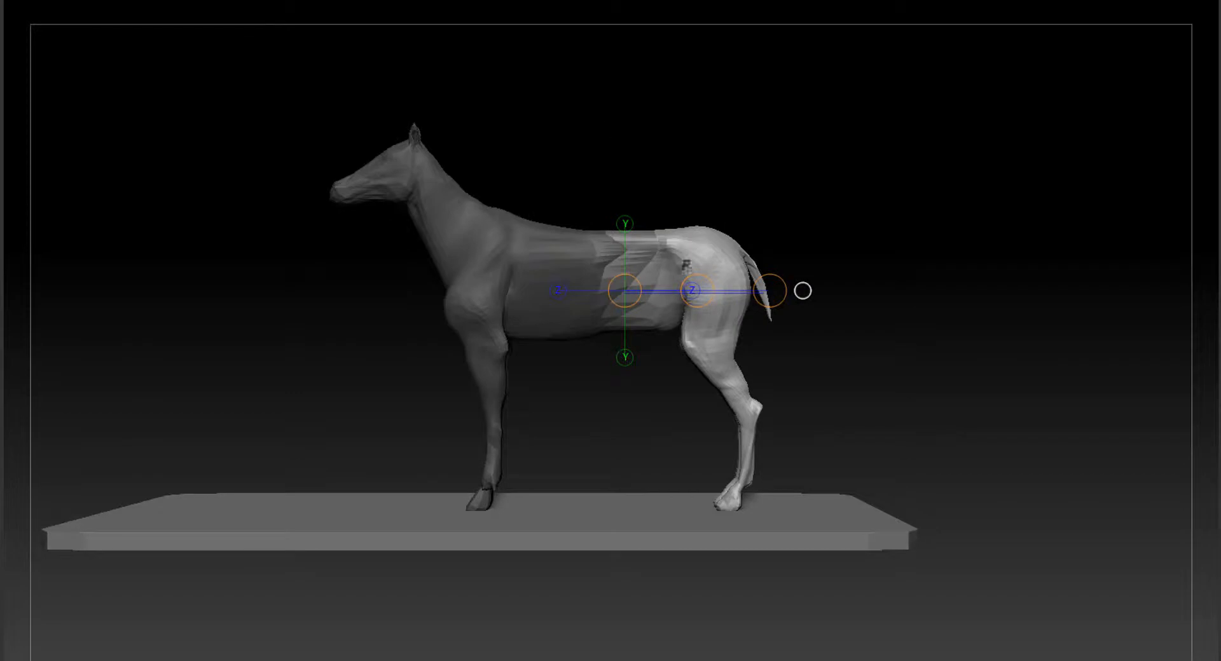
Clear the mask on the horse and pull out its belly and rump profile.
key("q")
left_click_drag(803, 291, 818, 306, "ctrl")
left_click_drag(569, 329, 548, 344)
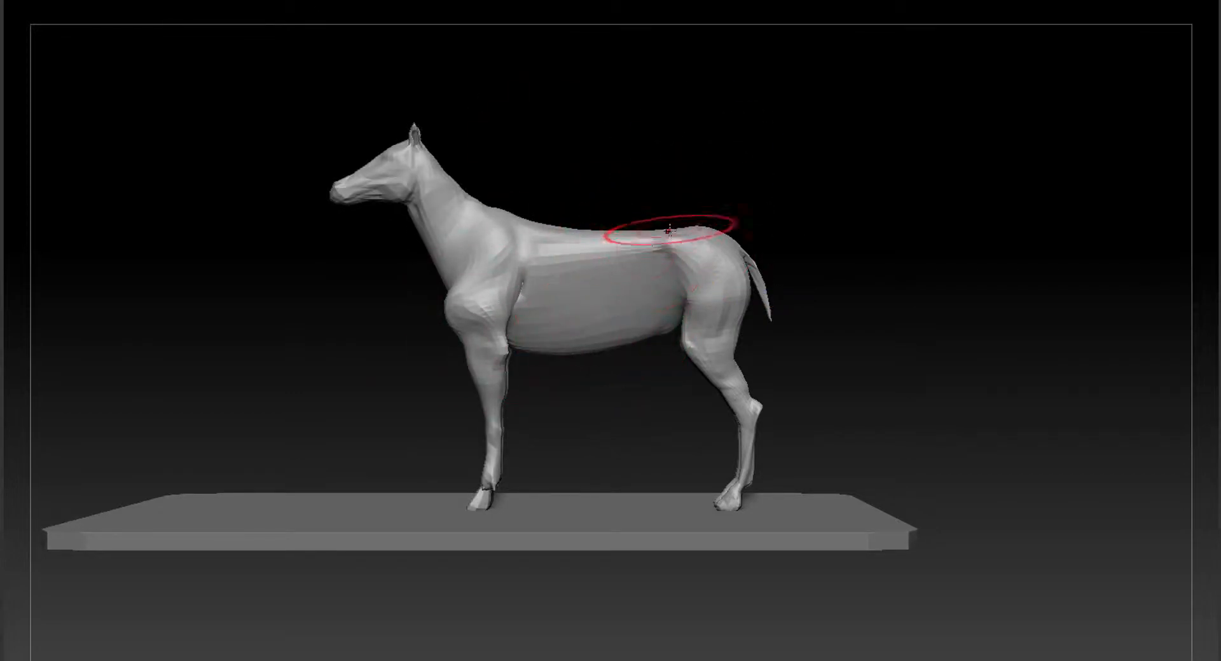
left_click_drag(671, 230, 673, 221)
Mask the whole horse except its head and lay a rotation line along the head.
left_click_drag(232, 71, 445, 246, "ctrl")
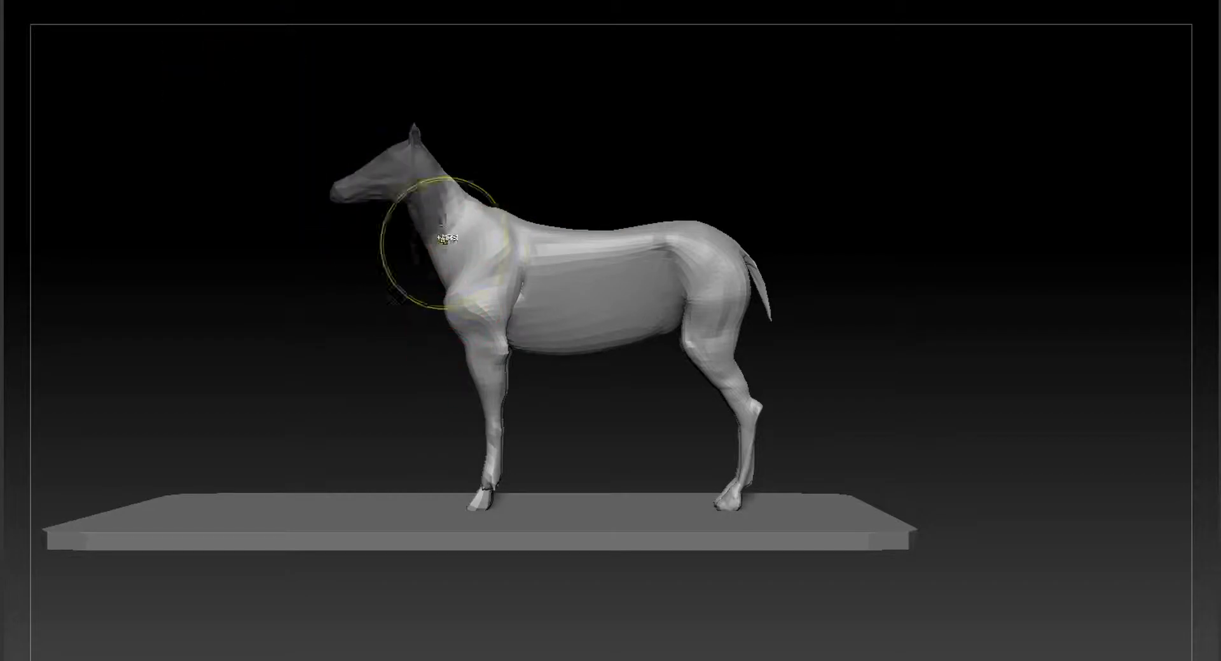
left_click(438, 205, "ctrl")
left_click(603, 124, "ctrl")
key("r")
left_click_drag(429, 205, 381, 157)
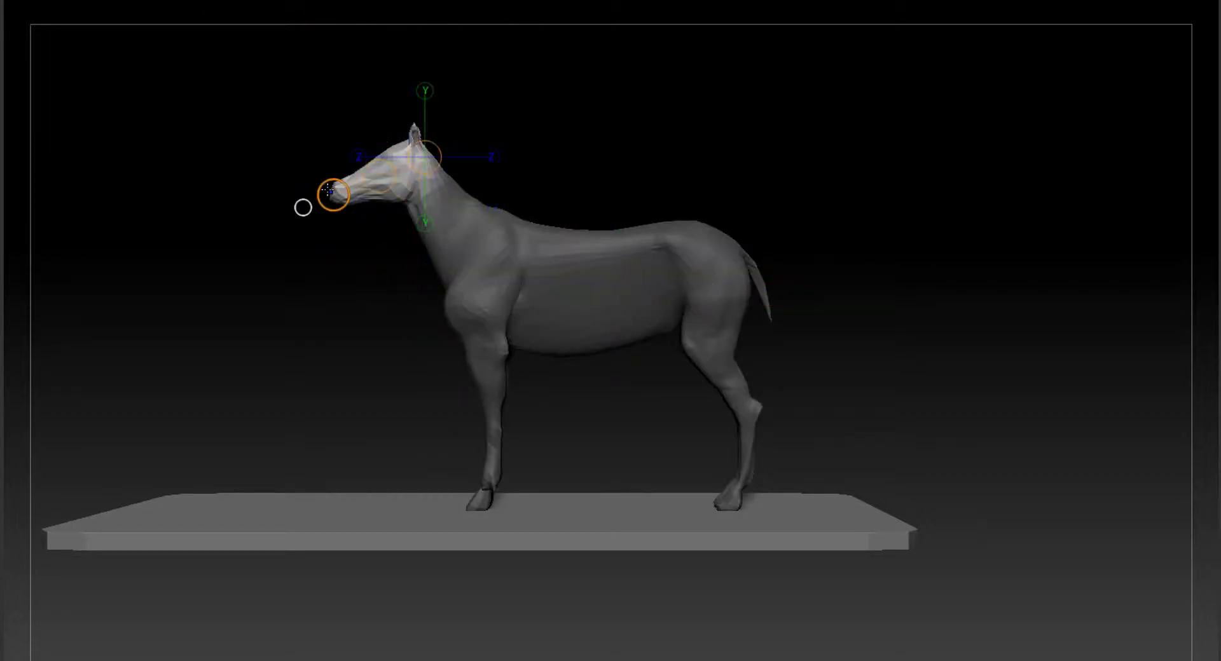
left_click(545, 111, "ctrl")
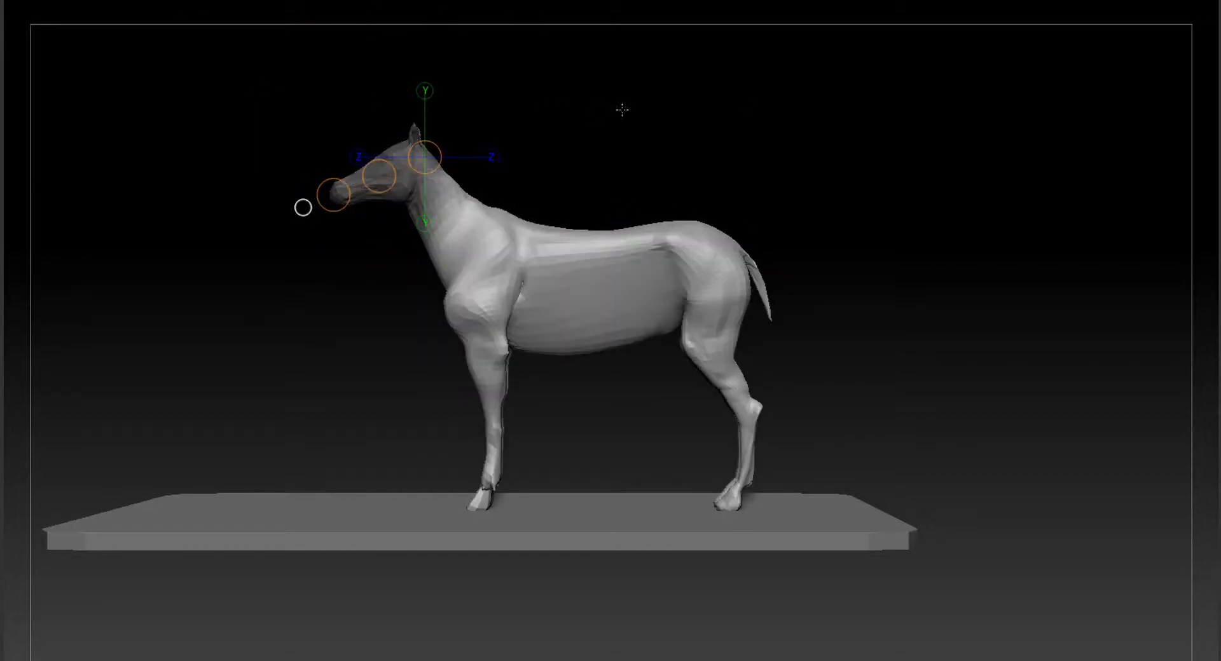
left_click(664, 122, "ctrl")
Rotate the unmasked head slightly from the base of the neck and clear the mask.
left_click_drag(444, 207, 411, 129)
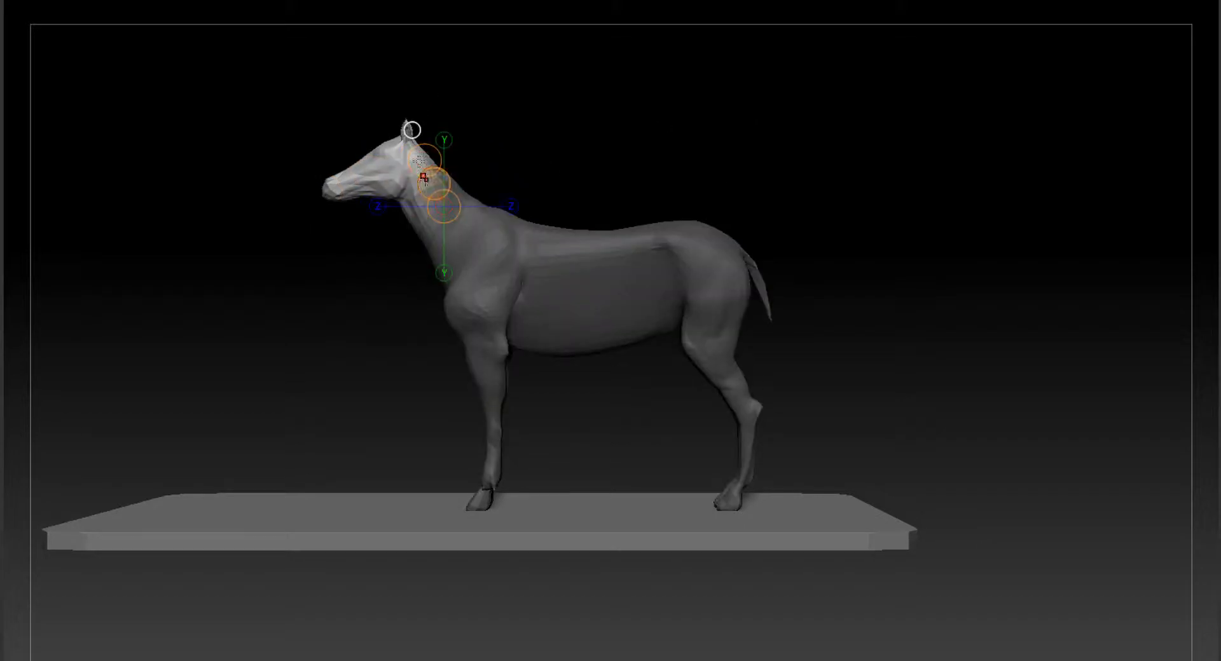
key("q")
left_click_drag(883, 147, 863, 117, "alt")
key("f")
left_click_drag(862, 118, 814, 51, "ctrl")
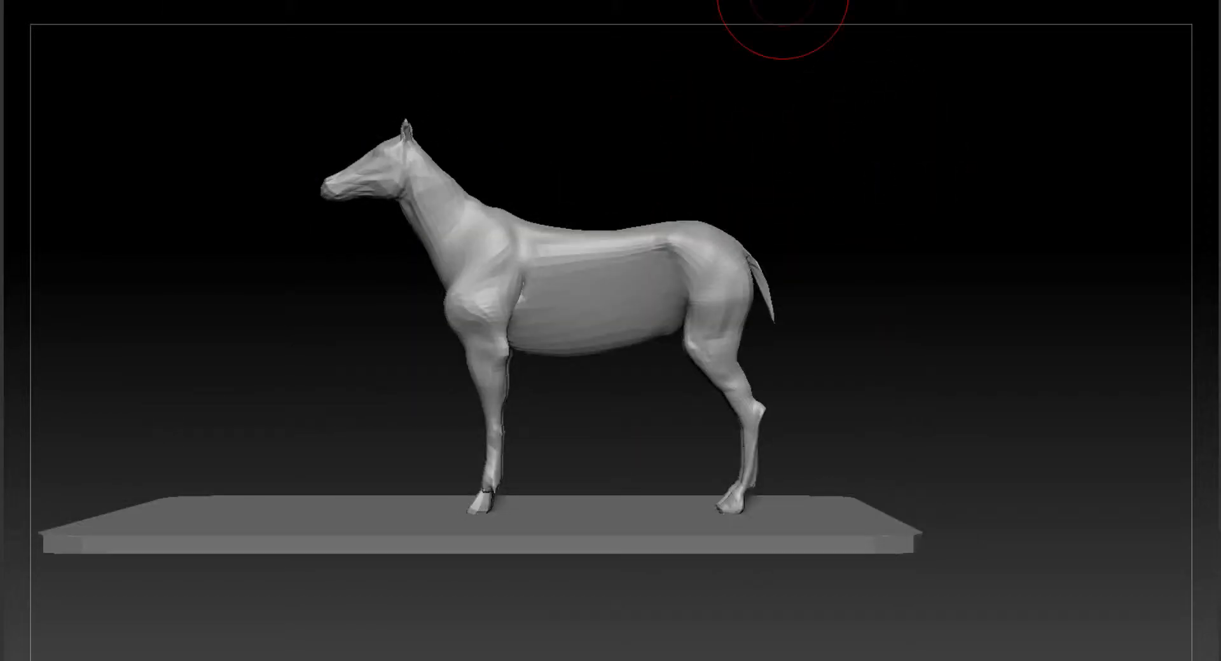
Raise the horse's subdivision level and sculpt the flank and belly surface.
key("d")
left_click_drag(626, 178, 688, 240)
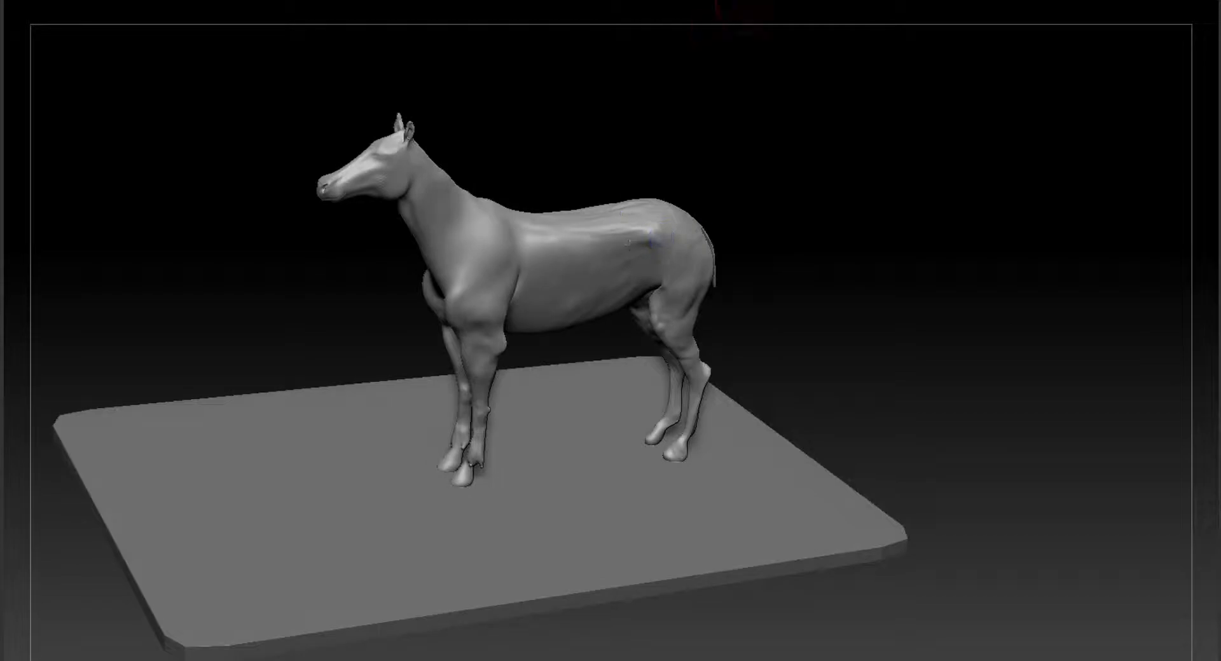
left_click_drag(740, 198, 713, 207)
left_click_drag(598, 231, 622, 262)
left_click_drag(757, 203, 731, 153, "shift")
left_click_drag(597, 242, 624, 263)
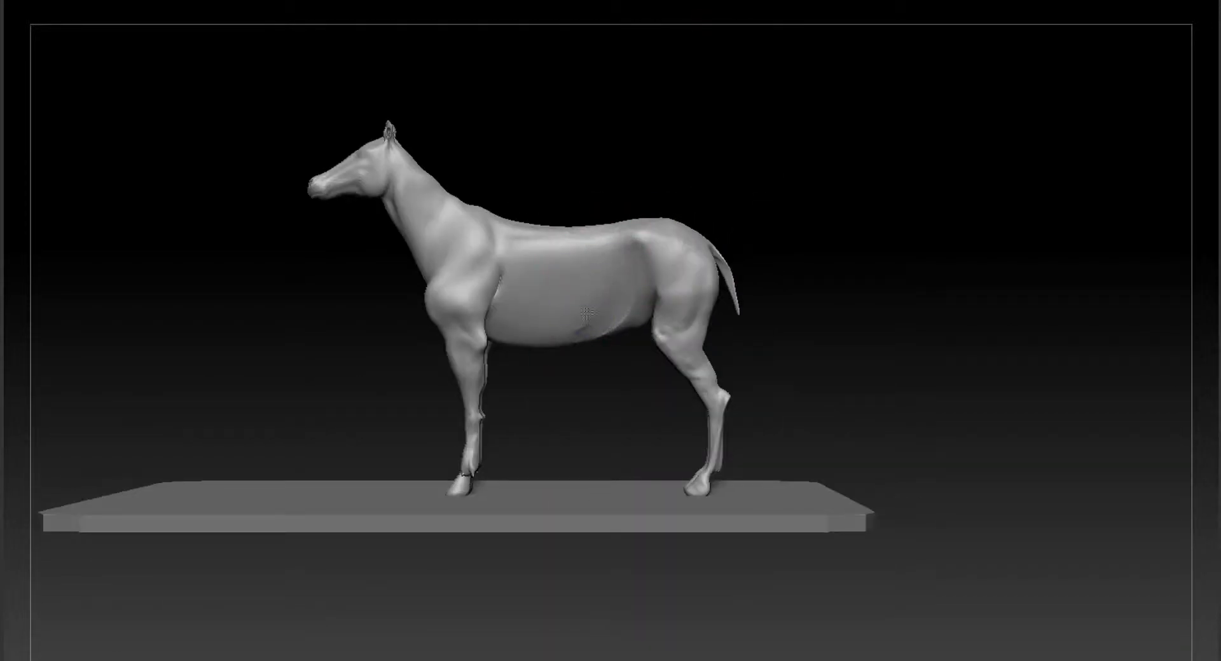
Lower the horse's subdivision level for adjusting its overall proportions in side view.
left_click_drag(780, 194, 807, 245, "alt")
mouse_move(487, 137)
left_mouse_down()
mouse_move(545, 166)
mouse_move(503, 159)
mouse_move(486, 127)
left_mouse_up()
mouse_move(547, 83)
left_mouse_down()
mouse_move(490, 143)
mouse_move(560, 64)
mouse_move(518, 121)
left_mouse_up()
left_click_drag(795, 128, 846, 112, "shift")
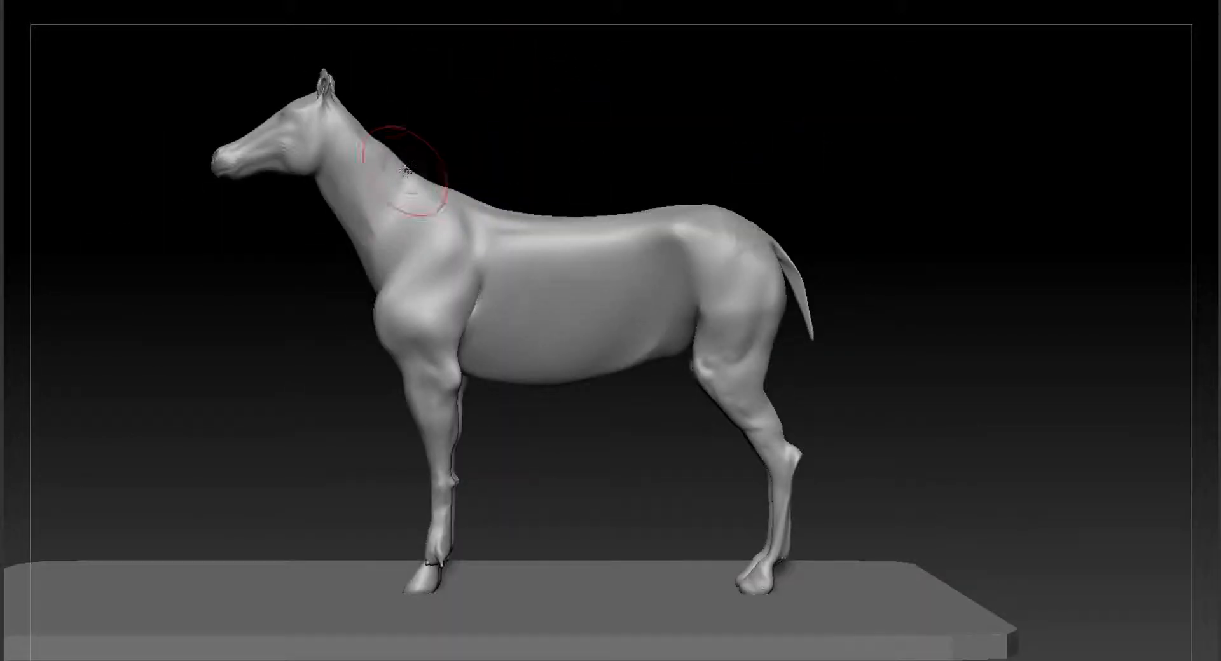
mouse_move(900, 394)
left_mouse_down("alt")
mouse_move(910, 341)
mouse_move(934, 359)
left_mouse_up("alt")
key("shift+d")
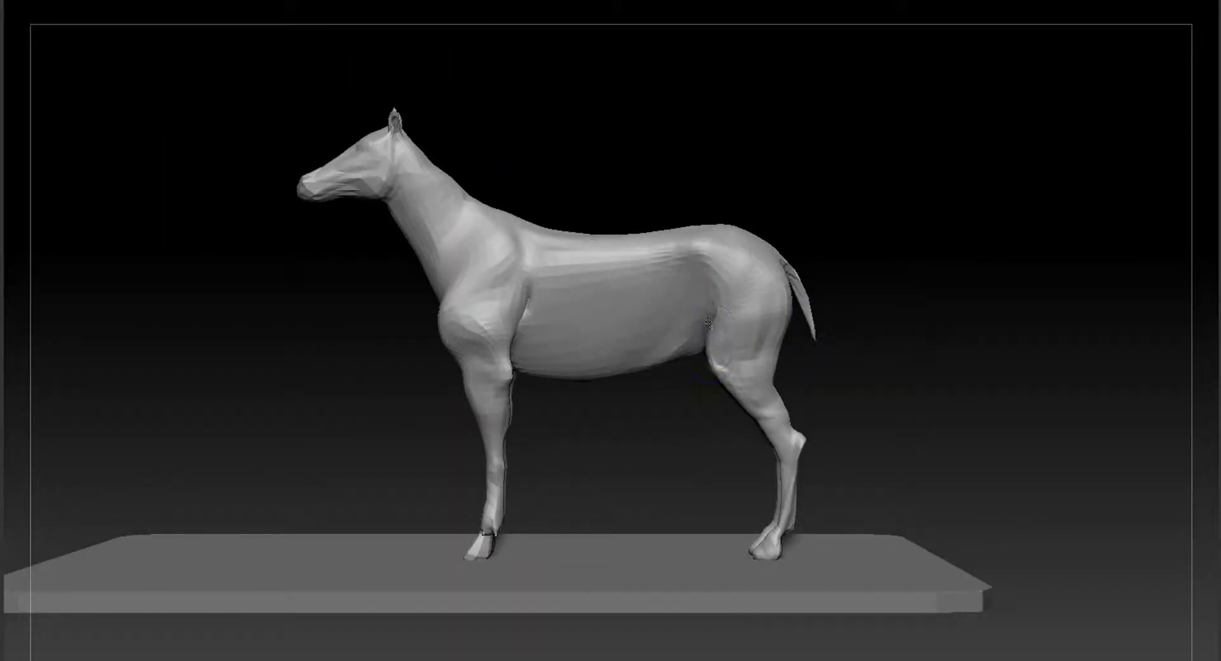
left_click_drag(566, 443, 523, 468, "alt")
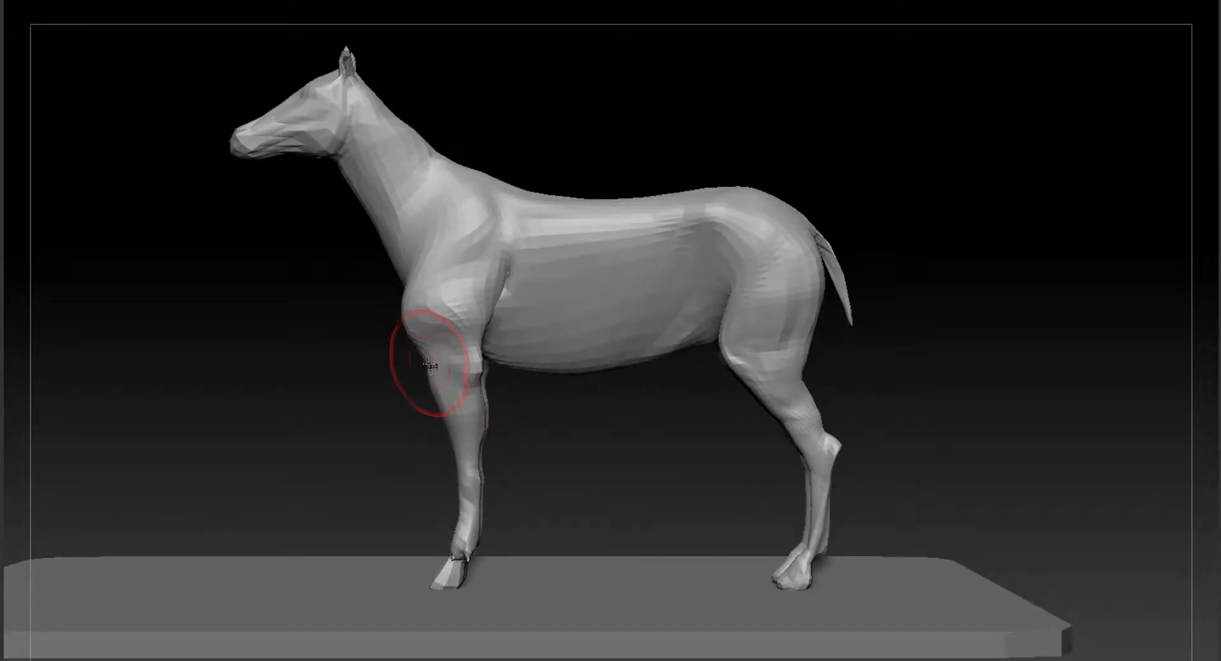
Raise the horse's subdivision level again and shape the elbow area of the front leg.
key("d")
left_click_drag(560, 446, 614, 442)
left_click_drag(795, 39, 763, 70, "alt")
mouse_move(706, 41)
left_mouse_down()
mouse_move(739, 51)
mouse_move(742, 10)
left_mouse_up()
left_click_drag(480, 365, 452, 316)
left_click_drag(572, 445, 546, 459)
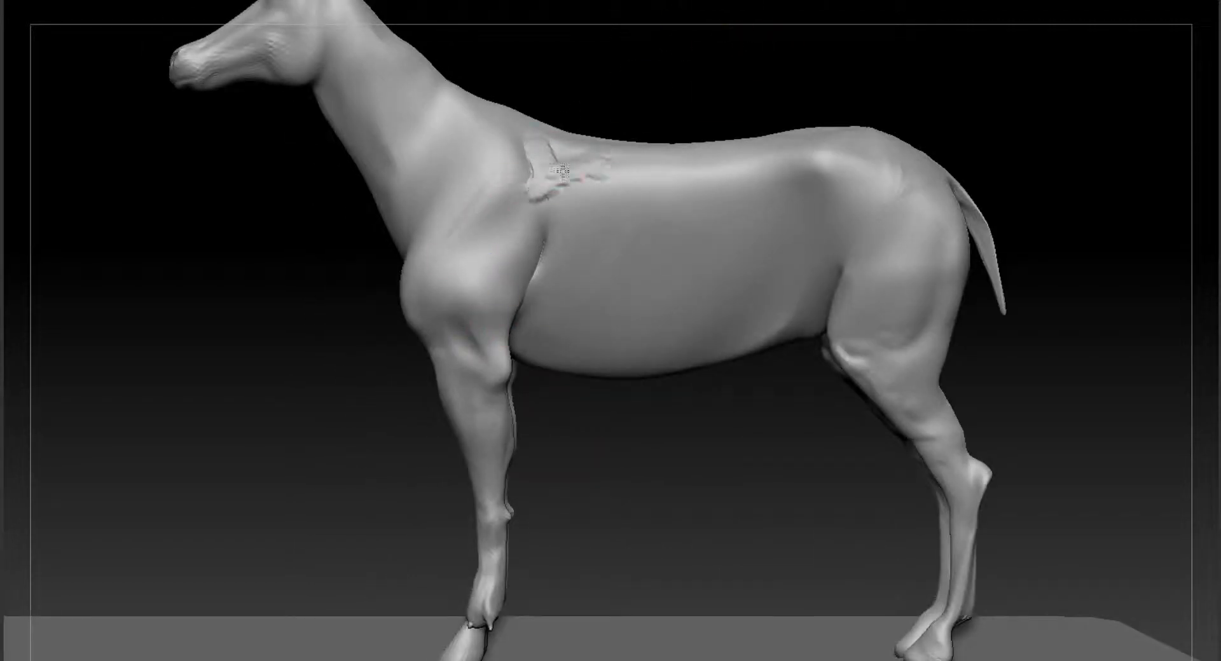
Build up the form behind the shoulder blade at the withers and blend it into the back.
left_click_drag(563, 171, 553, 154)
left_click_drag(690, 74, 697, 115)
left_click_drag(553, 143, 595, 130)
left_click_drag(826, 63, 839, 39, "alt")
left_click_drag(852, 191, 837, 151)
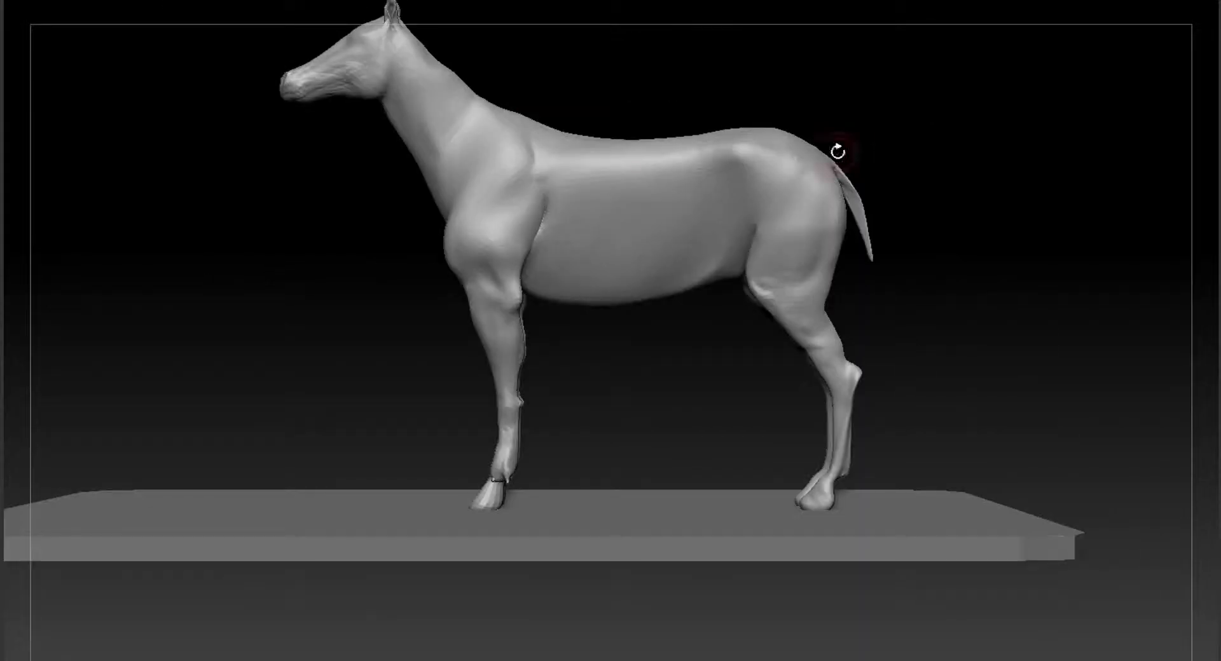
Adjust the front contour of the horse's chest and lower neck in side view.
left_click_drag(956, 229, 1021, 173, "alt")
left_click_drag(1021, 248, 1042, 363, "alt")
left_click_drag(739, 9, 760, 46)
left_click_drag(444, 256, 474, 143)
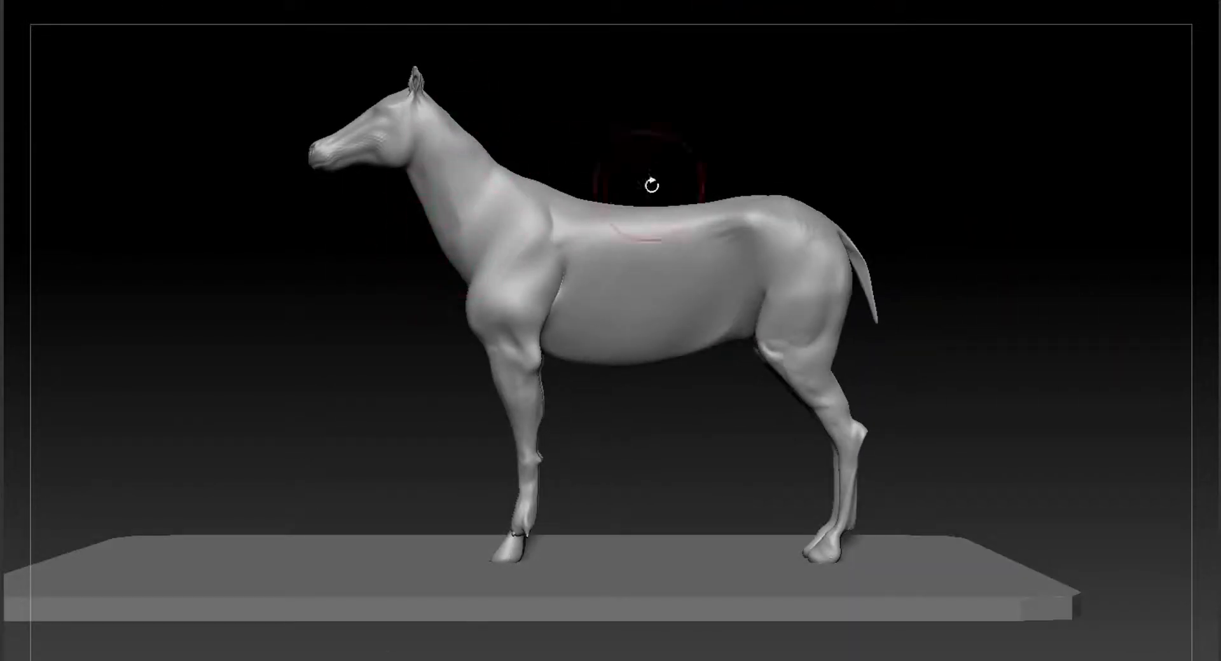
left_click_drag(896, 153, 971, 228)
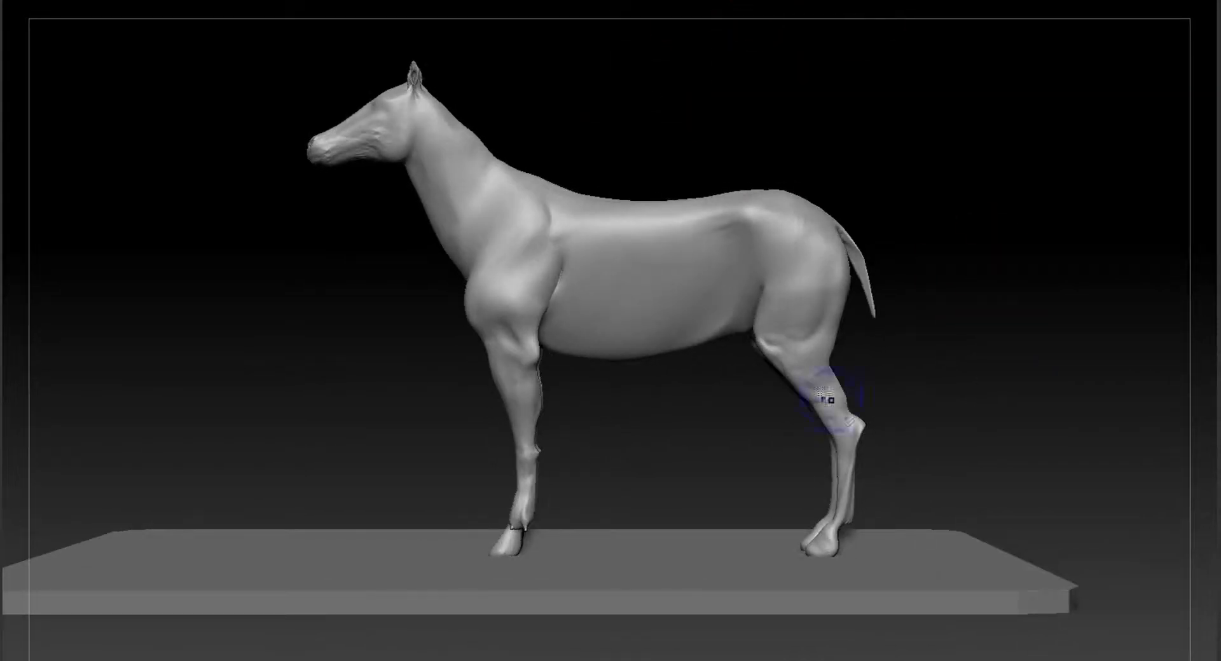
Sculpt the muscle forms of the upper hind leg and smooth the back of the thigh.
mouse_move(881, 385)
left_mouse_down()
mouse_move(919, 341)
mouse_move(1030, 382)
mouse_move(919, 334)
mouse_move(881, 385)
left_mouse_up()
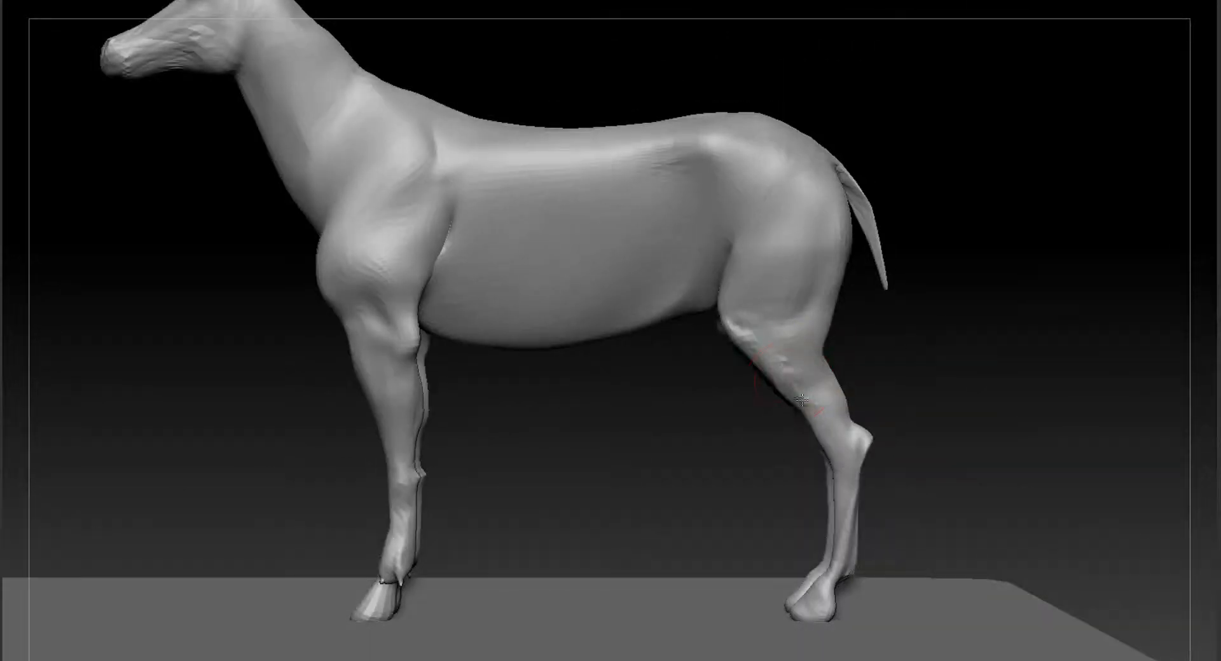
left_click_drag(801, 399, 795, 335)
left_click_drag(1017, 267, 890, 299)
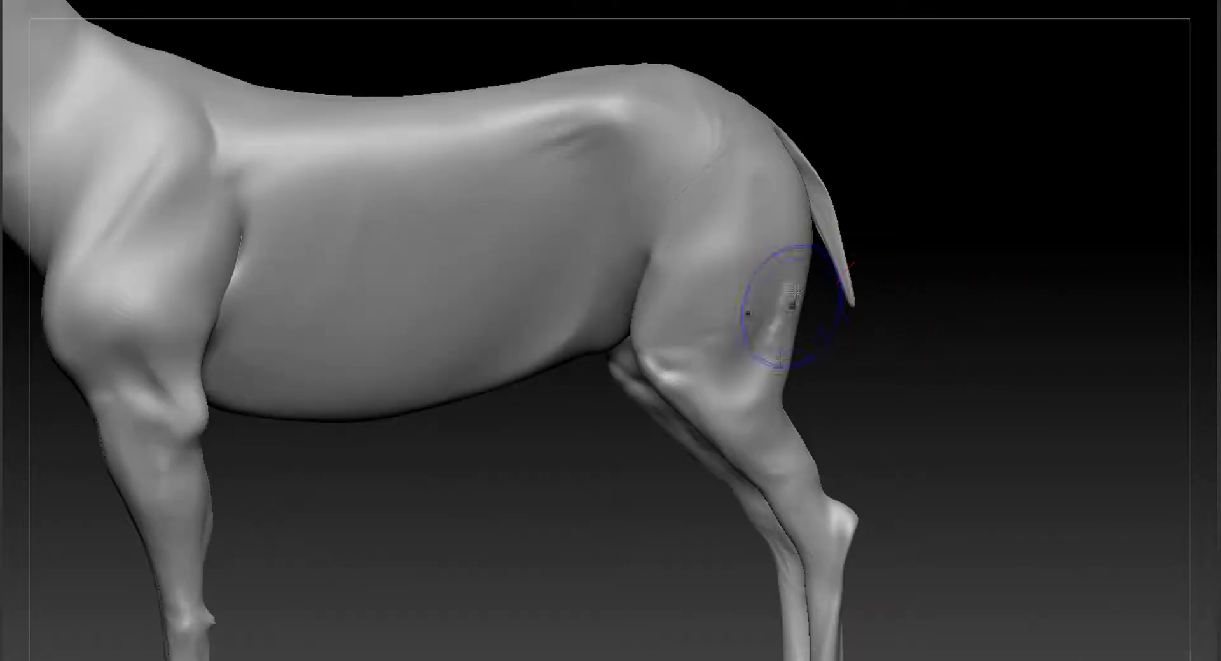
left_click_drag(992, 305, 922, 331)
left_click_drag(1030, 327, 953, 375)
Build up the back of both hind legs just above the hocks and blend the forms.
left_click_drag(818, 402, 821, 443)
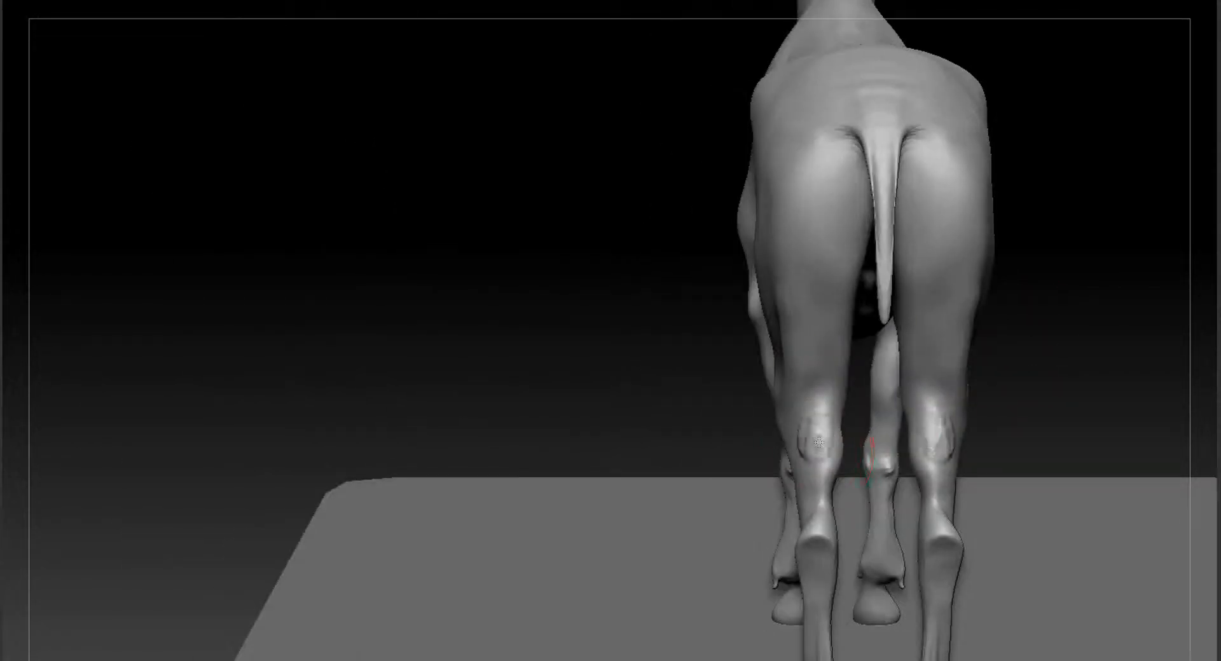
mouse_move(1018, 438)
left_mouse_down()
mouse_move(903, 417)
mouse_move(922, 382)
left_mouse_up()
mouse_move(693, 550)
left_mouse_down()
mouse_move(787, 568)
mouse_move(986, 412)
mouse_move(1014, 413)
left_mouse_up()
left_click_drag(791, 586, 798, 501, "alt")
left_click_drag(922, 445, 915, 356, "alt")
left_click_drag(954, 381, 992, 363)
left_click_drag(1049, 275, 1006, 301, "shift")
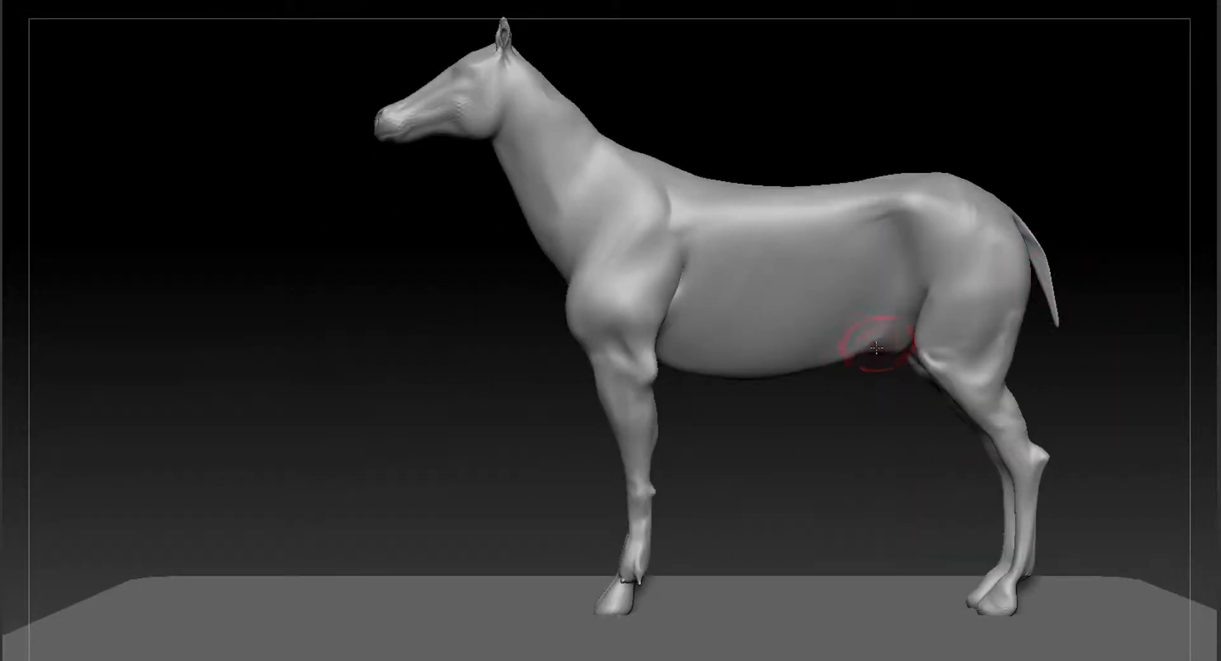
Refine the side silhouette of the neck and withers with a large brush.
left_click_drag(1075, 318, 1075, 254, "alt")
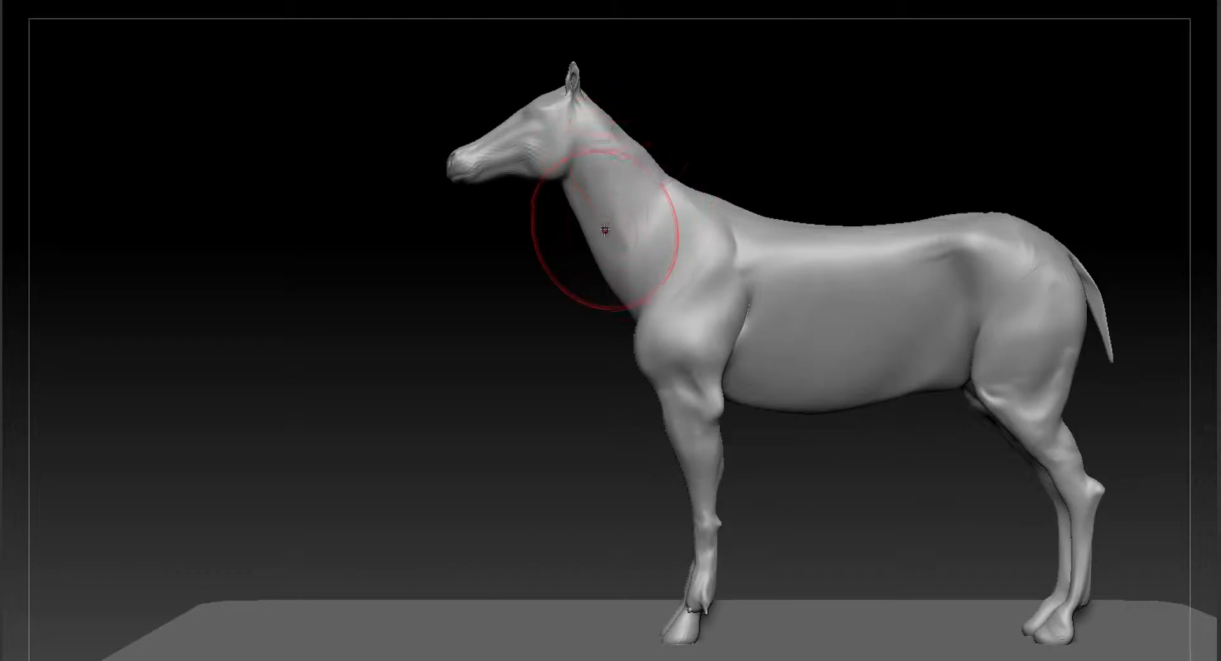
left_click_drag(890, 181, 806, 1, "alt")
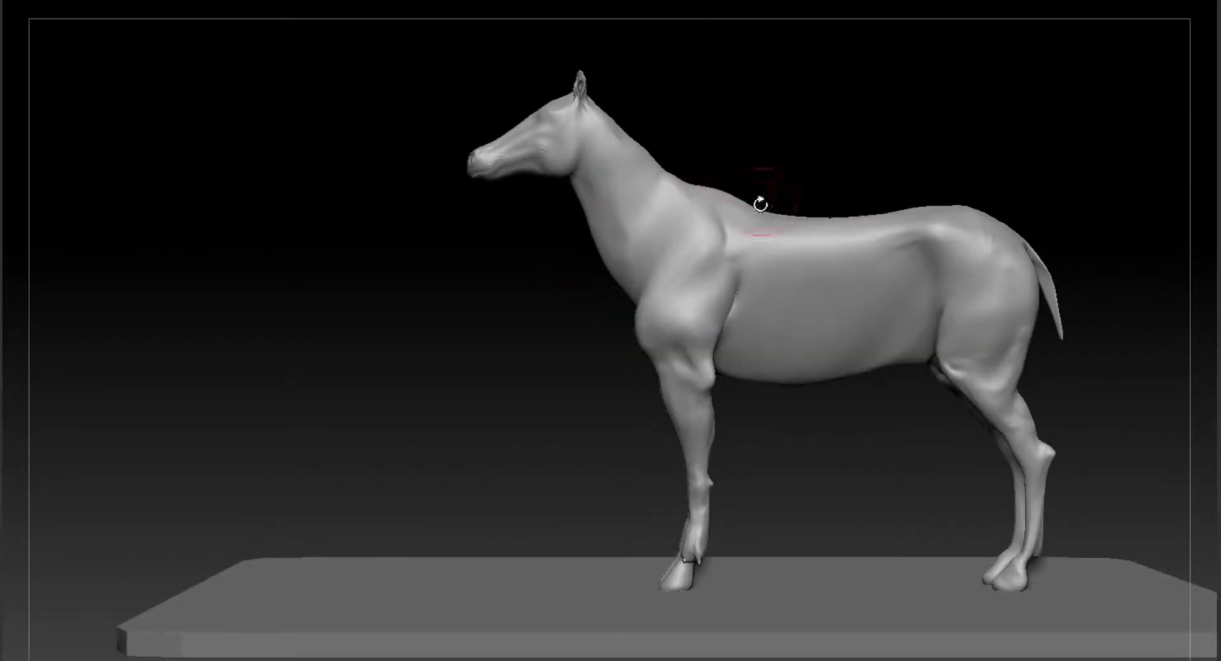
left_click_drag(983, 220, 1053, 146, "alt")
left_click_drag(1053, 147, 1042, 217)
left_click_drag(919, 134, 1075, 83)
left_click_drag(1074, 96, 1075, 140, "alt")
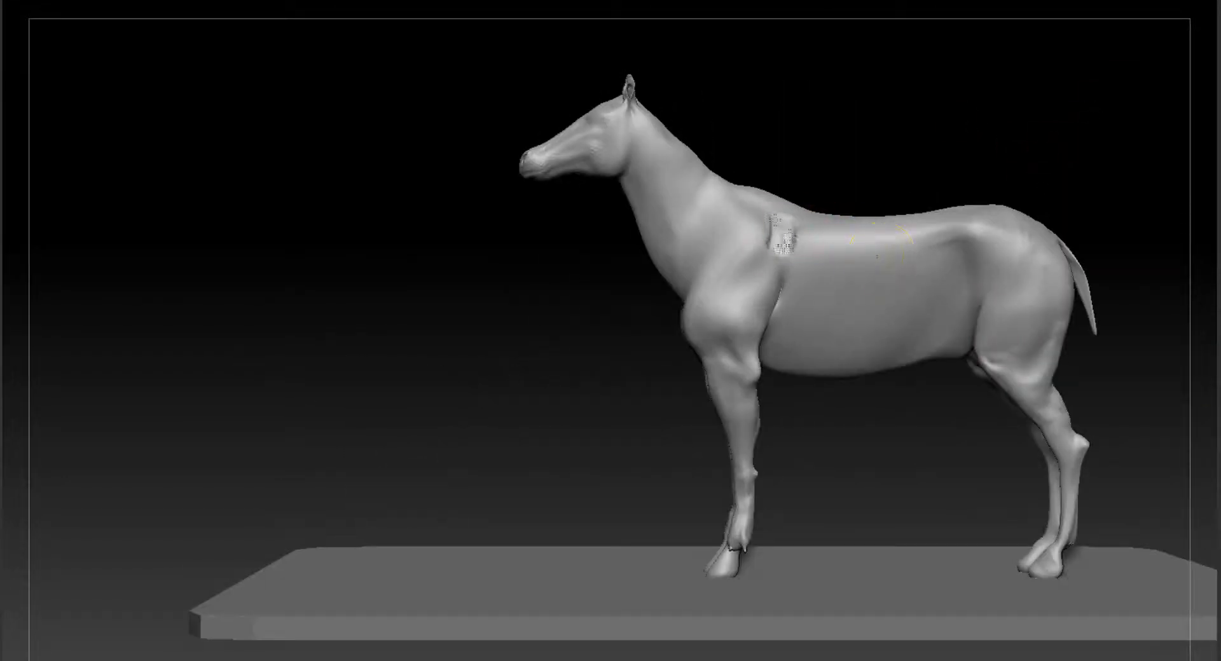
Shape the shoulders, chest and front of the neck symmetrically from the front view.
left_click_drag(929, 127, 960, 142)
left_click_drag(774, 324, 795, 313)
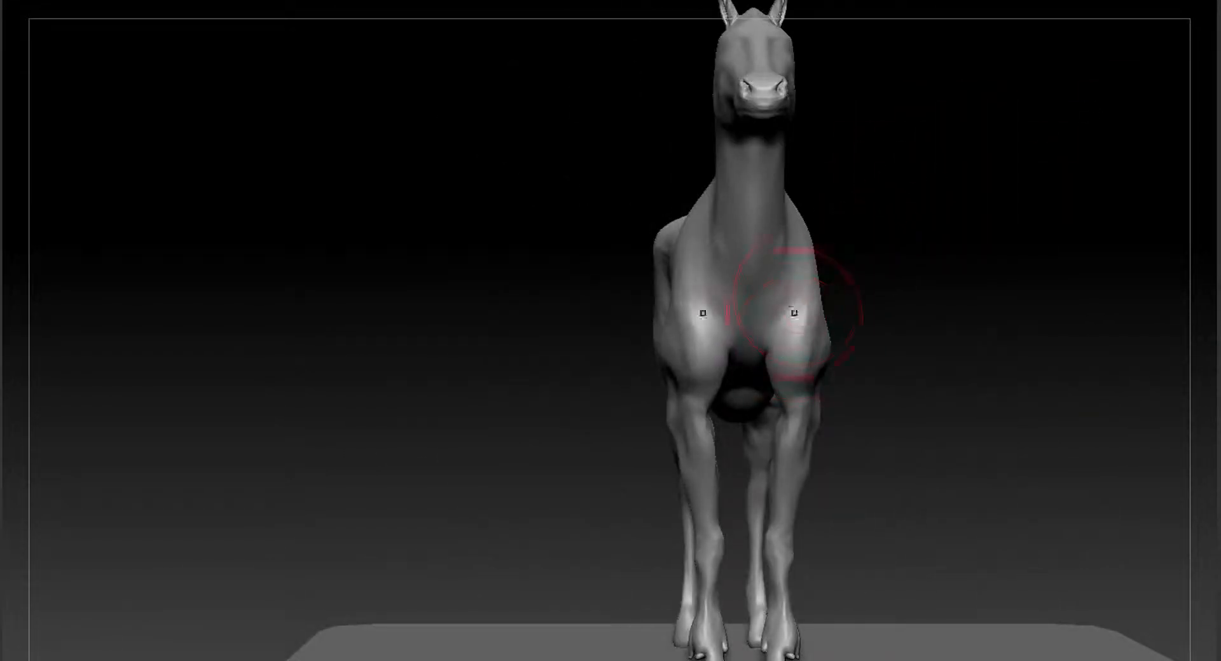
mouse_move(859, 168)
left_mouse_down()
mouse_move(842, 150)
mouse_move(856, 128)
left_mouse_up()
left_click_drag(782, 222, 785, 327)
mouse_move(929, 159)
left_mouse_down()
mouse_move(852, 159)
mouse_move(785, 85)
mouse_move(731, 105)
left_mouse_up()
left_click_drag(868, 382, 877, 400)
Isolate the horse's head with an inverted mask and adjust its size.
left_click_drag(974, 268, 987, 433, "alt")
mouse_move(306, 72)
left_mouse_down("ctrl")
mouse_move(501, 221)
mouse_move(523, 219)
mouse_move(380, 234)
mouse_move(374, 192)
left_mouse_up("ctrl")
left_click(558, 137, "ctrl")
key("e")
key("q")
left_click_drag(664, 133, 615, 65, "alt")
left_click_drag(934, 357, 1104, 384)
left_click_drag(1017, 375, 903, 362, "alt")
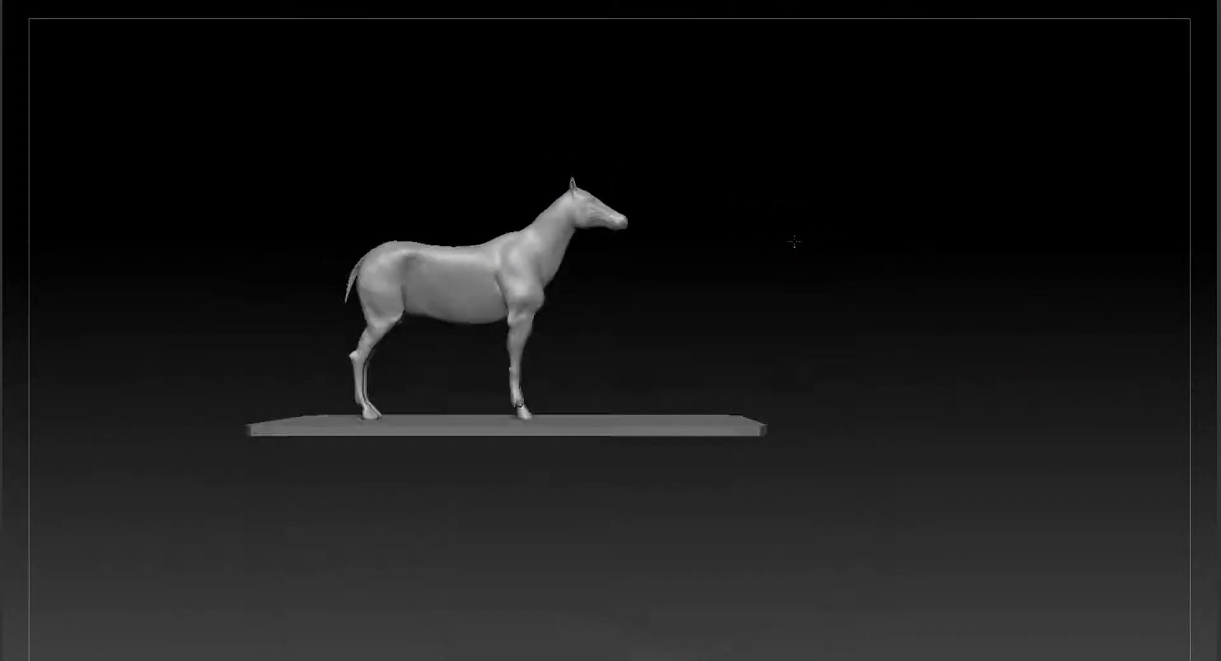
Smooth the rump and refine the hip and upper front leg surfaces.
left_click_drag(794, 241, 961, 354)
left_click_drag(957, 275, 957, 324, "alt")
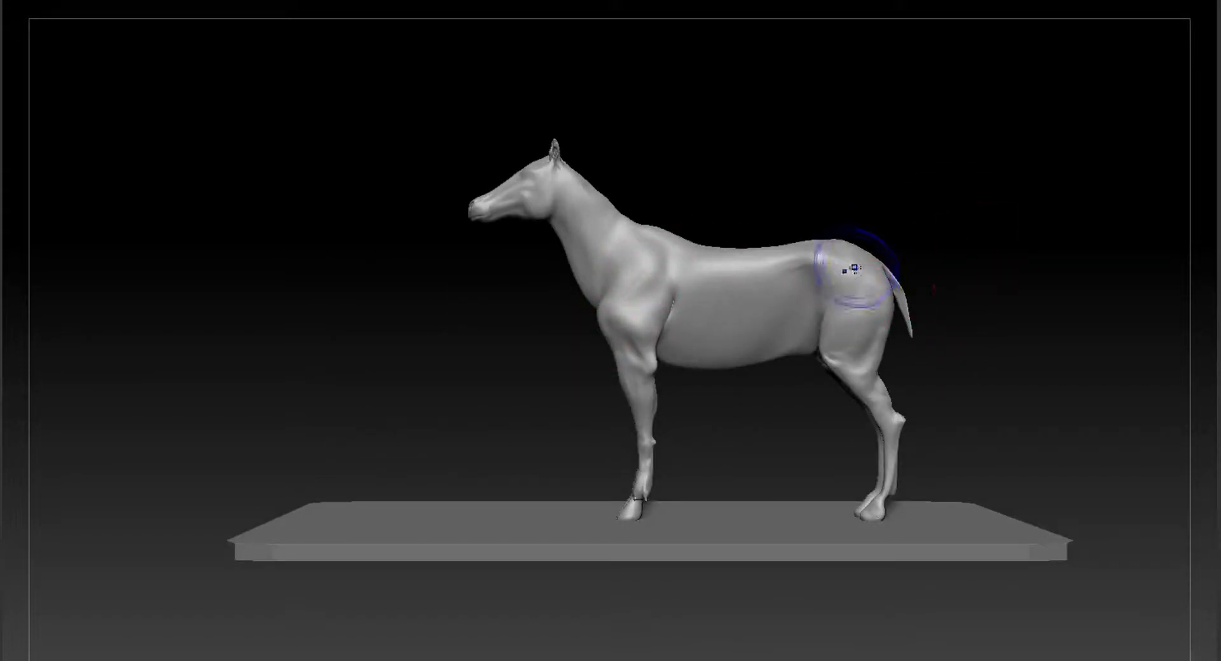
right_click_drag(854, 268, 850, 275, "alt")
left_click_drag(757, 340, 793, 14, "alt")
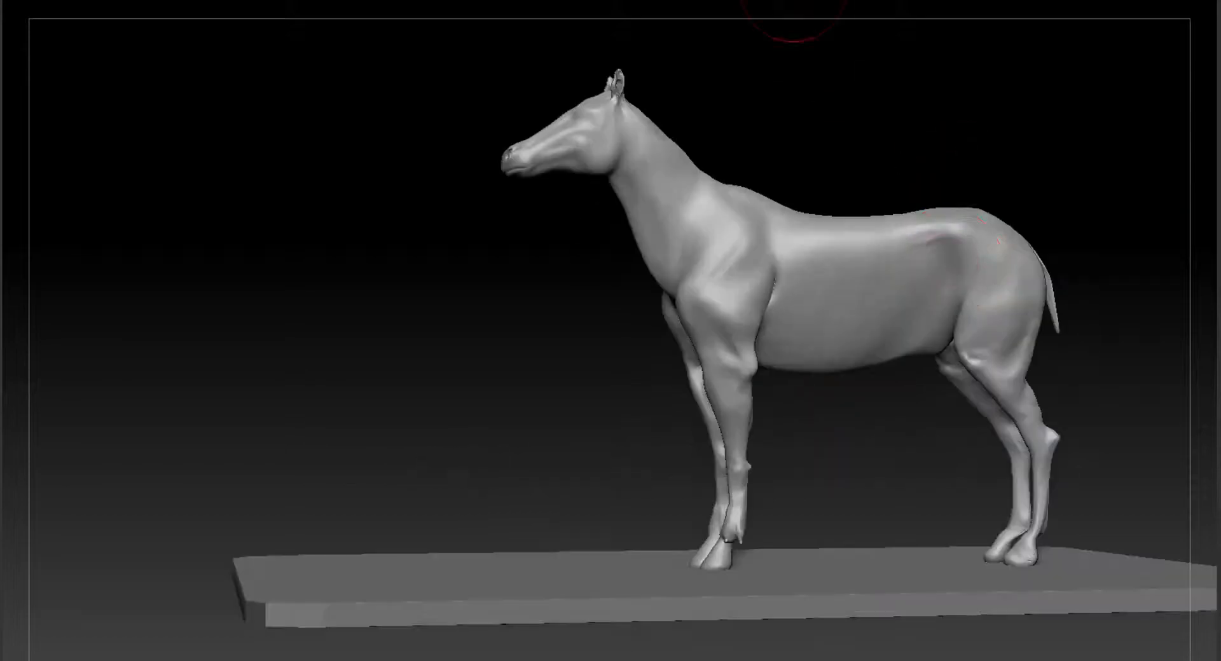
left_click_drag(661, 337, 706, 341)
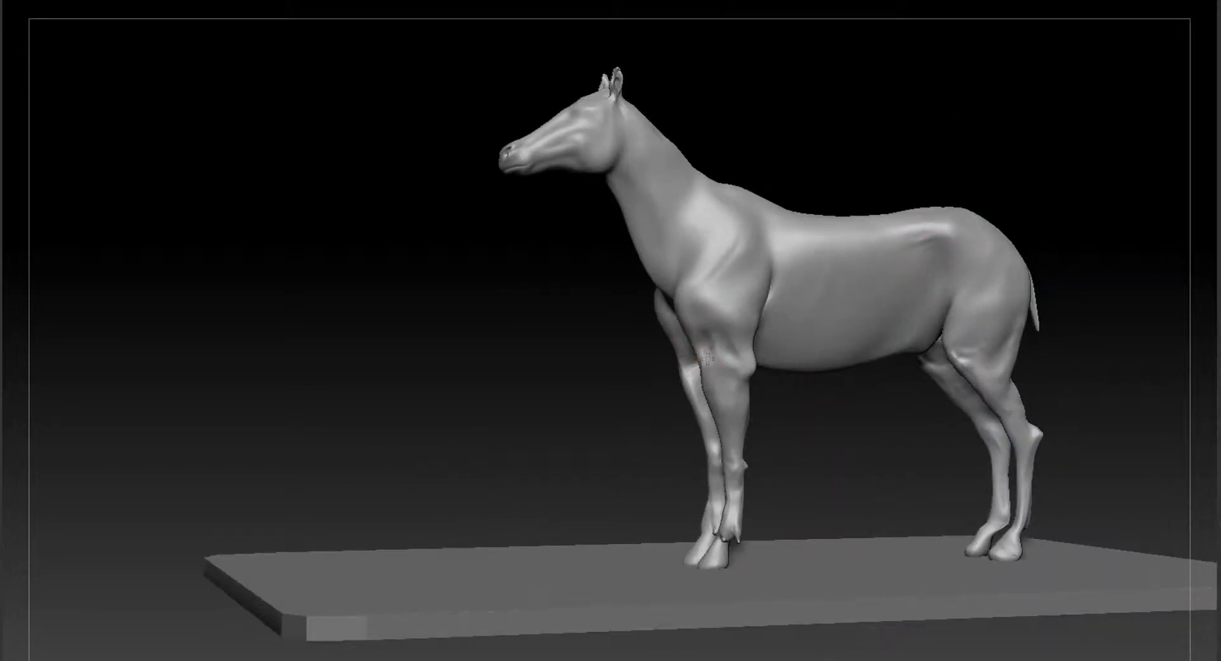
left_click_drag(715, 384, 787, 302, "shift")
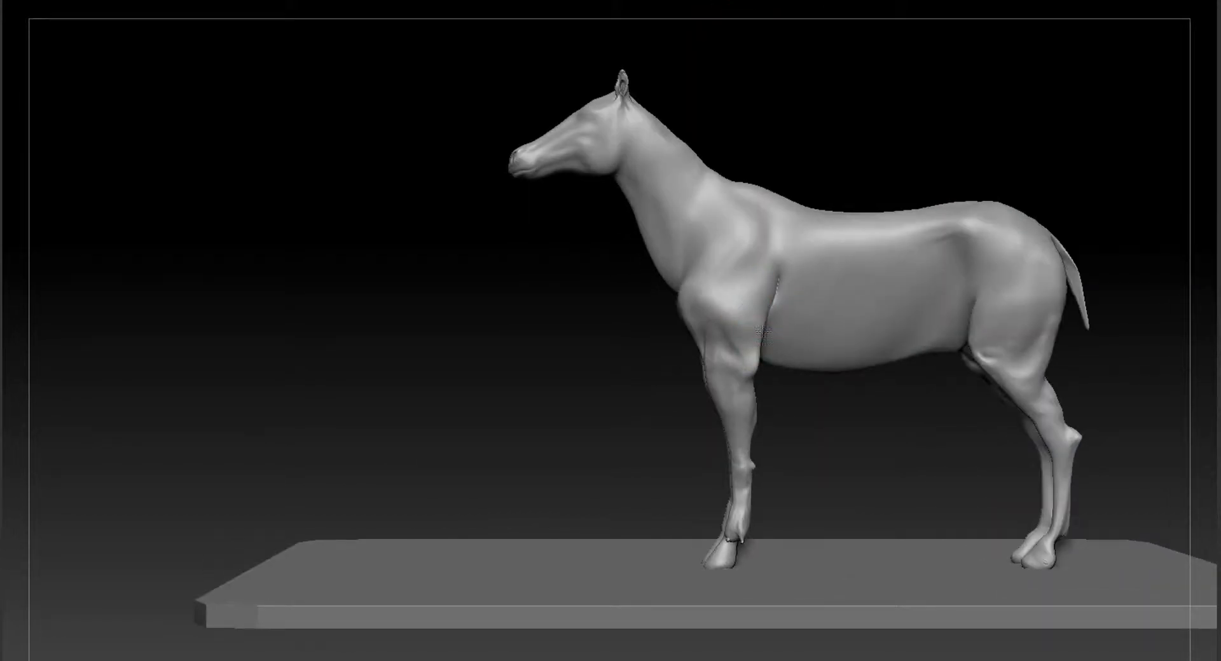
Carve the groove between neck and shoulder, and sculpt the area behind the shoulder and the flank.
mouse_move(795, 171)
left_mouse_down()
mouse_move(883, 144)
mouse_move(758, 341)
left_mouse_up()
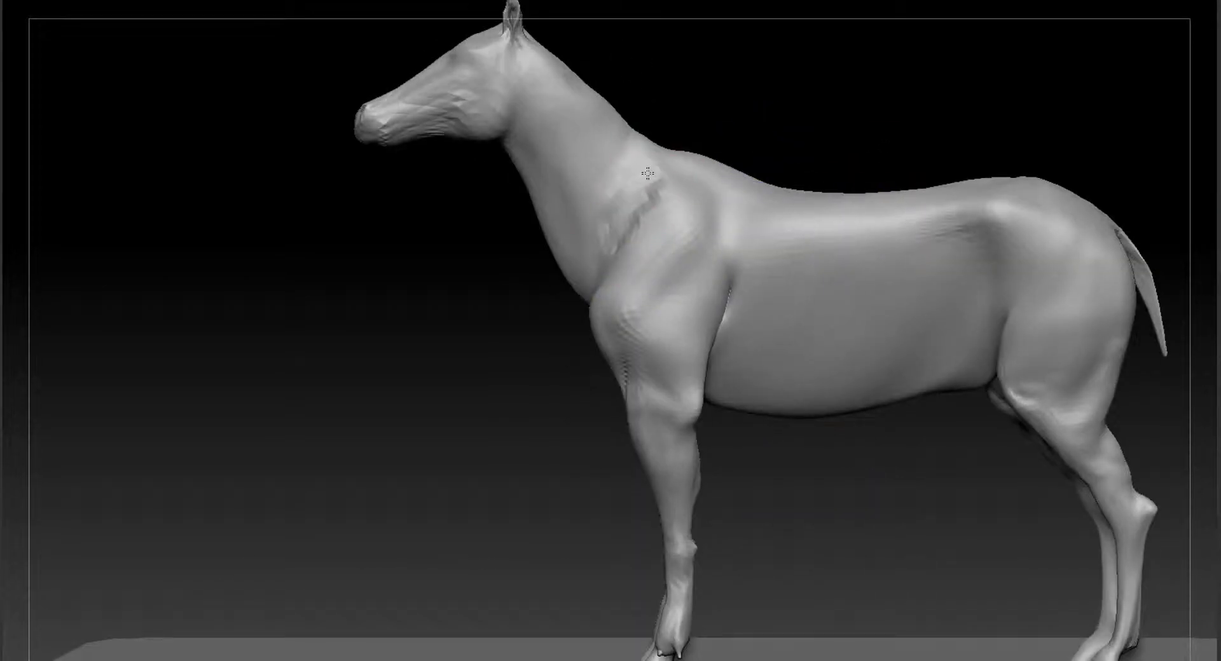
mouse_move(757, 136)
left_mouse_down()
mouse_move(717, 159)
mouse_move(738, 108)
mouse_move(845, 127)
mouse_move(779, 206)
left_mouse_up()
left_click_drag(719, 200, 741, 219)
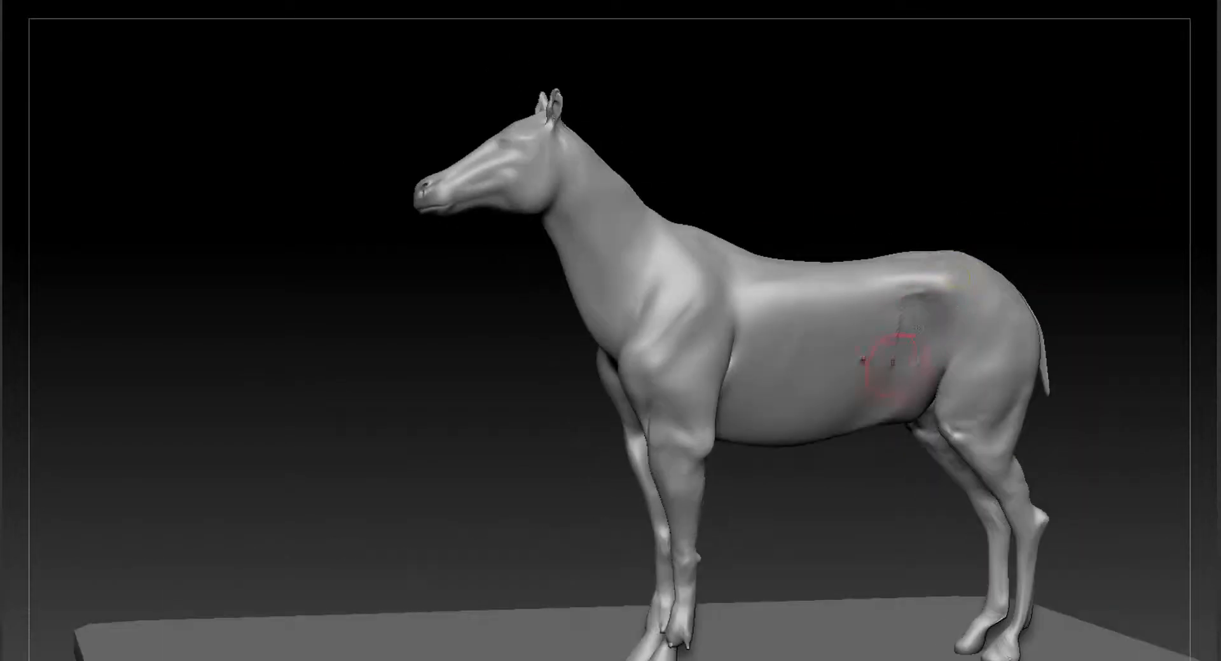
left_click_drag(1131, 275, 828, 346, "alt")
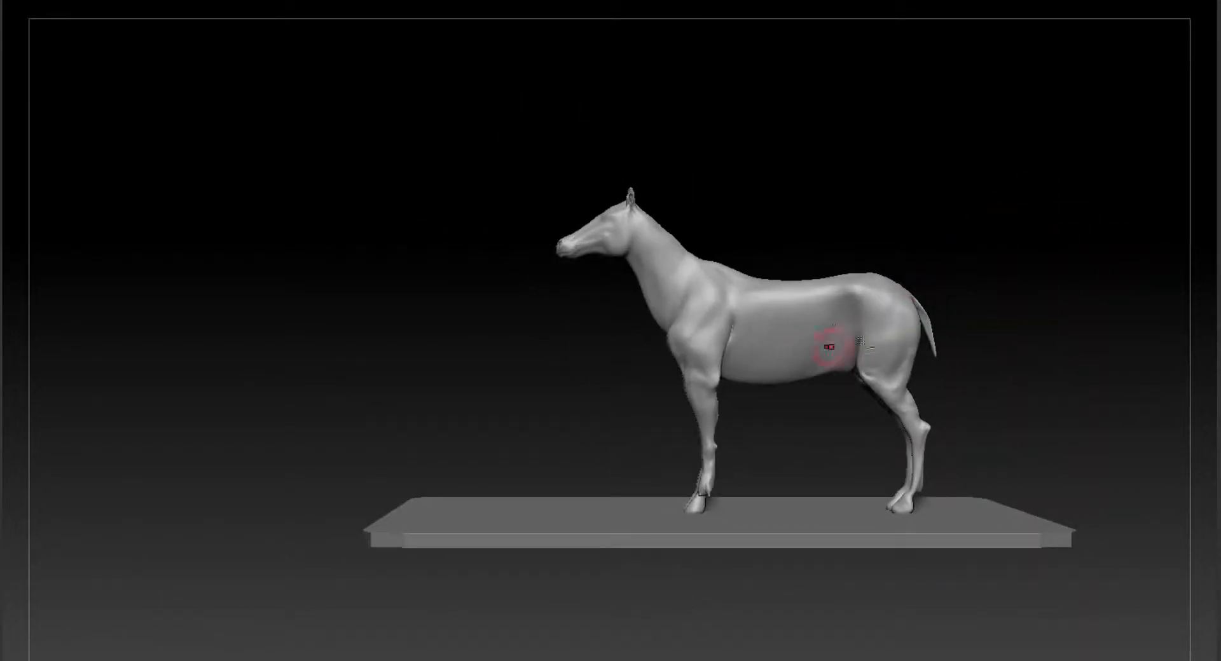
left_click_drag(1019, 296, 848, 340, "alt")
Show the human figure together with the horse as a scale reference and enlarge the horse from its hind feet.
left_click_drag(956, 352, 1211, 378, "alt")
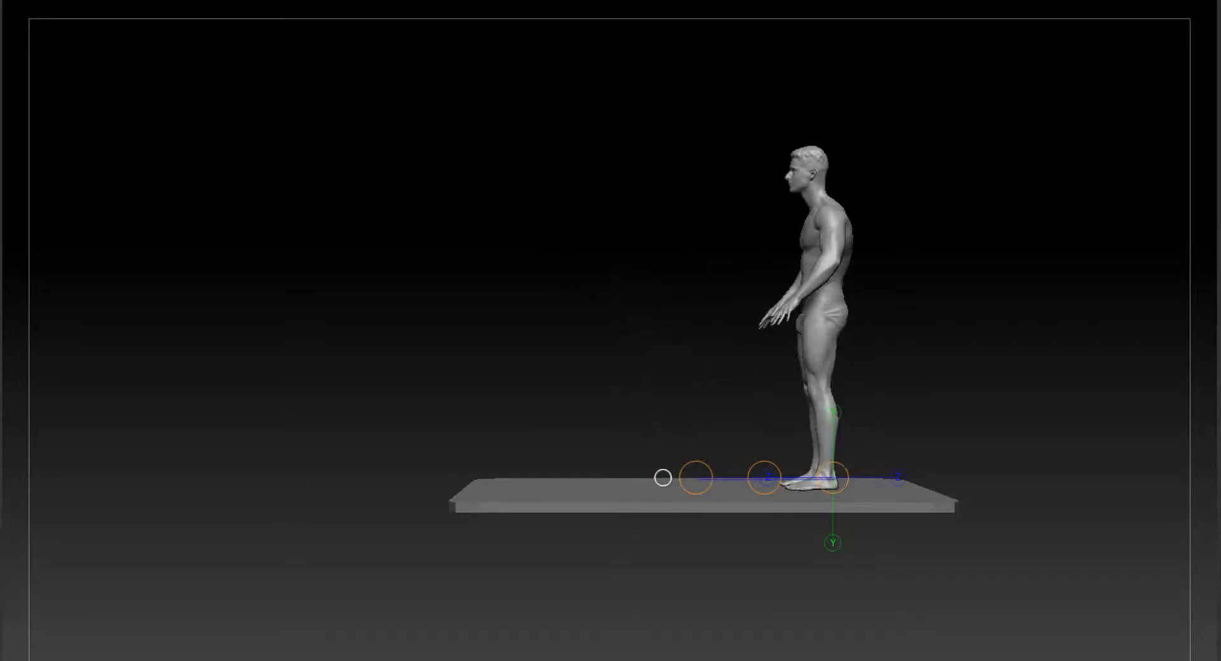
key("q")
key("ctrl+z")
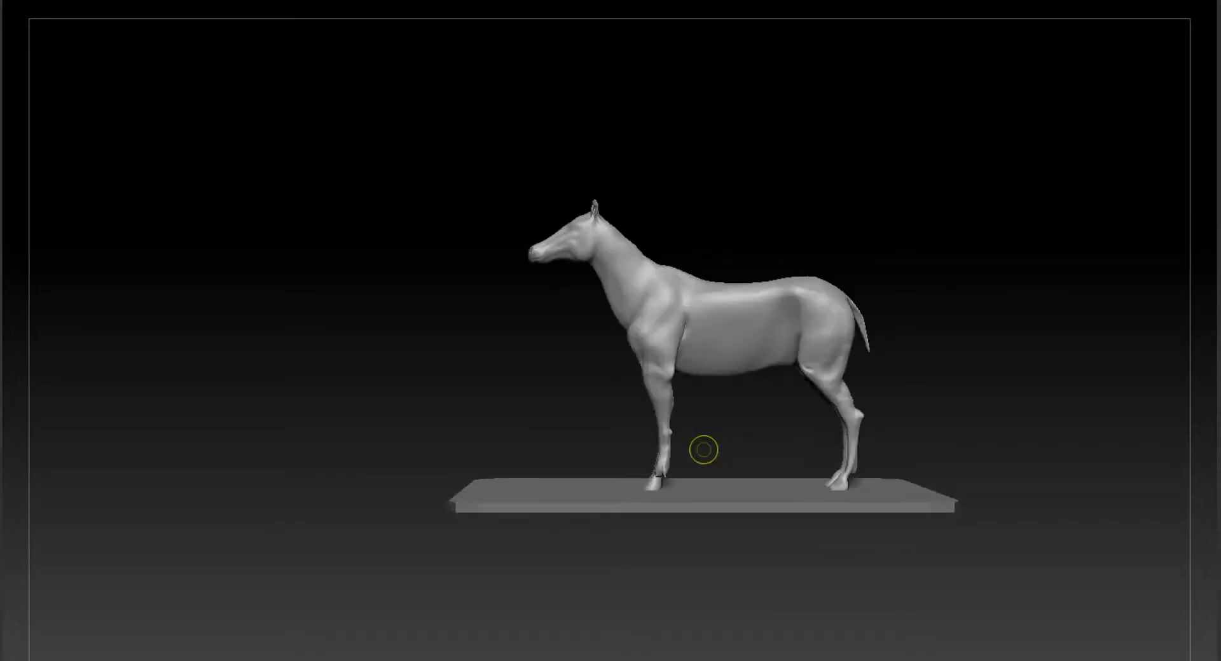
left_click(1165, 392)
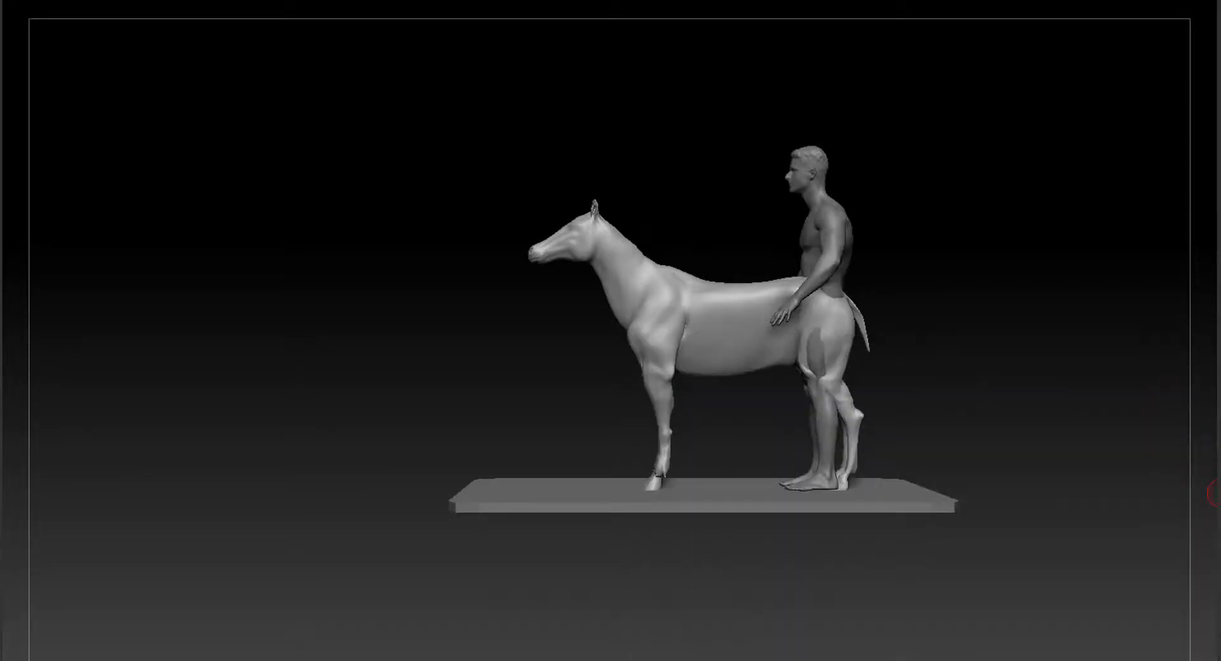
left_click_drag(697, 478, 660, 478)
left_click_drag(1030, 482, 1031, 445, "alt")
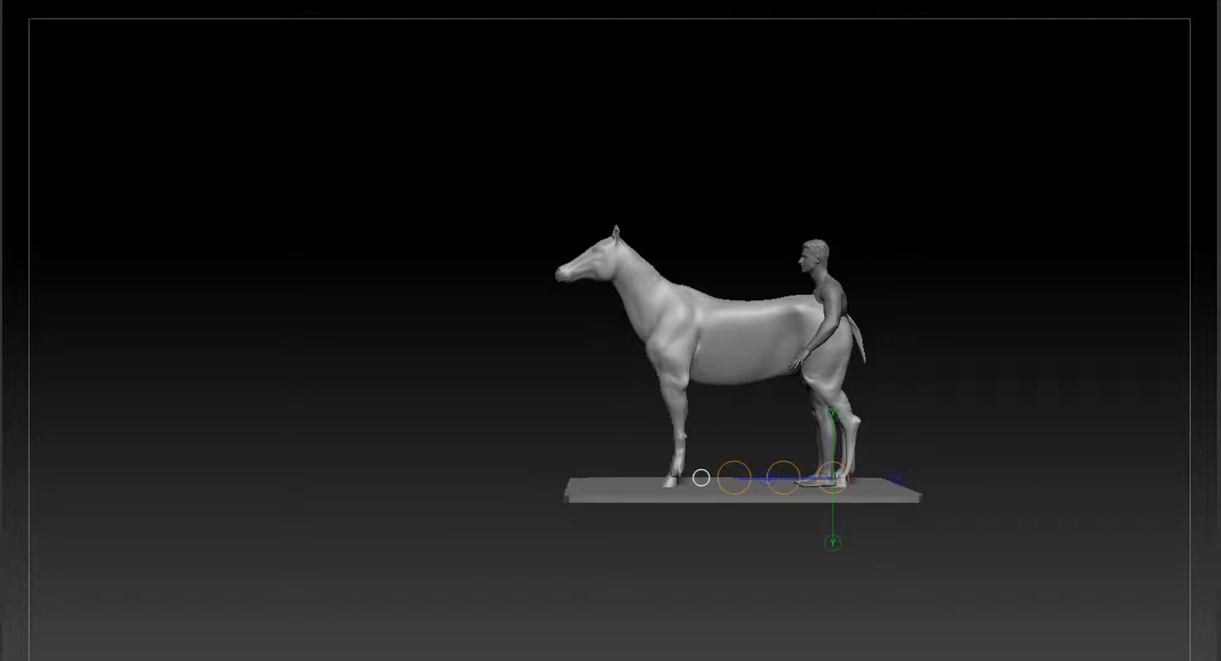
Even out the horse's back and shoulder contours from above and refine the sides of the head.
left_click(1218, 375)
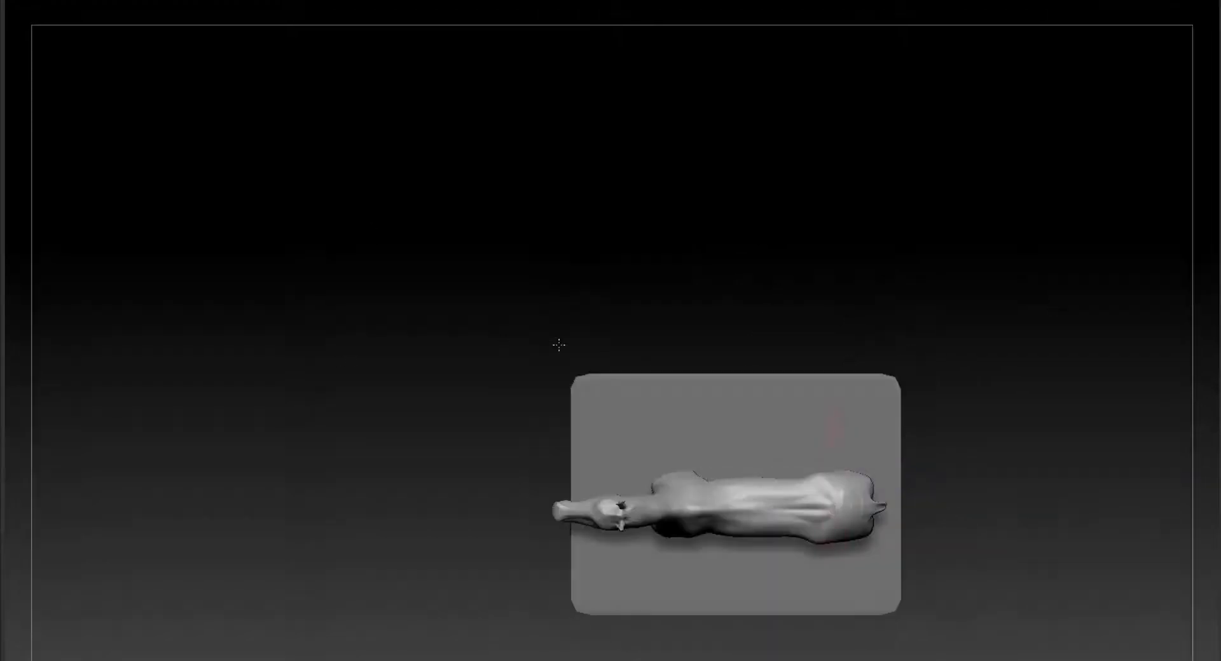
left_click_drag(559, 346, 987, 345)
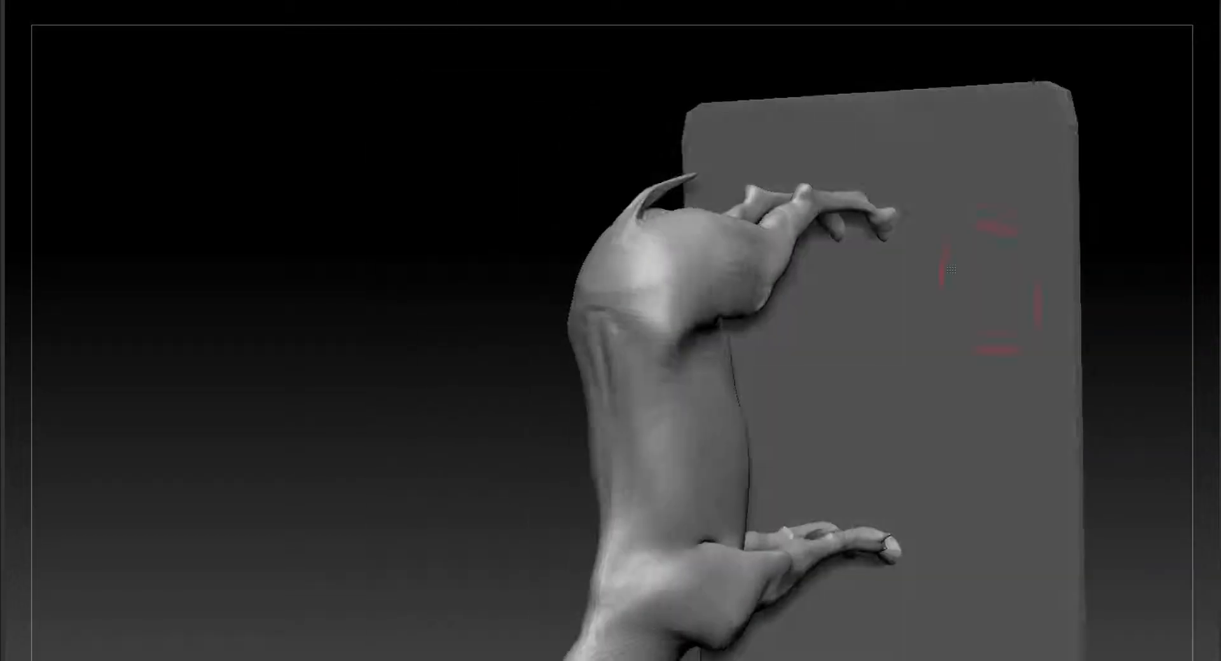
left_click_drag(513, 380, 914, 393, "shift")
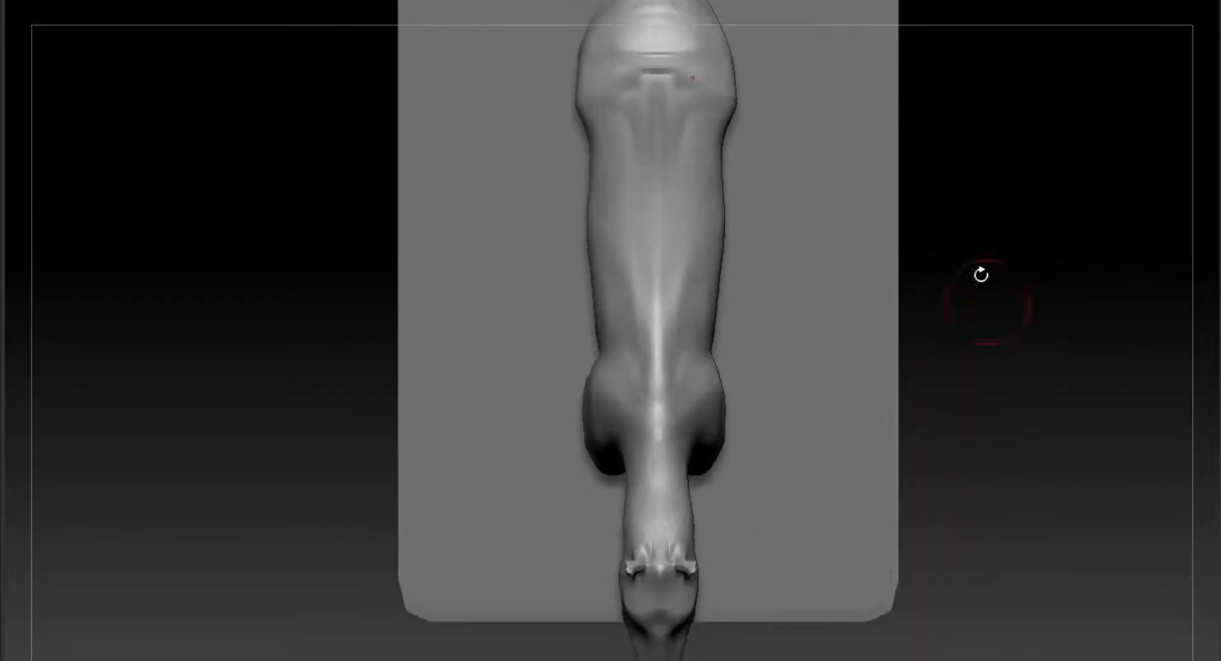
right_click_drag(709, 416, 800, 361, "ctrl")
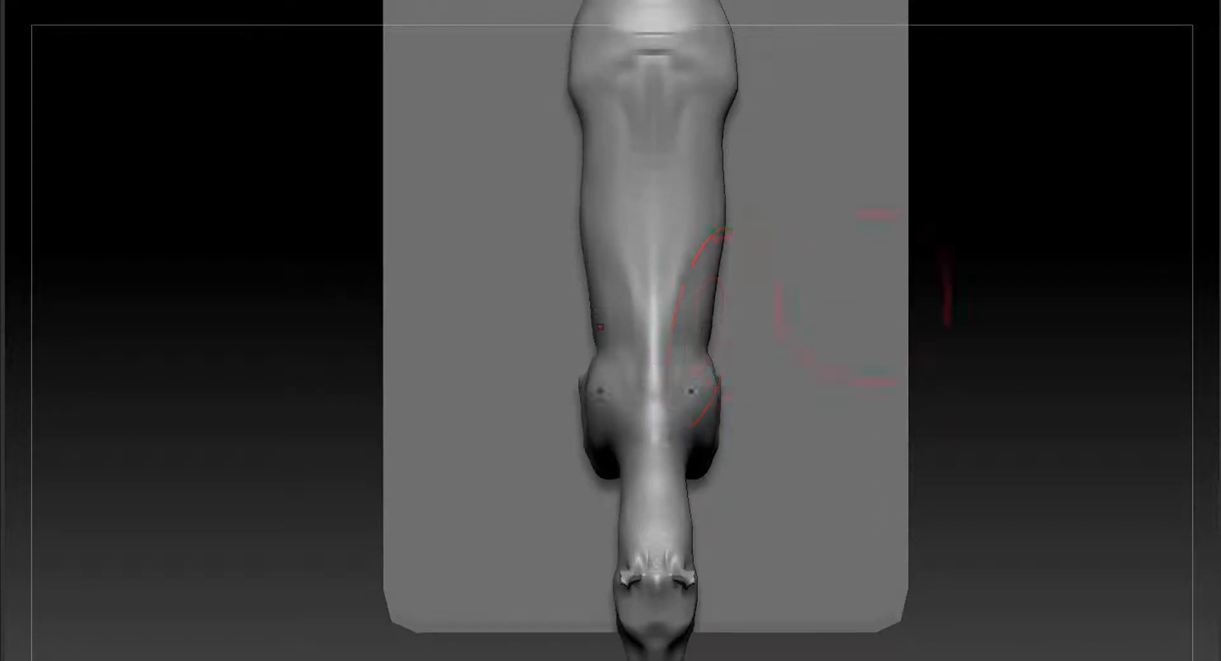
mouse_move(704, 328)
right_mouse_down()
mouse_move(540, 115)
mouse_move(918, 87)
mouse_move(746, 273)
mouse_move(802, 1)
mouse_move(899, 239)
mouse_move(788, 267)
mouse_move(782, 255)
mouse_move(767, 377)
mouse_move(646, 392)
mouse_move(1020, 447)
mouse_move(774, 347)
right_mouse_up()
mouse_move(684, 382)
right_mouse_down()
mouse_move(1038, 196)
mouse_move(990, 428)
mouse_move(987, 337)
mouse_move(855, 326)
mouse_move(700, 431)
mouse_move(719, 388)
right_mouse_up()
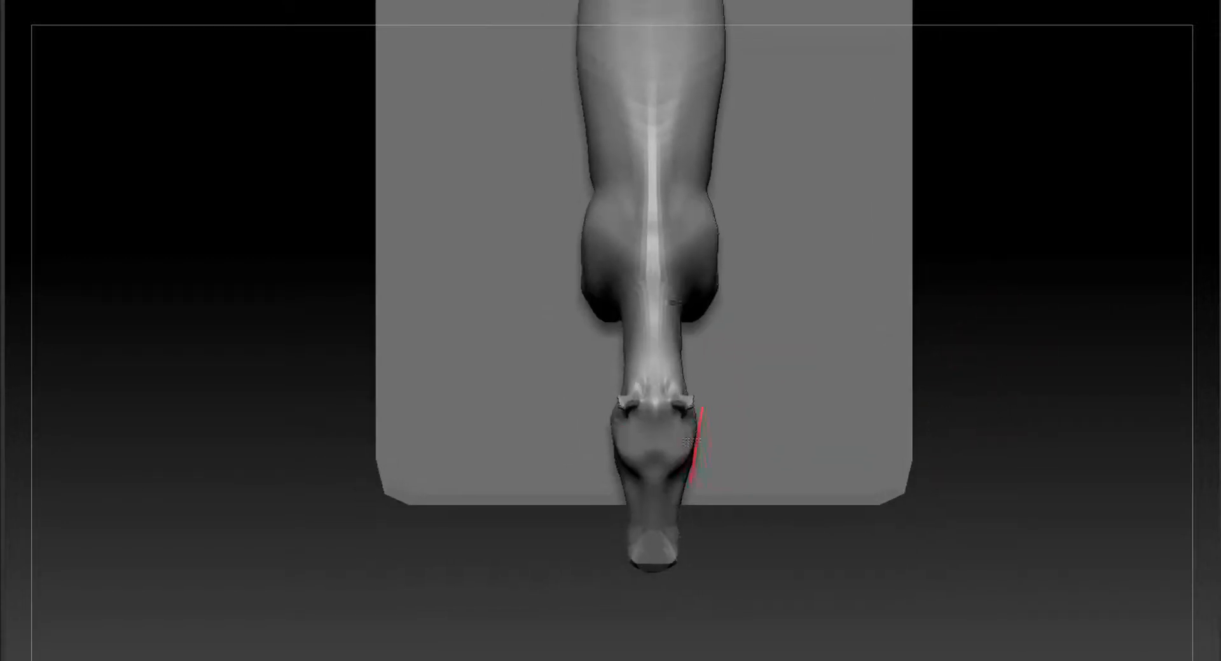
right_click_drag(706, 269, 1051, 279)
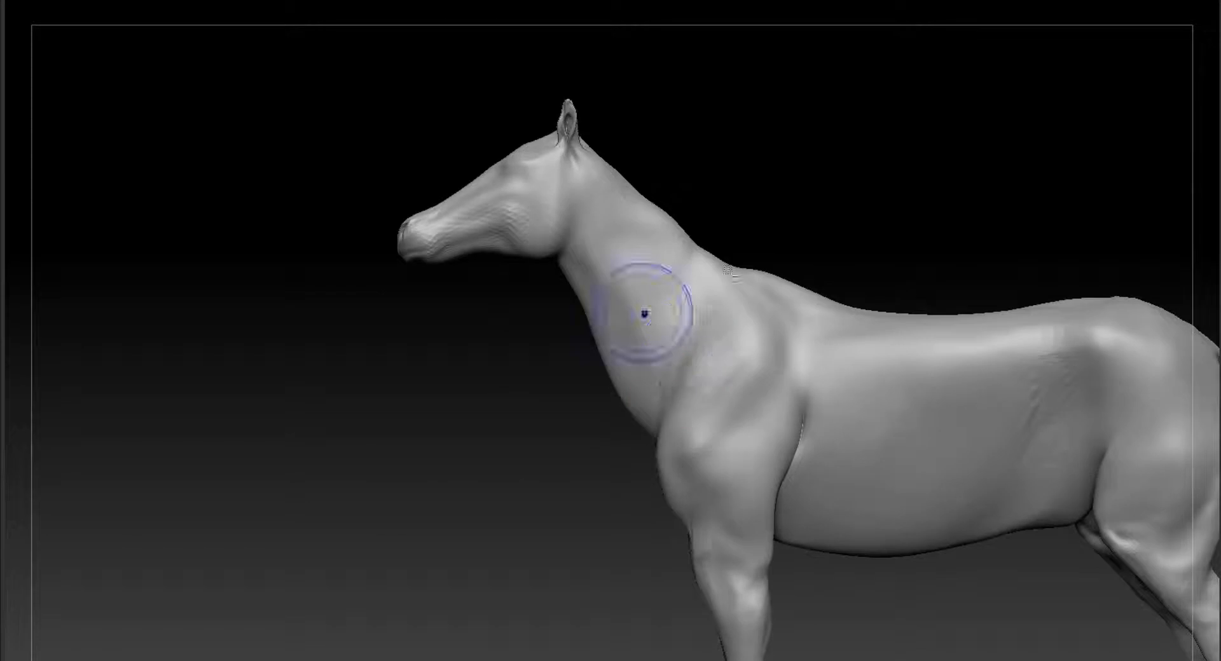
Mask everything except the head at a lower subdivision level and scale the head down slightly.
right_click_drag(643, 316, 863, 275, "ctrl")
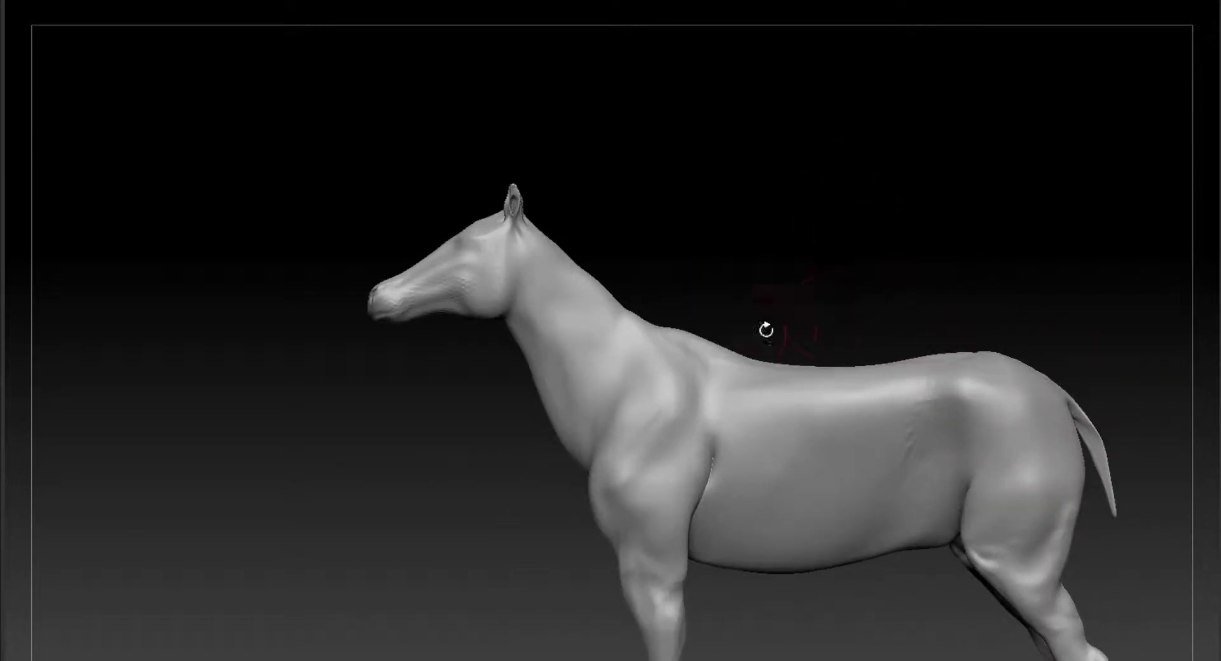
key("shift+d")
left_click_drag(311, 158, 518, 337, "ctrl")
left_click(477, 127, "ctrl")
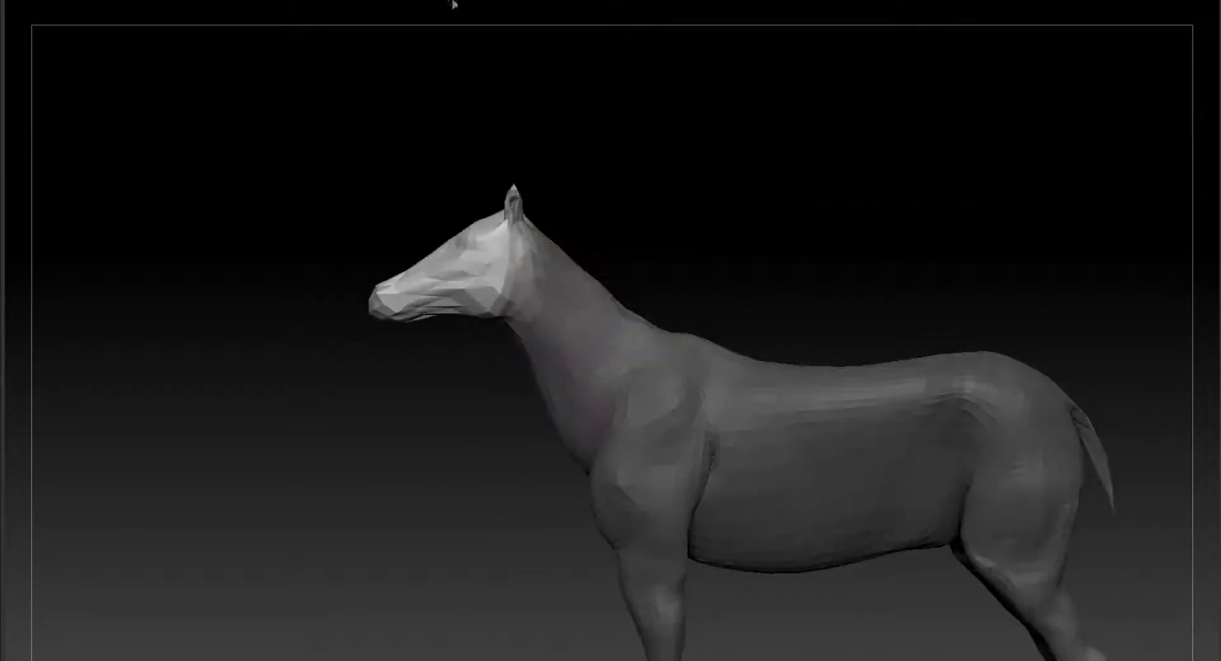
left_click(455, 2)
left_click_drag(512, 262, 372, 312)
mouse_move(372, 312)
left_mouse_down()
mouse_move(365, 322)
mouse_move(380, 320)
left_mouse_up()
Sculpt the flank fold in front of the hind leg and refine the rear belly line.
right_click_drag(691, 196, 524, 39, "alt")
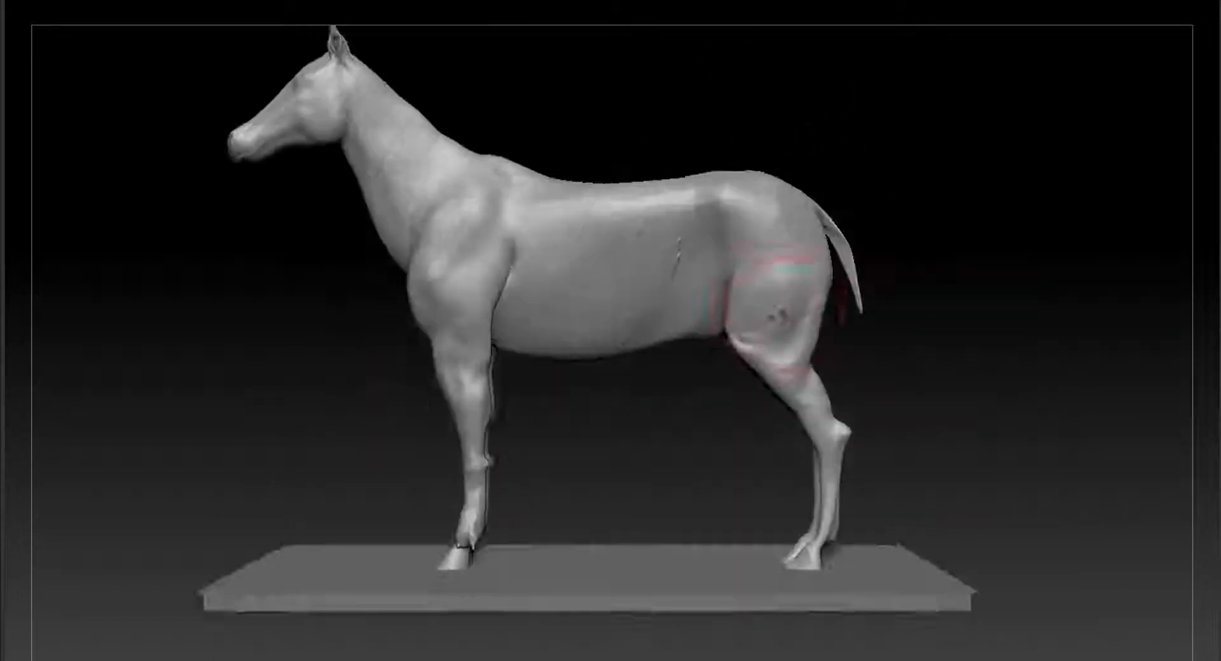
right_click_drag(976, 329, 833, 82, "ctrl")
right_click_drag(793, 37, 737, 292)
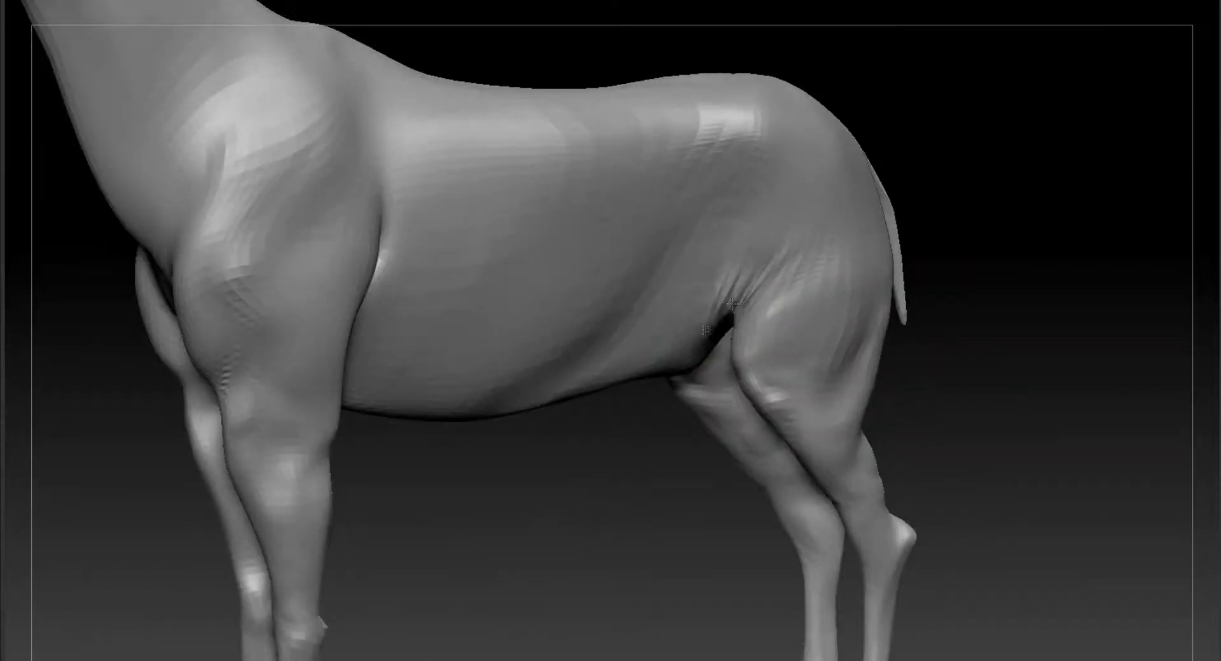
left_click_drag(707, 340, 725, 315, "shift")
right_click_drag(960, 229, 719, 443)
right_click_drag(490, 421, 675, 376, "ctrl")
mouse_move(682, 255)
right_mouse_down("ctrl")
mouse_move(785, 360)
mouse_move(706, 251)
right_mouse_up("ctrl")
right_click_drag(733, 398, 706, 365, "ctrl")
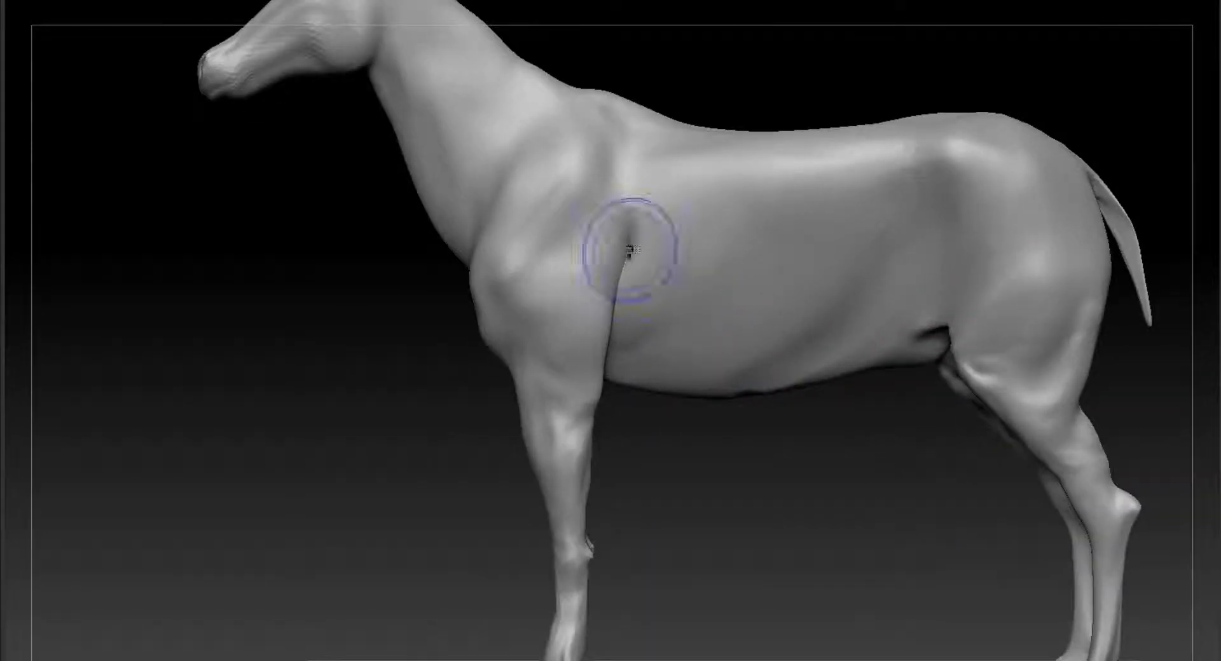
Soften the crease behind the shoulder across subdivision levels and touch up the thigh.
key("shift+d")
key("shift+d")
key("d")
key("d")
right_click_drag(622, 198, 820, 483, "ctrl")
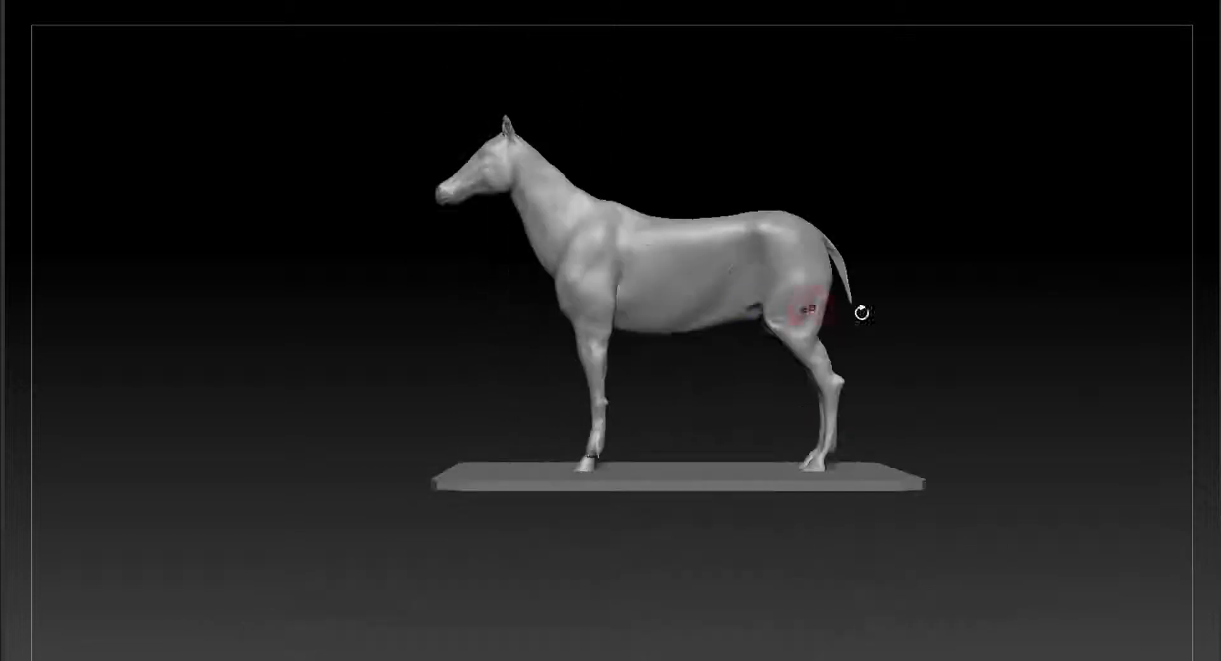
right_click_drag(861, 407, 640, 243, "ctrl")
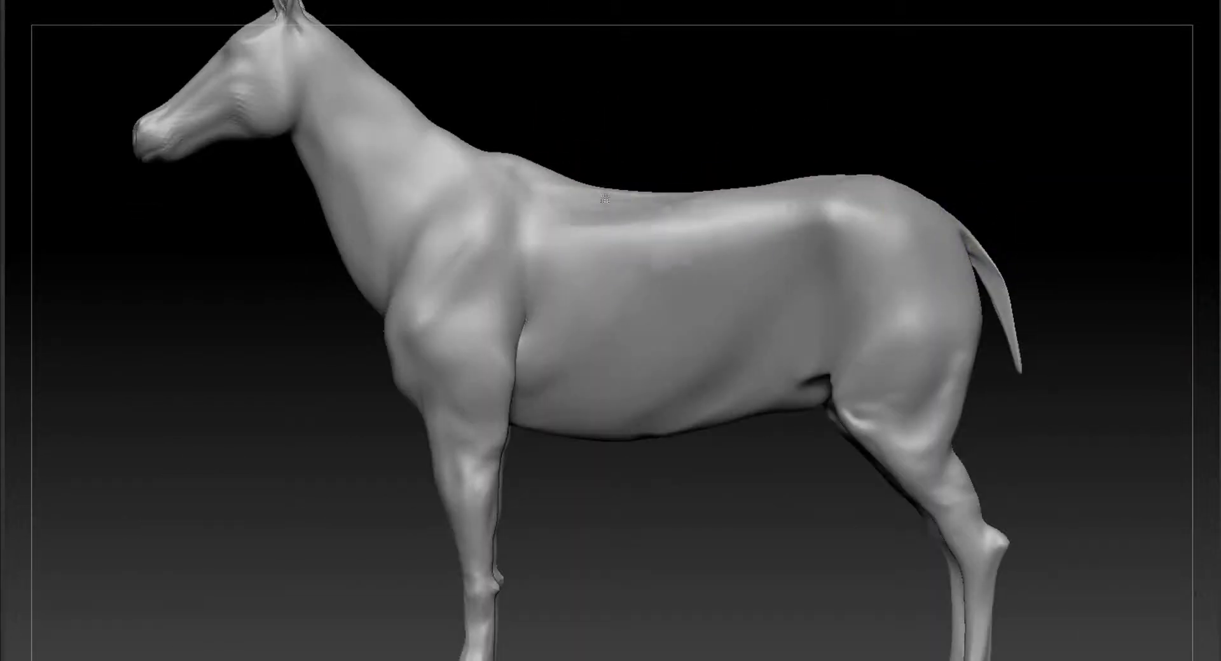
Shape and smooth the back and upper rib area behind the withers.
right_click_drag(605, 199, 564, 230)
mouse_move(580, 215)
left_mouse_down("shift")
mouse_move(638, 229)
mouse_move(706, 220)
left_mouse_up("shift")
mouse_move(954, 220)
right_mouse_down()
mouse_move(1001, 220)
mouse_move(960, 219)
right_mouse_up()
Refine the horse's muzzle and lower jaw, and shape the crest of the neck behind the ears.
mouse_move(960, 220)
right_mouse_down("ctrl")
mouse_move(843, 245)
mouse_move(1011, 309)
mouse_move(749, 395)
mouse_move(442, 450)
right_mouse_up("ctrl")
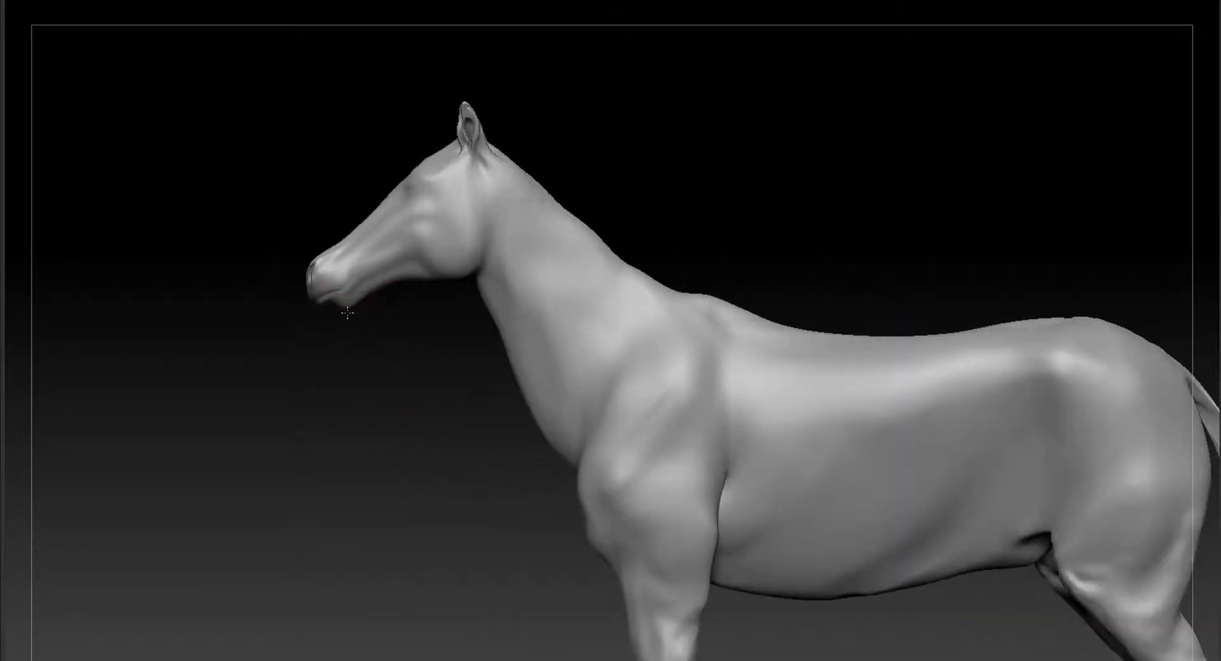
left_click_drag(798, 135, 826, 471, "alt")
right_click_drag(341, 350, 351, 356)
mouse_move(452, 492)
left_mouse_down("alt")
mouse_move(768, 327)
mouse_move(510, 250)
left_mouse_up("alt")
left_click_drag(847, 208, 789, 152)
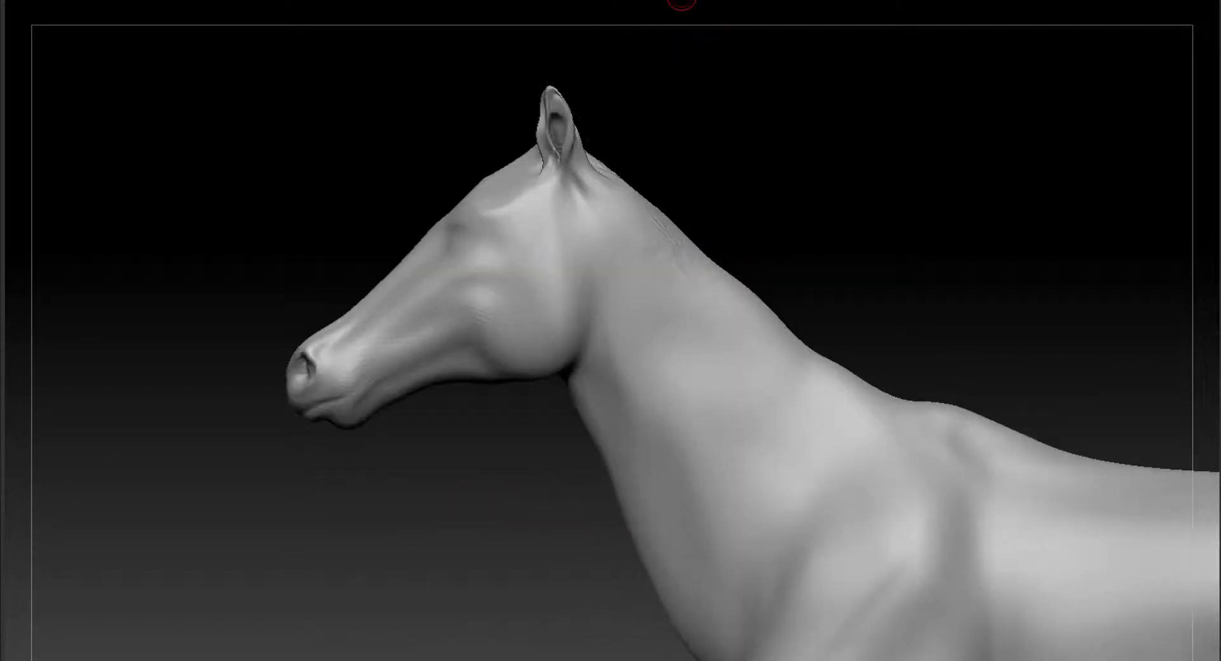
left_click_drag(732, 245, 856, 223, "alt")
left_click_drag(779, 274, 890, 114)
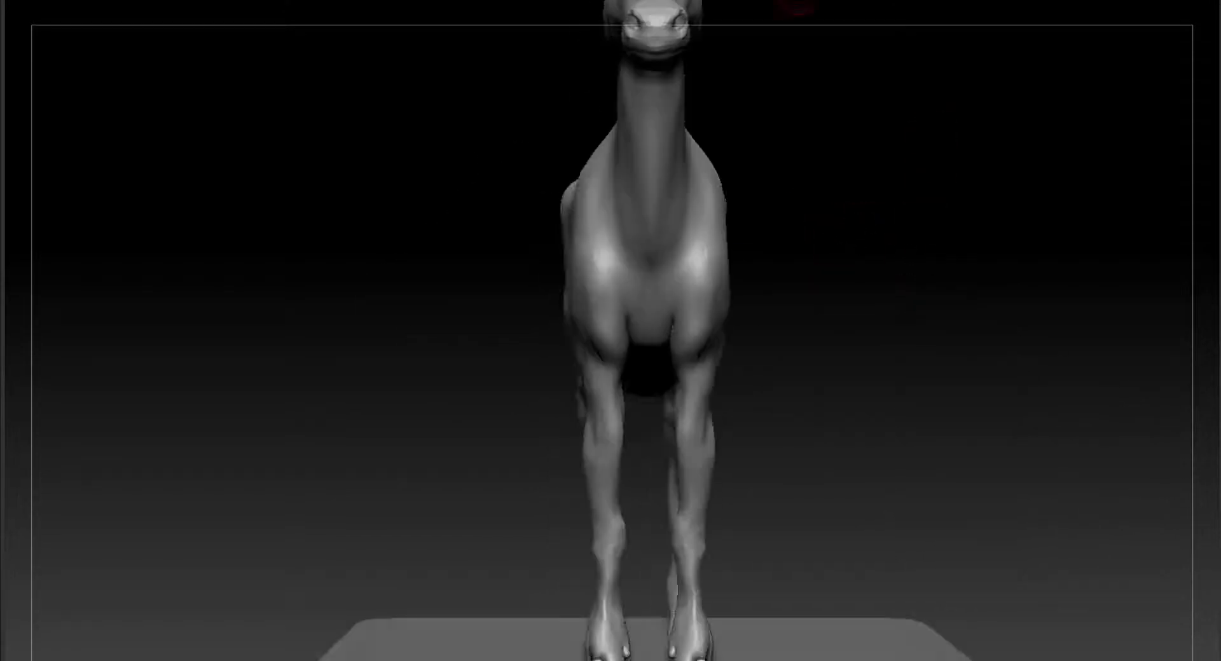
Reshape the chest between the forelegs at lower subdivision levels and smooth its underside.
left_click_drag(750, 82, 738, 351)
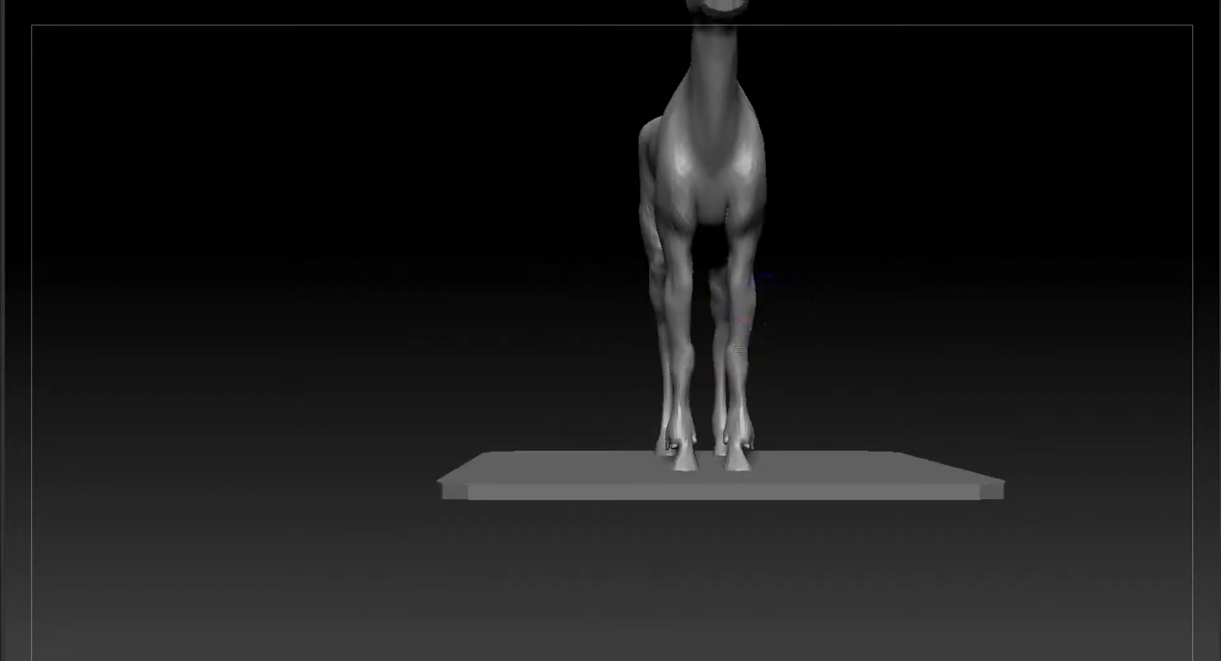
left_click_drag(794, 267, 879, 46, "alt")
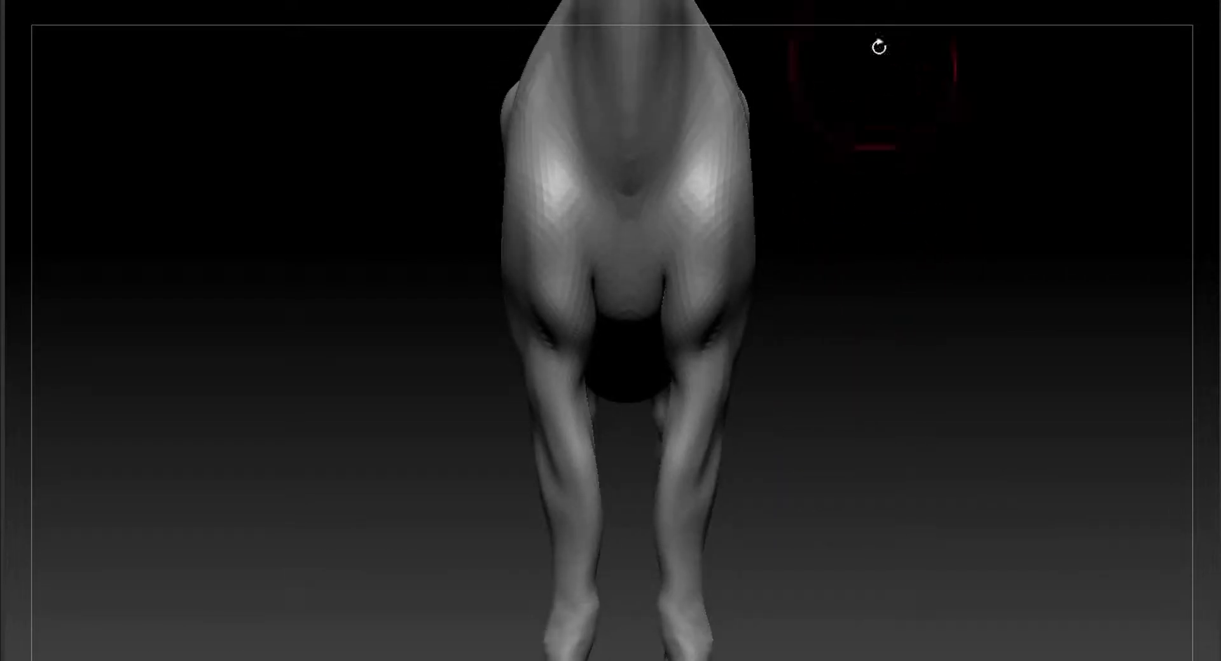
mouse_move(826, 248)
left_mouse_down()
mouse_move(731, 251)
mouse_move(849, 254)
left_mouse_up()
key("shift+d")
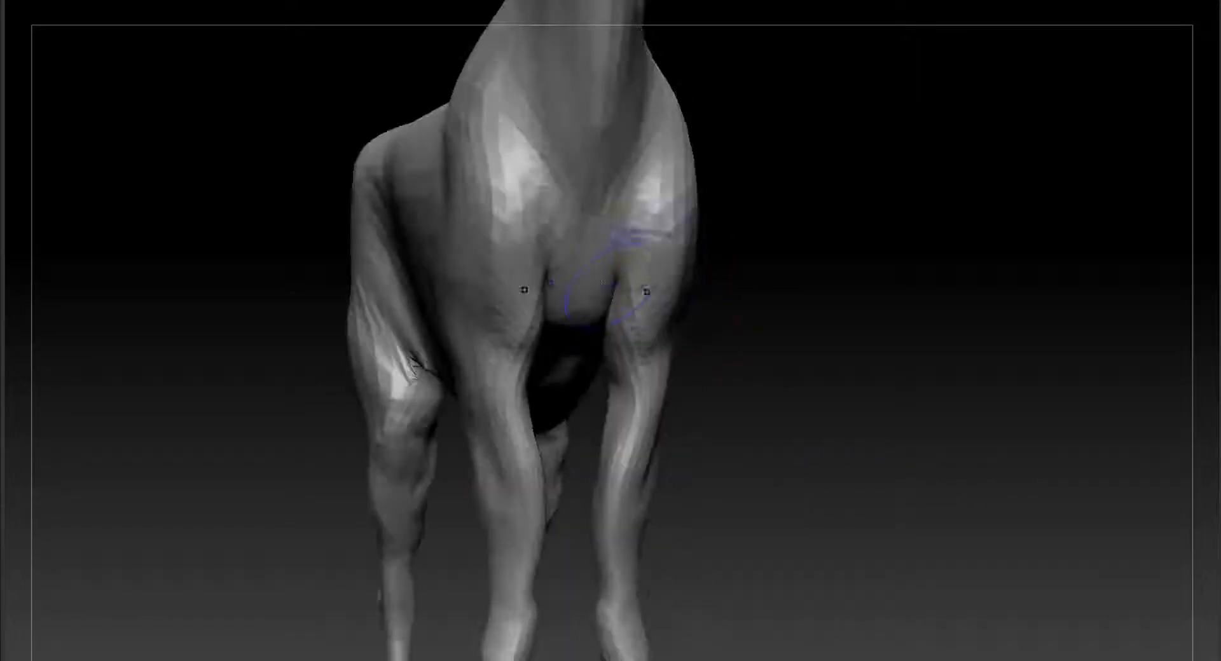
mouse_move(750, 267)
left_mouse_down()
mouse_move(783, 273)
mouse_move(795, 229)
left_mouse_up()
left_click_drag(616, 321, 609, 313, "shift")
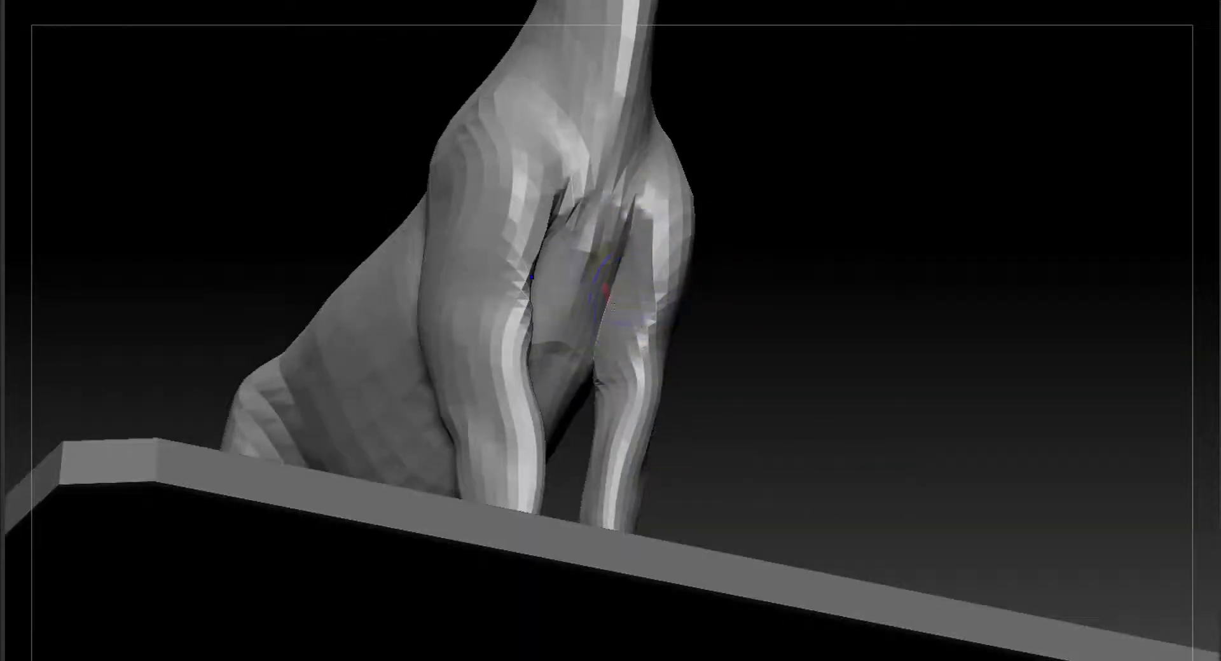
left_click_drag(795, 229, 795, 306)
mouse_move(750, 254)
left_mouse_down()
mouse_move(795, 254)
mouse_move(732, 234)
mouse_move(821, 248)
mouse_move(783, 235)
left_mouse_up()
key("d")
mouse_move(839, 207)
left_mouse_down("shift")
mouse_move(879, 218)
mouse_move(839, 222)
left_mouse_up("shift")
Build up muscle volume on the front of both upper forelegs.
mouse_move(712, 308)
left_mouse_down()
mouse_move(752, 346)
mouse_move(731, 317)
left_mouse_up()
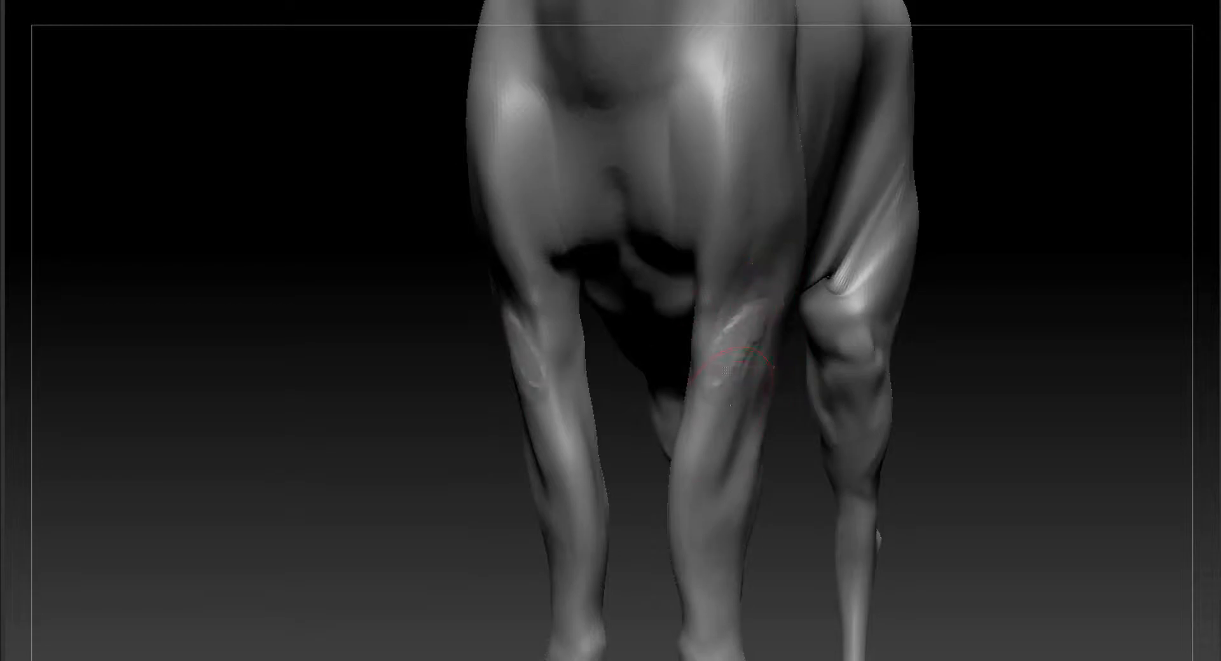
mouse_move(874, 324)
left_mouse_down()
mouse_move(953, 326)
mouse_move(891, 318)
left_mouse_up()
left_click_drag(716, 394, 751, 356, "shift")
left_click_drag(852, 305, 874, 307)
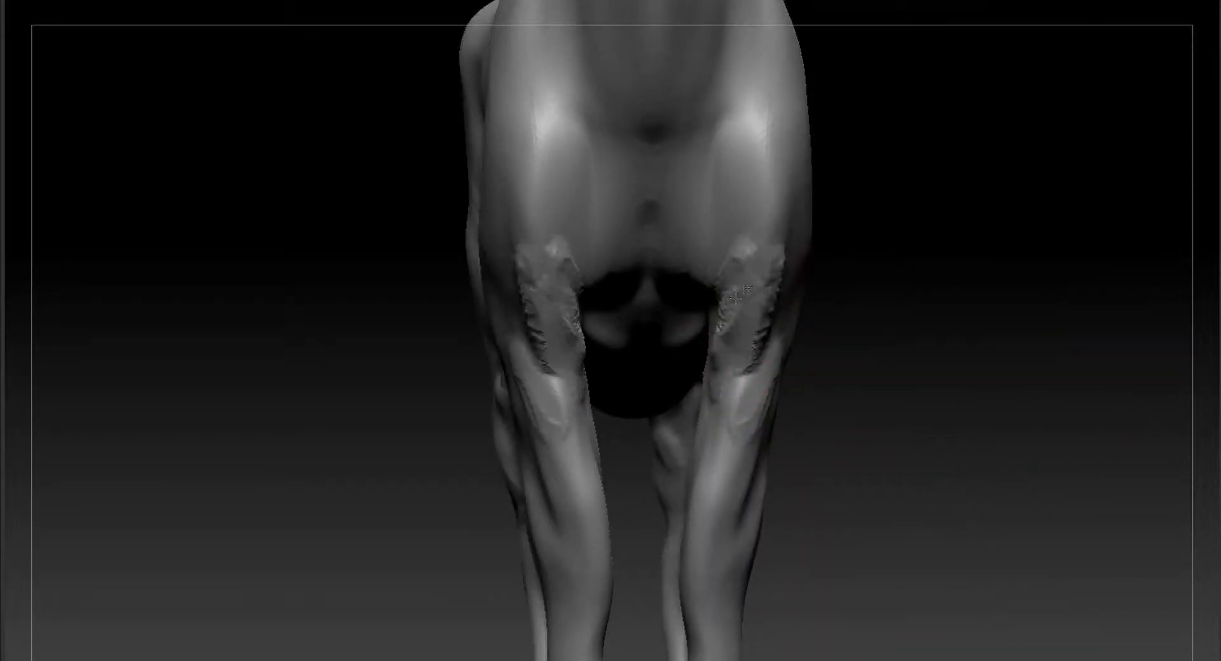
left_click_drag(736, 297, 729, 327)
left_click_drag(852, 286, 915, 286)
left_click_drag(716, 274, 730, 331)
Smooth the upper forelegs and refine the breast between them.
mouse_move(890, 254)
left_mouse_down()
mouse_move(845, 251)
mouse_move(858, 241)
left_mouse_up()
mouse_move(693, 254)
left_mouse_down()
mouse_move(643, 284)
mouse_move(626, 236)
left_mouse_up()
left_click_drag(878, 248, 935, 249, "shift")
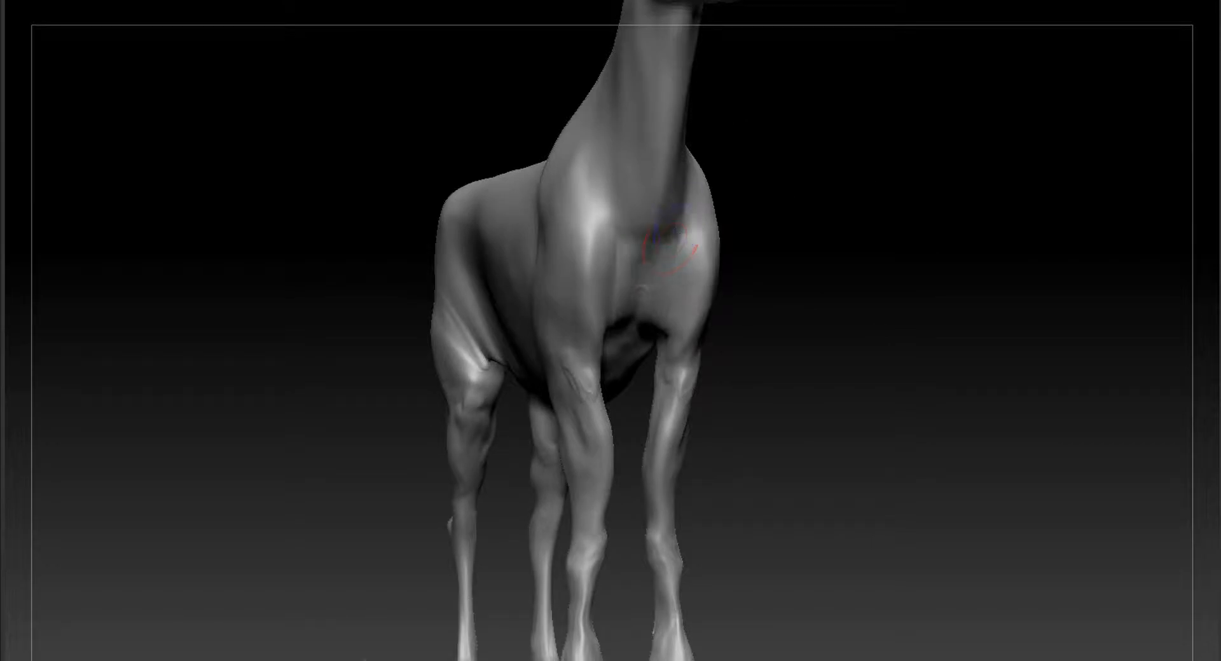
left_click_drag(915, 267, 852, 270)
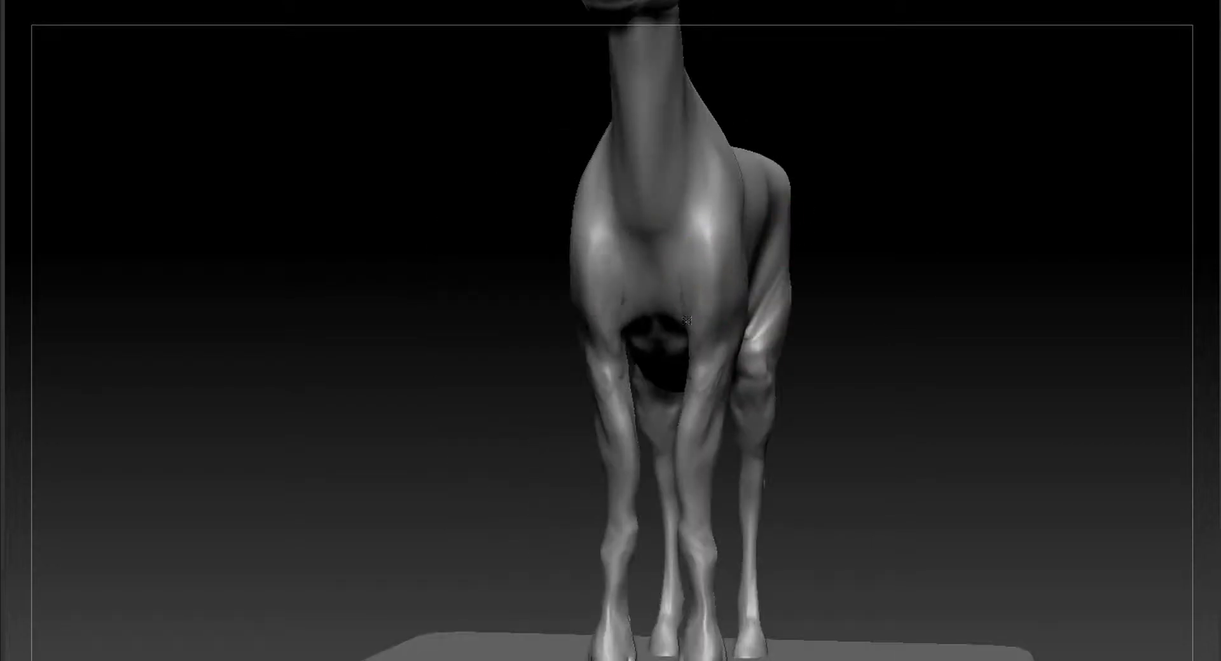
left_click_drag(853, 365, 747, 1, "shift")
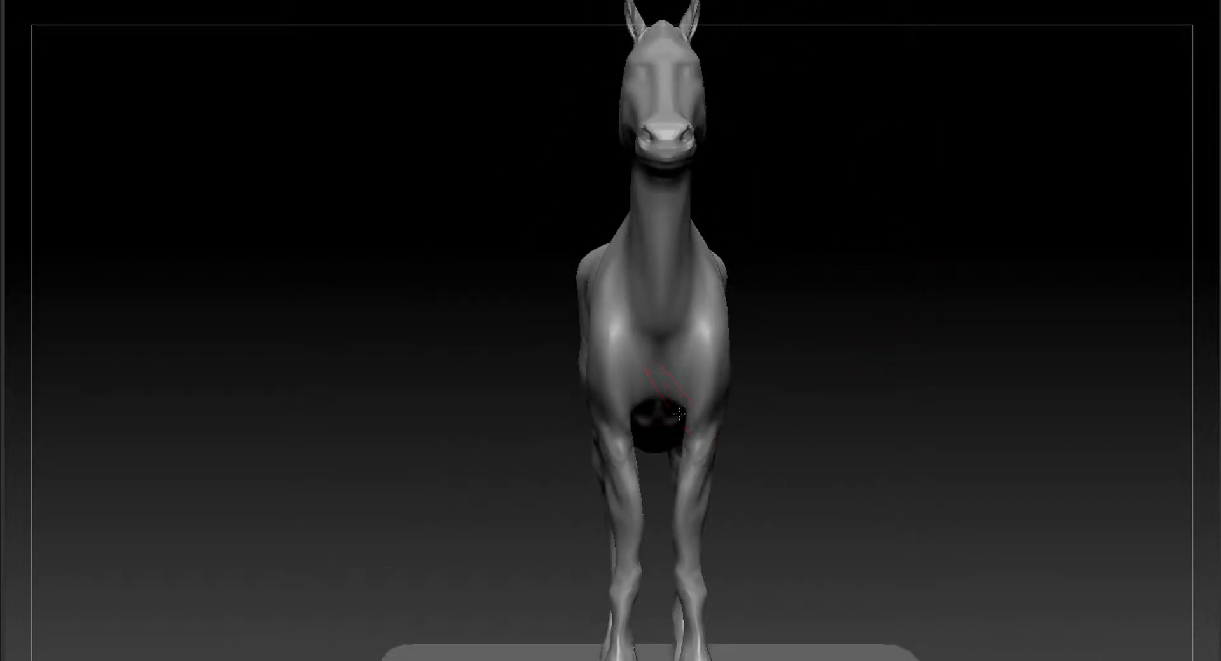
left_click_drag(754, 375, 814, 41, "alt")
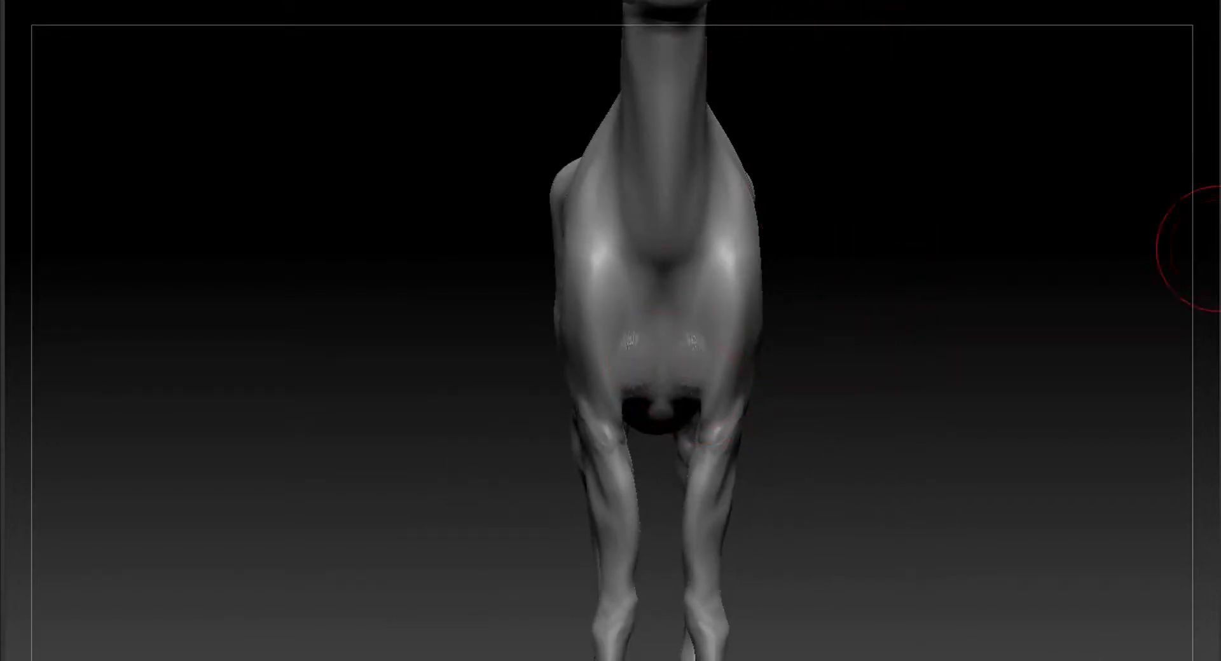
Show high-contrast cavity shading on the horse and define the base of the neck and the shoulder contours.
left_click(1219, 145)
left_click_drag(992, 254, 903, 261)
key("shift+d")
key("n")
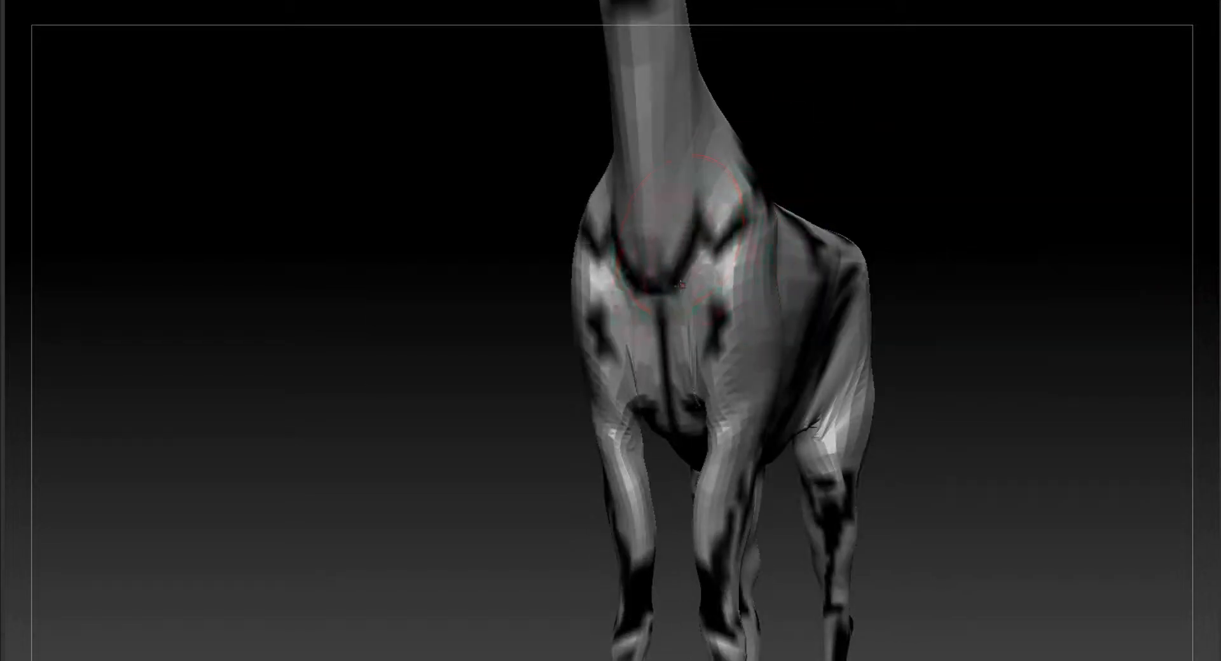
key("d")
key("d")
left_click_drag(890, 318, 887, 267)
mouse_move(817, 238)
left_mouse_down()
mouse_move(833, 237)
mouse_move(750, 261)
mouse_move(664, 339)
mouse_move(702, 260)
left_mouse_up()
left_click_drag(975, 179, 952, 198, "shift")
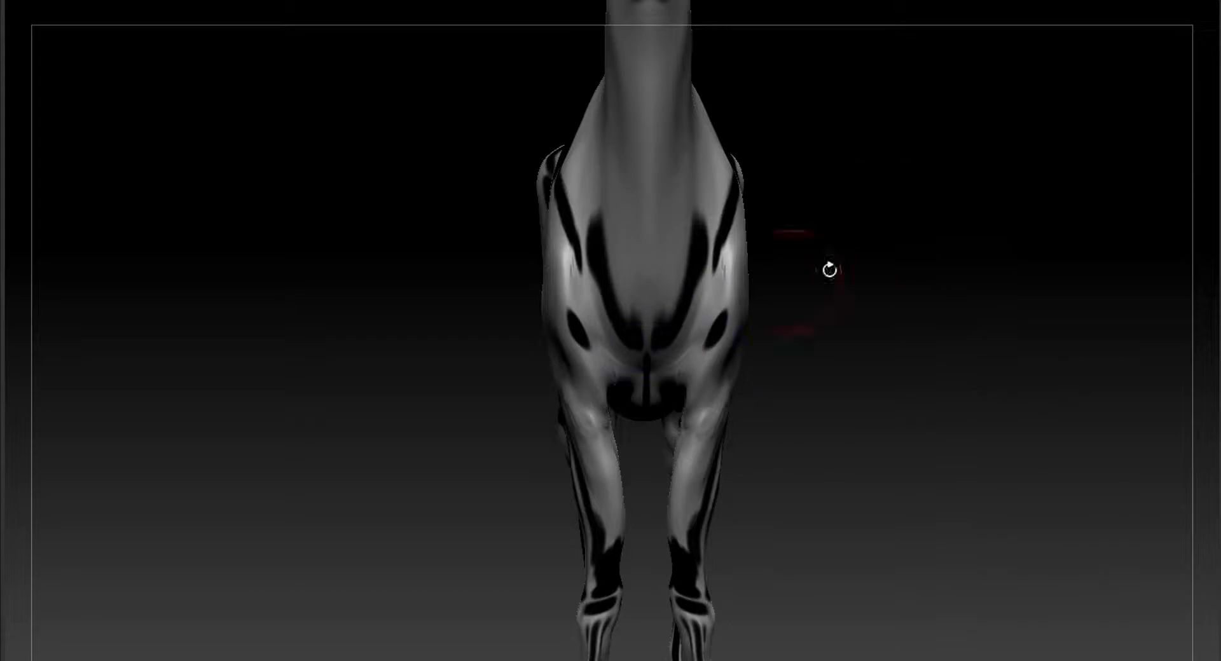
Carve and soften the creases where the chest meets the inner sides of the forelegs.
left_click_drag(829, 269, 602, 357)
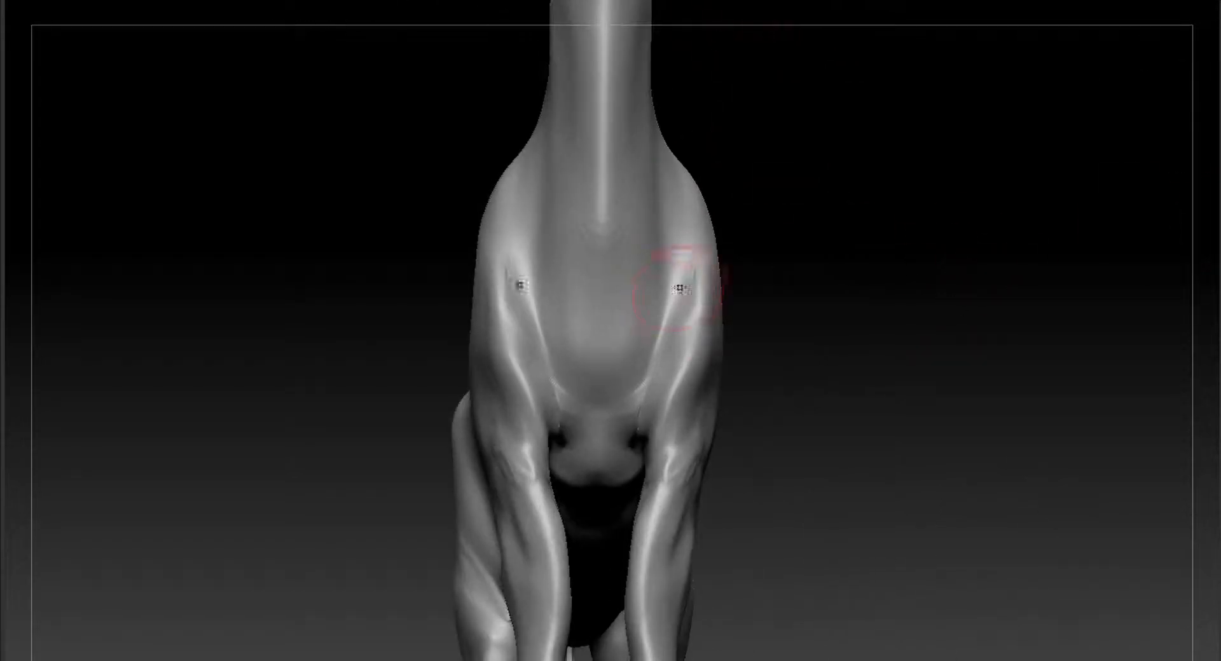
left_click_drag(637, 446, 648, 436)
mouse_move(994, 257)
left_mouse_down()
mouse_move(915, 269)
mouse_move(990, 251)
left_mouse_up()
left_click_drag(632, 407, 651, 443, "shift")
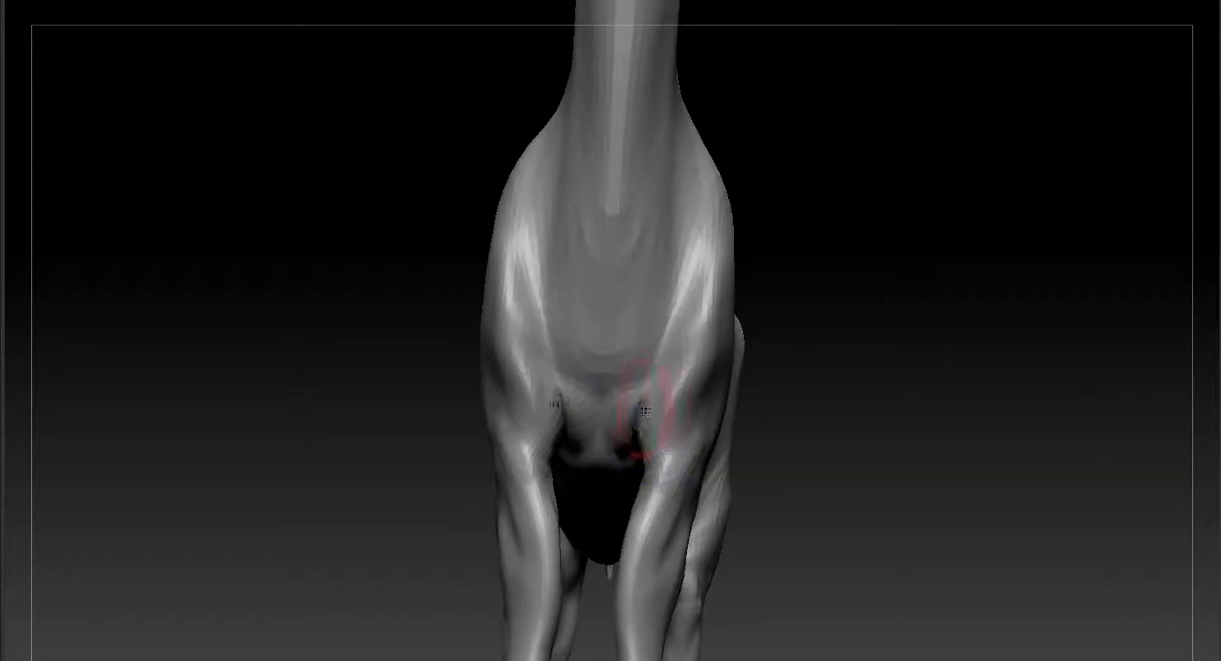
left_click_drag(953, 254, 890, 274)
left_click_drag(890, 273, 947, 299, "shift")
left_click_drag(645, 450, 659, 423)
Shape the muscles around the points of the shoulders and smooth the tops of the forelegs.
left_click_drag(890, 274, 980, 283)
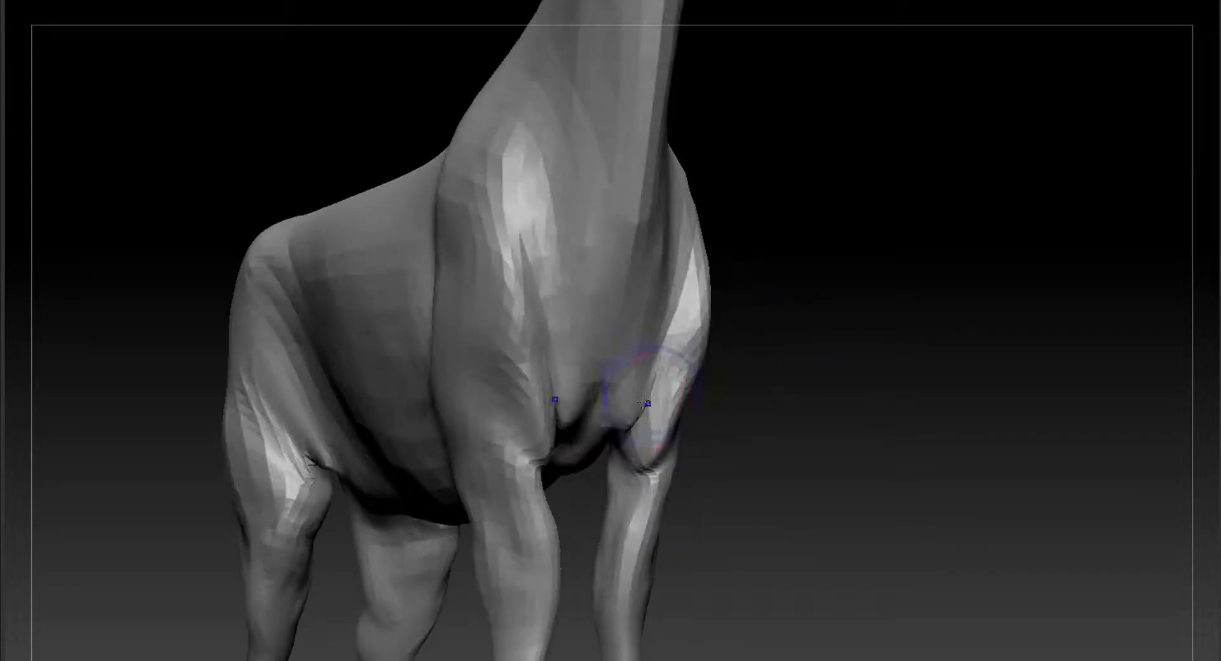
left_click_drag(778, 415, 771, 381)
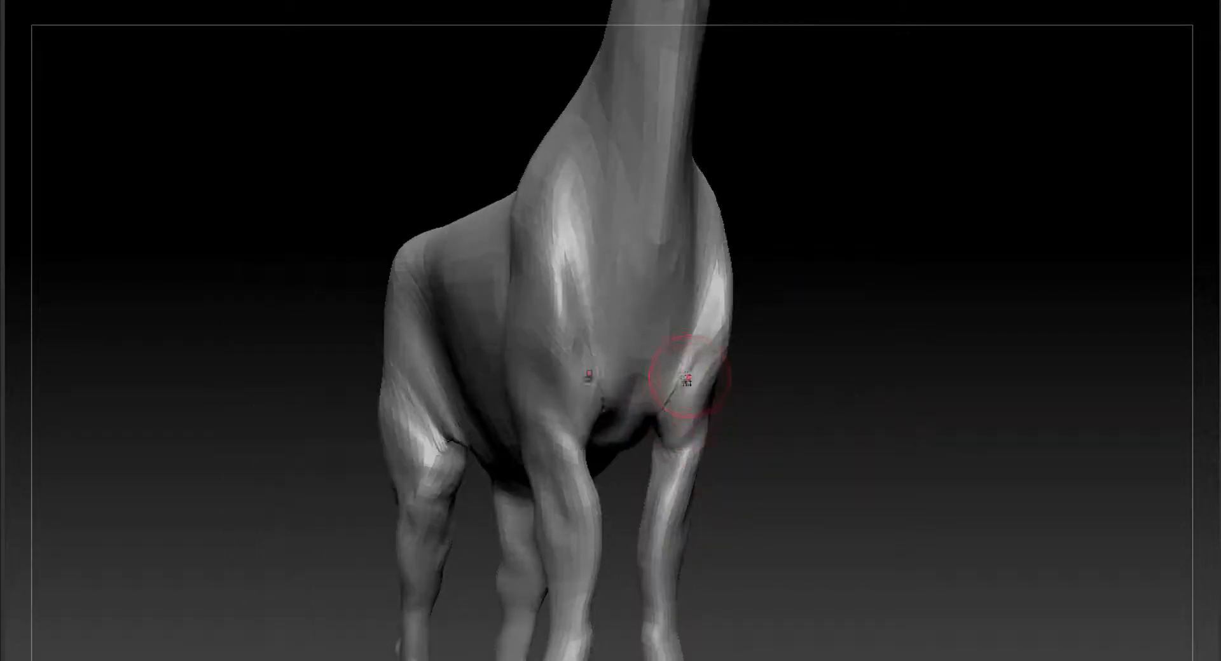
left_click_drag(716, 423, 699, 369)
left_click_drag(884, 484, 954, 395)
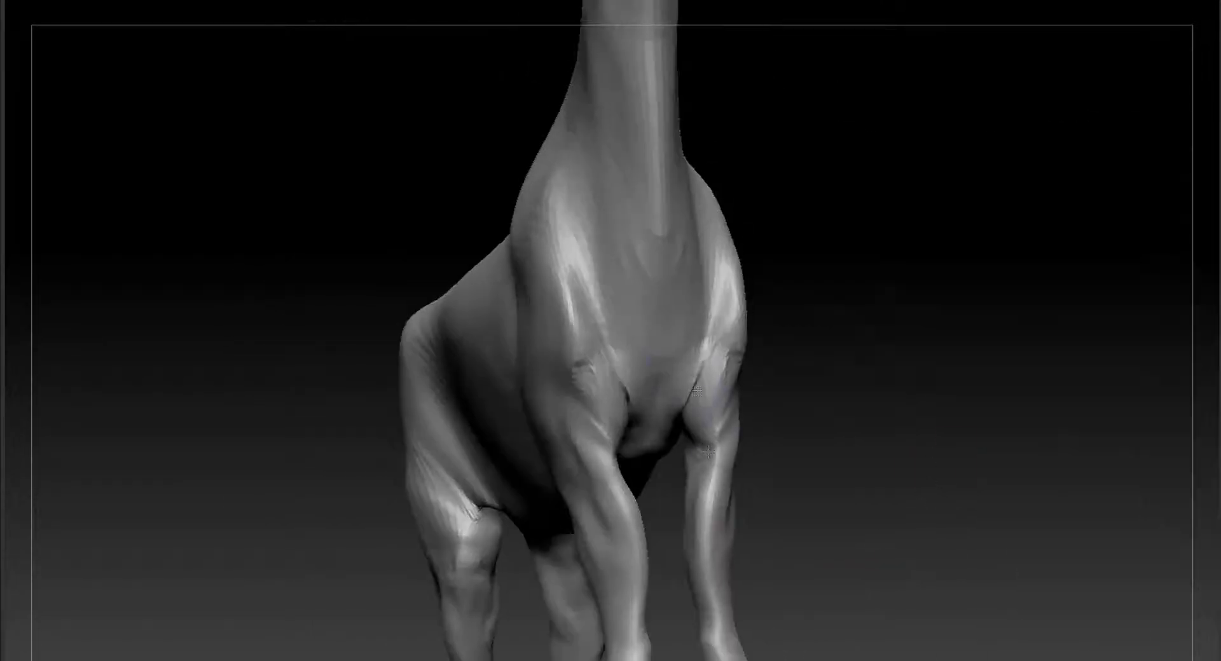
mouse_move(954, 331)
left_mouse_down()
mouse_move(910, 322)
mouse_move(908, 360)
mouse_move(858, 369)
left_mouse_up()
left_click_drag(722, 418, 758, 382, "shift")
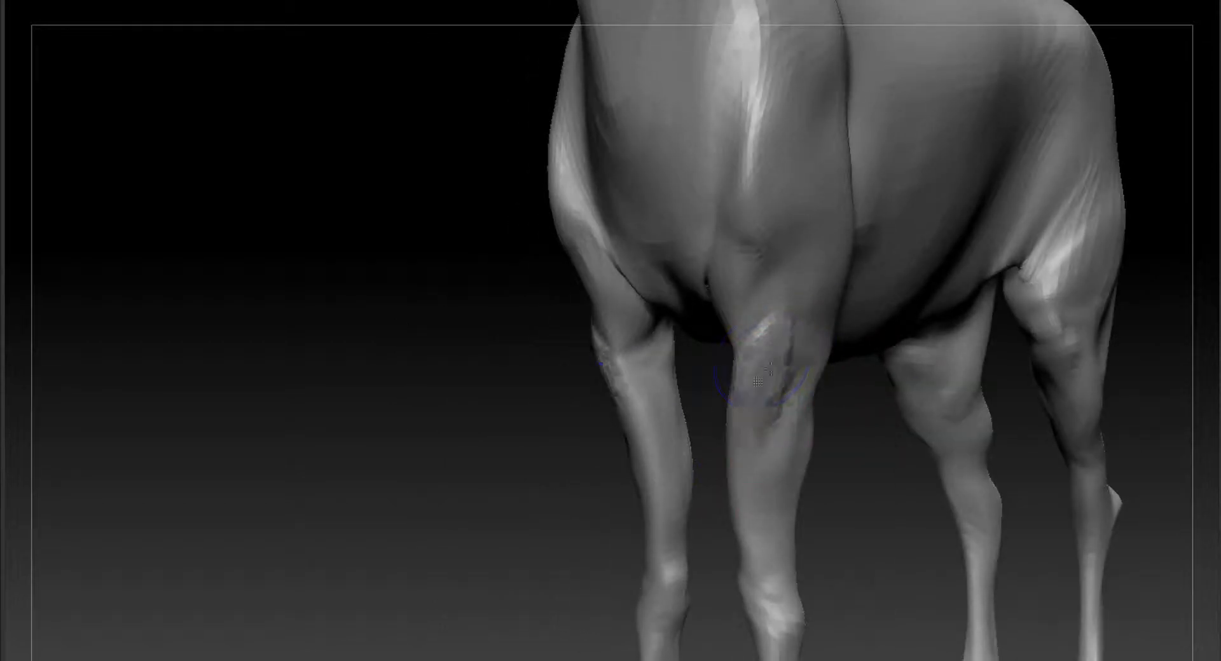
mouse_move(797, 384)
right_mouse_down()
mouse_move(758, 333)
mouse_move(820, 385)
right_mouse_up()
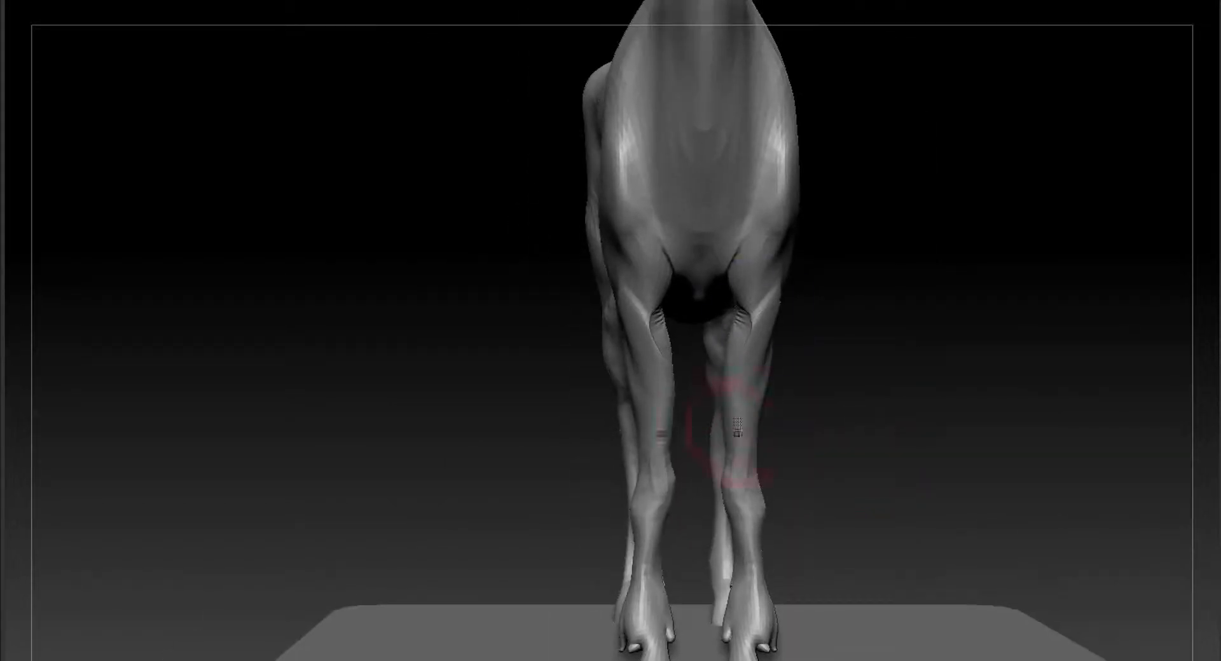
Reshape the lower ends of the forelegs into rounded hooves with narrower pasterns.
mouse_move(815, 358)
left_mouse_down()
mouse_move(817, 283)
mouse_move(779, 191)
mouse_move(801, 305)
mouse_move(1074, 374)
mouse_move(992, 509)
mouse_move(941, 407)
left_mouse_up()
left_click_drag(745, 565, 818, 404)
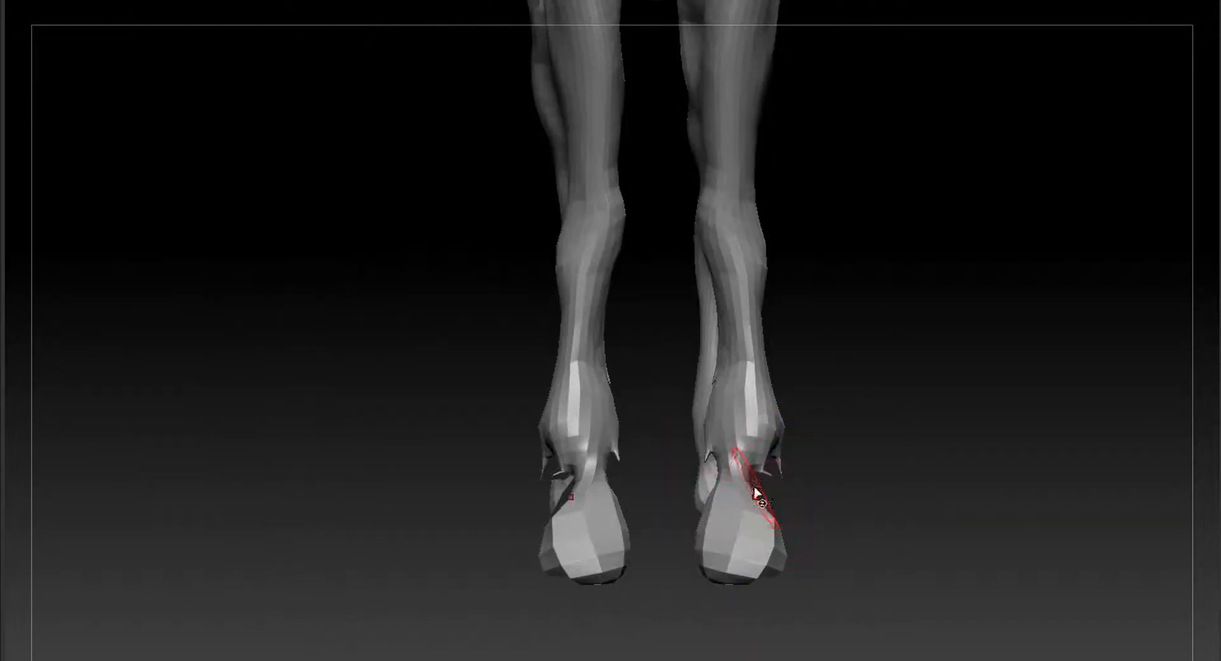
left_click_drag(771, 491, 620, 476)
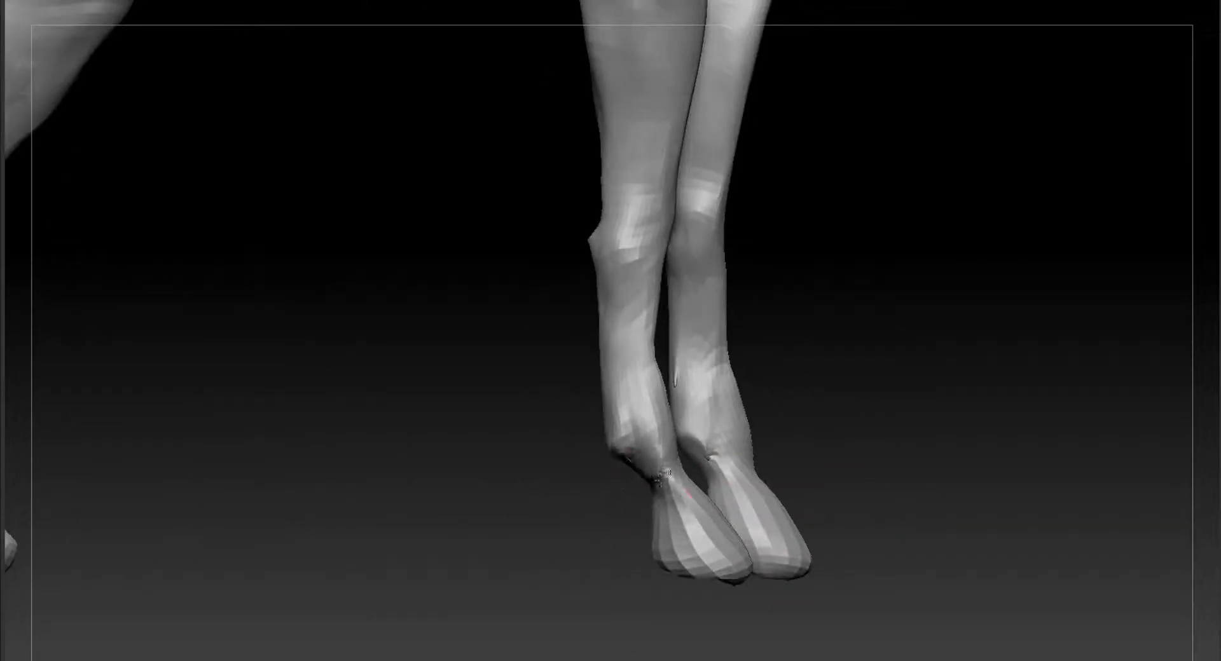
mouse_move(903, 395)
left_mouse_down()
mouse_move(757, 374)
mouse_move(891, 345)
mouse_move(880, 308)
mouse_move(872, 328)
left_mouse_up()
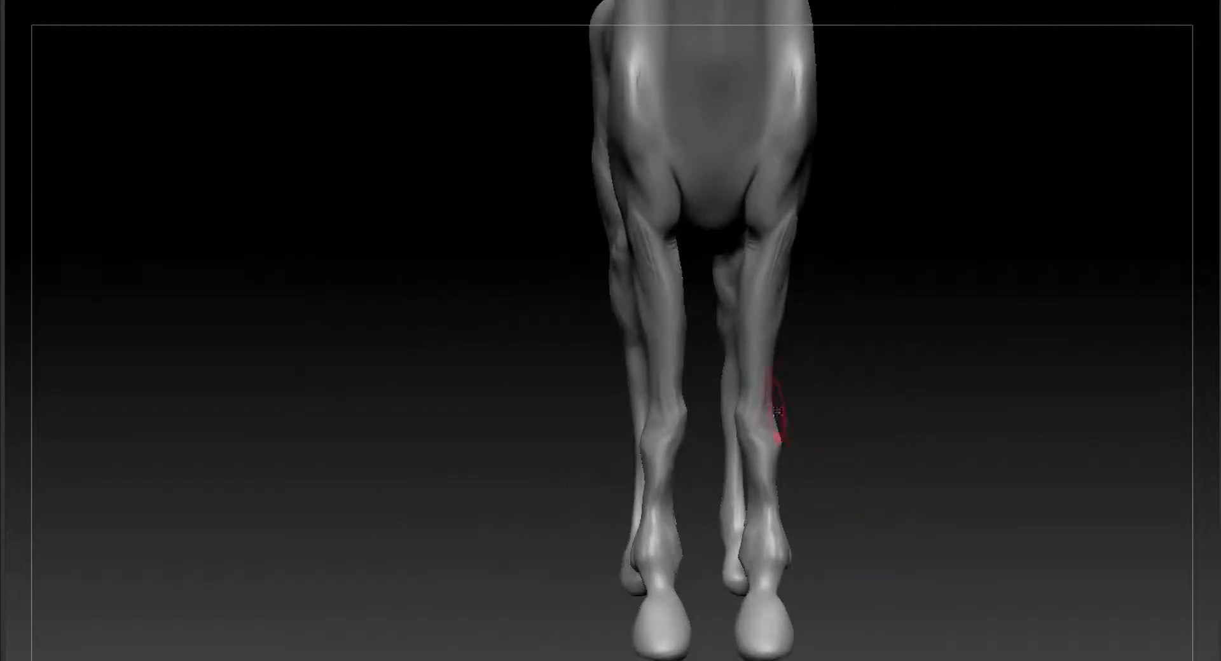
Refine the contours of the foreleg knees and cannons and even out the shape of the front hooves.
left_click_drag(777, 413, 766, 479)
mouse_move(806, 624)
left_mouse_down()
mouse_move(812, 490)
mouse_move(918, 458)
mouse_move(973, 509)
mouse_move(976, 483)
left_mouse_up()
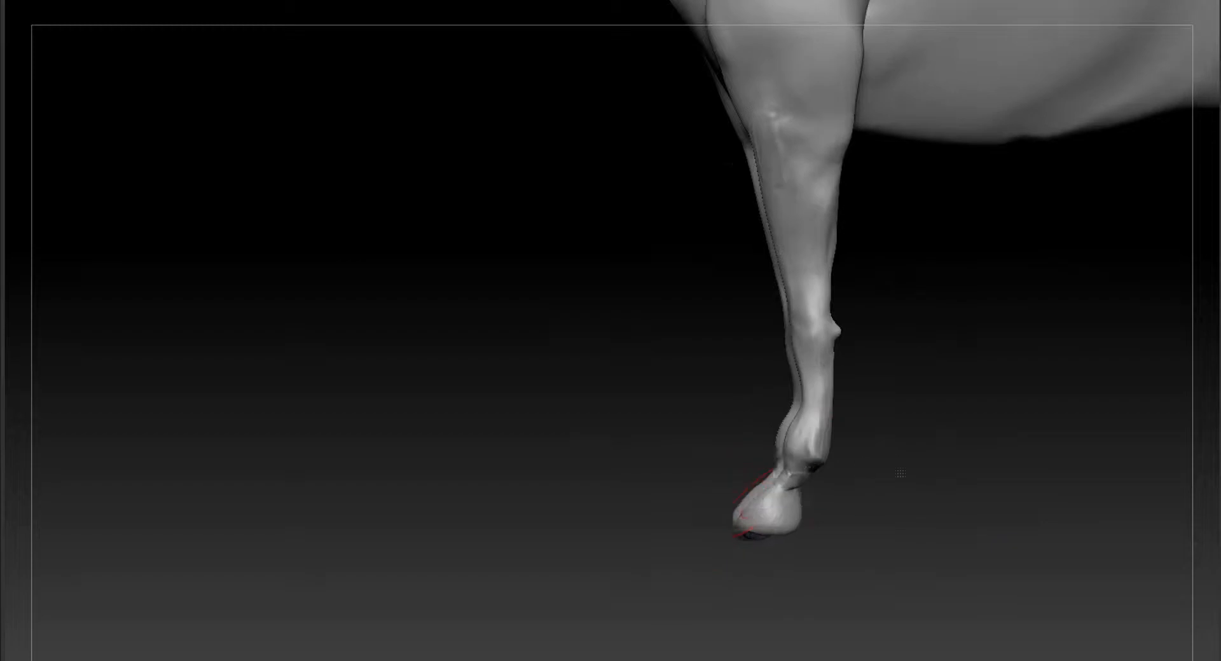
left_click_drag(900, 473, 884, 547)
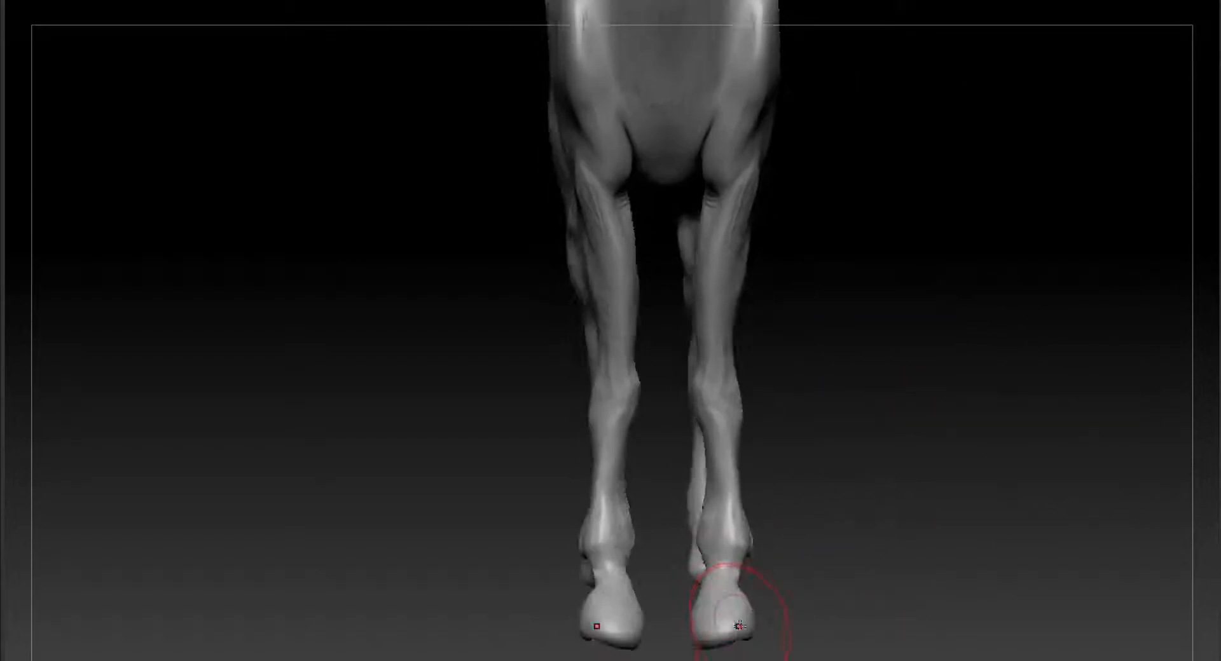
left_click_drag(791, 541, 783, 439, "alt")
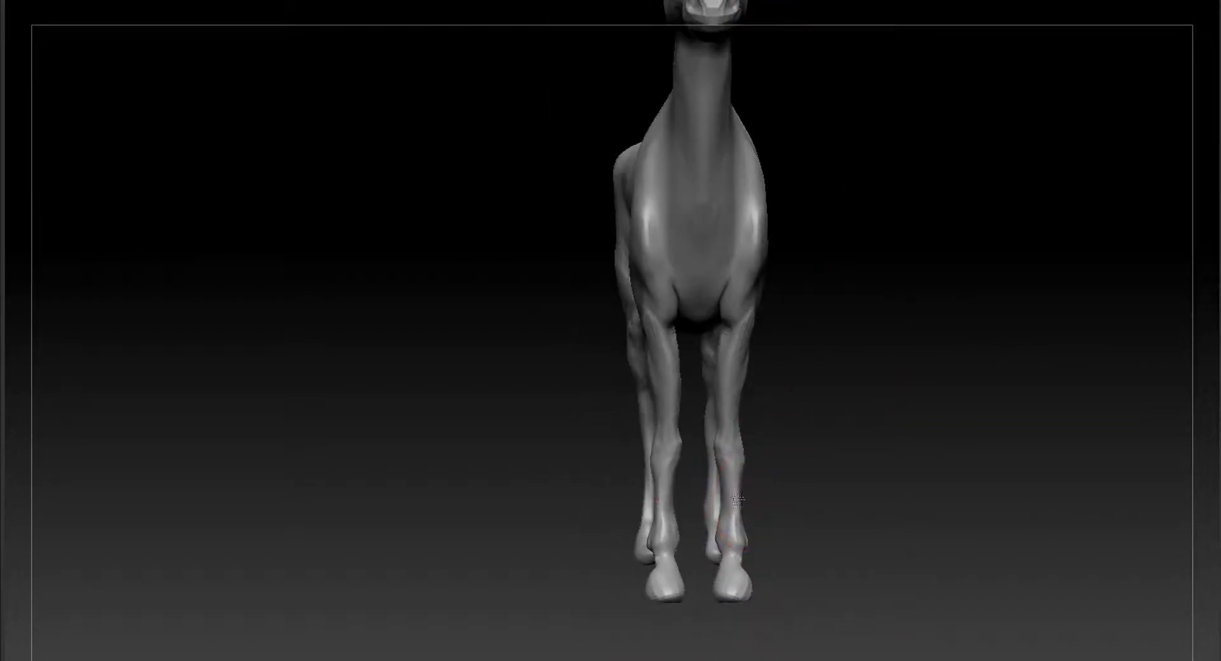
left_click_drag(871, 572, 801, 560)
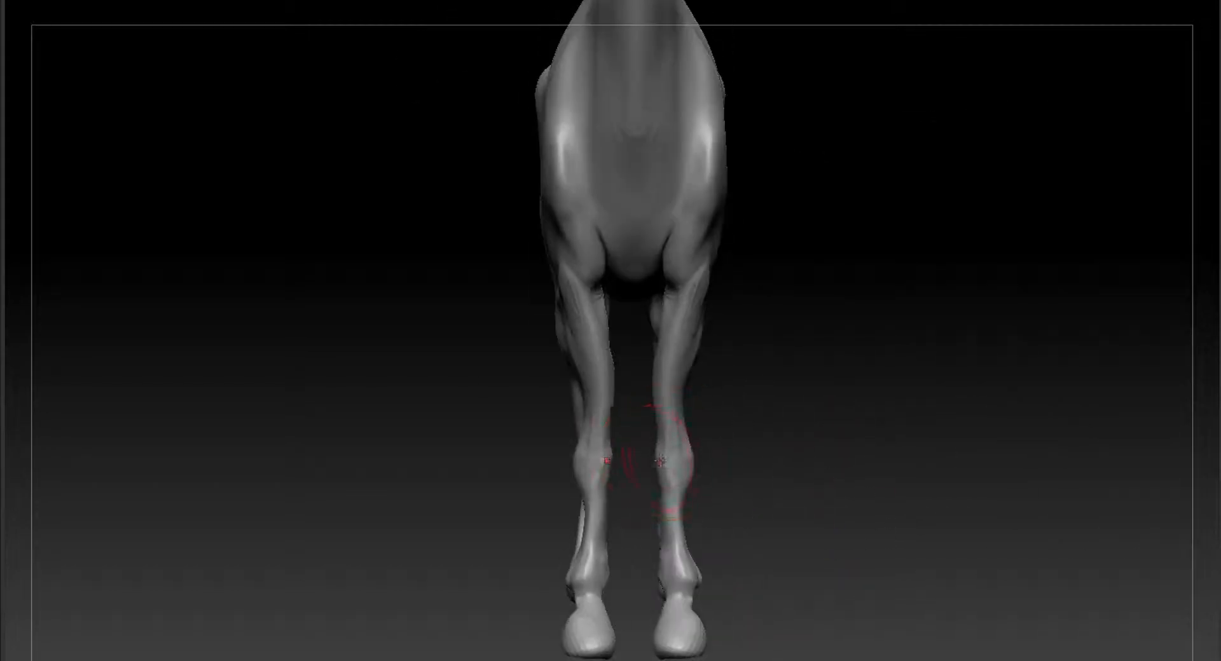
Refine the horse's ears and round off the top of the head between them.
left_click_drag(751, 439, 683, 255, "alt")
mouse_move(748, 232)
left_mouse_down()
mouse_move(706, 235)
mouse_move(855, 251)
mouse_move(865, 235)
left_mouse_up()
left_click_drag(661, 324, 678, 323)
mouse_move(859, 254)
left_mouse_down()
mouse_move(890, 239)
mouse_move(897, 329)
mouse_move(890, 273)
mouse_move(844, 274)
left_mouse_up()
left_click_drag(878, 233, 886, 257)
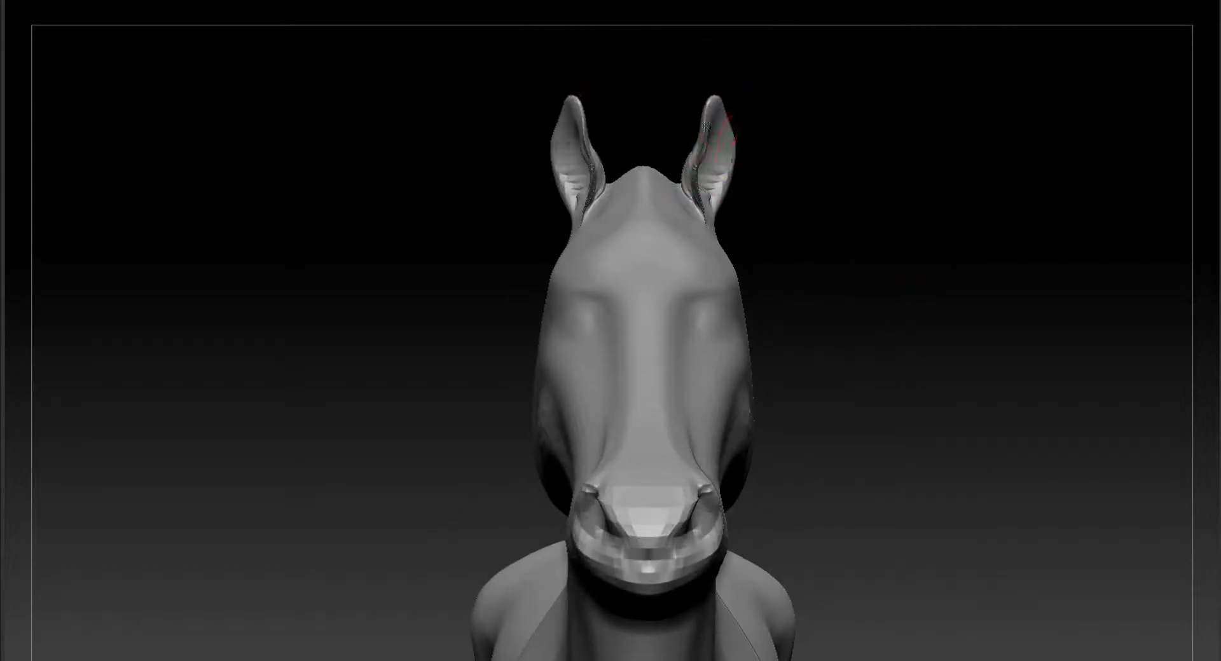
left_click_drag(708, 126, 869, 292)
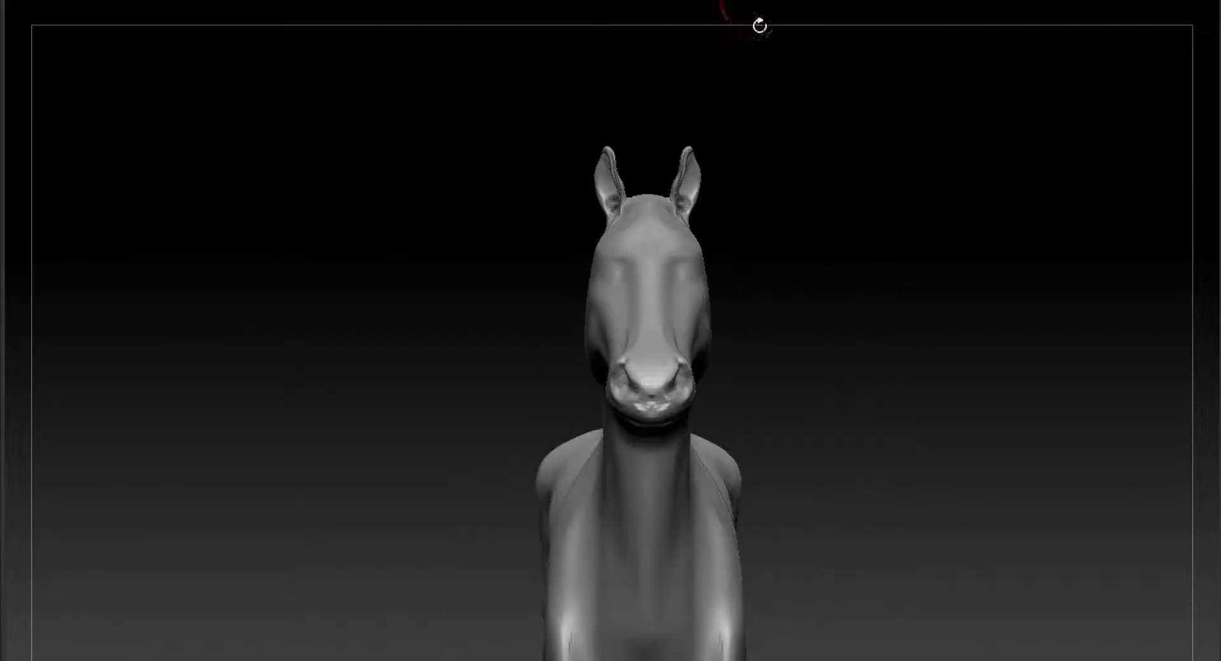
left_click_drag(780, 359, 826, 221)
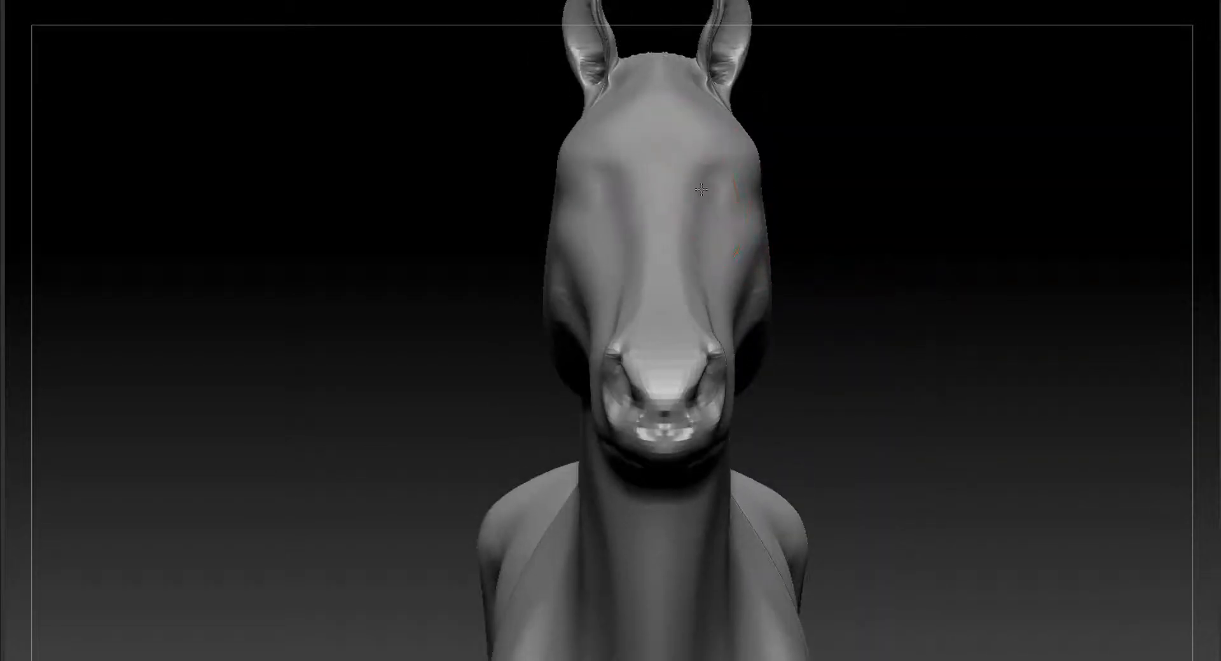
Shape the brow area, deepen the nostrils and define the muzzle around the mouth.
left_click_drag(708, 173, 737, 14)
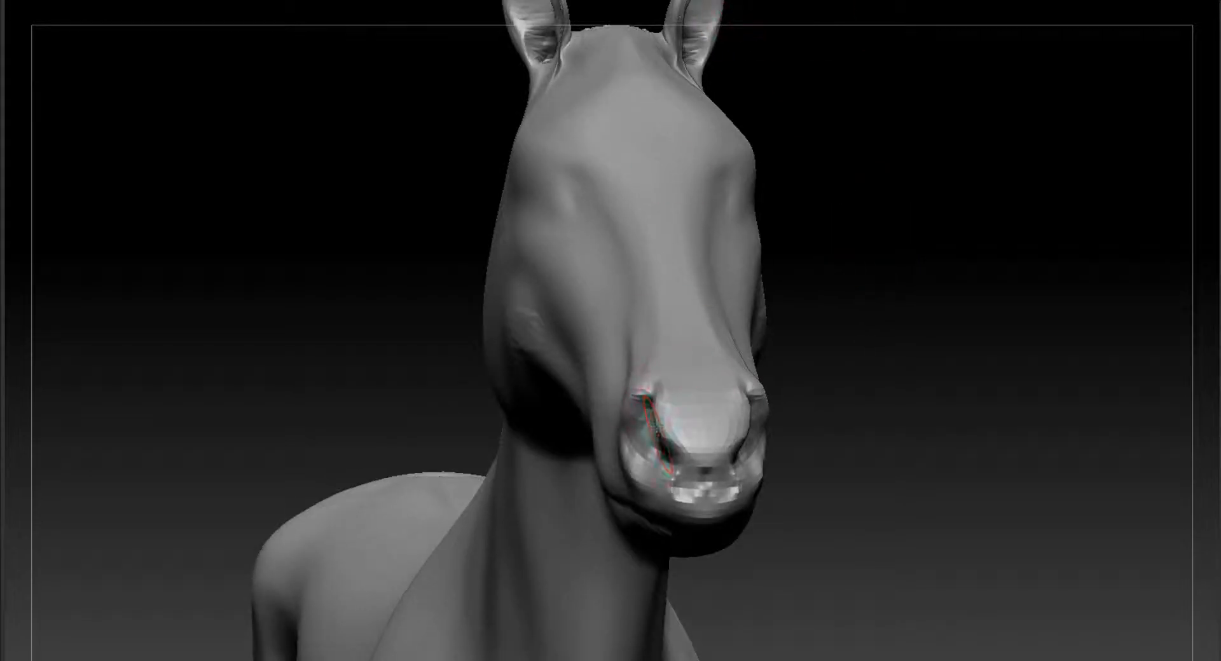
left_click_drag(655, 432, 654, 495)
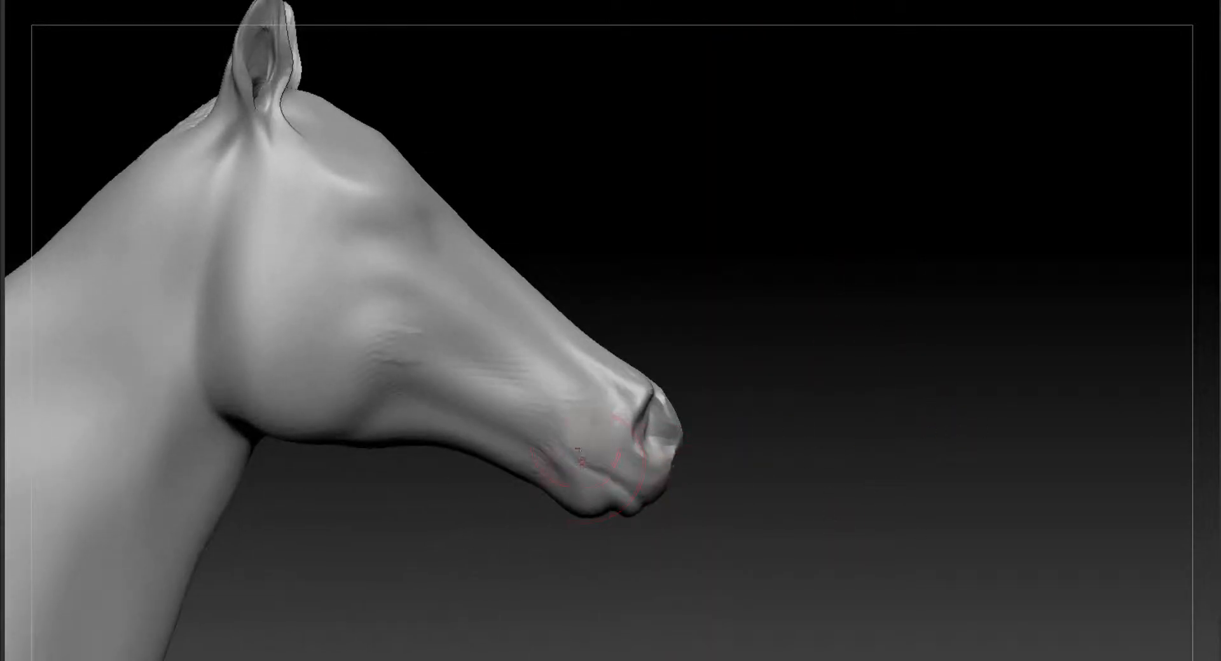
left_click_drag(903, 413, 1036, 411)
left_click_drag(1070, 502, 1062, 499)
left_click_drag(903, 458, 746, 447)
mouse_move(903, 458)
left_mouse_down()
mouse_move(839, 454)
mouse_move(903, 445)
mouse_move(891, 411)
mouse_move(992, 439)
left_mouse_up()
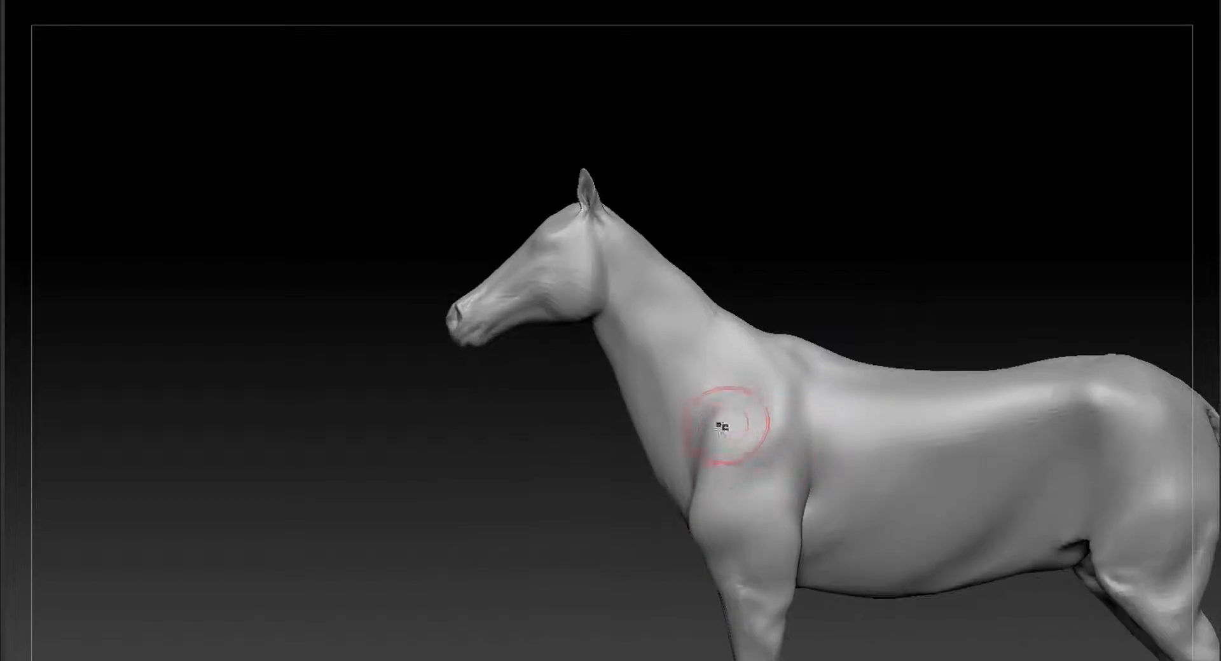
Adjust the shoulder contour from the front and return the mesh to a higher subdivision level.
scroll(719, 425, "up", 1)
scroll(576, 258, "down", 4)
mouse_move(1116, 449)
left_mouse_down()
mouse_move(845, 371)
mouse_move(829, 483)
mouse_move(795, 426)
left_mouse_up()
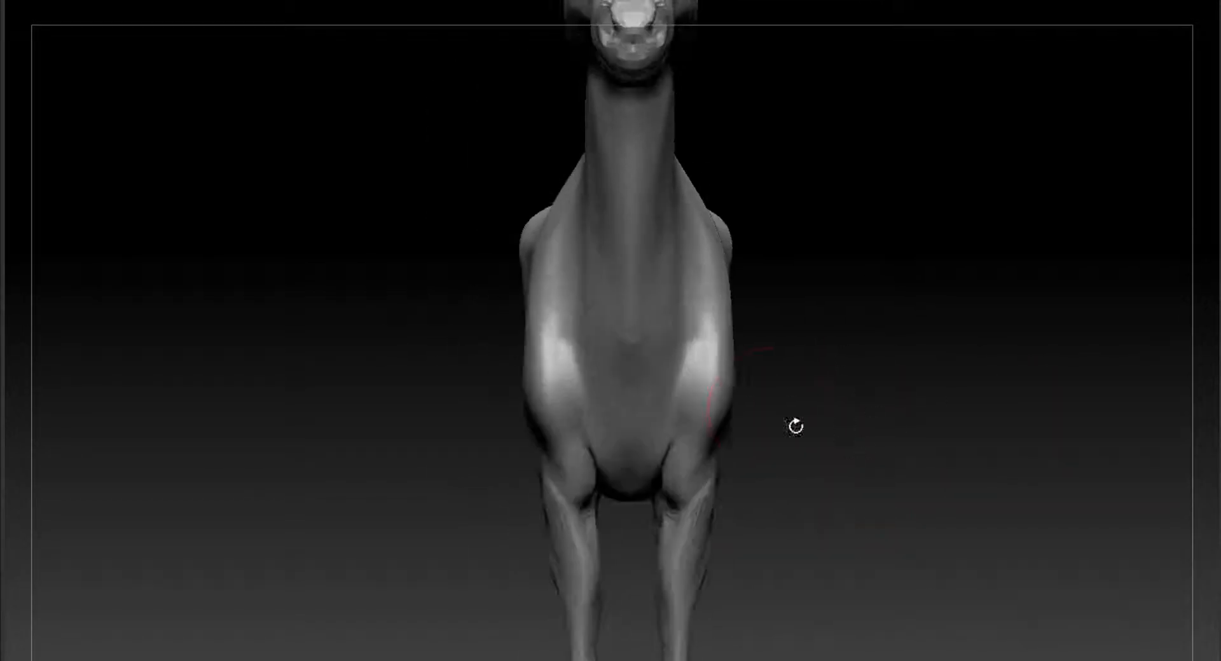
key("shift+d")
key("d")
key("d")
key("d")
Carve the transition between the breast and the tops of the forelegs and smooth it.
left_click_drag(718, 121, 785, 66)
left_click_drag(738, 29, 592, 44)
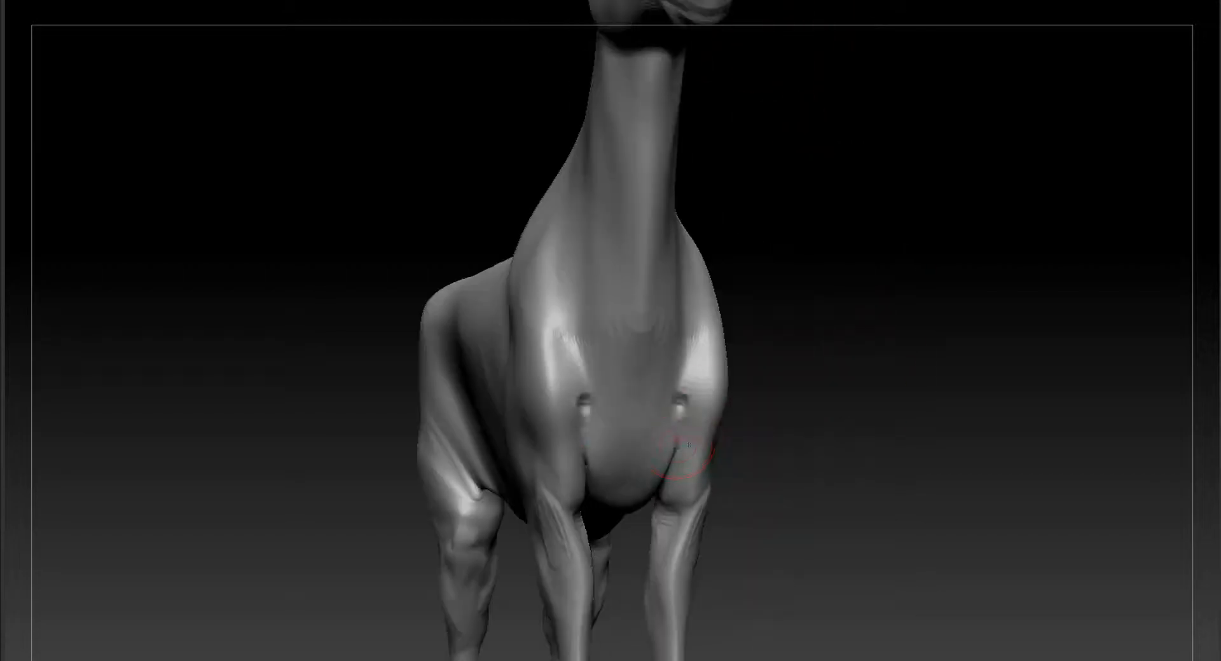
left_click_drag(785, 490, 763, 416)
mouse_move(793, 468)
left_mouse_down("alt")
mouse_move(791, 392)
mouse_move(771, 385)
left_mouse_up("alt")
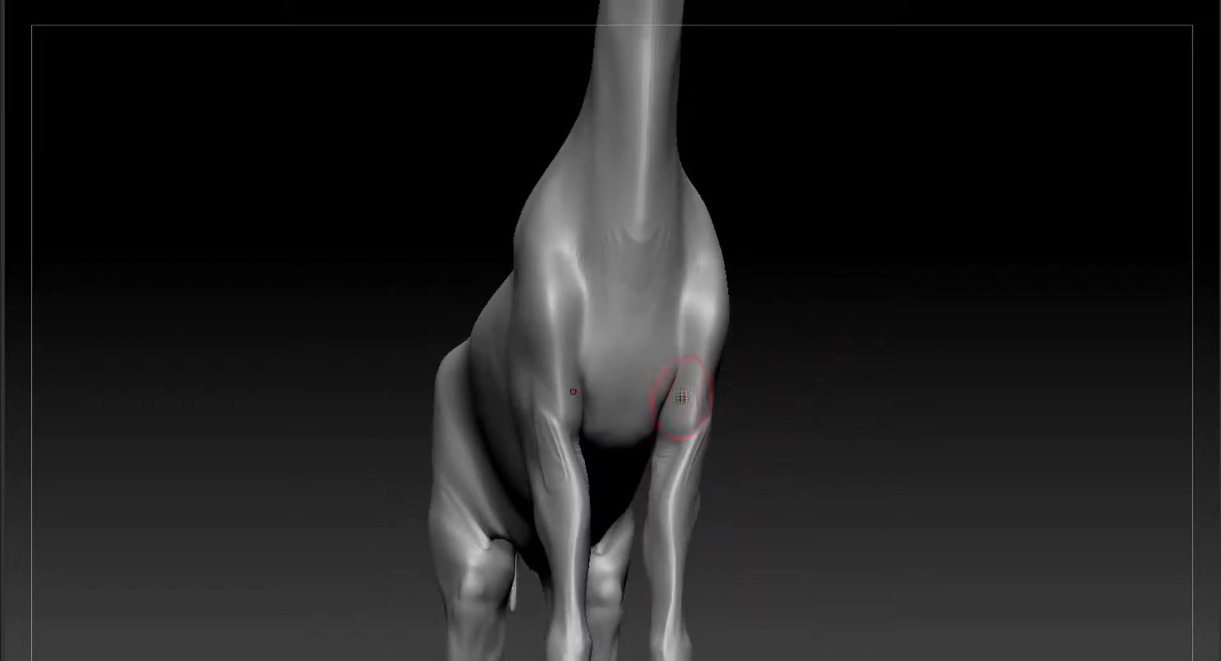
mouse_move(675, 417)
left_mouse_down()
mouse_move(703, 408)
mouse_move(656, 420)
left_mouse_up()
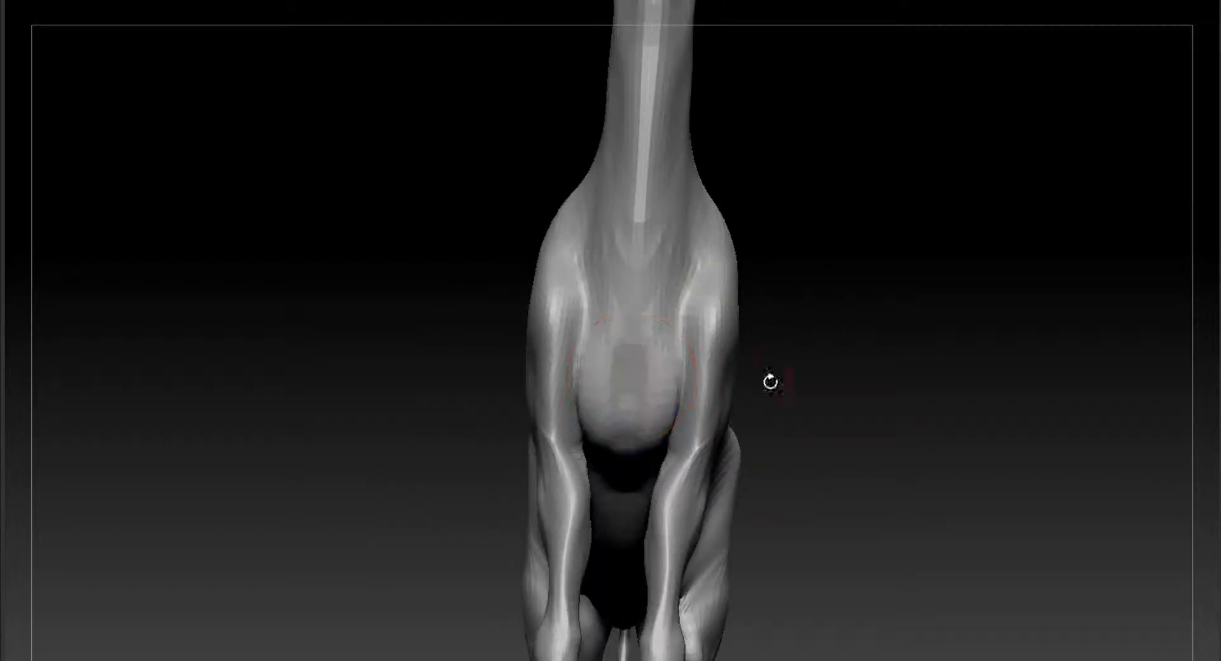
Smooth the front of the chest and refine how it blends into the neck and upper forelegs.
left_click_drag(770, 382, 763, 439)
left_click_drag(868, 382, 788, 385)
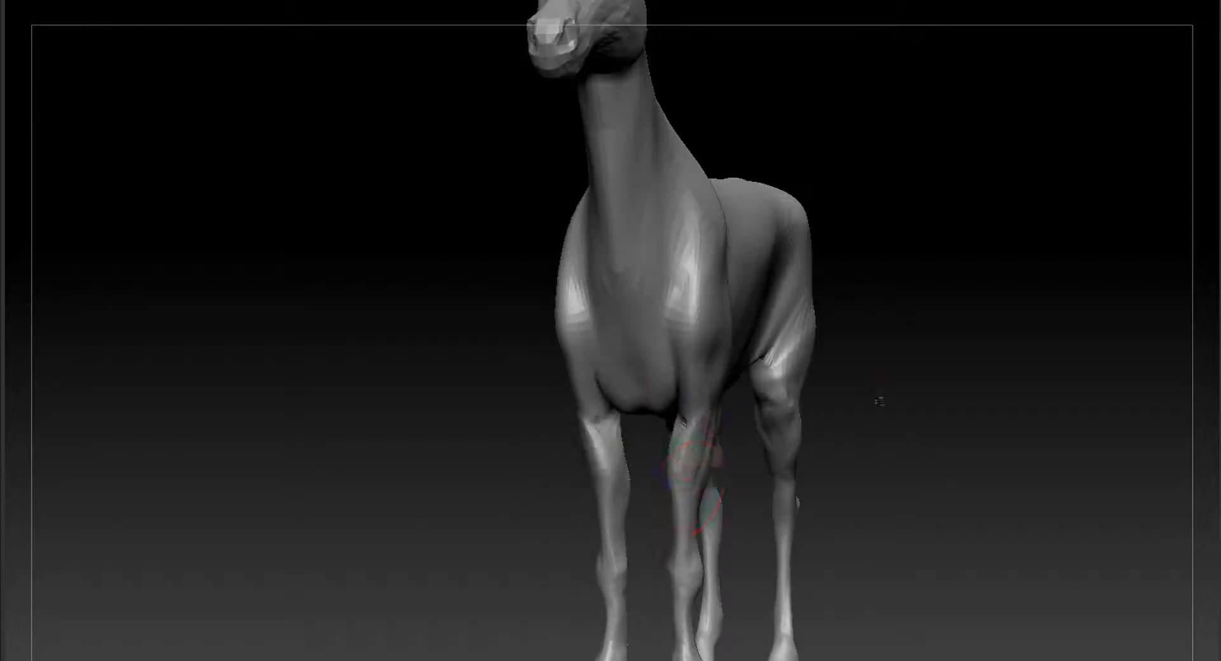
left_click_drag(879, 401, 888, 236)
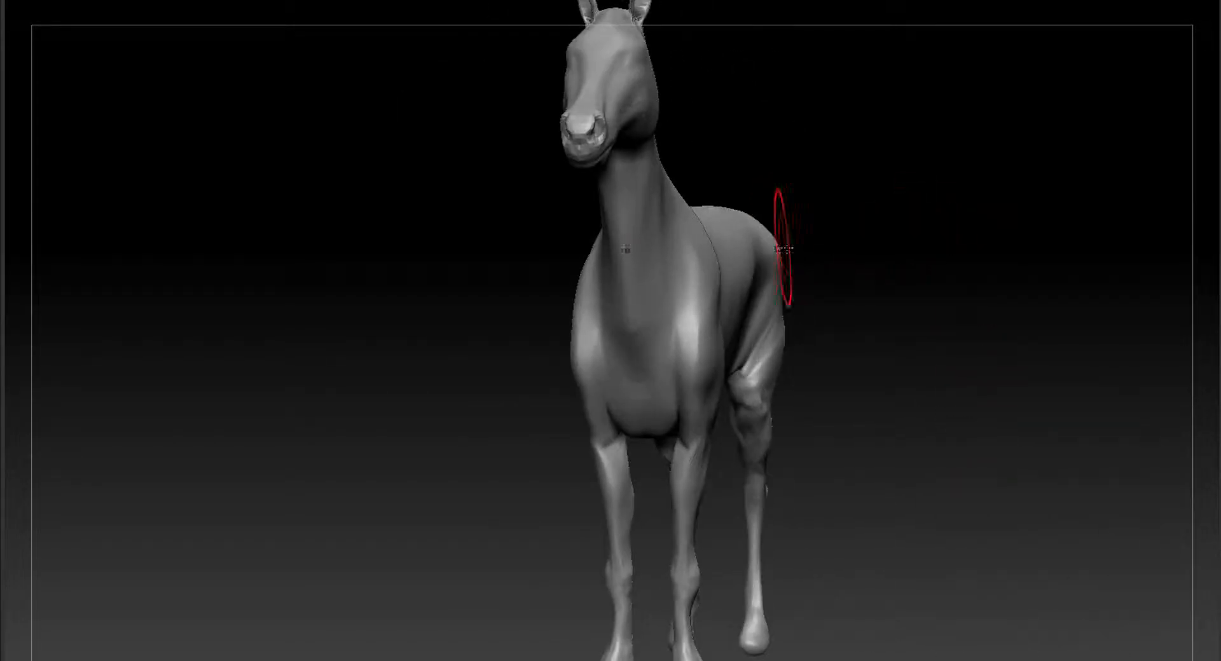
mouse_move(784, 248)
left_mouse_down()
mouse_move(998, 169)
mouse_move(804, 32)
mouse_move(773, 261)
mouse_move(839, 199)
mouse_move(922, 305)
mouse_move(1038, 390)
mouse_move(992, 420)
left_mouse_up()
left_click_drag(725, 278, 773, 296)
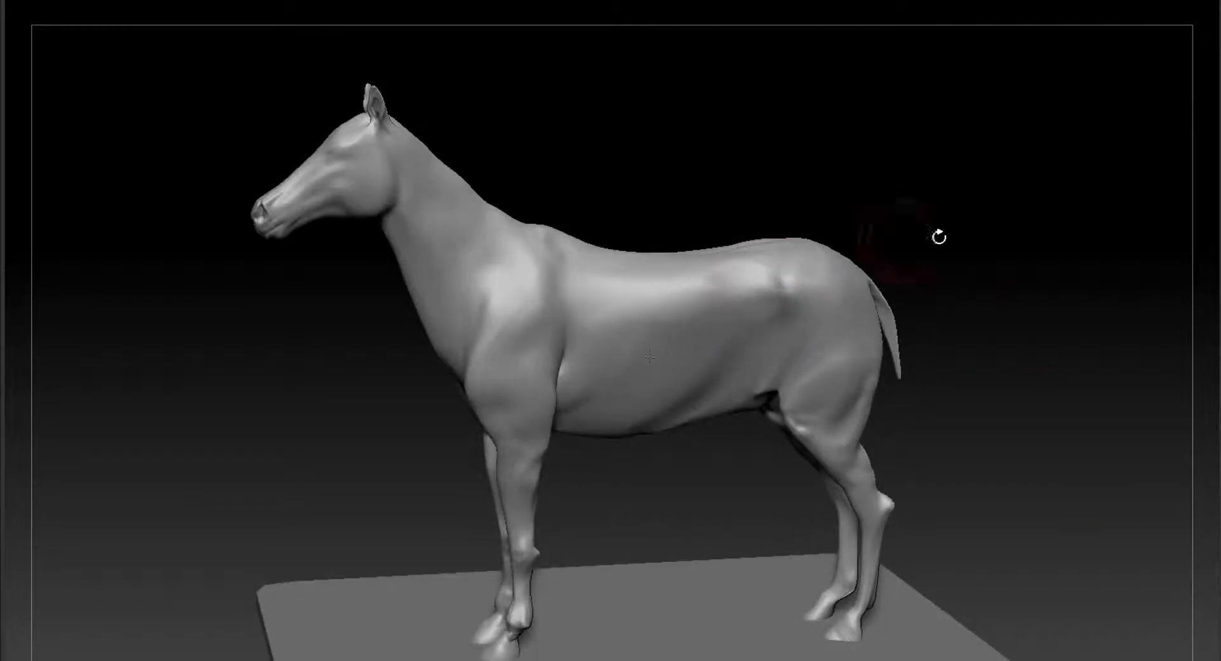
Adjust the outer contours of the thighs and gaskins on the hind legs from behind.
left_click_drag(939, 237, 1017, 222)
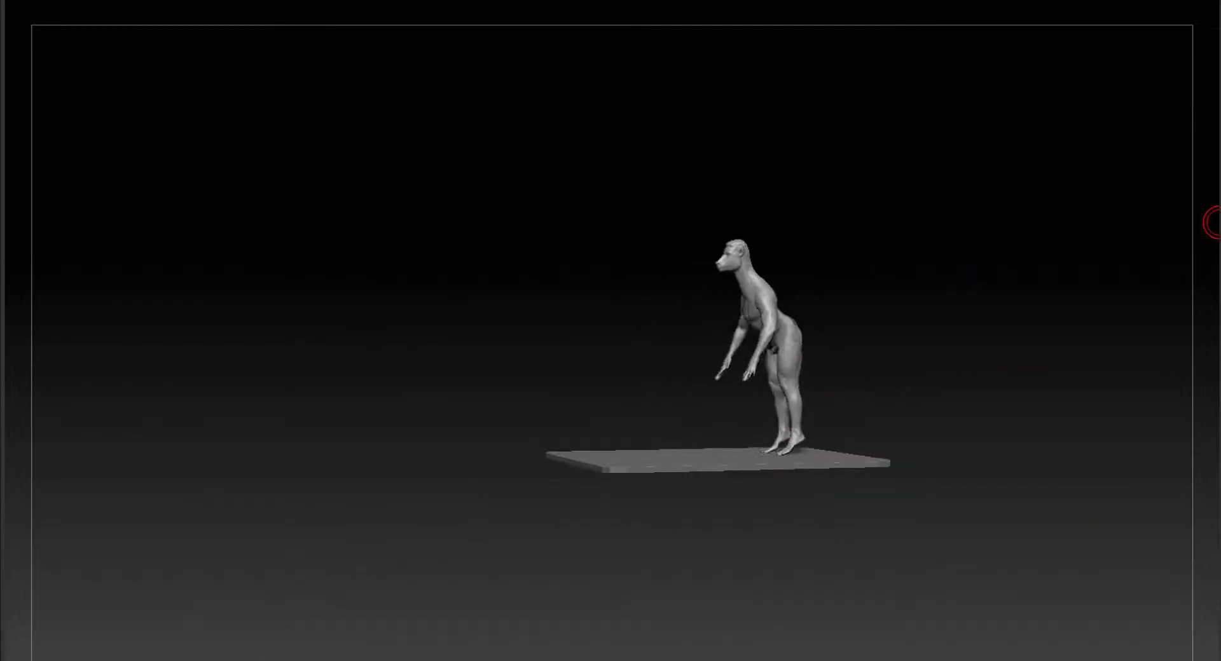
left_click_drag(1043, 311, 666, 295)
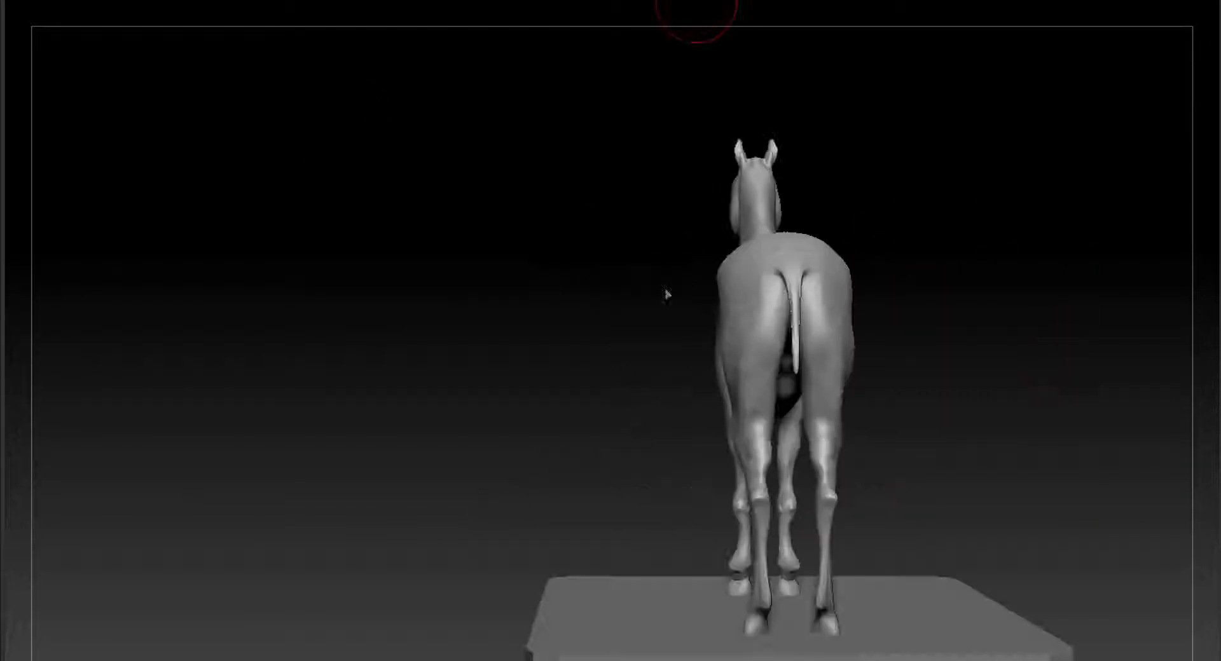
left_click_drag(864, 133, 856, 134)
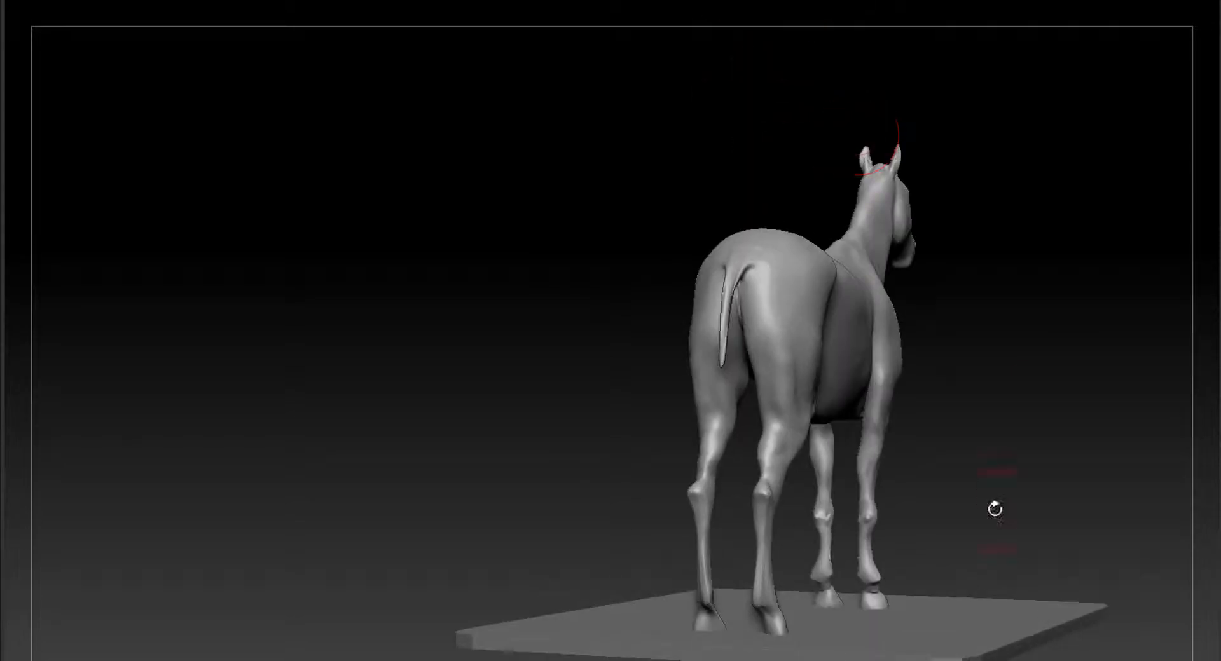
left_click_drag(994, 510, 993, 478)
left_click_drag(636, 357, 668, 375)
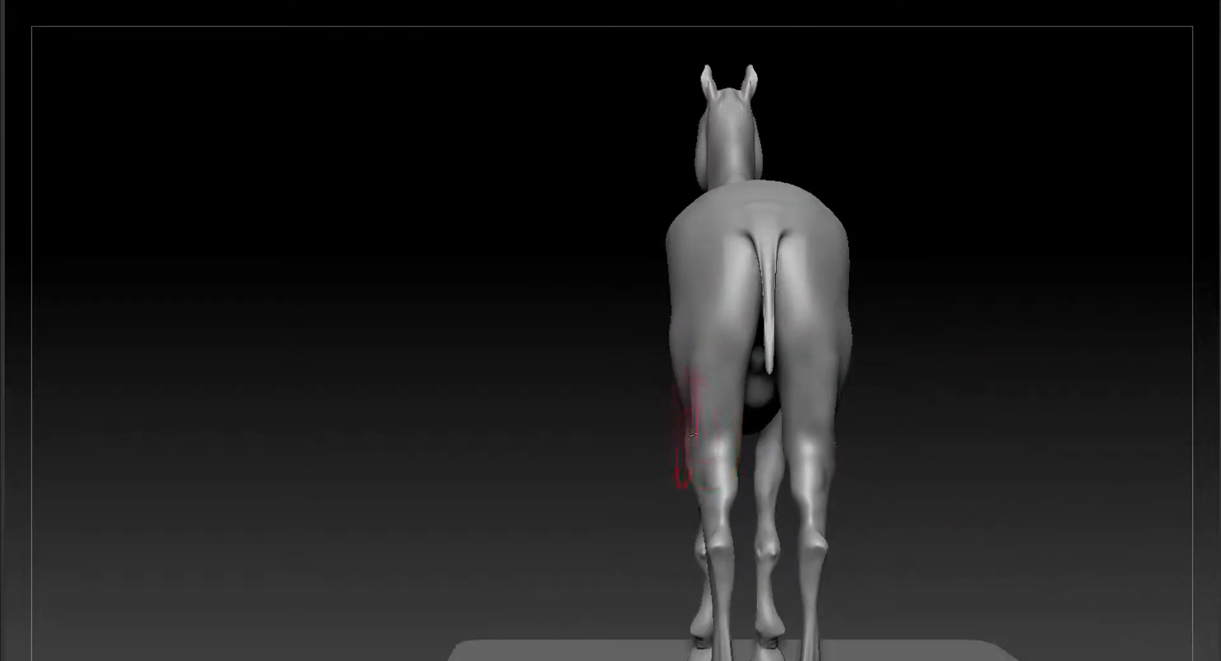
left_click_drag(960, 373, 993, 351)
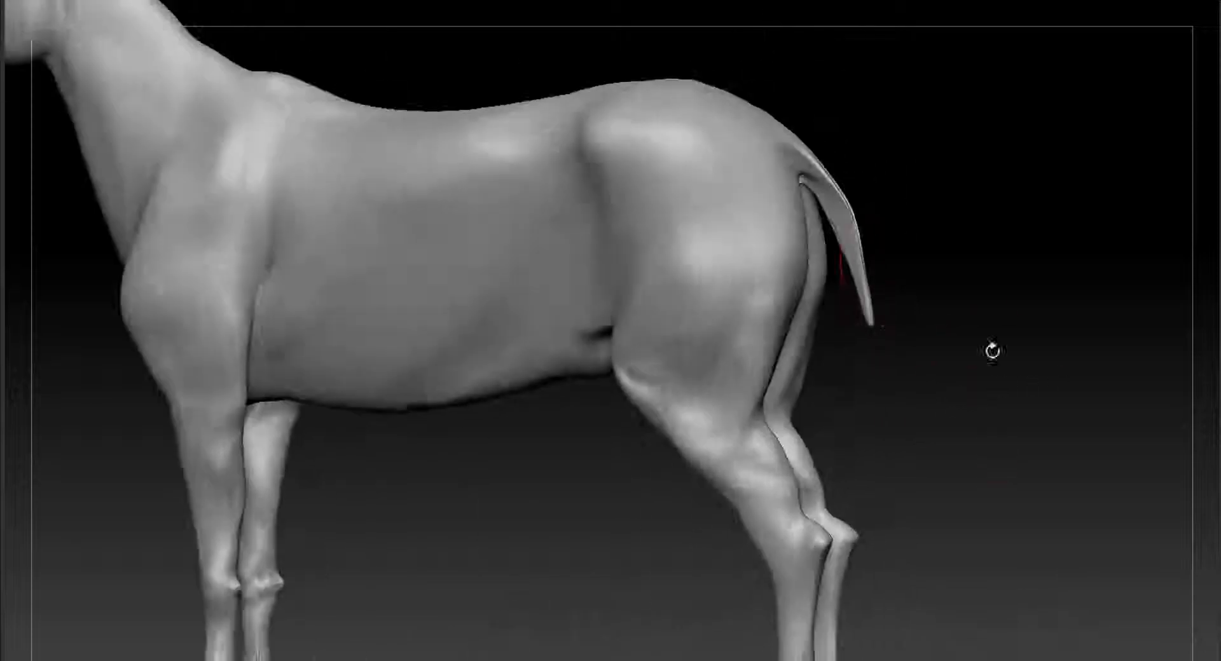
Refine the inner sides of the hind legs between the thighs and the hocks.
left_click_drag(955, 429, 977, 428)
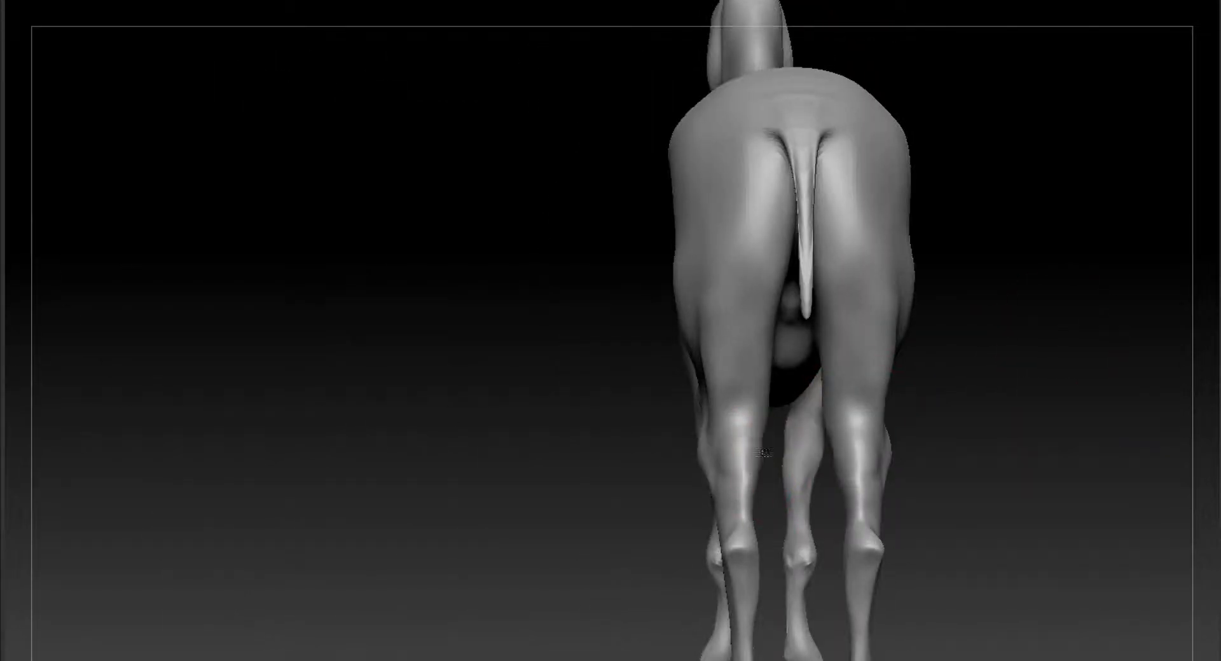
left_click_drag(954, 433, 941, 374)
mouse_move(798, 305)
left_mouse_down()
mouse_move(806, 357)
mouse_move(795, 384)
left_mouse_up()
left_click_drag(953, 286, 924, 329)
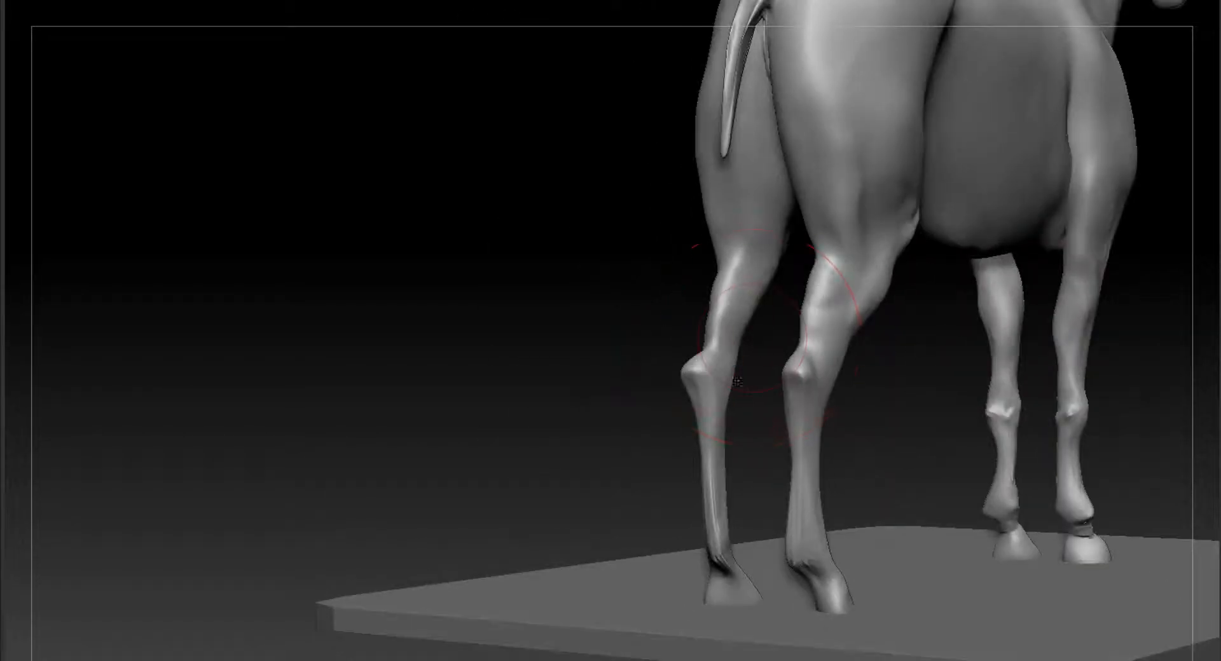
Define the hocks and the tendon hollows above them on the hind legs.
mouse_move(610, 381)
left_mouse_down()
mouse_move(738, 368)
mouse_move(730, 398)
left_mouse_up()
left_click_drag(814, 309, 926, 310)
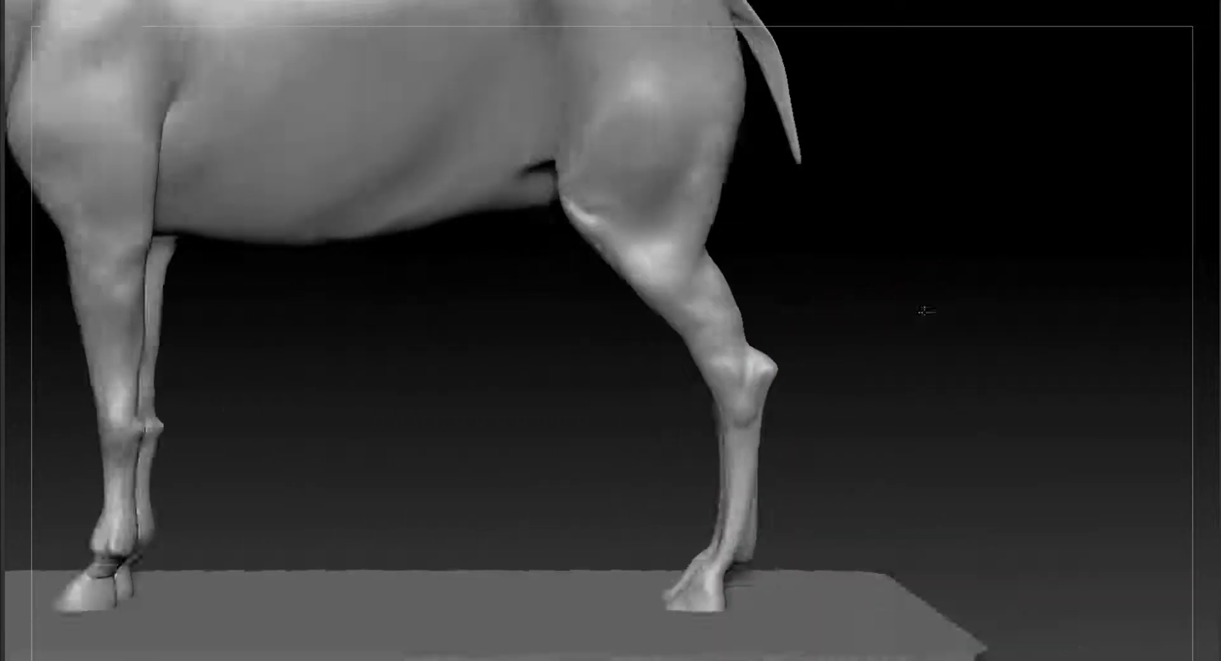
left_click_drag(857, 292, 954, 299)
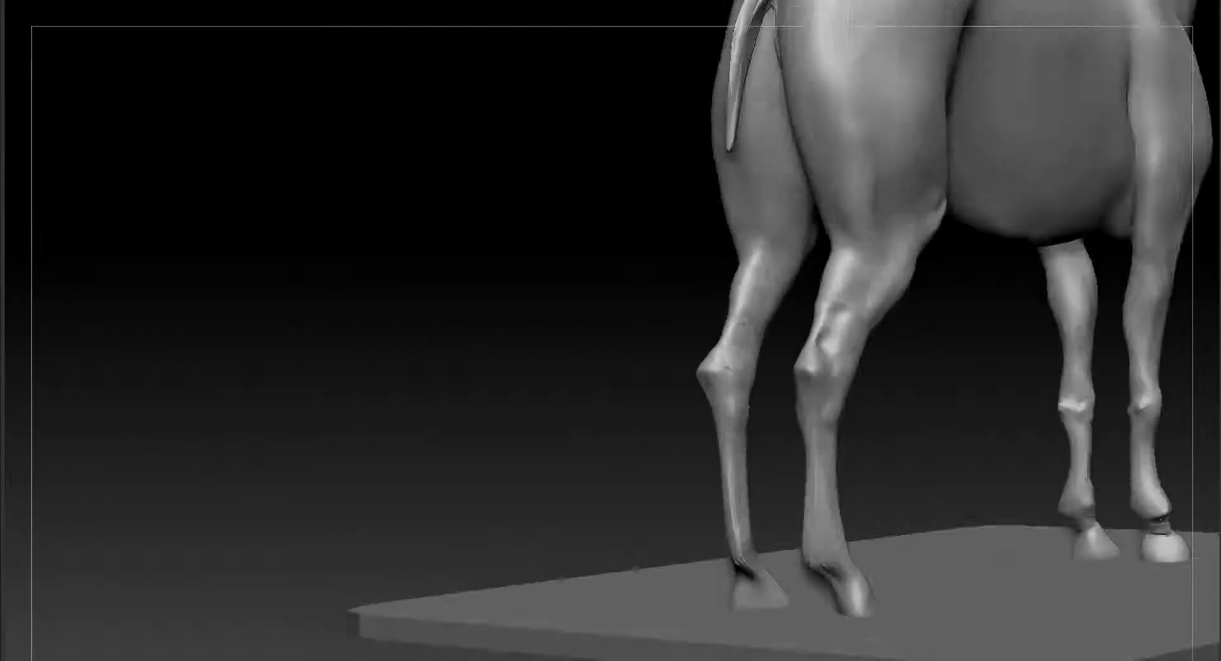
left_click_drag(735, 354, 995, 390)
Round the hind hooves and hollow out their soles on the underside.
mouse_move(687, 496)
left_mouse_down()
mouse_move(692, 589)
mouse_move(693, 576)
left_mouse_up()
mouse_move(540, 490)
left_mouse_down()
mouse_move(1085, 526)
mouse_move(1177, 509)
mouse_move(1170, 518)
left_mouse_up()
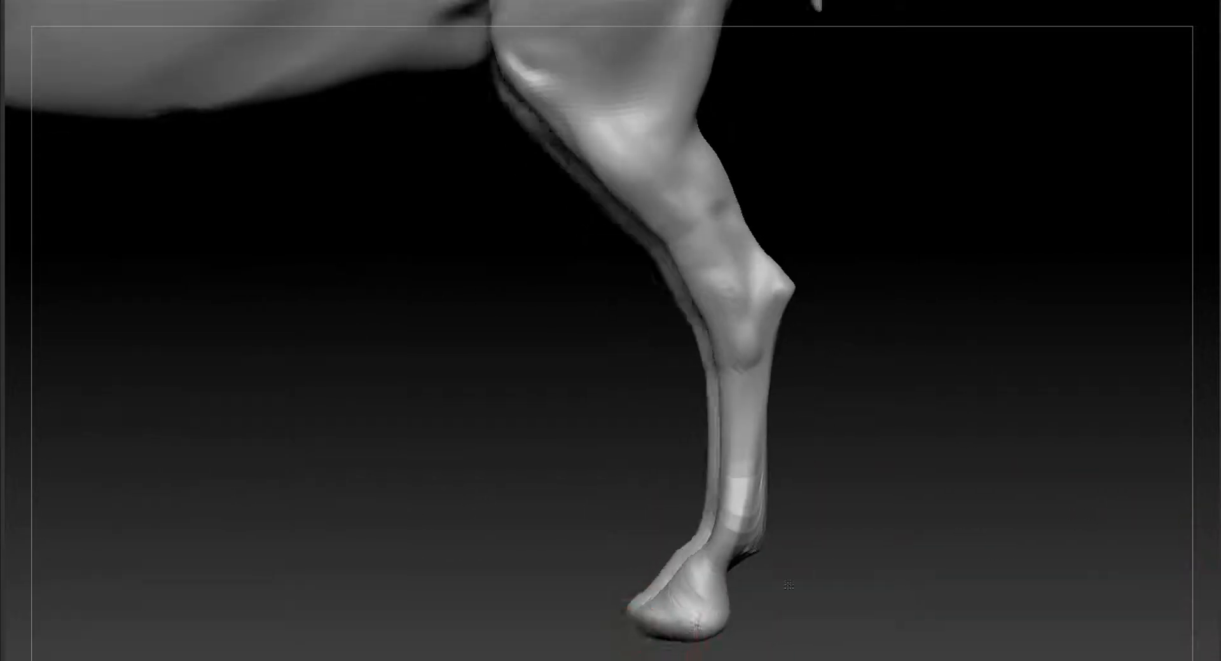
mouse_move(725, 651)
left_mouse_down()
mouse_move(699, 598)
mouse_move(716, 545)
left_mouse_up()
mouse_move(795, 585)
left_mouse_down()
mouse_move(833, 547)
mouse_move(820, 527)
left_mouse_up()
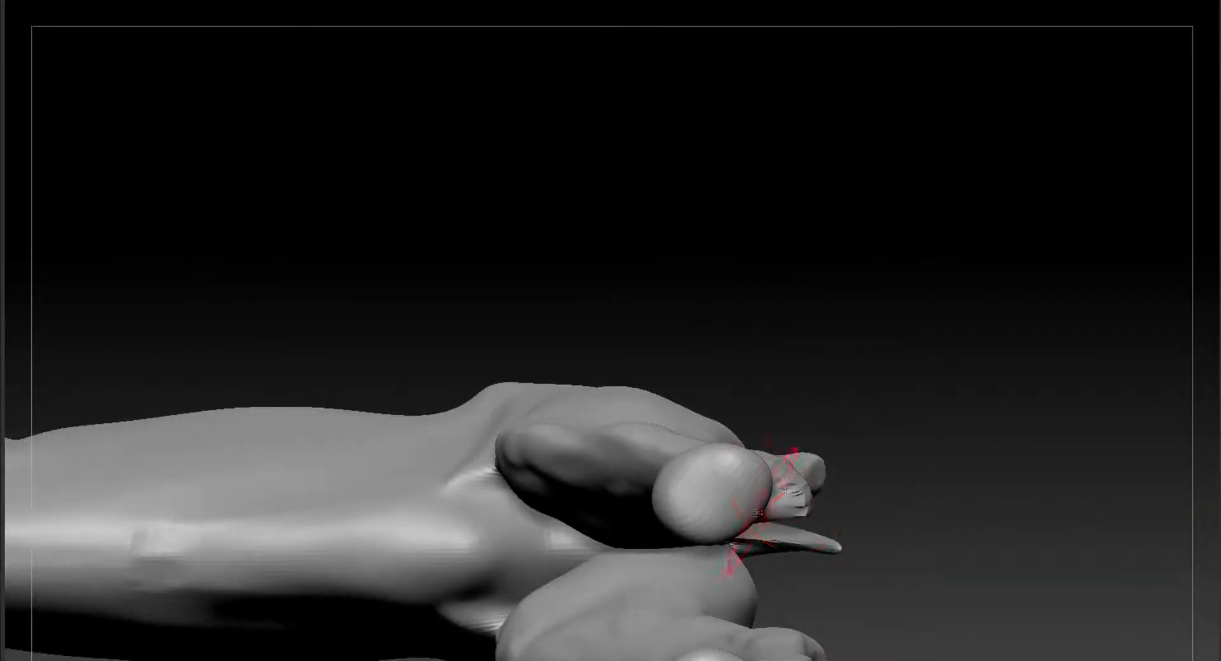
mouse_move(683, 493)
left_mouse_down()
mouse_move(722, 499)
mouse_move(747, 486)
left_mouse_up()
left_click_drag(901, 498, 976, 517)
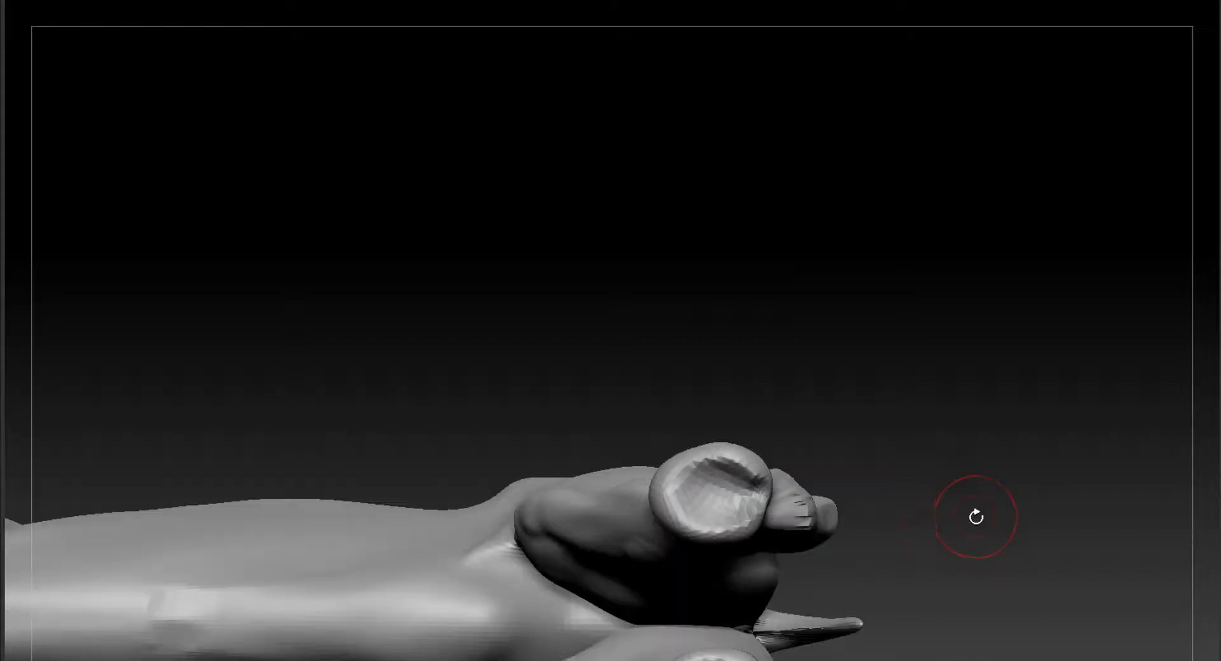
Hollow and shape the soles of the front hooves from below.
key("f")
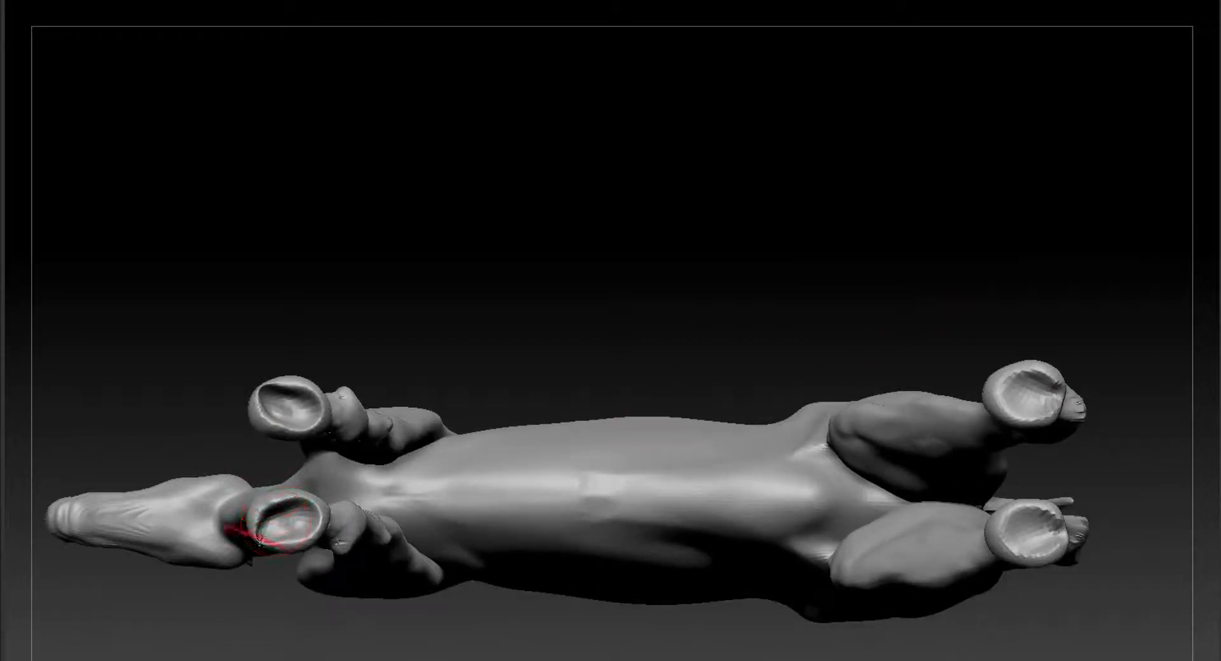
left_click_drag(707, 342, 620, 350)
left_click_drag(318, 395, 313, 425)
left_click_drag(382, 347, 490, 340)
left_click_drag(271, 429, 273, 396)
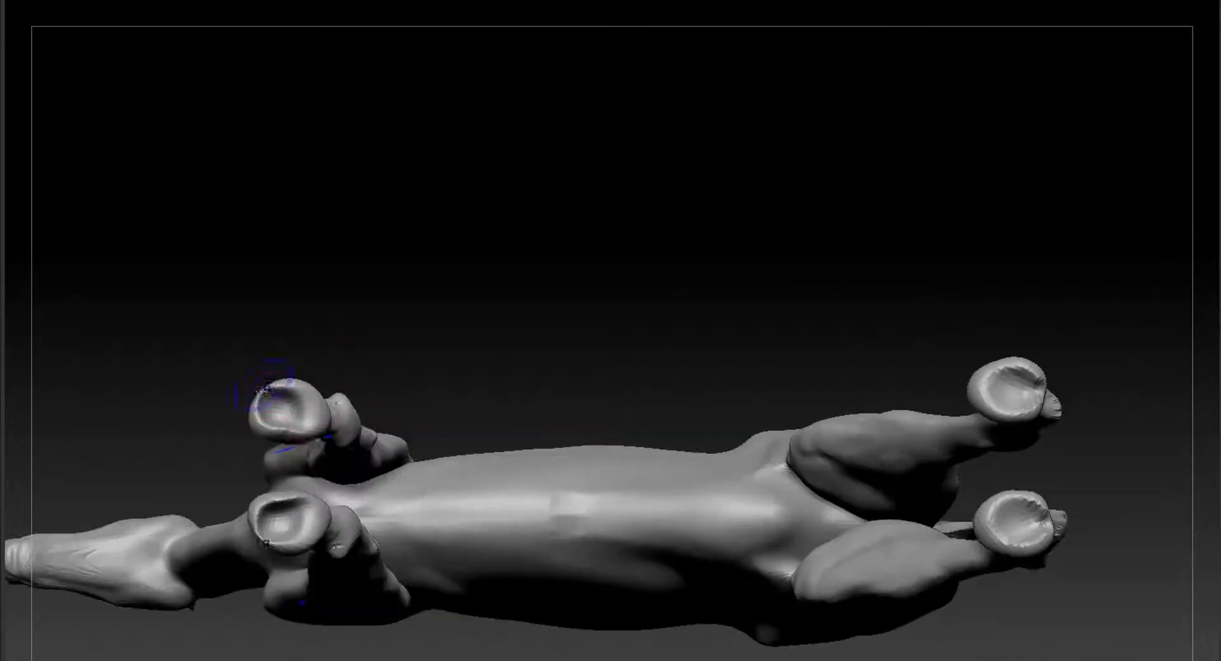
mouse_move(1024, 382)
left_mouse_down()
mouse_move(1055, 365)
mouse_move(1081, 394)
left_mouse_up()
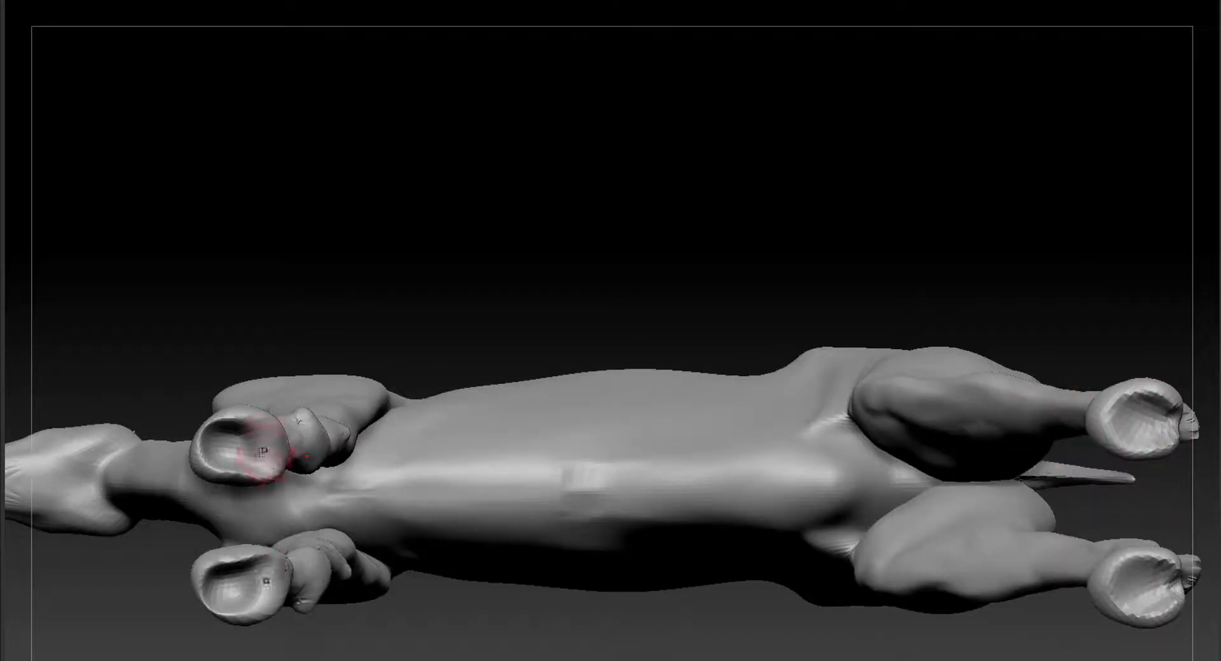
Smooth the soles of the front hooves and refine the fetlocks and pasterns of the lower legs.
left_click_drag(267, 440, 260, 448, "shift")
left_click_drag(1127, 365, 1050, 413)
left_click_drag(973, 382, 1062, 346)
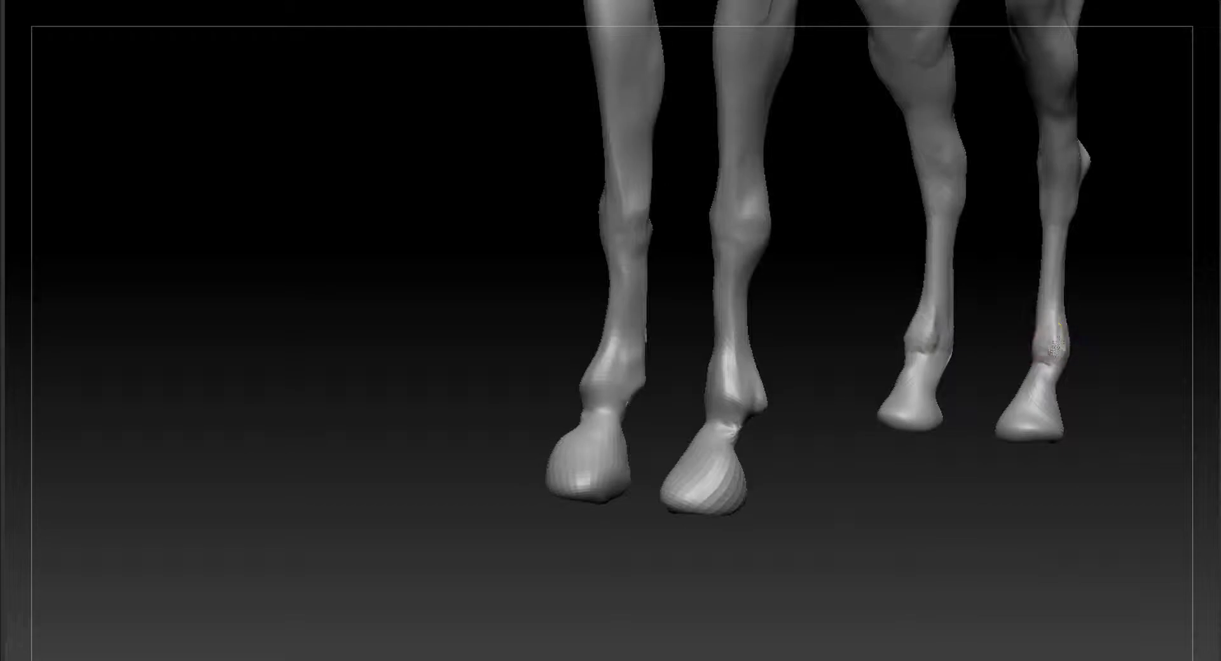
left_click_drag(1139, 381, 1019, 512)
mouse_move(1109, 314)
left_mouse_down("alt")
mouse_move(1082, 493)
mouse_move(1007, 442)
mouse_move(916, 433)
mouse_move(1011, 426)
mouse_move(1043, 356)
left_mouse_up("alt")
Refine the contours of the hindquarters from the croup and tail base to the flank.
mouse_move(1075, 400)
left_mouse_down()
mouse_move(992, 403)
mouse_move(999, 474)
left_mouse_up()
left_click_drag(870, 298, 868, 378)
left_click_drag(985, 402, 973, 403)
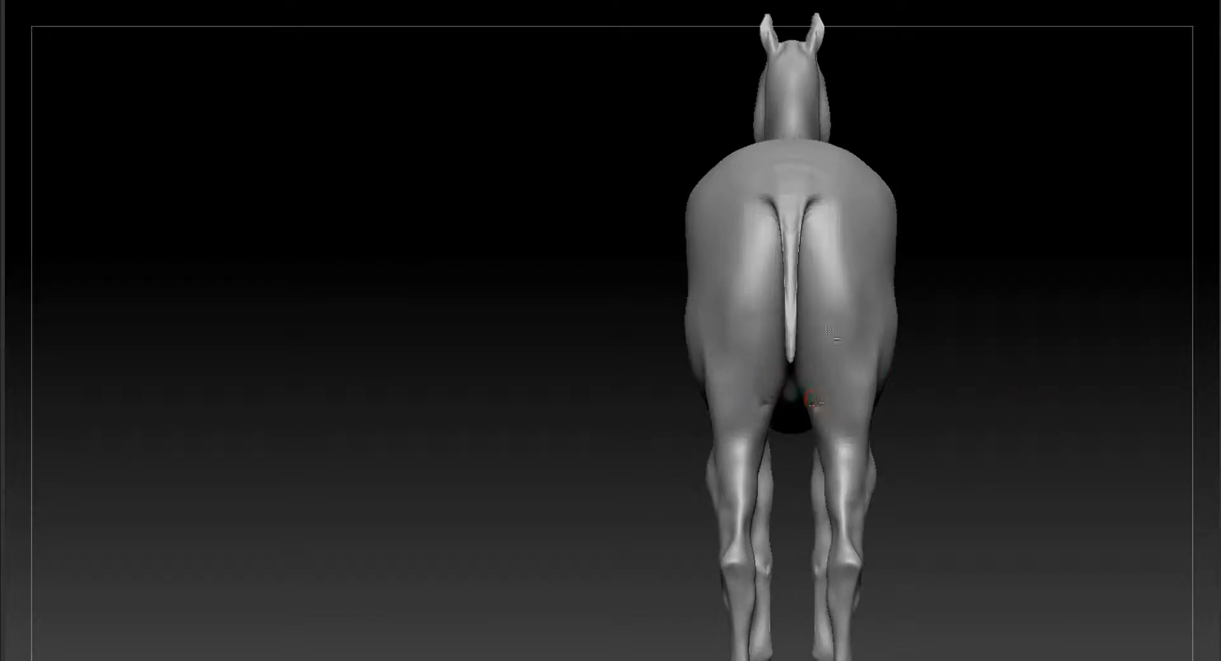
left_click_drag(971, 347, 915, 308, "alt")
left_click_drag(854, 223, 834, 215)
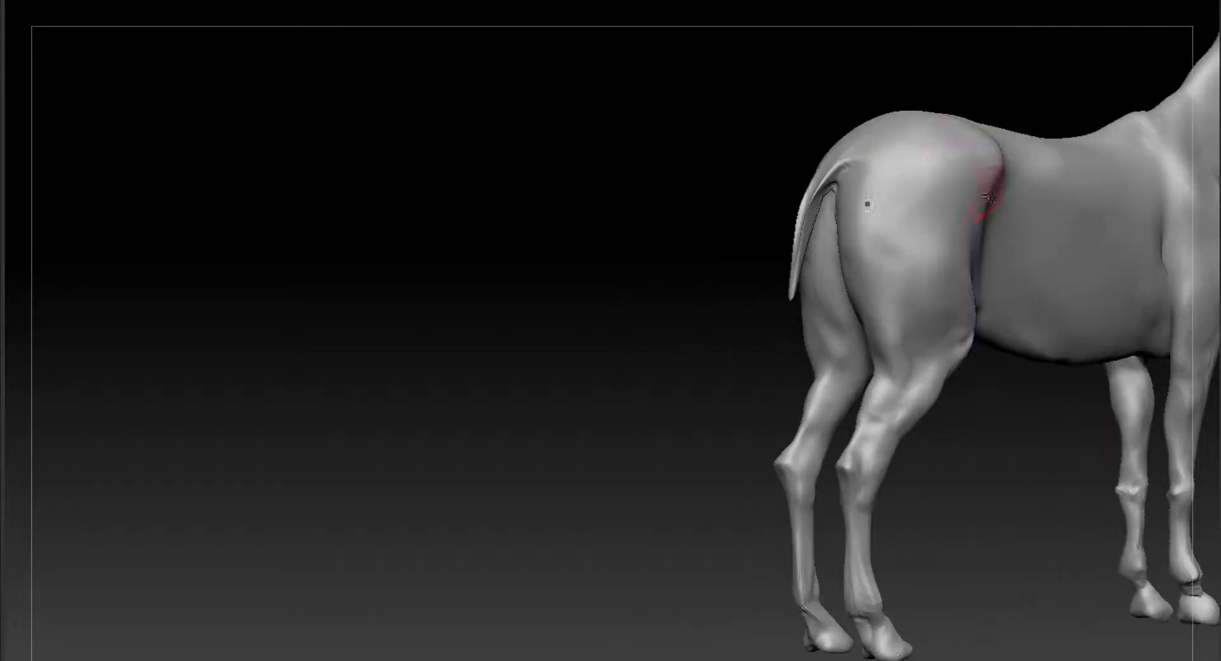
left_click_drag(687, 344, 818, 357)
left_click_drag(979, 146, 922, 191)
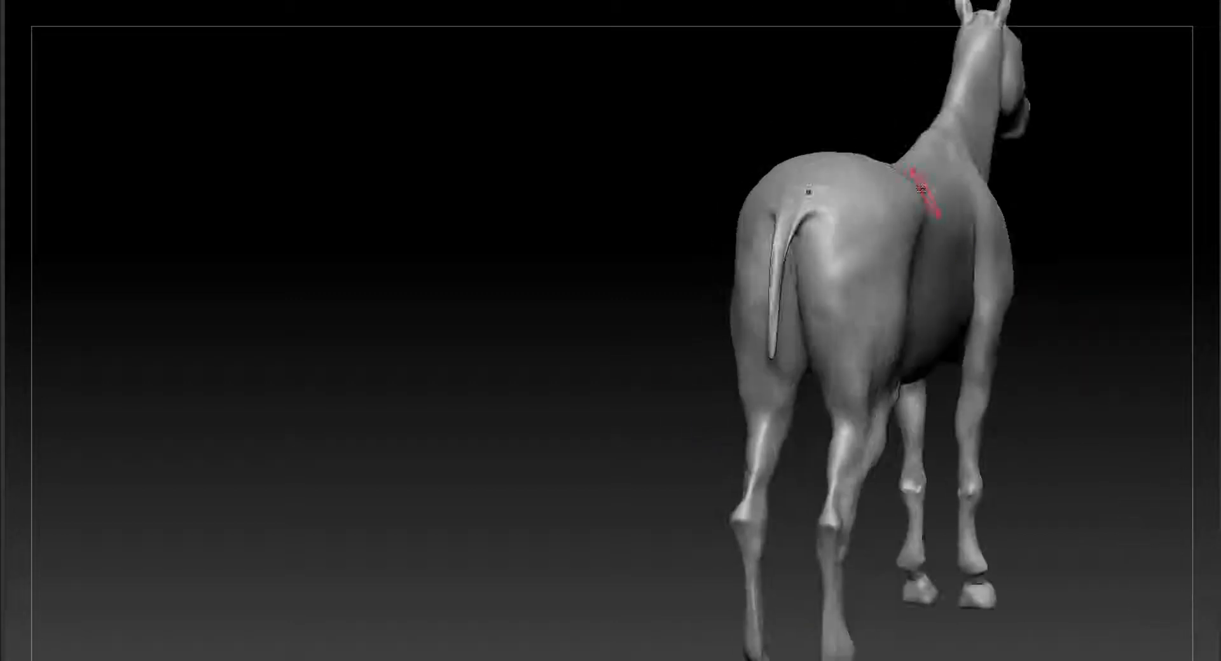
left_click_drag(863, 234, 1051, 399)
Refine the hind fetlocks, pasterns and heels, checking their shape from the side and rear.
left_click_drag(1039, 513, 1022, 372, "alt")
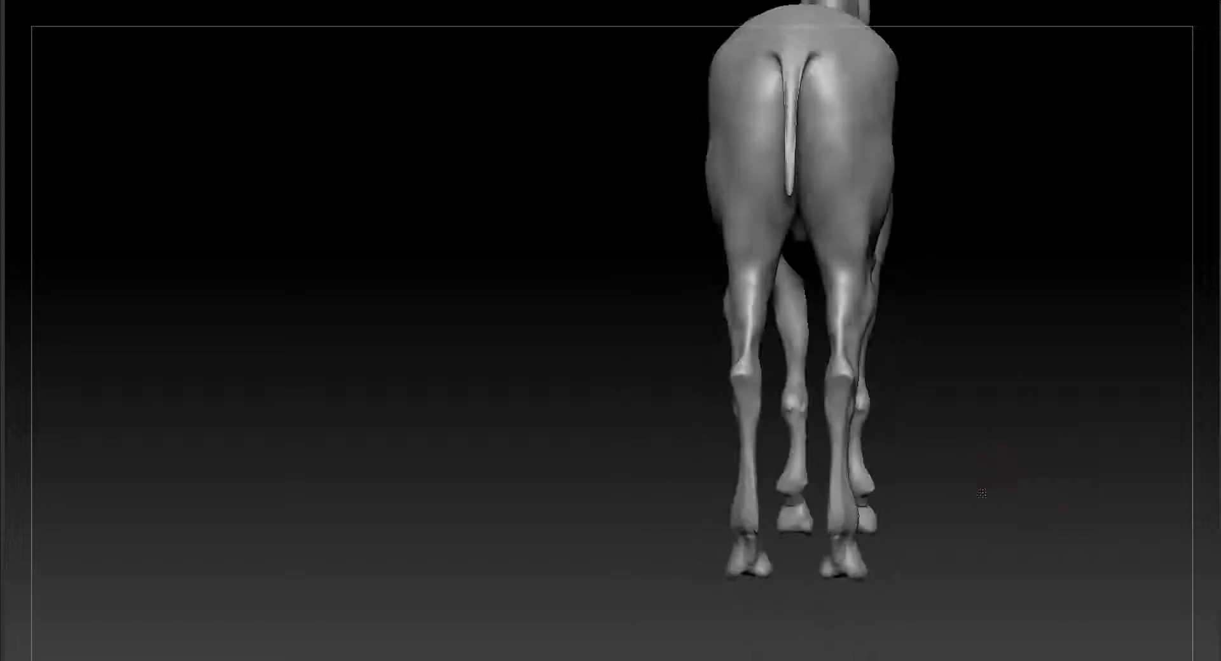
left_click_drag(981, 496, 752, 431, "alt")
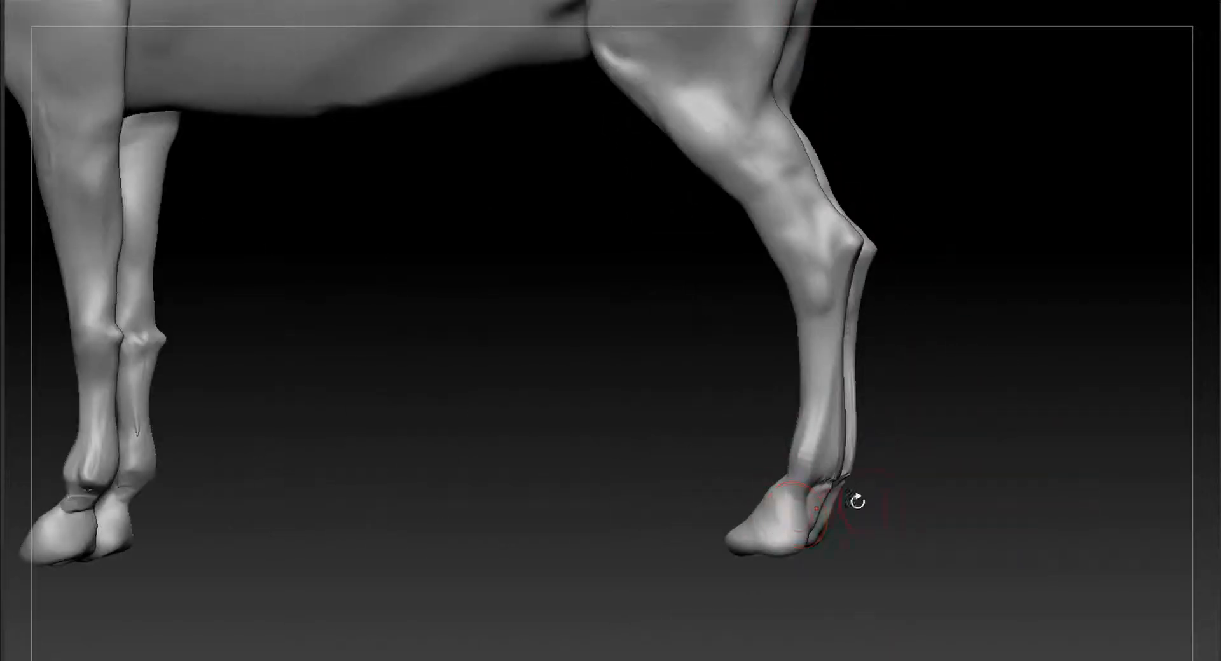
left_click_drag(857, 502, 954, 432)
left_click_drag(954, 432, 1000, 491)
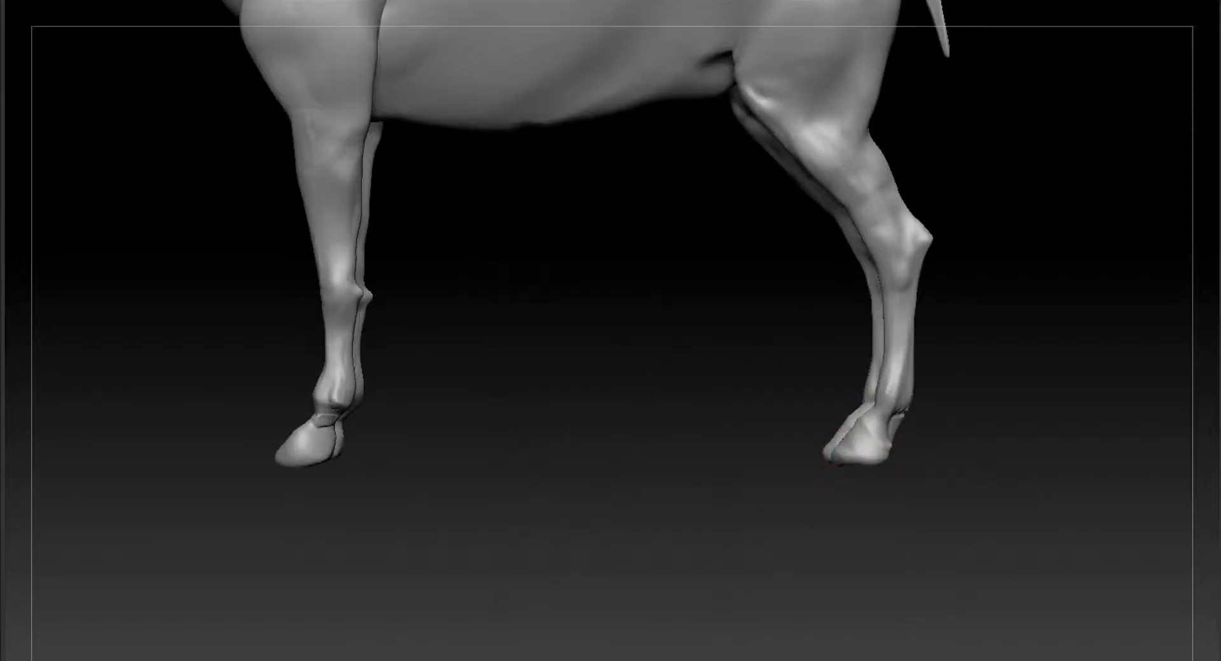
left_click_drag(361, 418, 651, 394, "alt")
left_click_drag(722, 355, 797, 298)
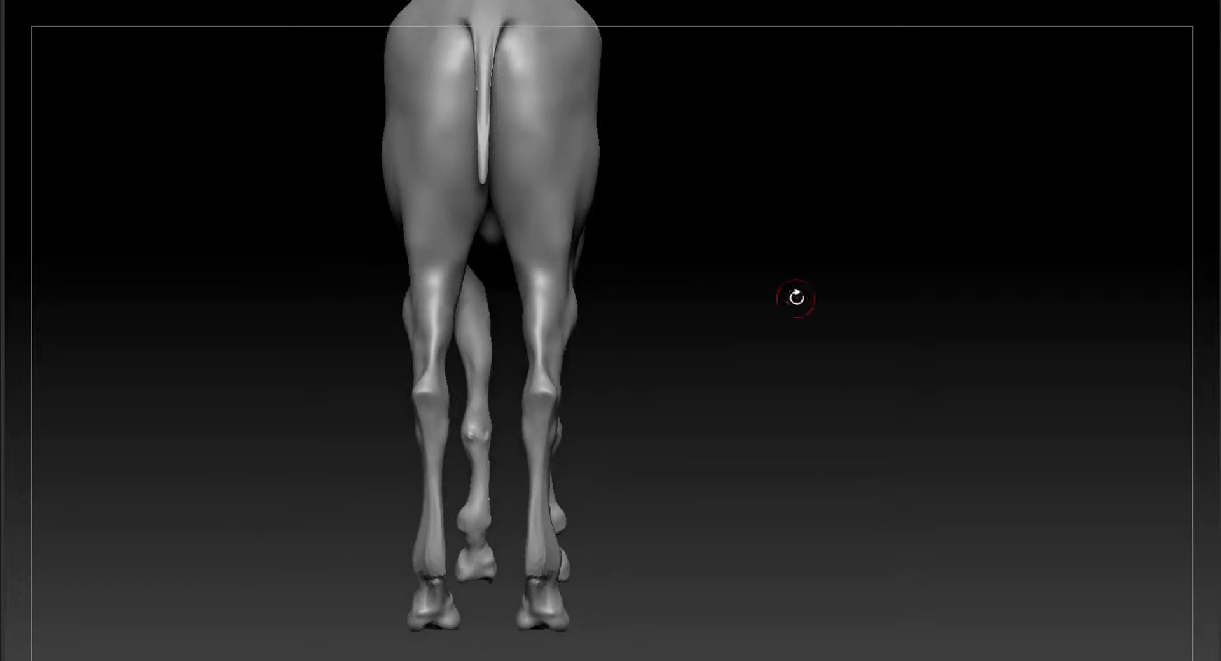
Build up and smooth the muscle volume on the outer sides of the hind thighs.
mouse_move(514, 253)
left_mouse_down()
mouse_move(1049, 285)
mouse_move(751, 273)
left_mouse_up()
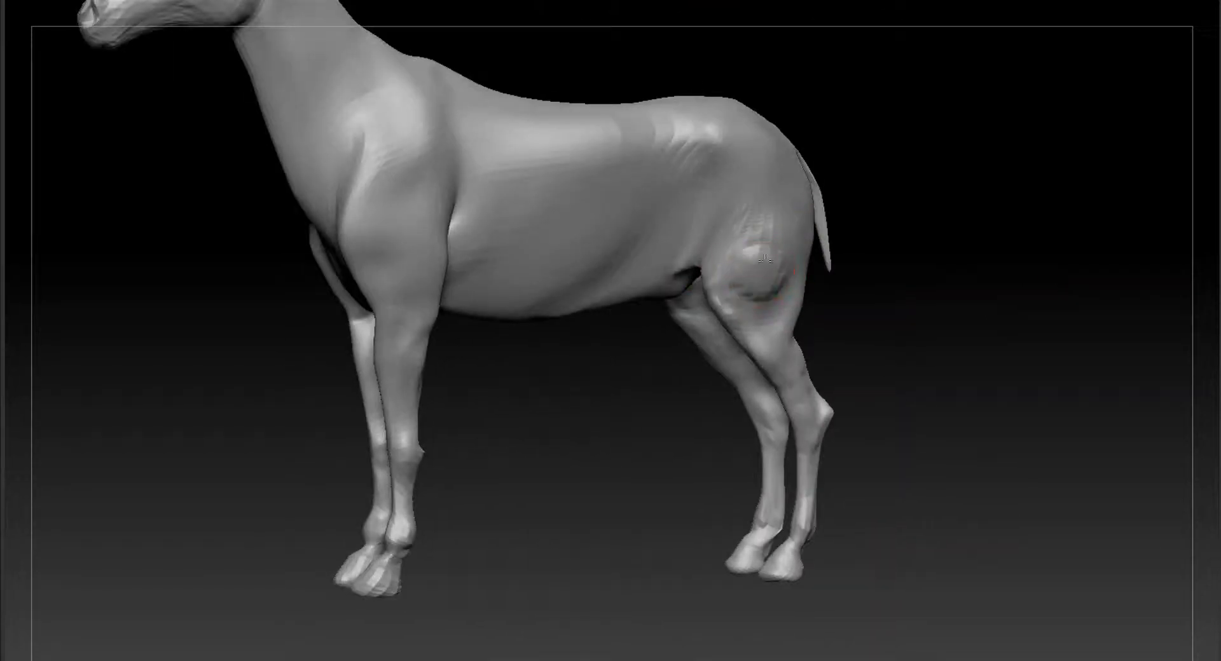
left_click_drag(922, 311, 930, 473)
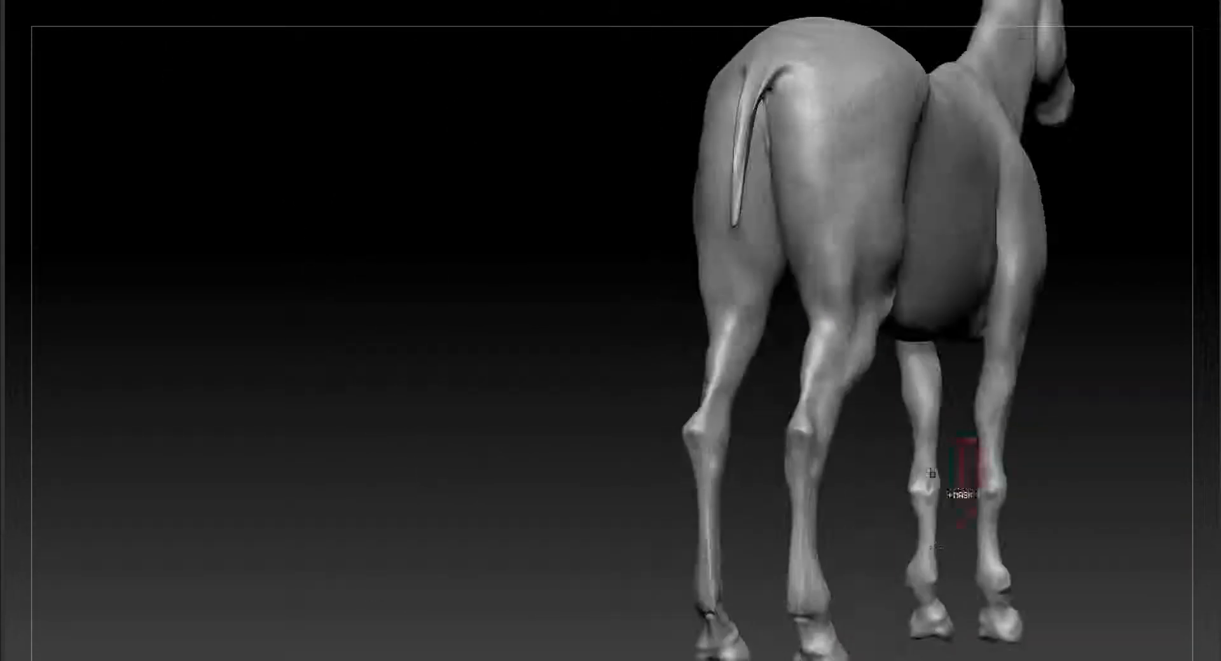
left_click_drag(944, 558, 930, 539)
left_click_drag(1082, 547, 1106, 535)
left_click_drag(458, 210, 547, 223)
Isolate the horse's head and upper neck and shape the forehead between the eye sockets.
left_click_drag(590, 238, 846, 385, "ctrl+shift")
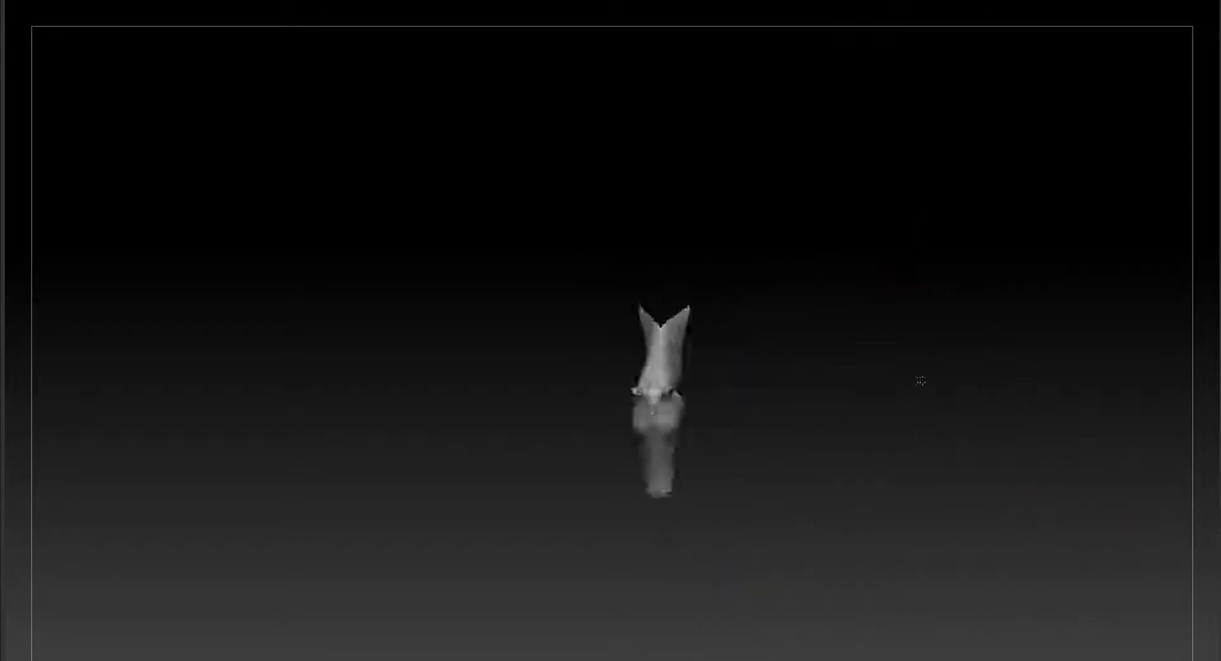
left_click_drag(920, 381, 887, 535)
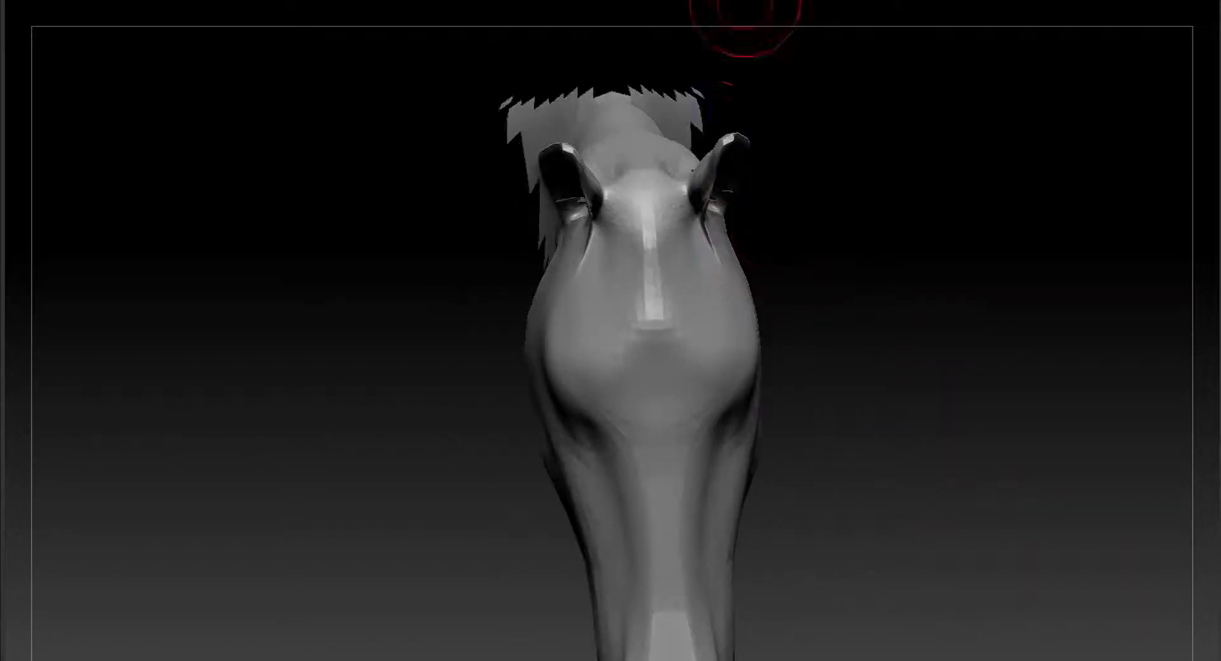
left_click_drag(745, 3, 846, 118)
left_click_drag(817, 366, 654, 294, "alt")
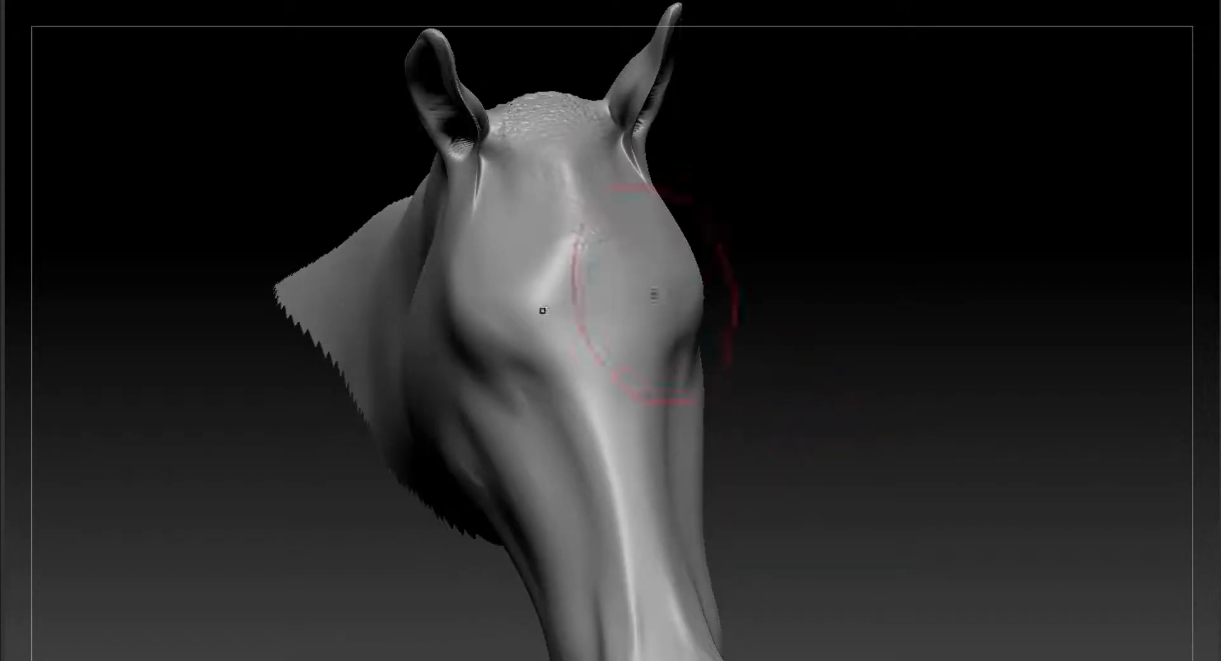
left_click_drag(827, 572, 494, 513, "alt")
left_click_drag(491, 415, 636, 388)
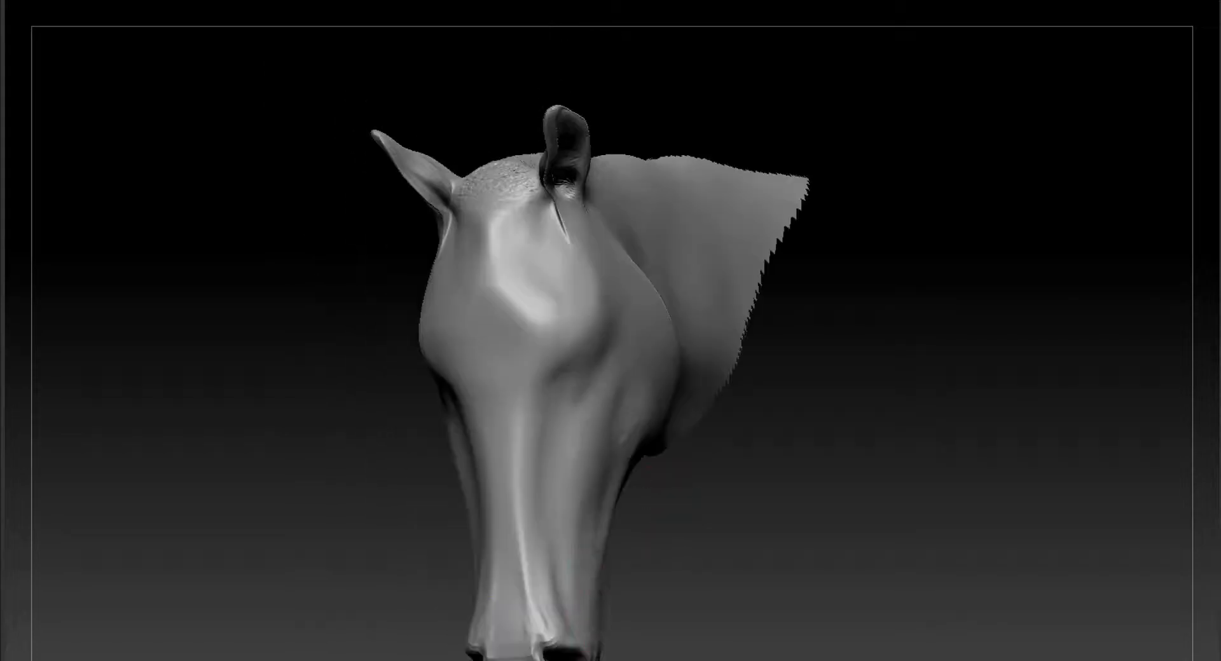
Broaden and smooth the forehead and blend it into the bridge of the nose.
left_click_drag(638, 529, 517, 431)
left_click_drag(661, 565, 709, 484)
left_click_drag(900, 462, 907, 389)
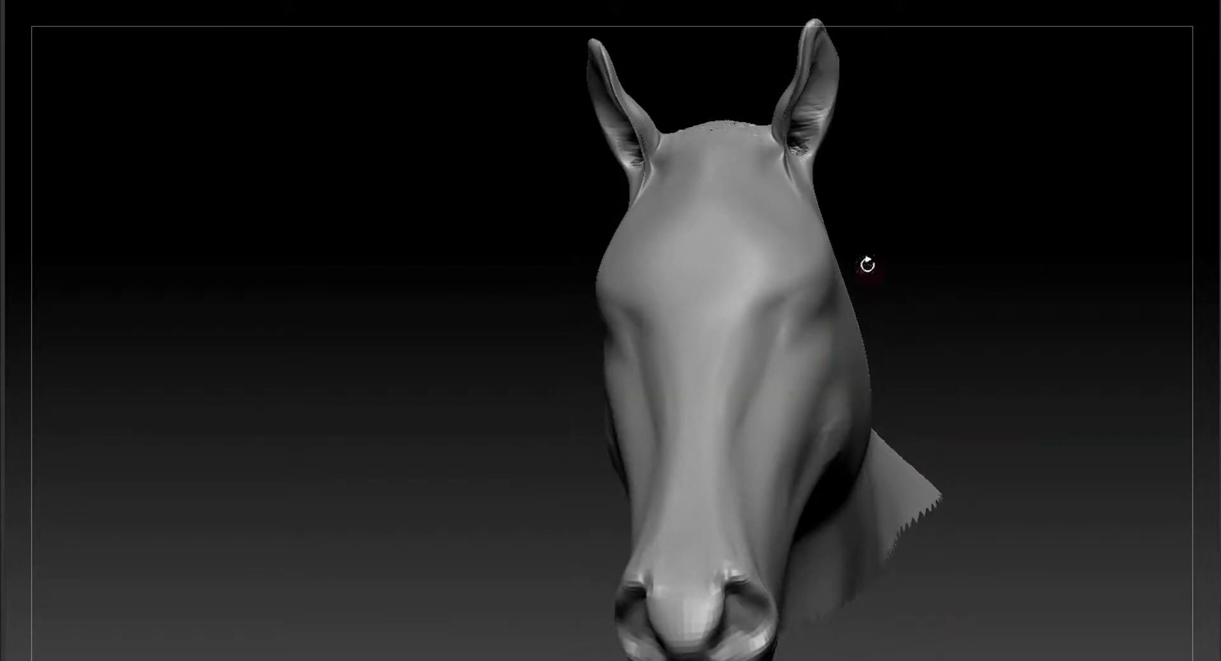
left_click_drag(868, 265, 825, 365)
mouse_move(977, 386)
left_mouse_down()
mouse_move(967, 428)
mouse_move(903, 305)
left_mouse_up()
Refine the backs of the ear bases and smooth the rough poll between the ears.
left_click_drag(1042, 184, 636, 509)
left_click_drag(691, 344, 745, 323)
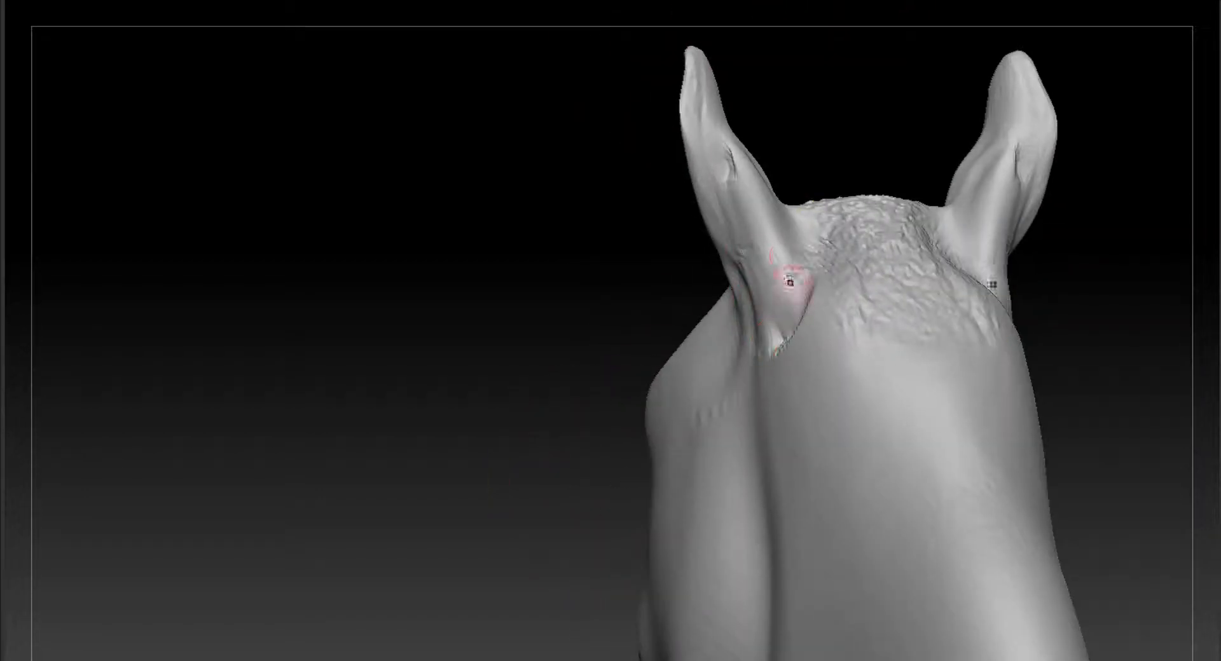
mouse_move(777, 245)
left_mouse_down()
mouse_move(931, 226)
mouse_move(820, 267)
left_mouse_up()
left_click_drag(889, 151, 862, 1)
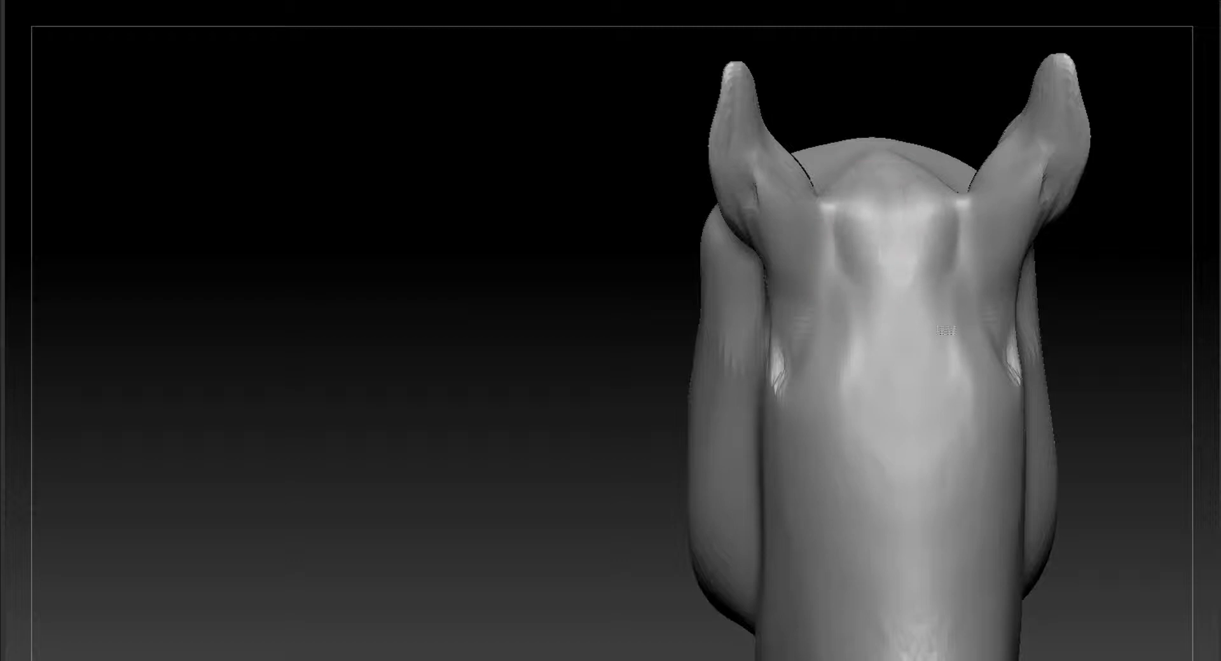
mouse_move(946, 330)
left_mouse_down()
mouse_move(1049, 289)
mouse_move(936, 315)
left_mouse_up()
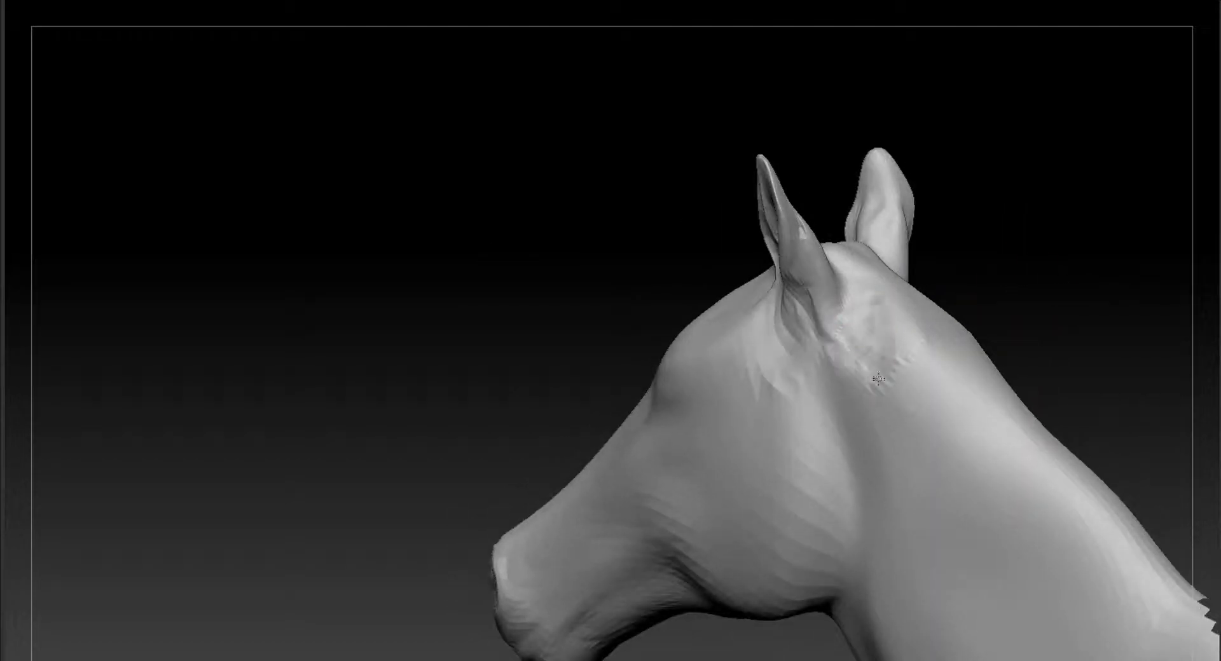
Blend the area behind the ears into the upper neck and show the whole horse again.
left_click_drag(975, 231, 1103, 223)
mouse_move(954, 445)
left_mouse_down()
mouse_move(1041, 463)
mouse_move(1041, 509)
mouse_move(1031, 471)
mouse_move(948, 461)
left_mouse_up()
left_click_drag(982, 566, 1081, 366, "alt")
left_click_drag(1081, 367, 1076, 452, "alt")
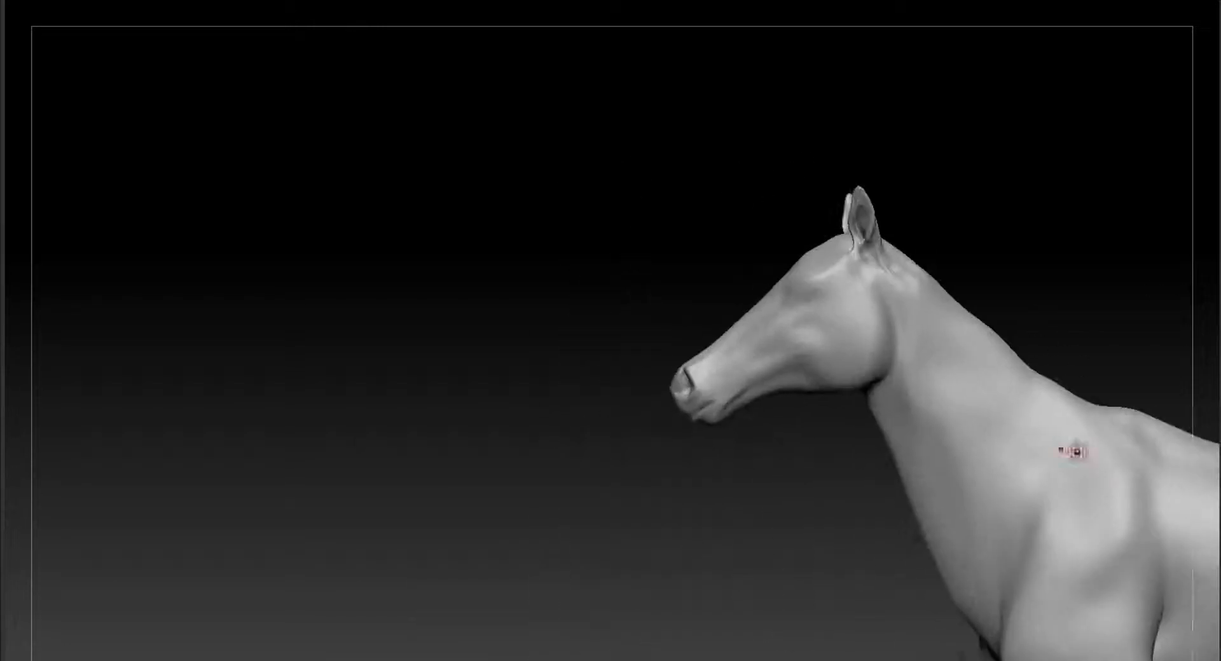
Sculpt the folds around the corners of the mouth and shape the lips and chin.
mouse_move(1031, 299)
left_mouse_down("alt")
mouse_move(1041, 221)
mouse_move(967, 458)
mouse_move(833, 570)
mouse_move(928, 522)
mouse_move(811, 570)
left_mouse_up("alt")
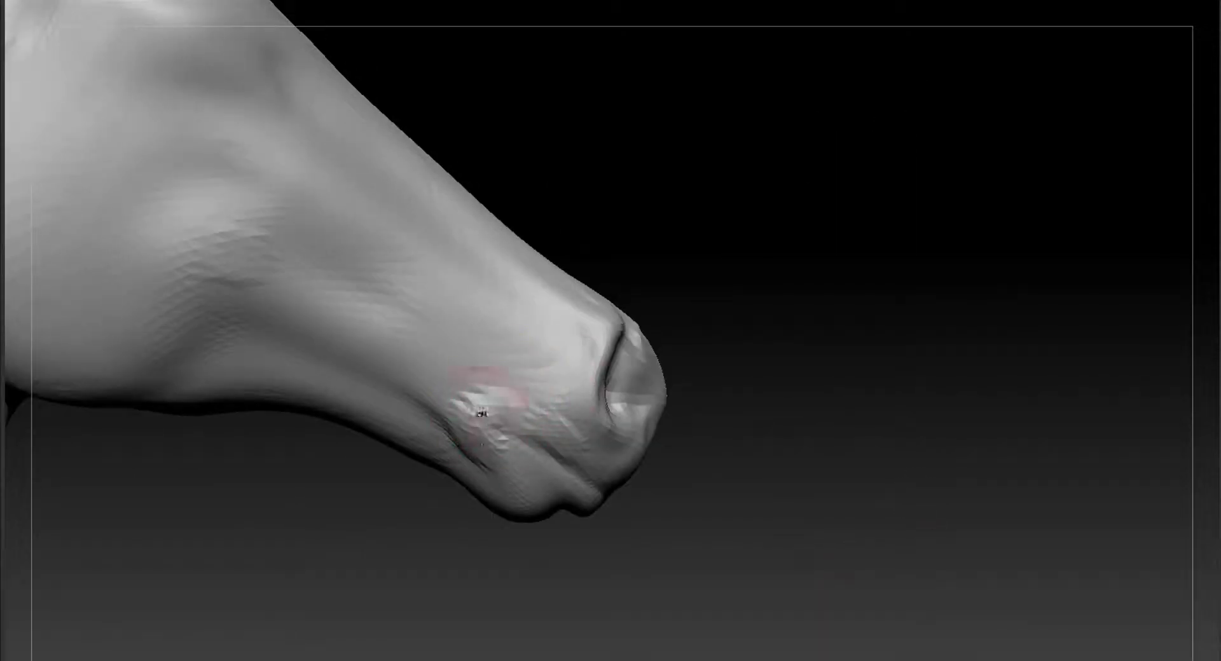
left_click_drag(728, 430, 711, 467, "alt")
left_click_drag(472, 448, 514, 484)
mouse_move(789, 559)
left_mouse_down("alt")
mouse_move(810, 484)
mouse_move(804, 563)
left_mouse_up("alt")
left_click_drag(692, 394, 686, 423)
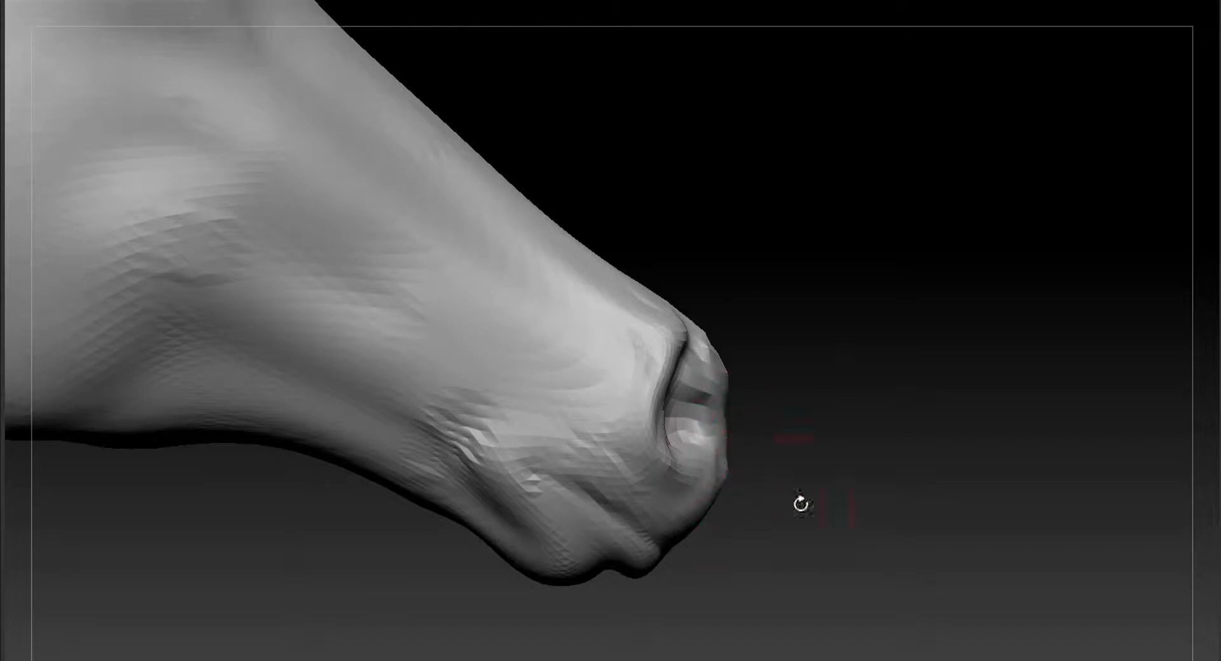
left_click_drag(801, 504, 737, 528)
left_click_drag(586, 566, 626, 606, "alt")
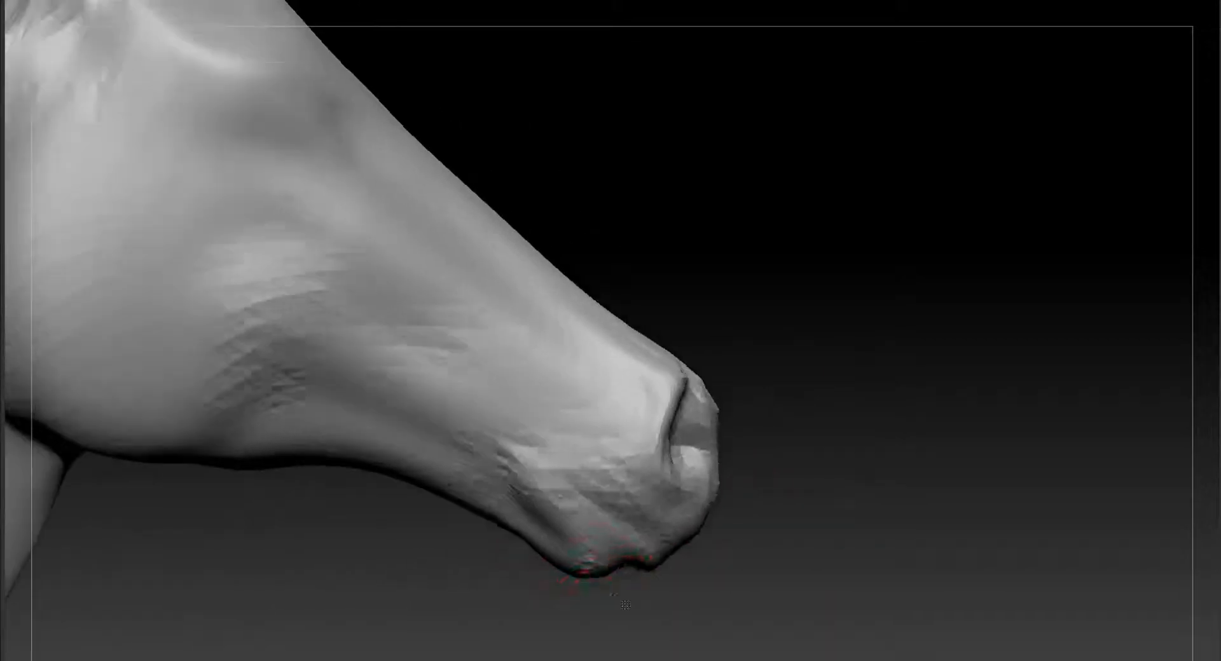
Refine the muzzle and nostril, indent the corner of the mouth and carve a crease below the brow.
mouse_move(729, 490)
left_mouse_down("alt")
mouse_move(734, 417)
mouse_move(861, 472)
mouse_move(827, 416)
left_mouse_up("alt")
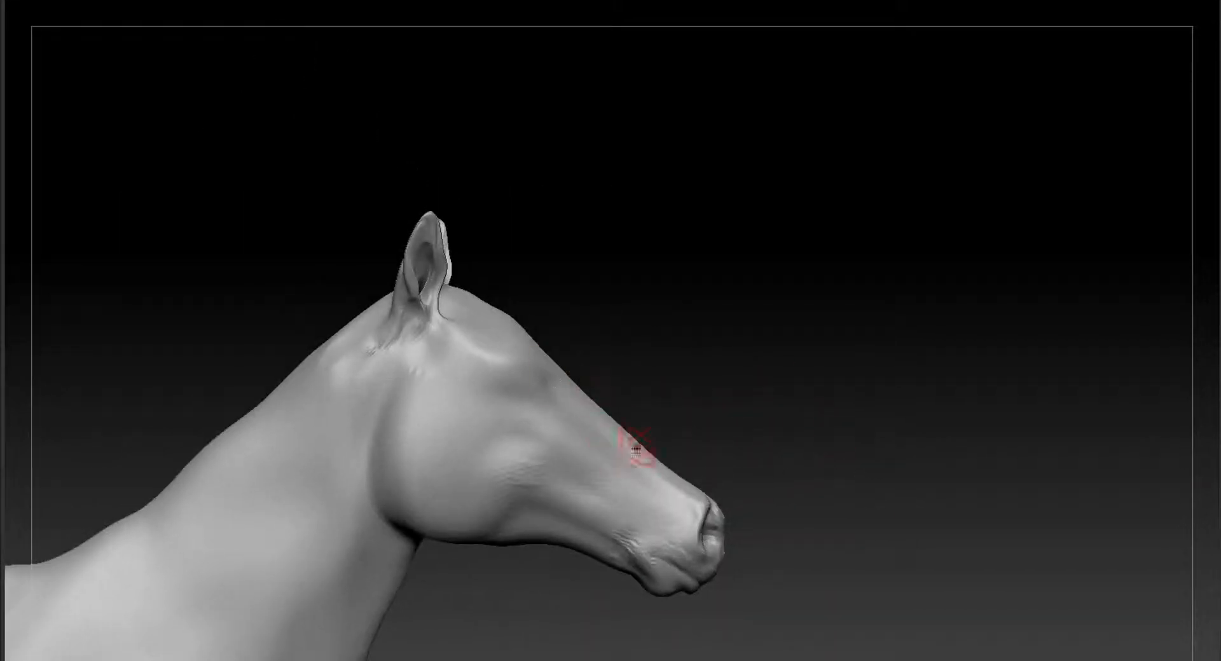
left_click_drag(728, 328, 741, 369, "alt")
left_click_drag(741, 502, 621, 631, "alt")
left_click_drag(490, 620, 786, 484)
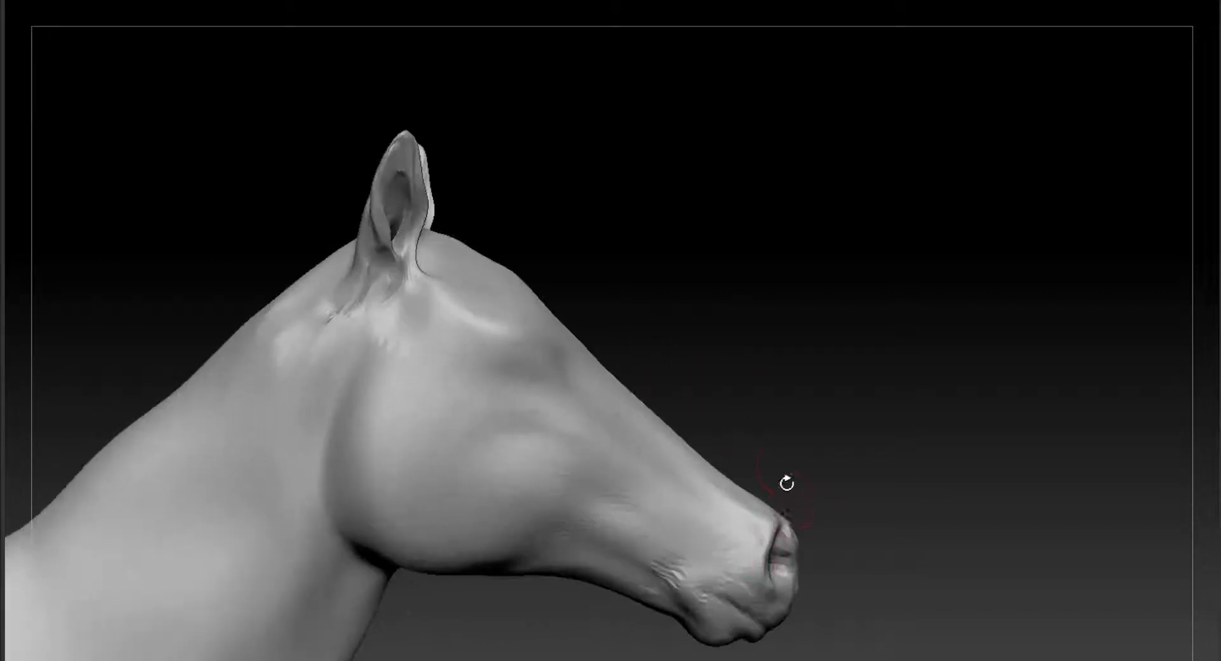
left_click_drag(700, 588, 703, 595)
mouse_move(849, 582)
left_mouse_down("alt")
mouse_move(850, 509)
mouse_move(849, 588)
left_mouse_up("alt")
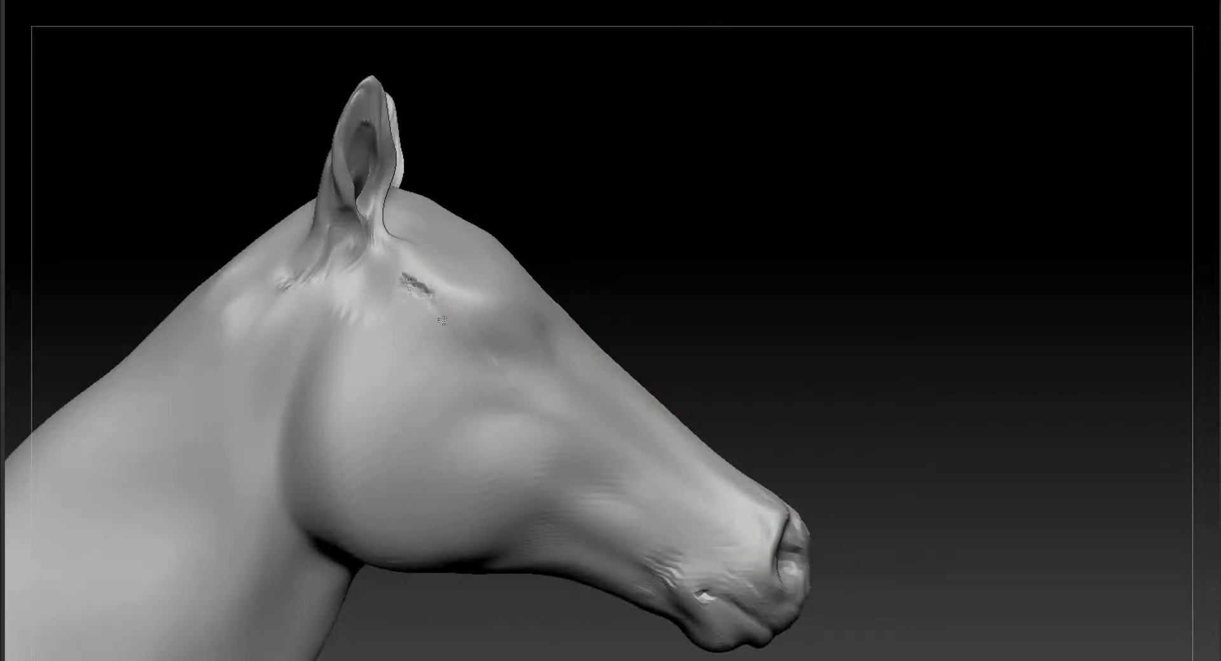
Reshape the ears into narrower, upright forms with pointed tips and smooth them.
left_click_drag(675, 311, 925, 388, "alt")
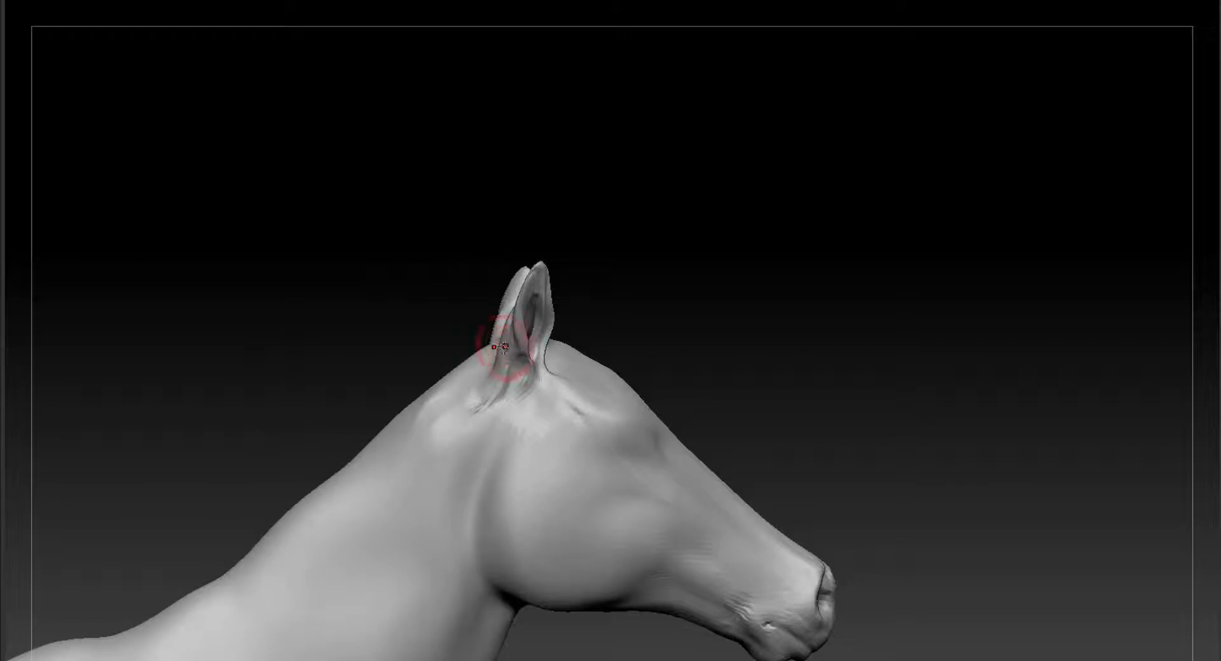
mouse_move(600, 280)
left_mouse_down()
mouse_move(690, 274)
mouse_move(567, 285)
left_mouse_up()
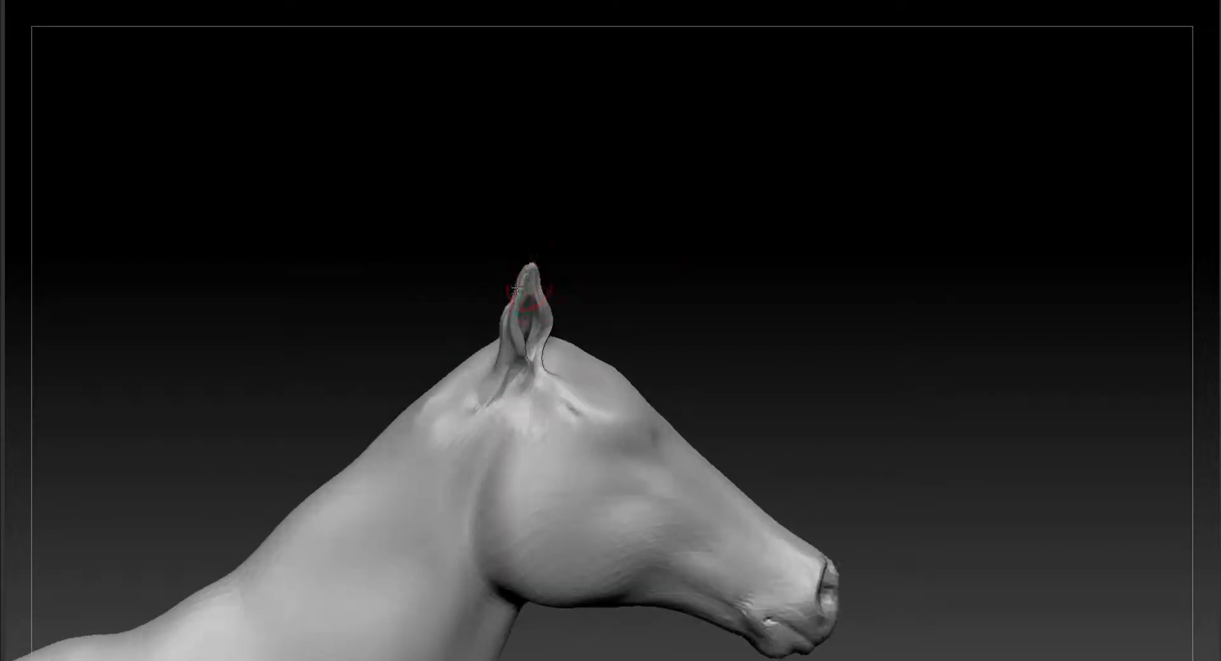
left_click_drag(733, 303, 915, 407, "alt")
left_click_drag(916, 407, 763, 282)
mouse_move(949, 383)
left_mouse_down("shift")
mouse_move(932, 394)
mouse_move(916, 464)
left_mouse_up("shift")
left_click_drag(895, 514, 732, 556, "alt")
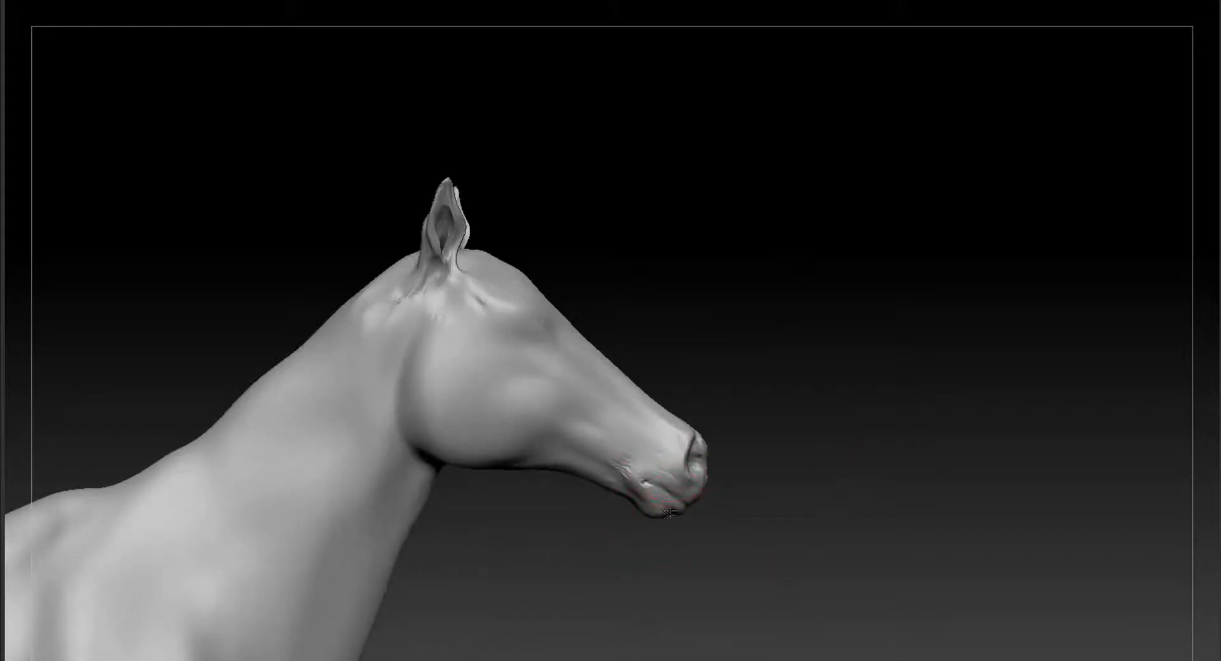
Adjust the underside of the jaw and the throat line, checking the head against the body's proportions.
left_click_drag(757, 395, 1114, 558)
left_click_drag(1049, 521, 1215, 316, "alt")
left_click_drag(1094, 330, 869, 320)
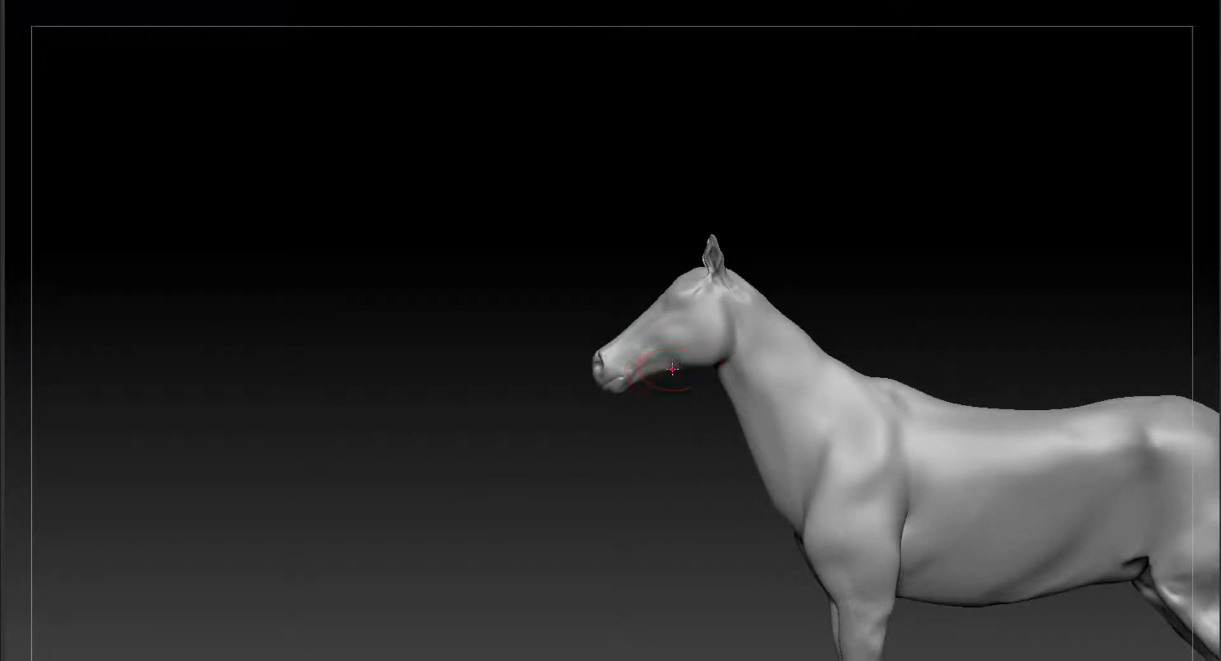
left_click_drag(906, 280, 883, 324)
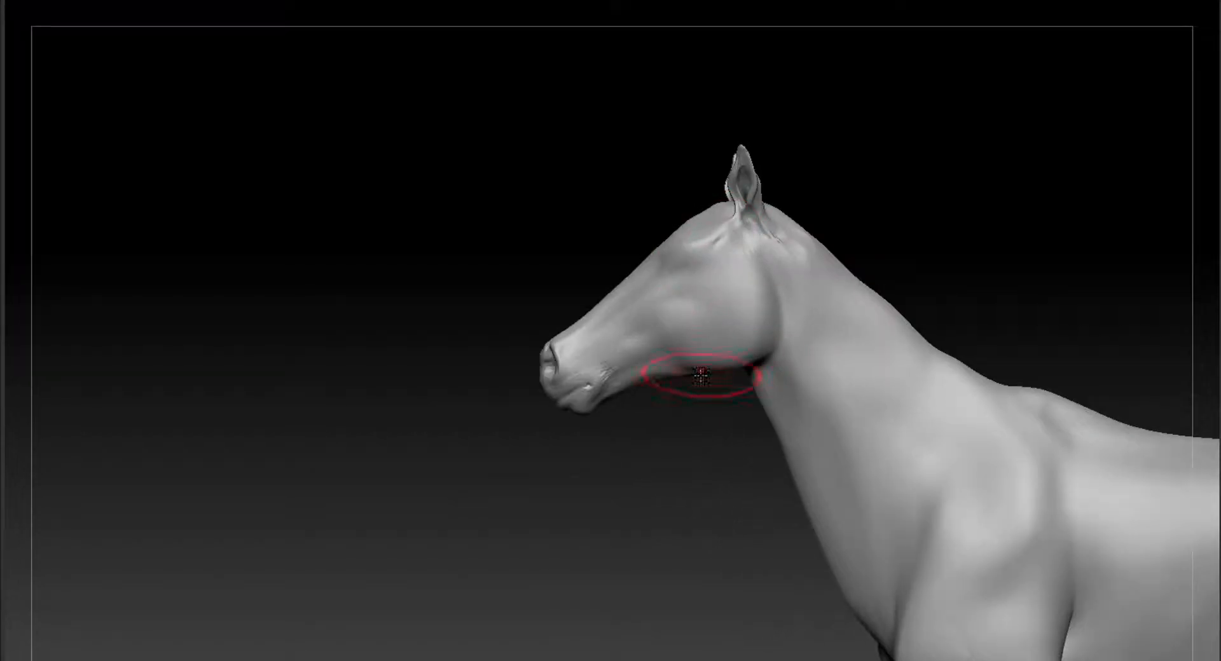
left_click_drag(966, 290, 960, 248, "alt")
left_click_drag(1001, 340, 882, 92, "alt")
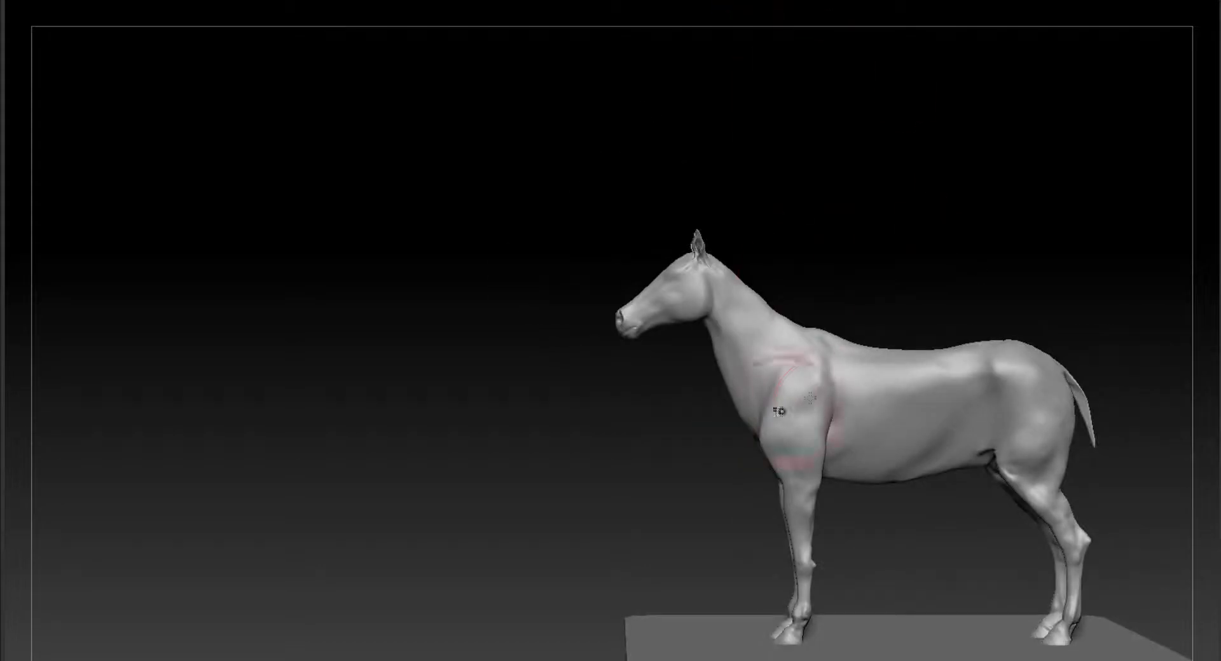
Lower the horse mesh by two subdivision levels and reshape the shoulder and the crease behind the elbow.
left_click_drag(918, 240, 782, 496, "alt")
left_click_drag(932, 119, 555, 520, "alt")
mouse_move(892, 497)
left_mouse_down("alt")
mouse_move(894, 524)
mouse_move(795, 524)
mouse_move(862, 432)
left_mouse_up("alt")
key("shift+d")
key("shift+d")
mouse_move(833, 496)
left_mouse_down()
mouse_move(773, 492)
mouse_move(846, 455)
left_mouse_up()
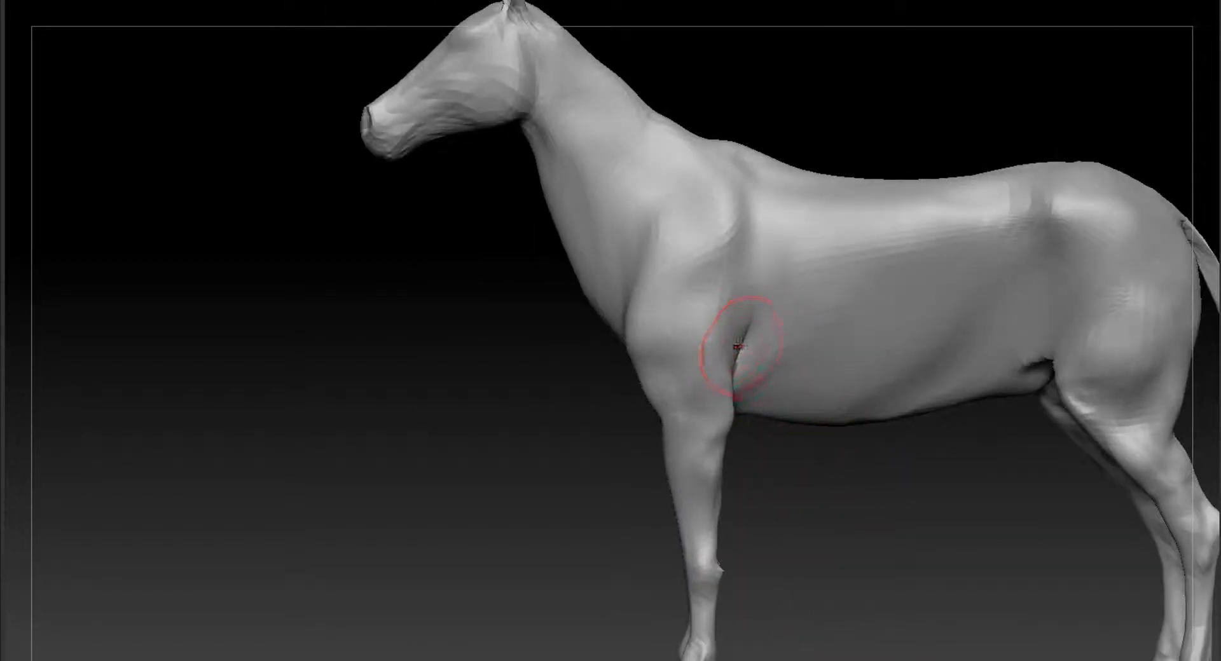
Refine the flank fold where the belly meets the thigh and undo the last stroke.
mouse_move(820, 89)
left_mouse_down("alt")
mouse_move(802, 133)
mouse_move(785, 109)
left_mouse_up("alt")
left_click_drag(1141, 399, 1080, 313, "alt")
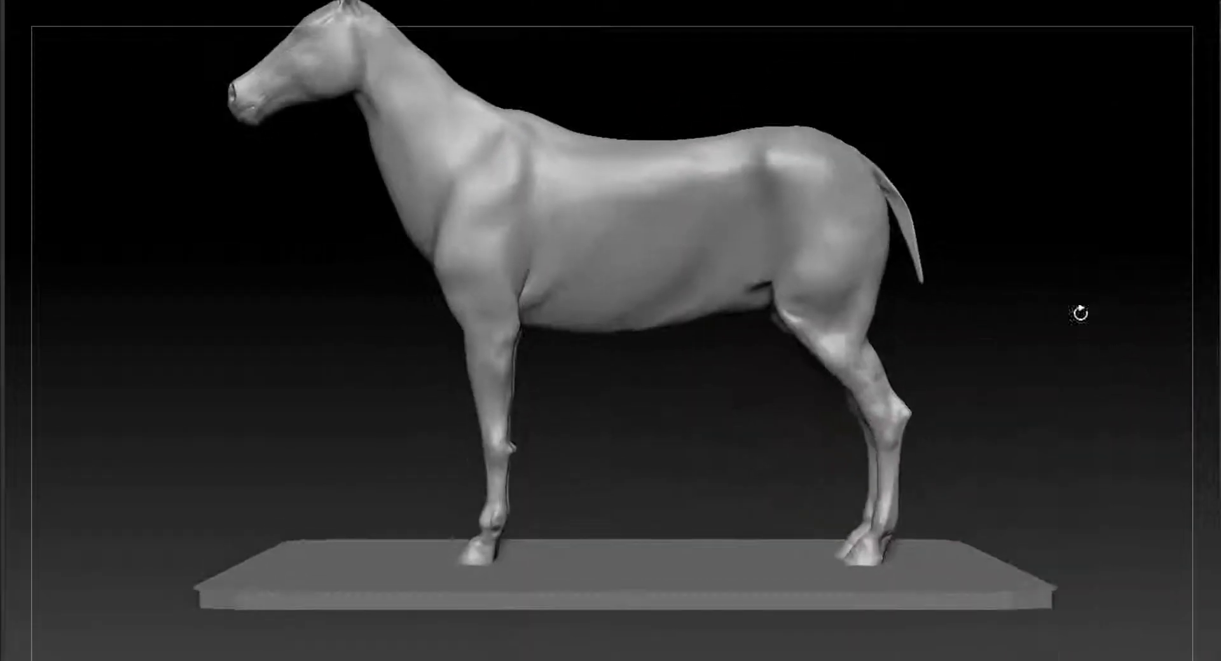
mouse_move(1018, 264)
left_mouse_down("alt")
mouse_move(1043, 356)
mouse_move(1137, 356)
mouse_move(1103, 350)
left_mouse_up("alt")
key("ctrl+z")
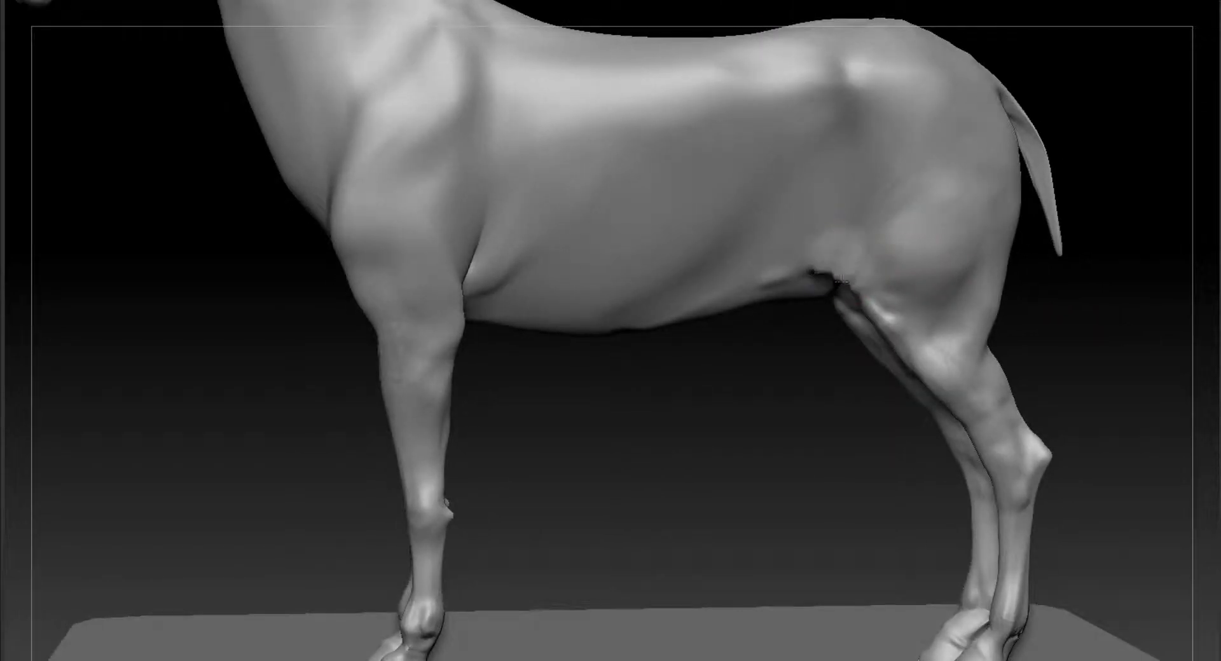
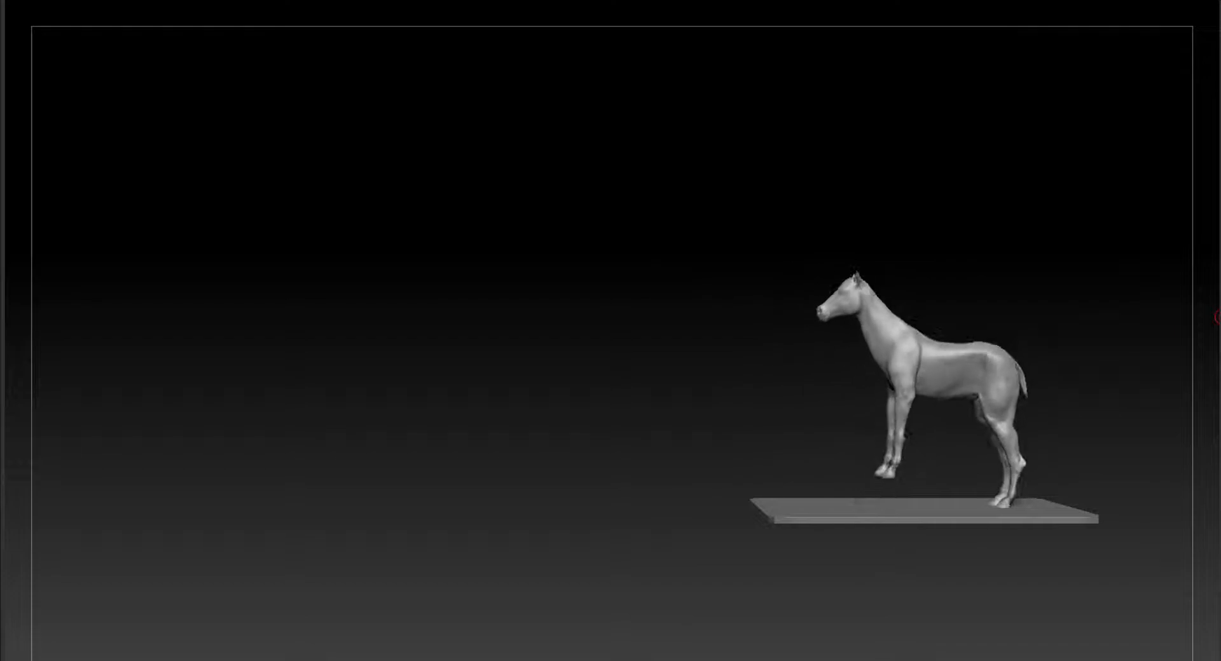
Reshape the withers and the top of the shoulder blade, undoing the strokes that do not fit.
left_click_drag(1085, 627, 1085, 655, "alt")
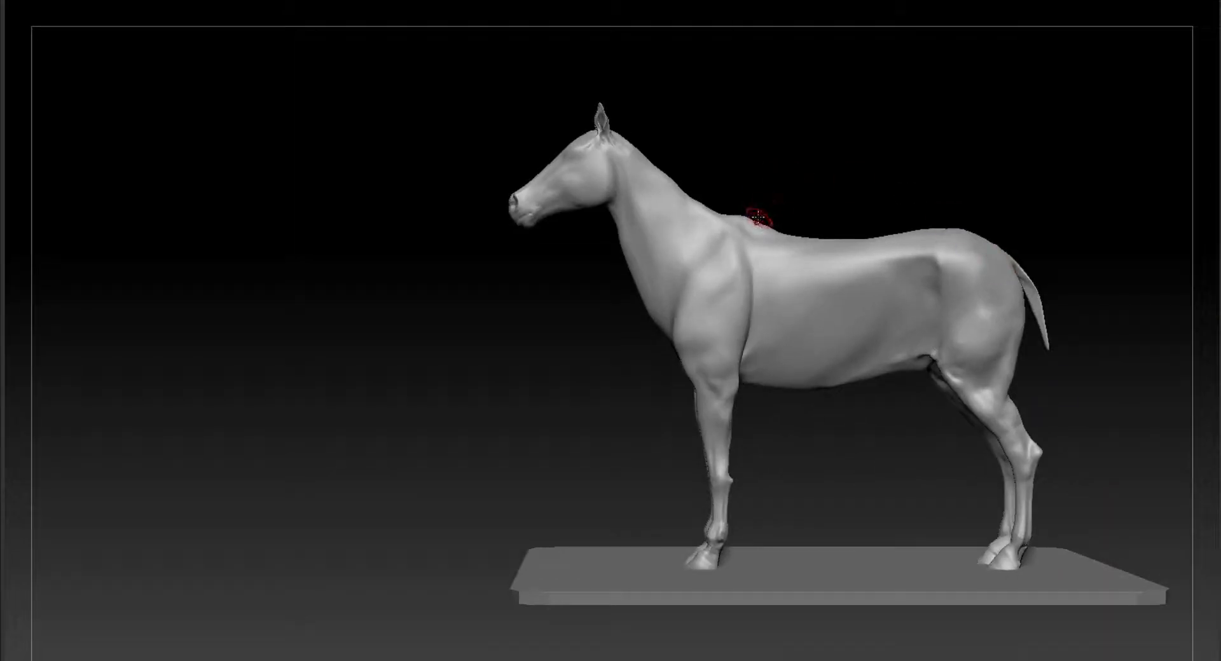
mouse_move(782, 159)
left_mouse_down("alt")
mouse_move(949, 572)
mouse_move(941, 623)
left_mouse_up("alt")
left_click_drag(645, 210, 739, 239)
key("ctrl+z")
left_click_drag(817, 126, 769, 142)
key("ctrl+z")
left_click_drag(772, 234, 700, 264)
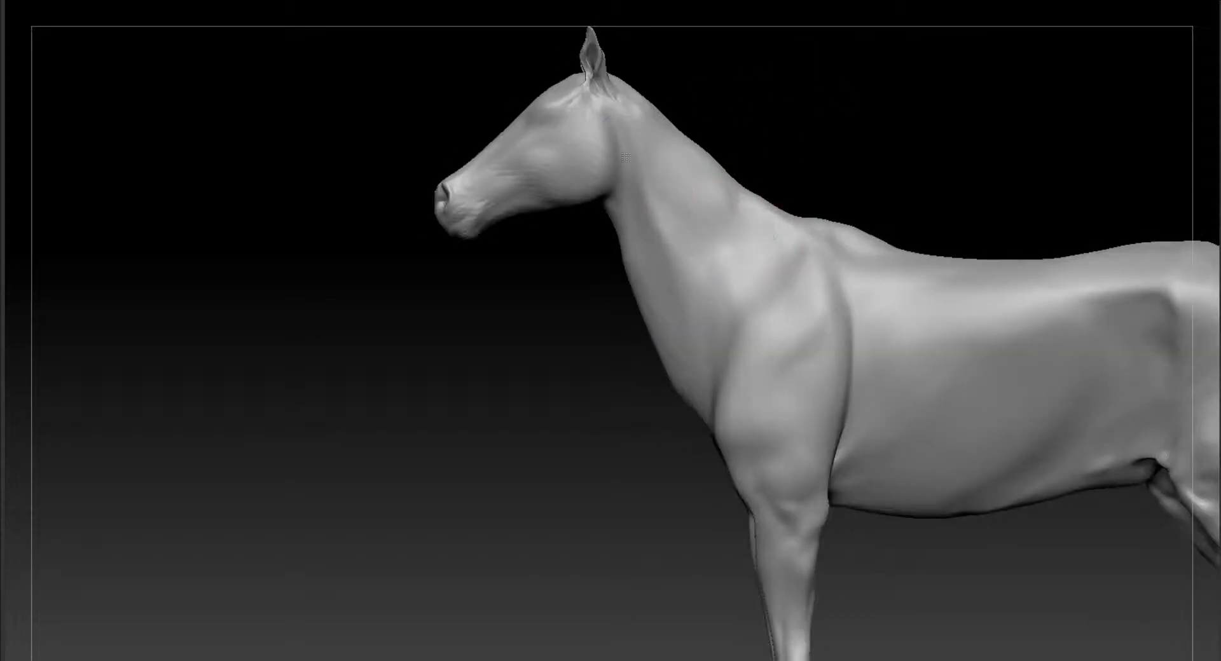
Soften the rear edge of the shoulder blade and build subtle rib forms behind it, smoothing them into the flank.
left_click_drag(852, 171, 1126, 560, "alt")
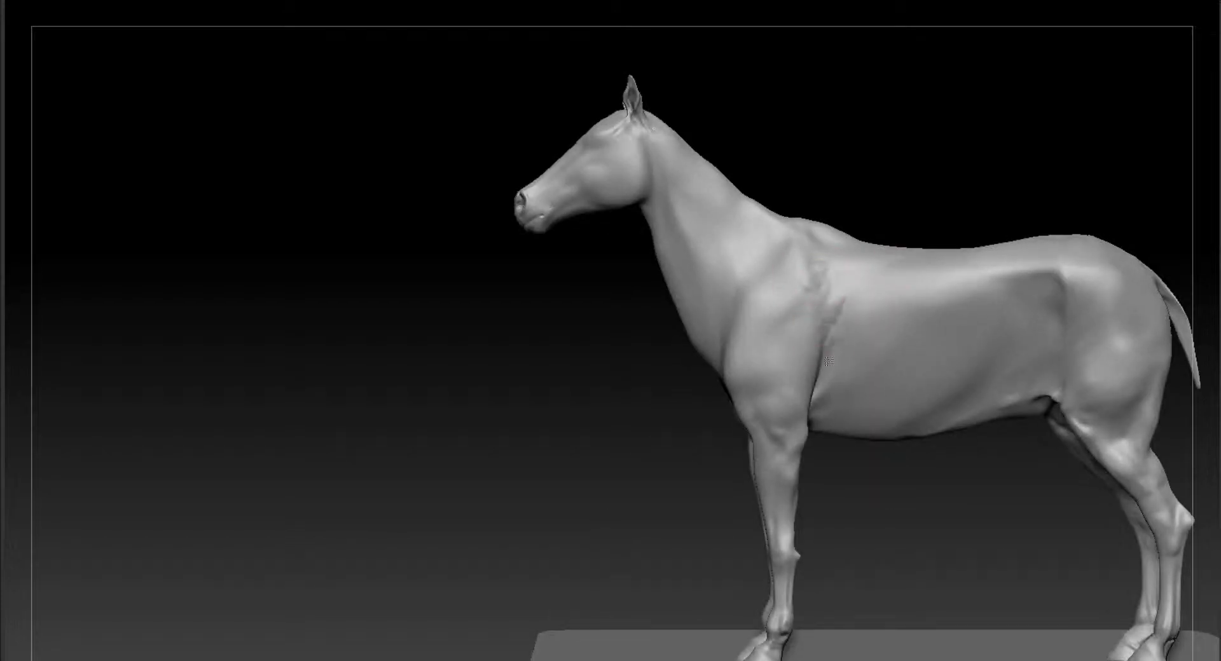
mouse_move(954, 166)
left_mouse_down("alt")
mouse_move(992, 189)
mouse_move(954, 446)
mouse_move(937, 474)
mouse_move(935, 437)
left_mouse_up("alt")
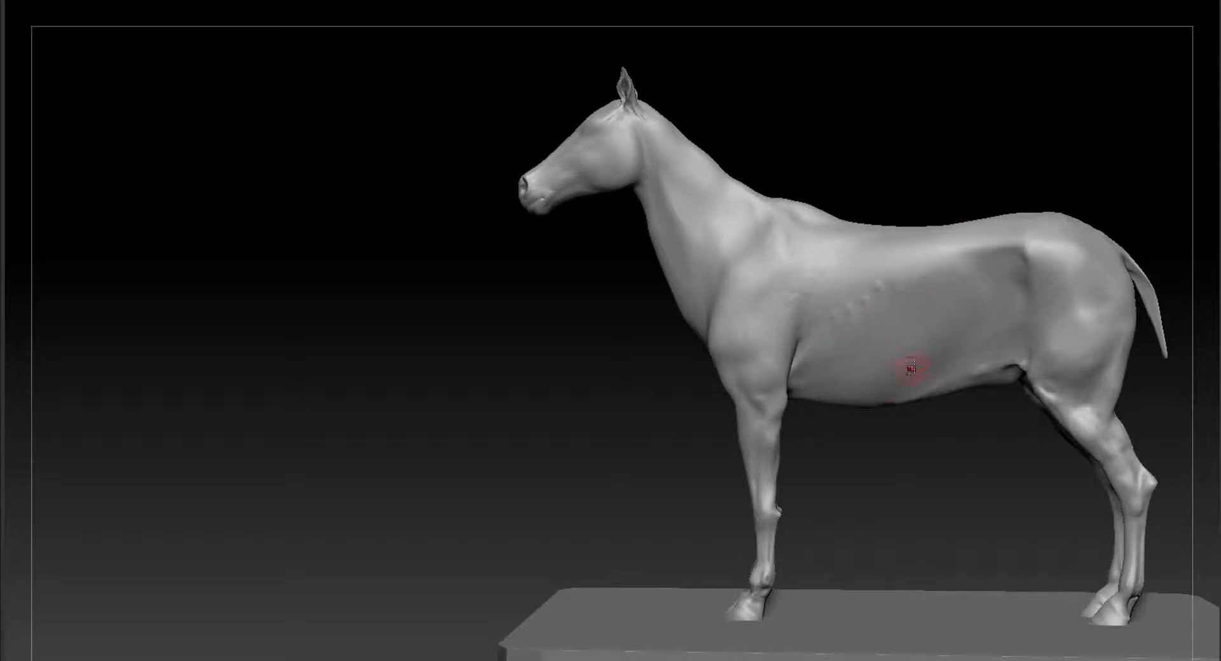
left_click_drag(996, 155, 988, 189)
left_click_drag(941, 445, 948, 313, "alt")
mouse_move(1145, 296)
left_mouse_down()
mouse_move(883, 294)
mouse_move(1134, 288)
mouse_move(938, 445)
left_mouse_up()
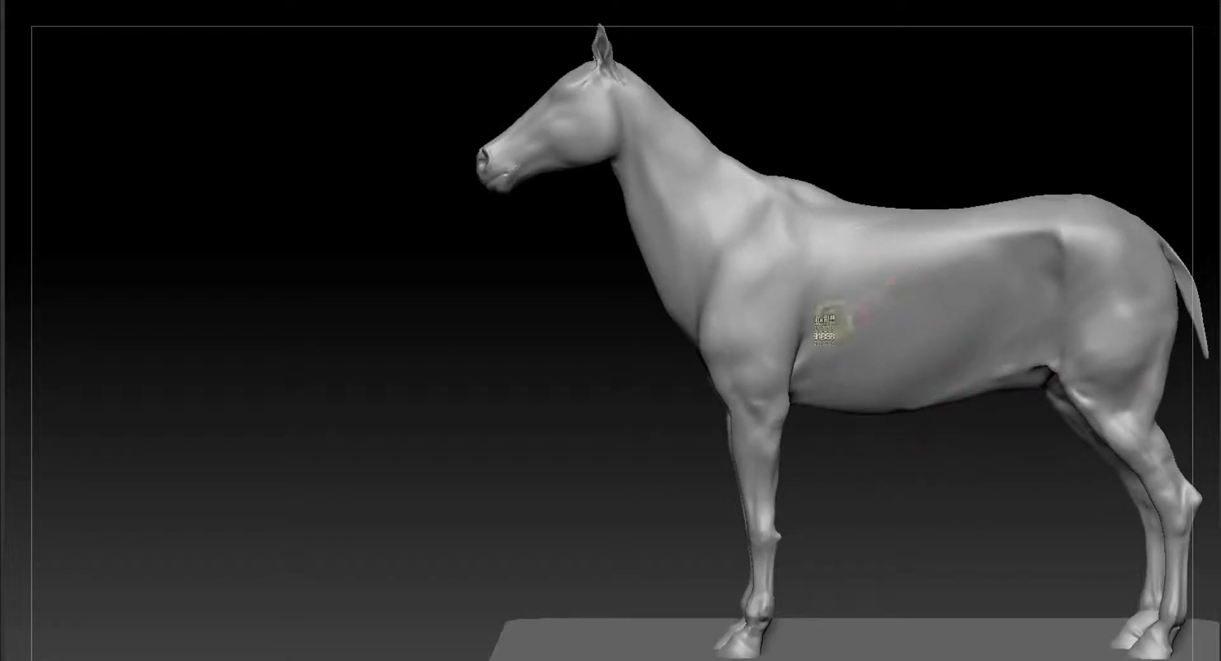
left_click_drag(941, 159, 890, 248, "alt")
left_click_drag(754, 201, 756, 217, "ctrl")
Refine the contours of the neck and its transition into the shoulder and smooth the surface.
left_click_drag(916, 529, 986, 190, "alt")
left_click_drag(1214, 511, 397, 84, "alt")
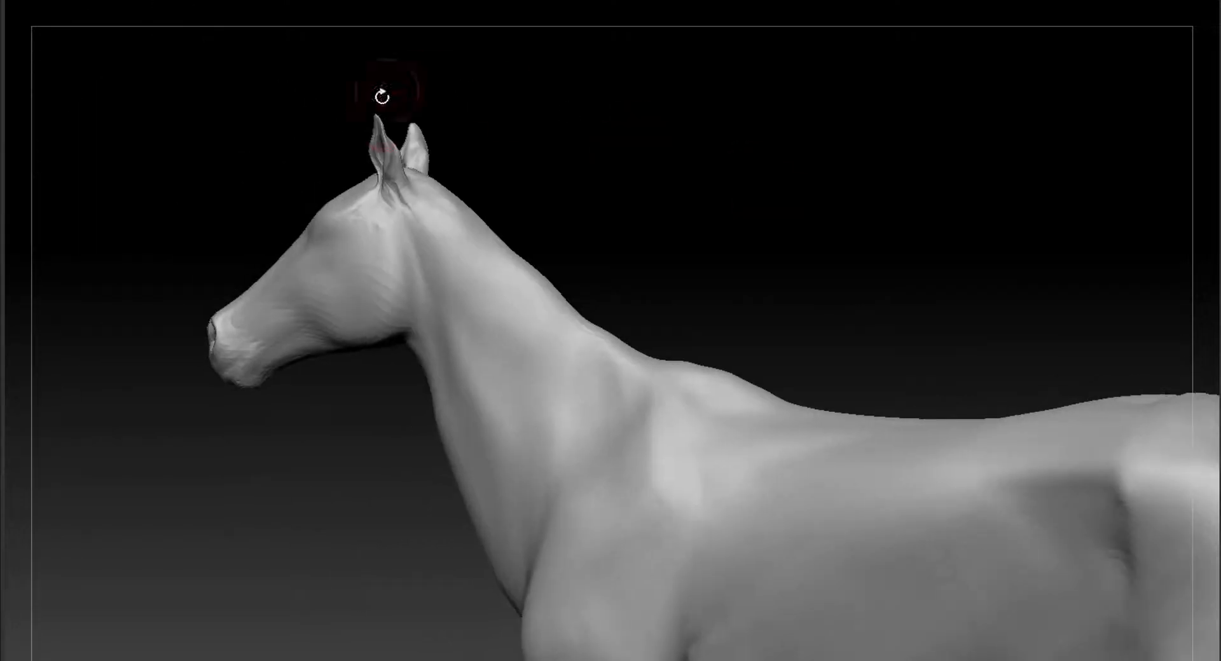
mouse_move(480, 138)
left_mouse_down()
mouse_move(741, 248)
mouse_move(941, 204)
mouse_move(929, 322)
mouse_move(1003, 272)
left_mouse_up()
left_click_drag(459, 525, 484, 520)
left_click_drag(471, 610, 502, 607)
mouse_move(428, 430)
left_mouse_down()
mouse_move(449, 408)
mouse_move(478, 466)
mouse_move(453, 417)
left_mouse_up()
mouse_move(471, 610)
left_mouse_down("alt")
mouse_move(537, 542)
mouse_move(617, 512)
left_mouse_up("alt")
left_click_drag(348, 482, 443, 371)
left_click_drag(407, 417, 366, 471, "shift")
Pull the black-marked rib-cage line on the horse's side rearward into a smooth curve.
mouse_move(471, 611)
left_mouse_down("alt")
mouse_move(525, 391)
mouse_move(445, 407)
left_mouse_up("alt")
mouse_move(445, 509)
left_mouse_down("alt")
mouse_move(438, 445)
mouse_move(607, 527)
left_mouse_up("alt")
left_click_drag(191, 445, 356, 330, "alt")
left_click_drag(821, 356, 1042, 445)
mouse_move(318, 413)
left_mouse_down()
mouse_move(407, 394)
mouse_move(318, 413)
left_mouse_up()
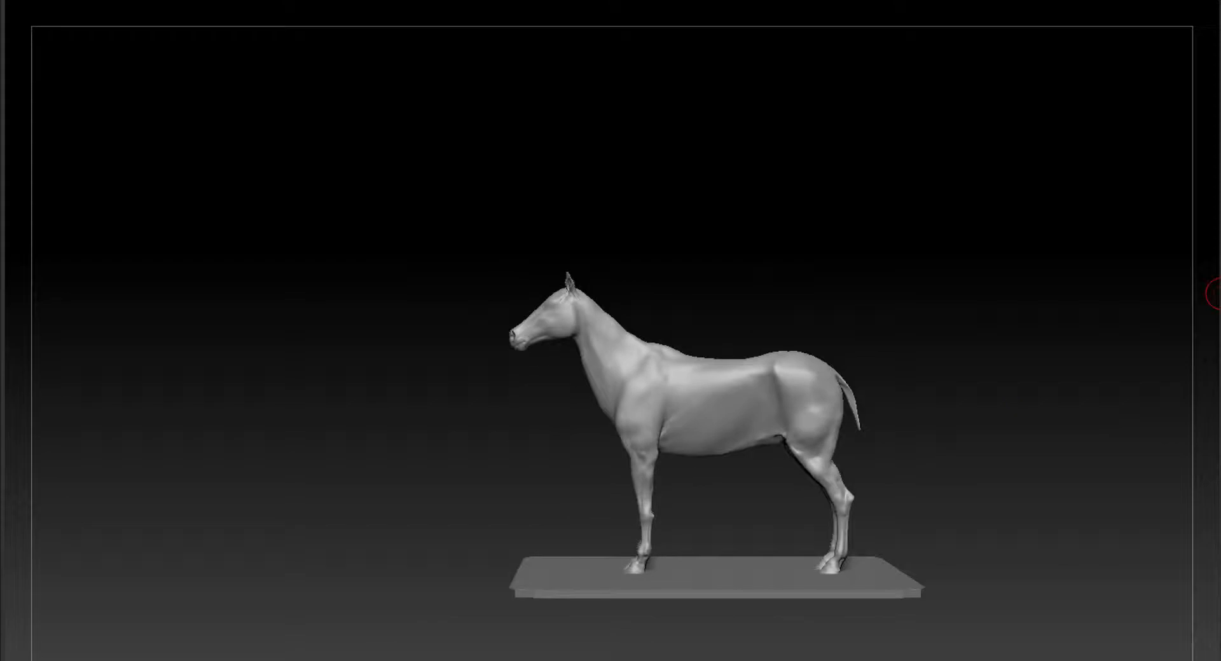
left_click(1211, 294)
left_click(1212, 294)
left_click(1212, 294)
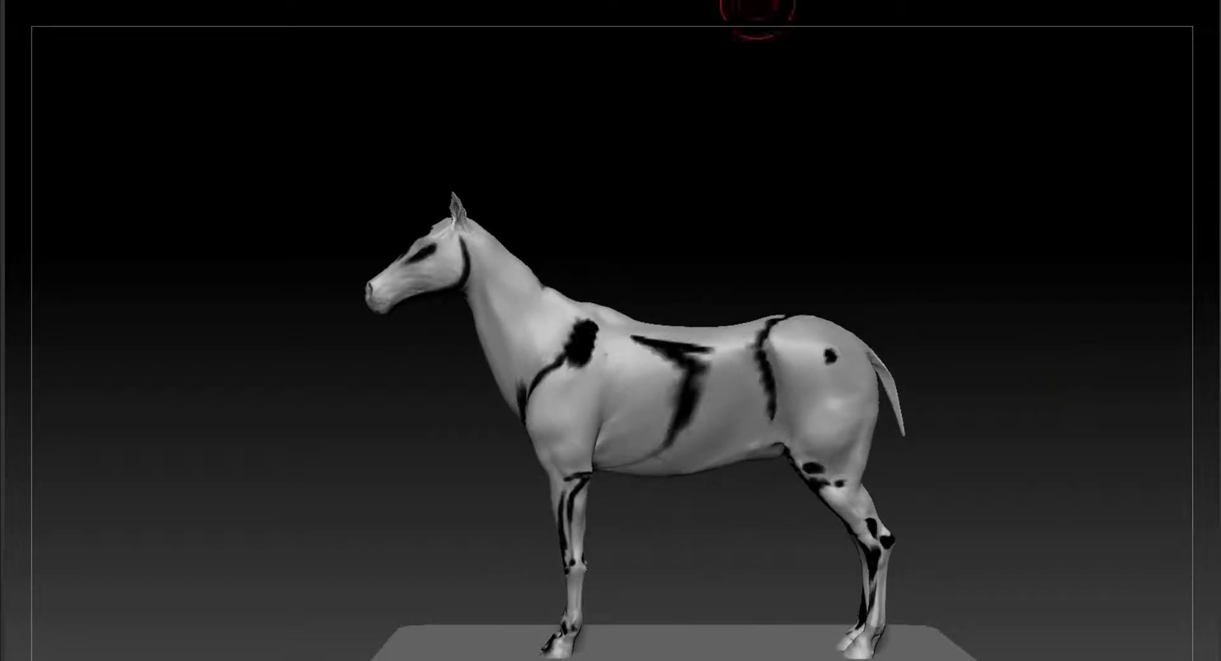
left_click_drag(682, 399, 703, 395)
left_click_drag(690, 354, 707, 363)
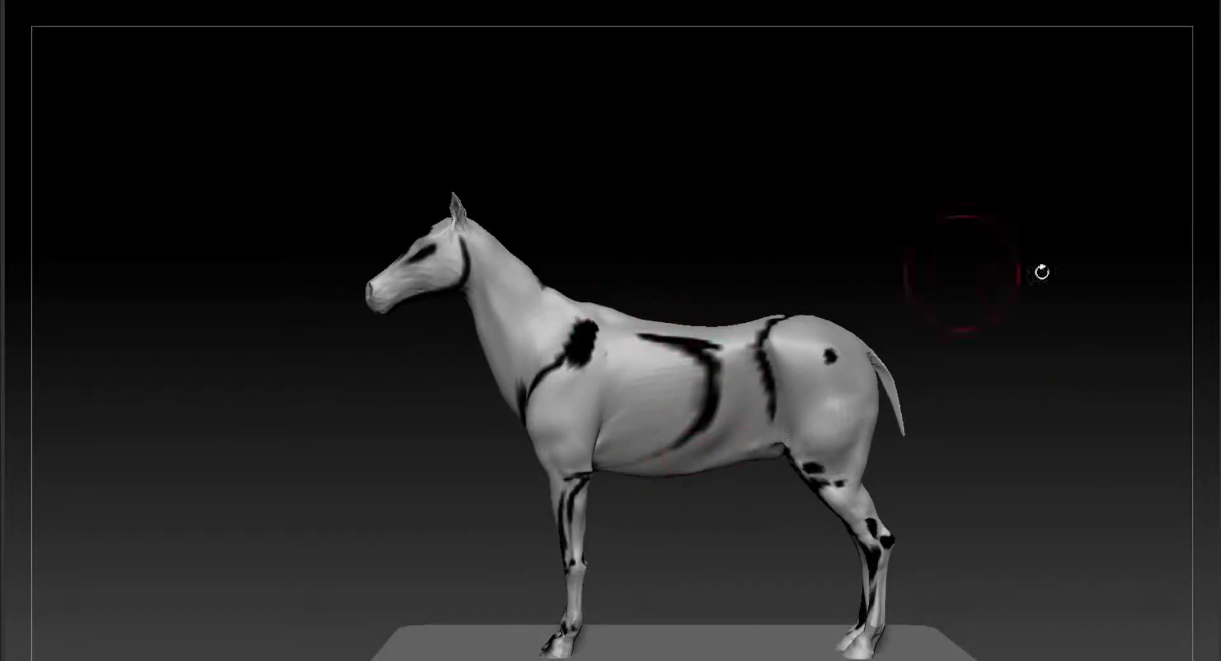
left_click_drag(817, 264, 830, 277, "ctrl")
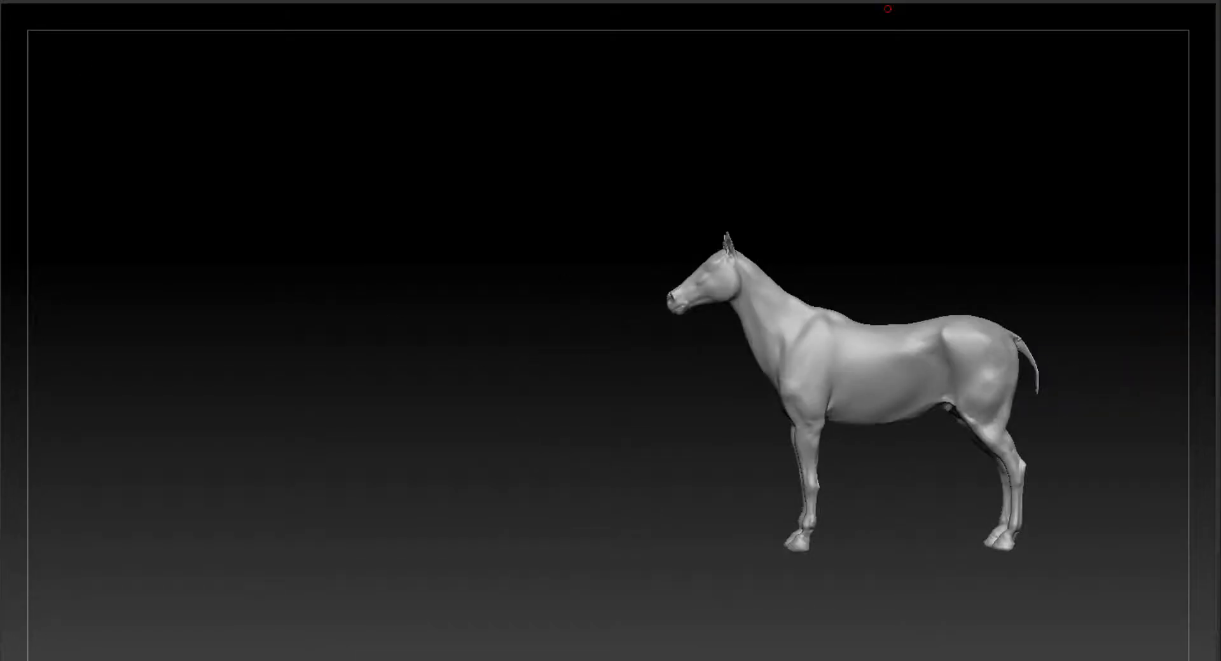
Sculpt the eye socket, eyeball and eyelids on the head and define the temple hollow behind the eye.
left_click_drag(887, 9, 374, 280)
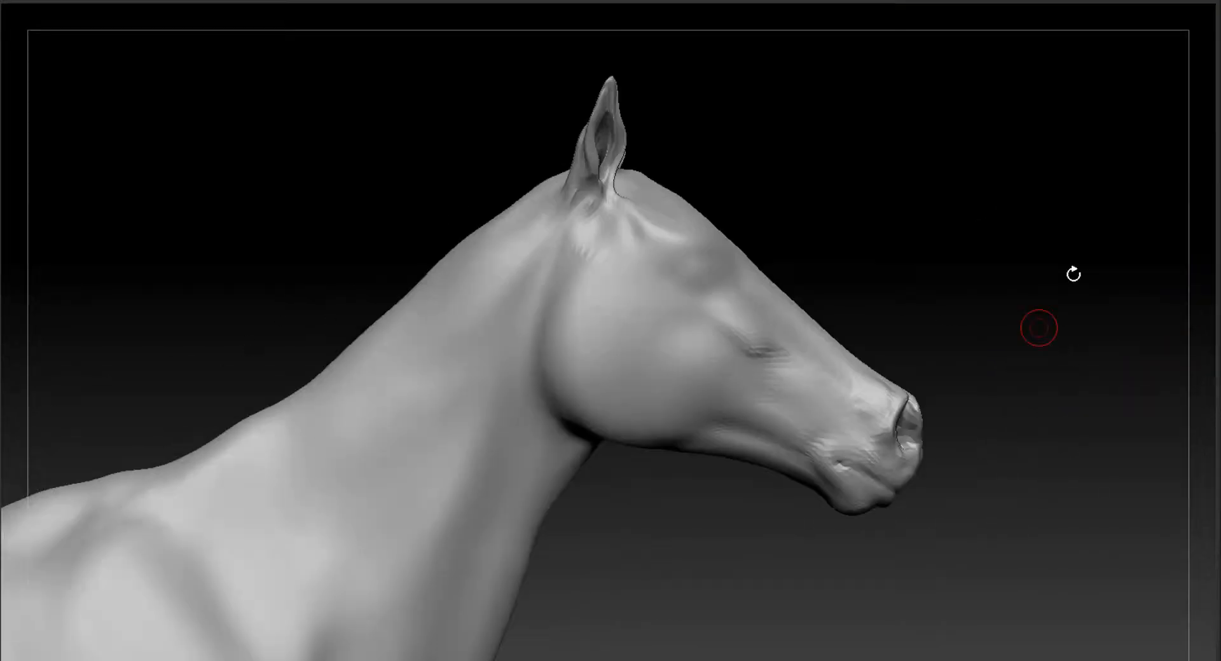
left_click_drag(1074, 273, 868, 288)
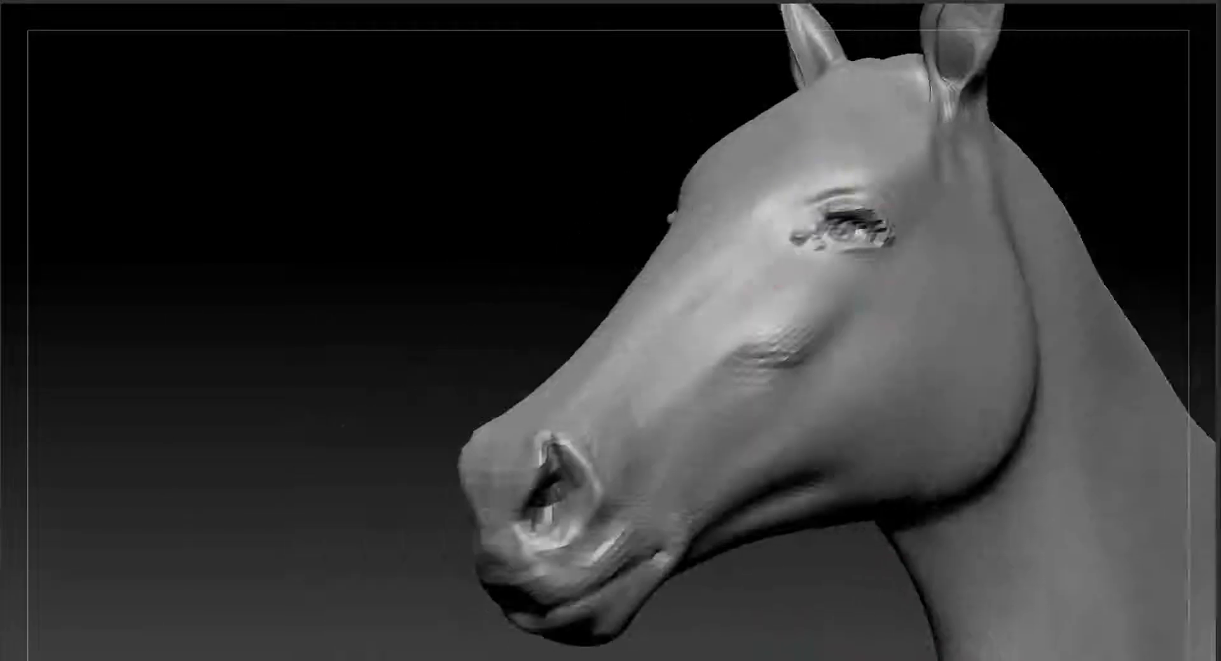
left_click_drag(852, 214, 809, 236)
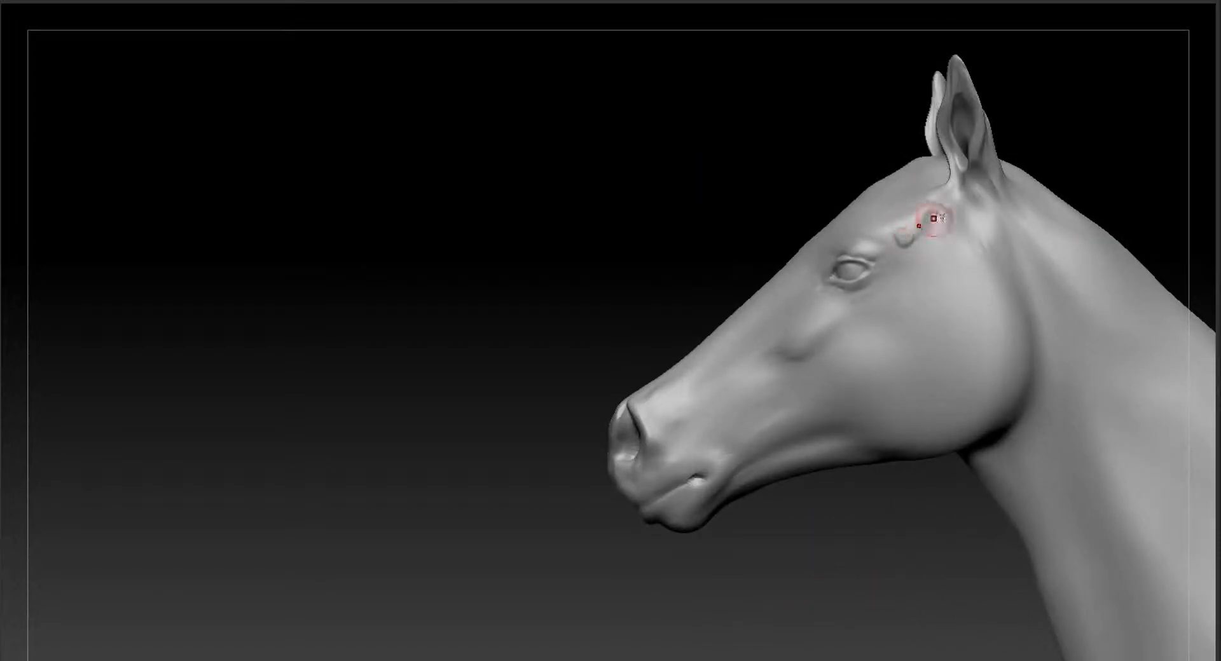
mouse_move(941, 649)
left_mouse_down()
mouse_move(891, 648)
mouse_move(812, 618)
left_mouse_up()
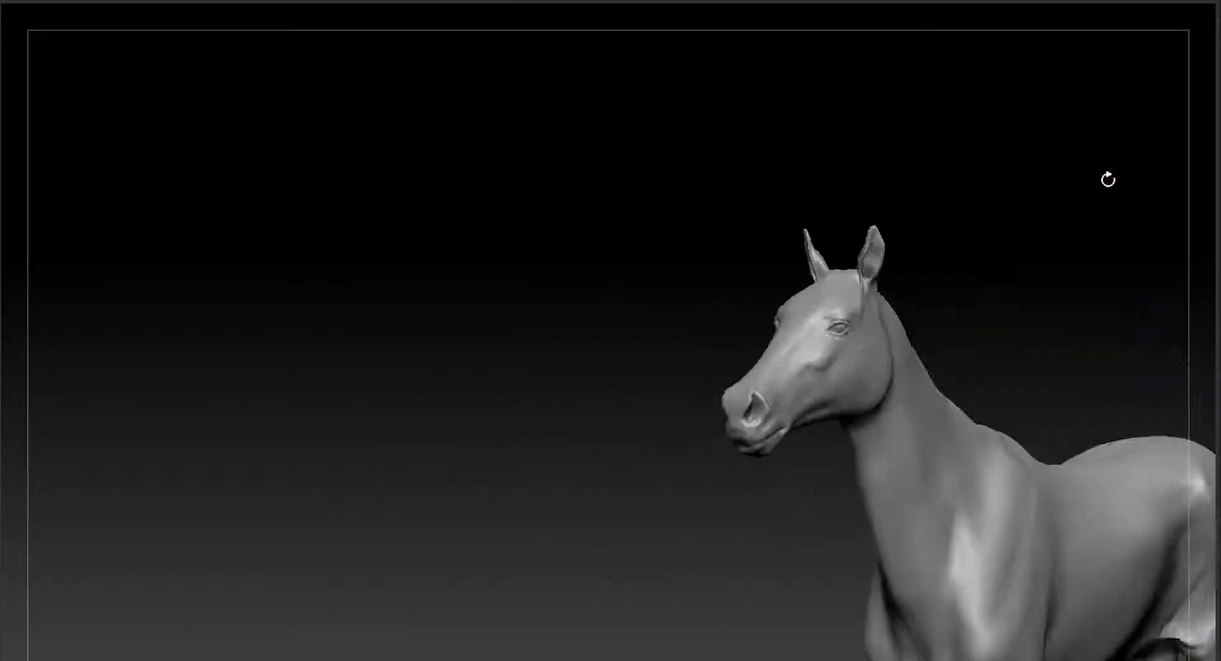
Sharpen the upper and lower eyelid rims and the eye corners, then smooth the surrounding face.
mouse_move(1107, 179)
left_mouse_down("alt")
mouse_move(1018, 331)
mouse_move(1076, 343)
mouse_move(1042, 393)
mouse_move(860, 311)
left_mouse_up("alt")
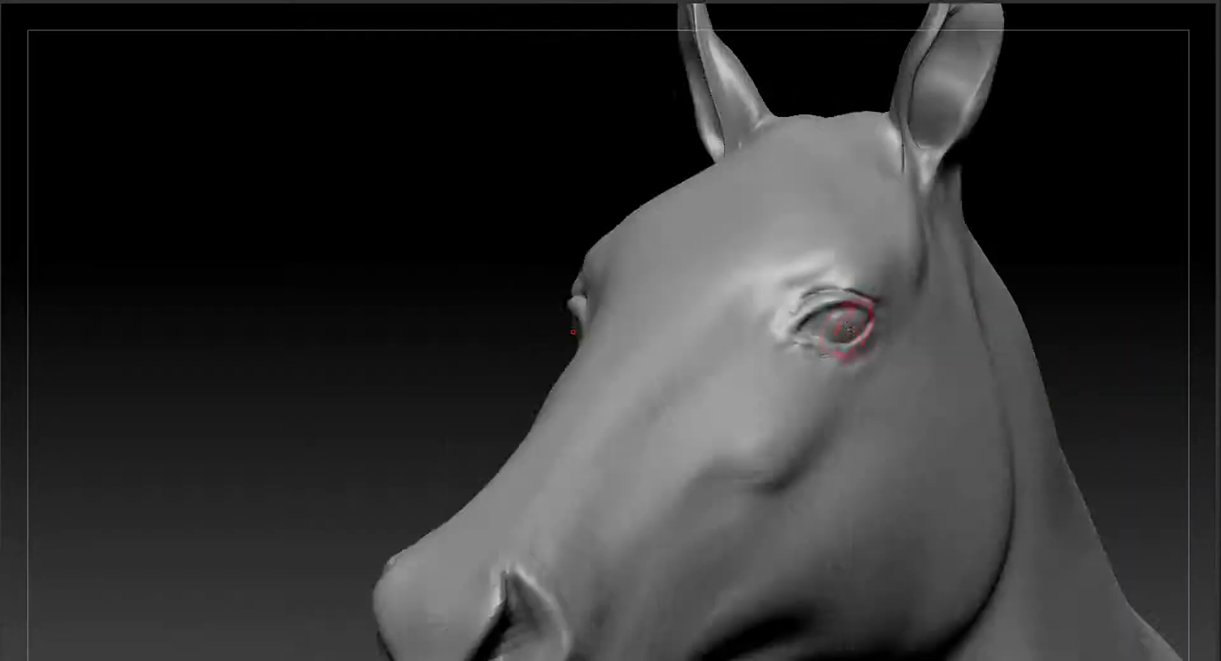
left_click_drag(1081, 306, 909, 610, "alt")
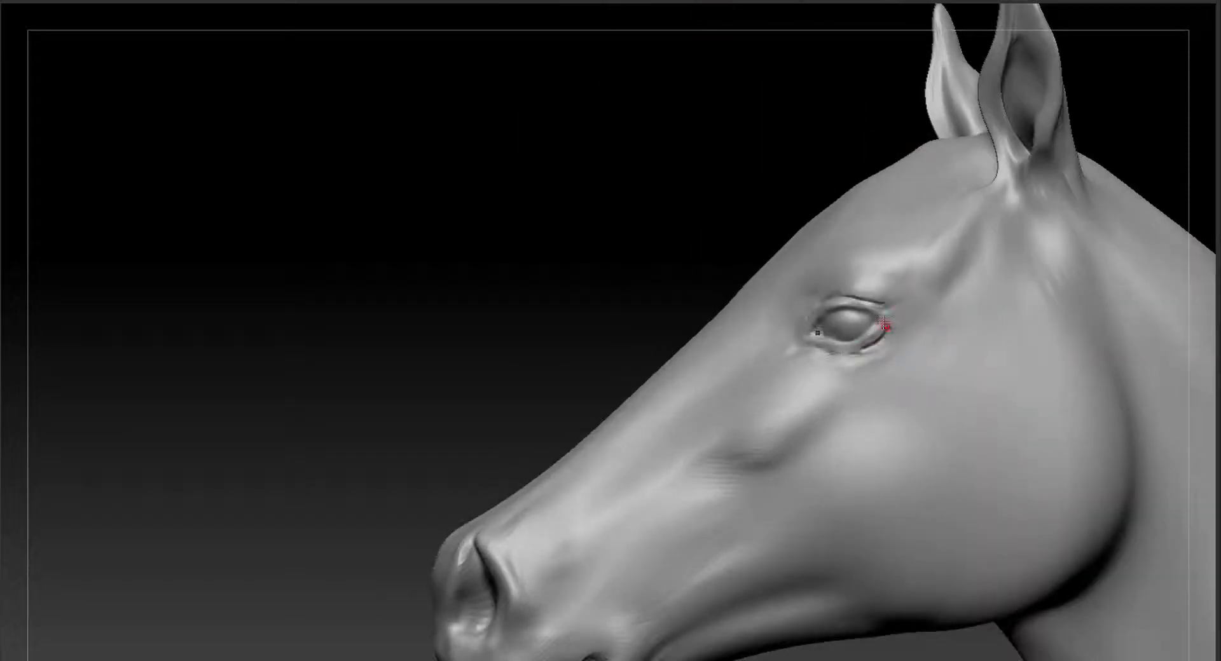
left_click_drag(853, 354, 615, 352)
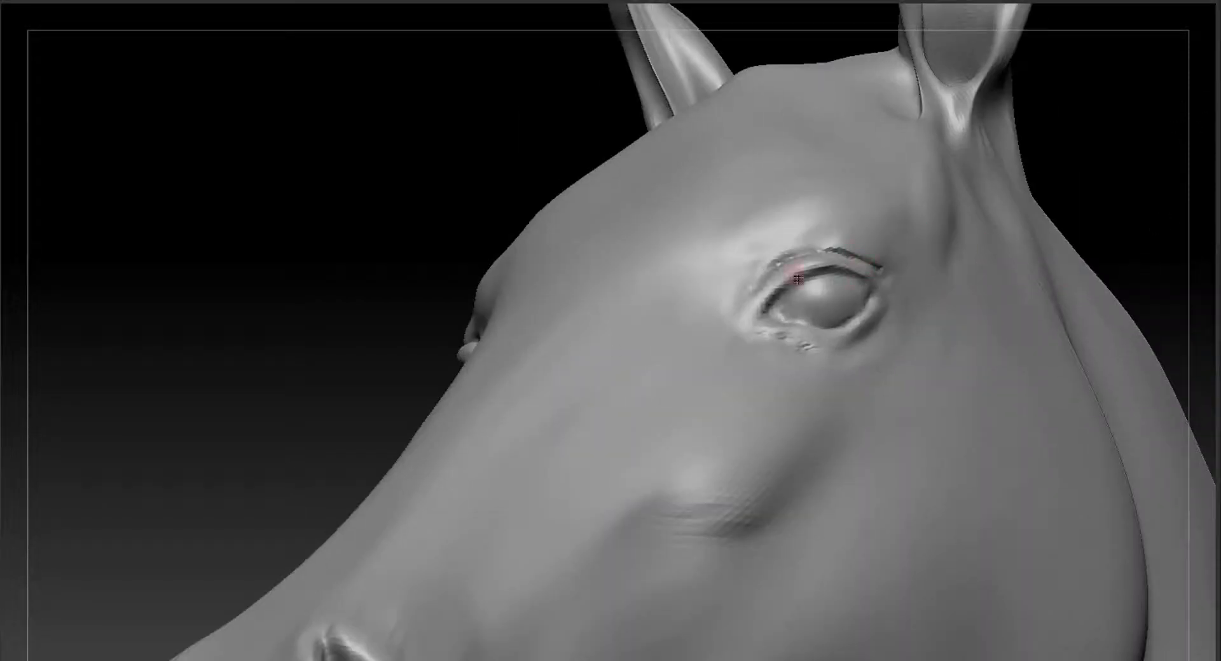
mouse_move(1104, 218)
left_mouse_down("alt")
mouse_move(1084, 180)
mouse_move(1078, 270)
mouse_move(1013, 229)
mouse_move(1096, 269)
mouse_move(1036, 387)
mouse_move(1105, 342)
mouse_move(976, 278)
mouse_move(1049, 305)
mouse_move(1023, 337)
left_mouse_up("alt")
left_click_drag(970, 404, 957, 420, "shift")
Refine the upper rim and inner fold of the nostril.
mouse_move(1132, 290)
left_mouse_down()
mouse_move(1062, 316)
mouse_move(1129, 284)
left_mouse_up()
left_click_drag(1129, 285, 1106, 318, "alt")
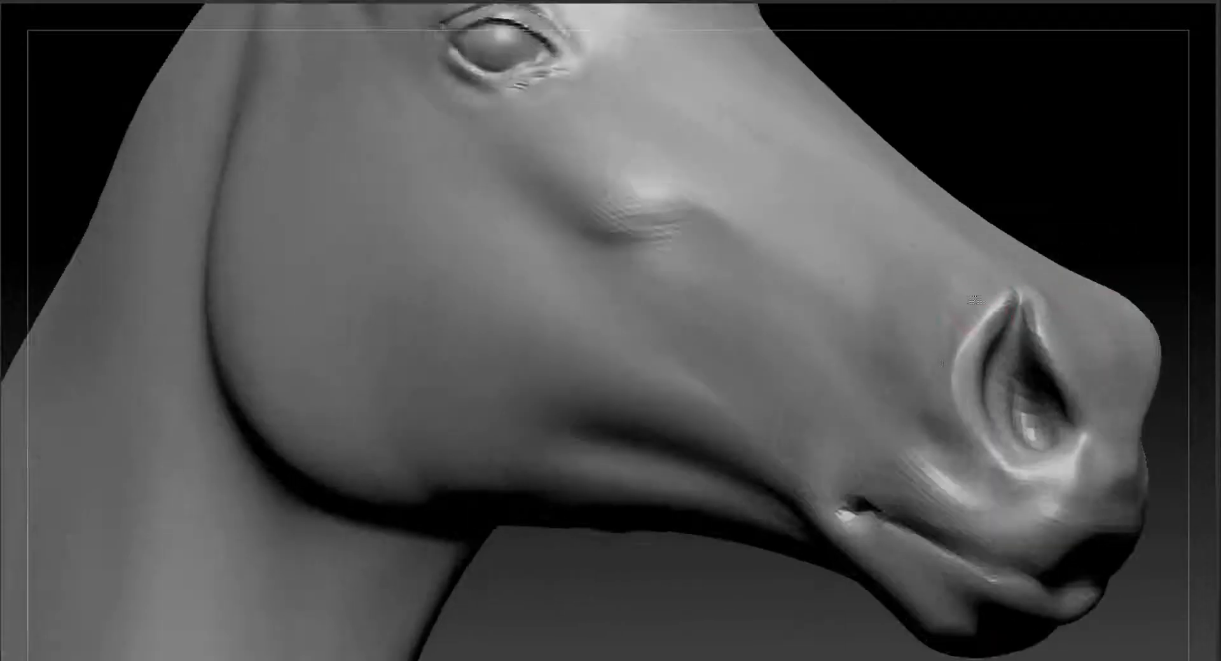
left_click_drag(1149, 248, 1013, 227)
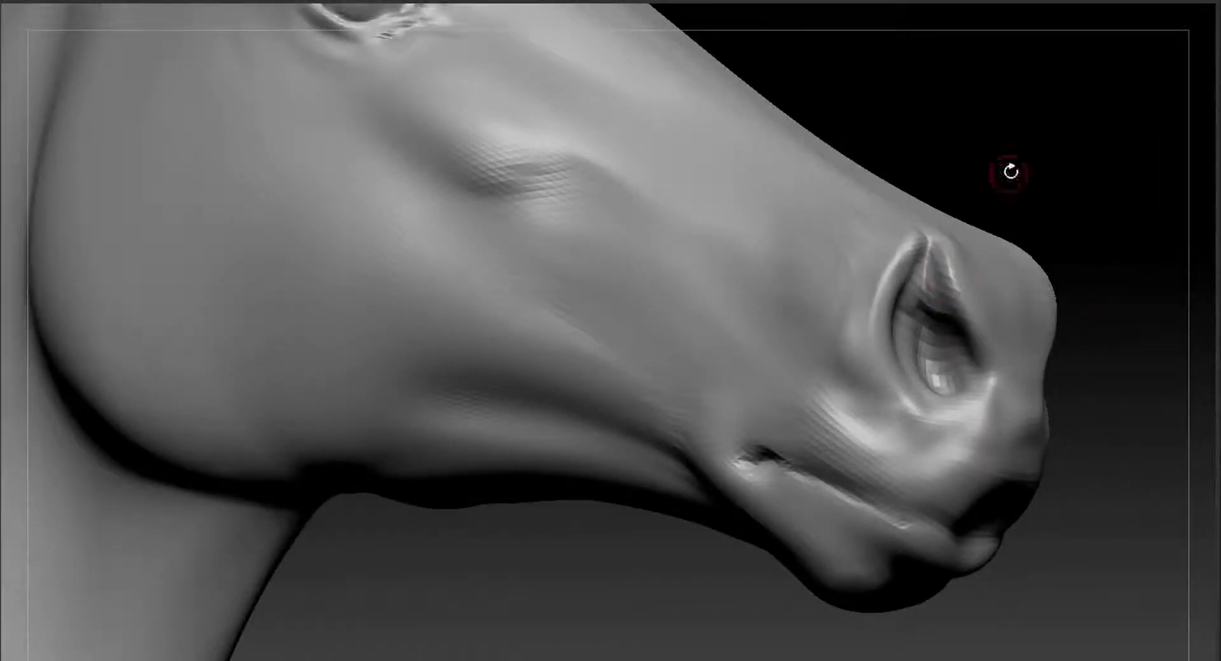
left_click_drag(997, 183, 950, 258)
left_click_drag(1081, 172, 1049, 194)
left_click_drag(935, 238, 946, 261)
left_click_drag(1081, 191, 1119, 336)
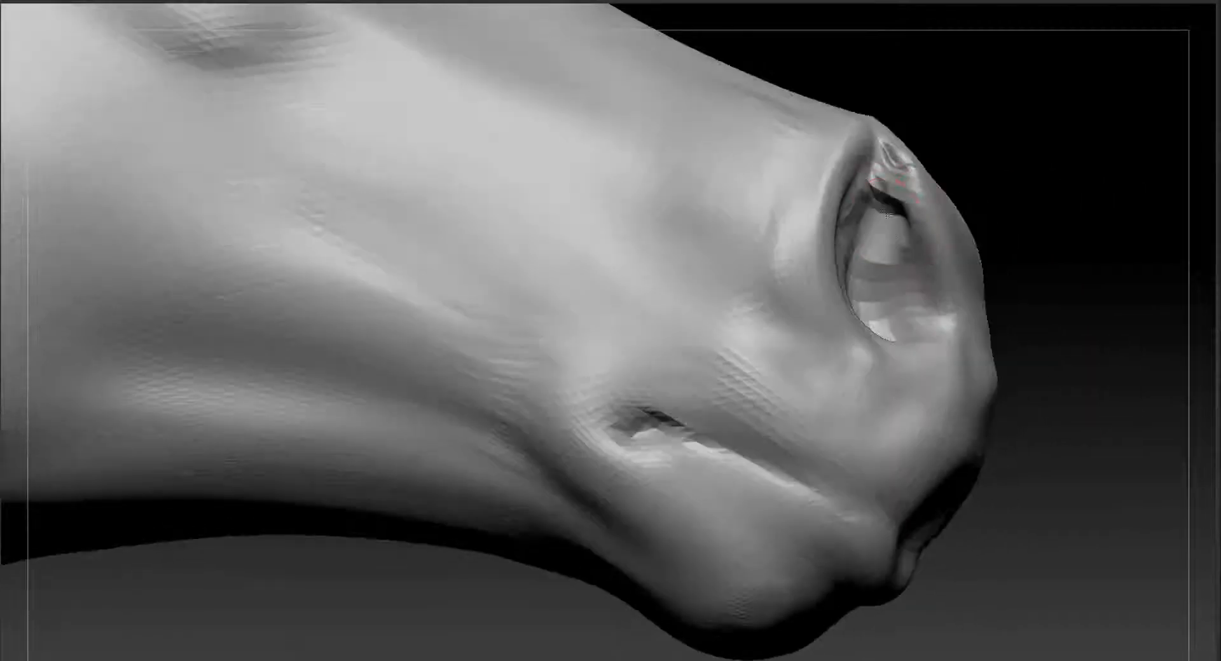
Shape the nostril's front edge and opening, and even out the front of the muzzle.
left_click_drag(966, 127, 952, 139)
left_click_drag(1043, 191, 1043, 267)
left_click_drag(1075, 172, 1081, 343)
left_click_drag(1043, 382, 1018, 267)
left_click_drag(1074, 318, 1116, 315)
left_click_drag(1024, 267, 992, 413)
left_click_drag(986, 547, 1048, 491)
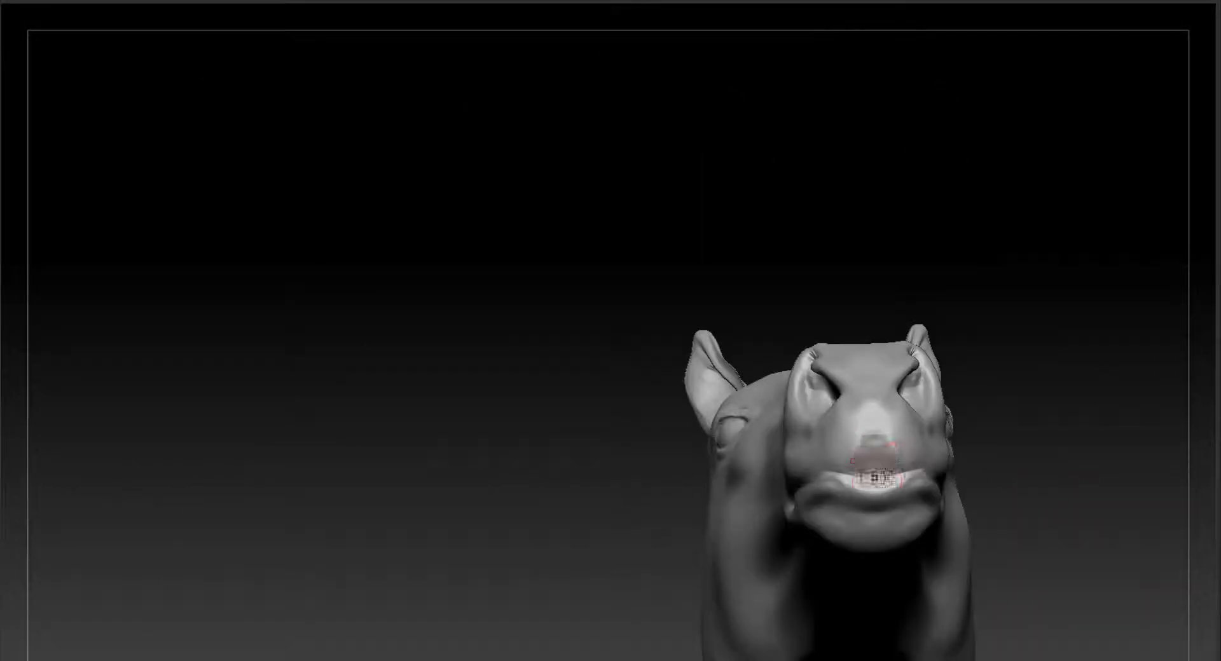
Shape the upper lip, the mouth corner and the chin, checking the head from several angles.
left_click_drag(875, 445, 999, 480)
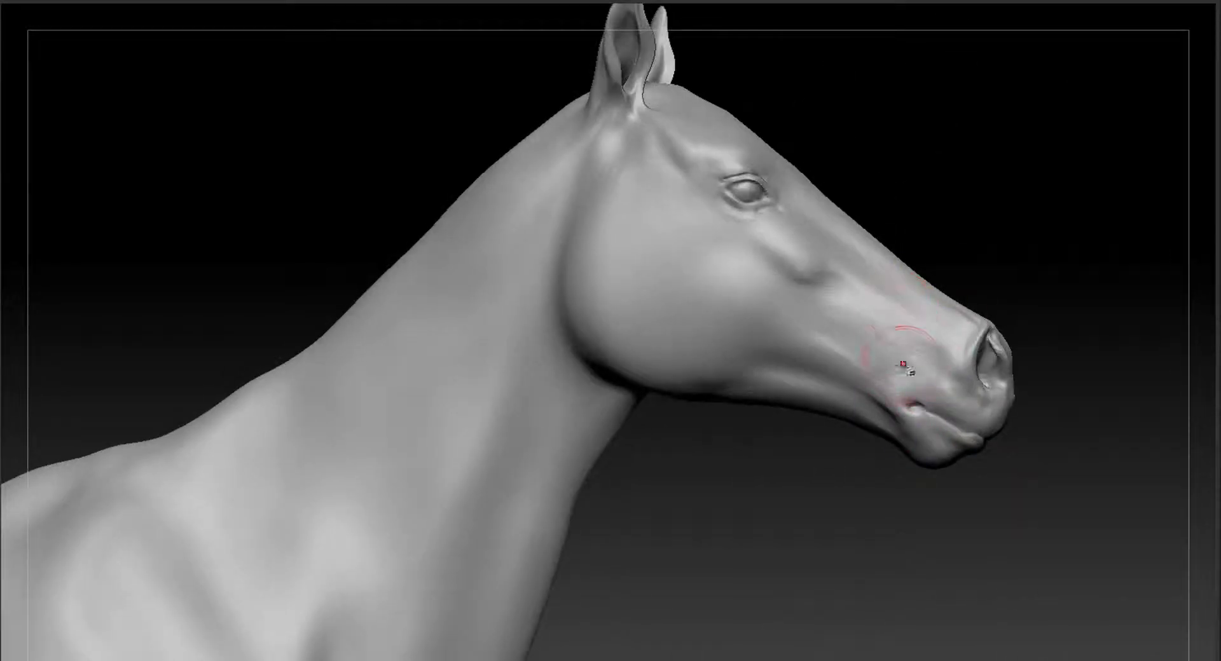
mouse_move(928, 254)
left_mouse_down("alt")
mouse_move(957, 226)
mouse_move(1002, 439)
mouse_move(1076, 509)
left_mouse_up("alt")
left_click_drag(1053, 402, 1044, 453)
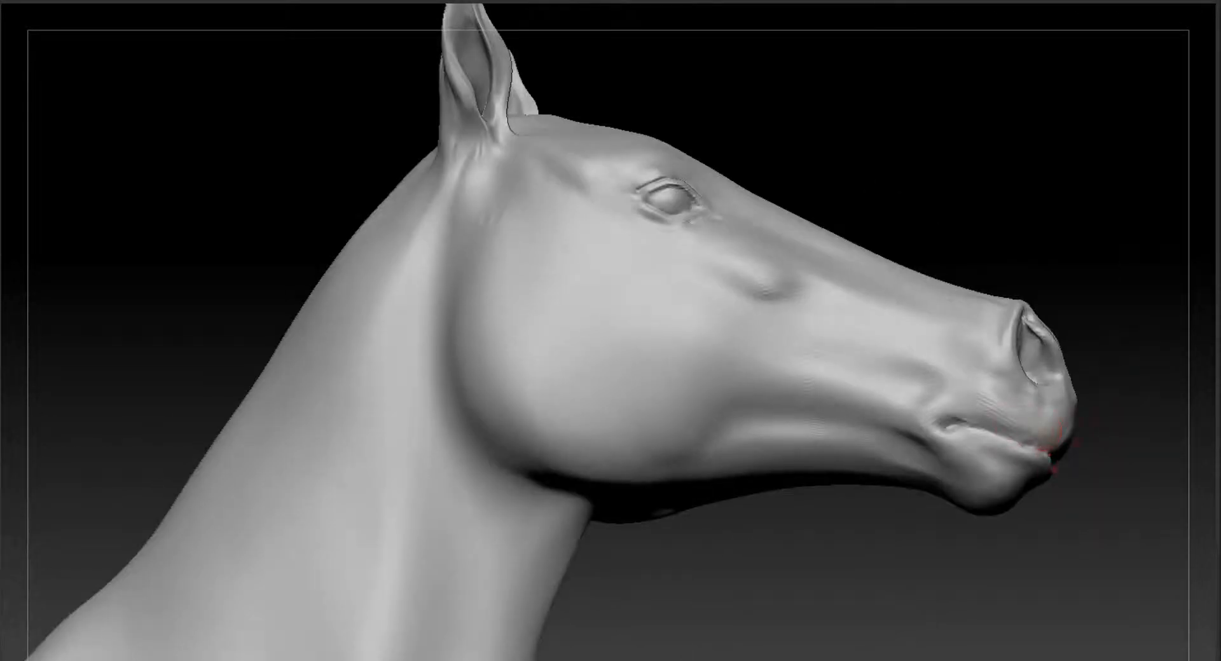
mouse_move(1089, 490)
left_mouse_down("alt")
mouse_move(1136, 570)
mouse_move(1104, 567)
mouse_move(1085, 545)
mouse_move(1110, 502)
left_mouse_up("alt")
left_click_drag(893, 454, 1037, 511)
left_click_drag(975, 236, 916, 305, "alt")
left_click_drag(1107, 509, 1073, 497)
left_click_drag(908, 590, 1088, 445)
left_click_drag(960, 420, 940, 354)
left_click_drag(1023, 280, 1077, 480)
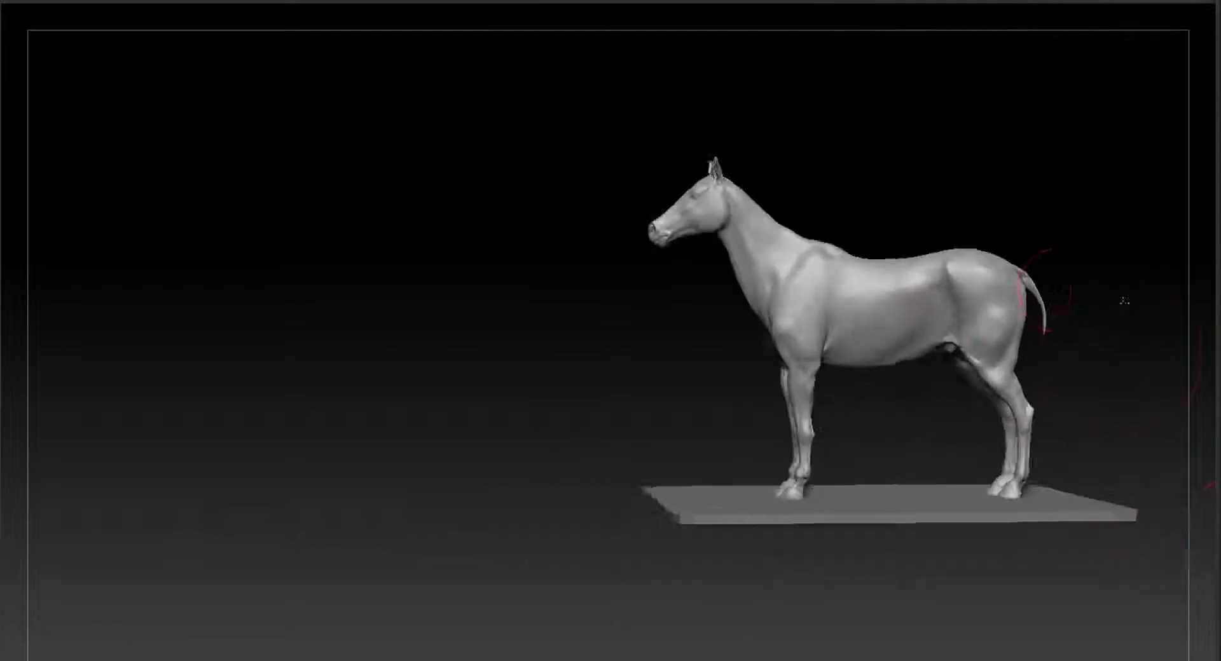
Round out the breast muscles and the point of the shoulder on the front of the chest.
left_click_drag(1049, 298, 1151, 447)
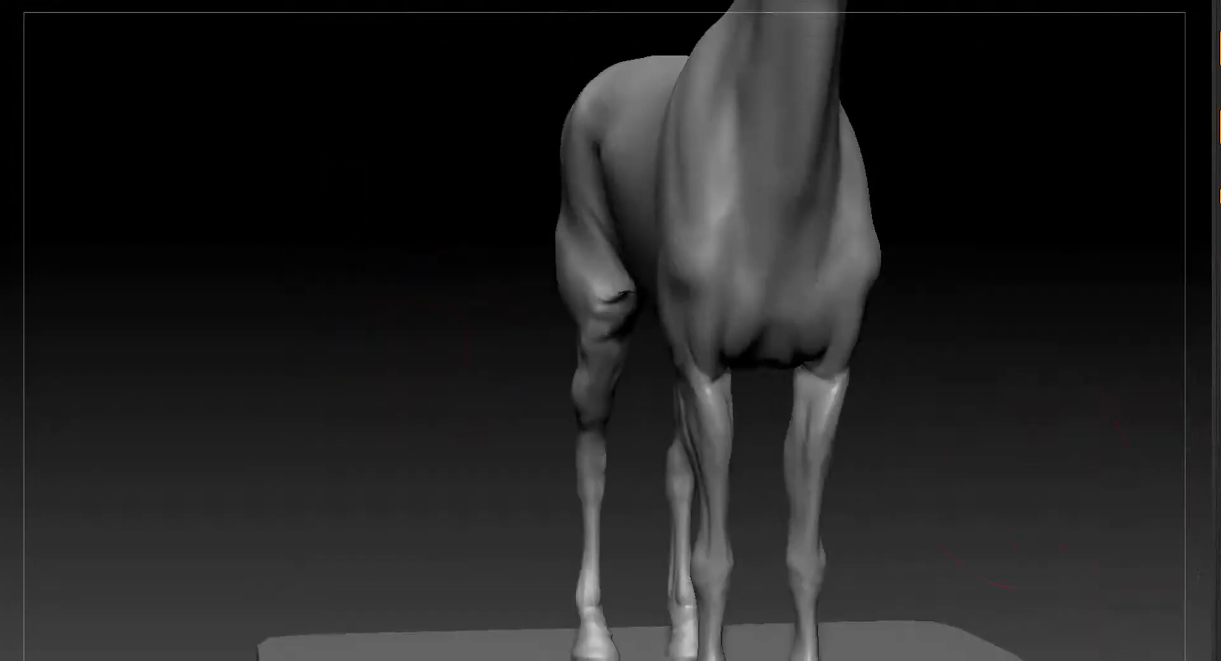
left_click_drag(1012, 381, 1074, 394)
left_click_drag(1017, 356, 992, 331)
left_click_drag(852, 204, 852, 255)
mouse_move(1013, 341)
left_mouse_down()
mouse_move(989, 349)
mouse_move(1042, 356)
mouse_move(979, 343)
mouse_move(1005, 312)
mouse_move(962, 295)
mouse_move(992, 330)
mouse_move(973, 362)
mouse_move(1011, 346)
mouse_move(929, 359)
left_mouse_up()
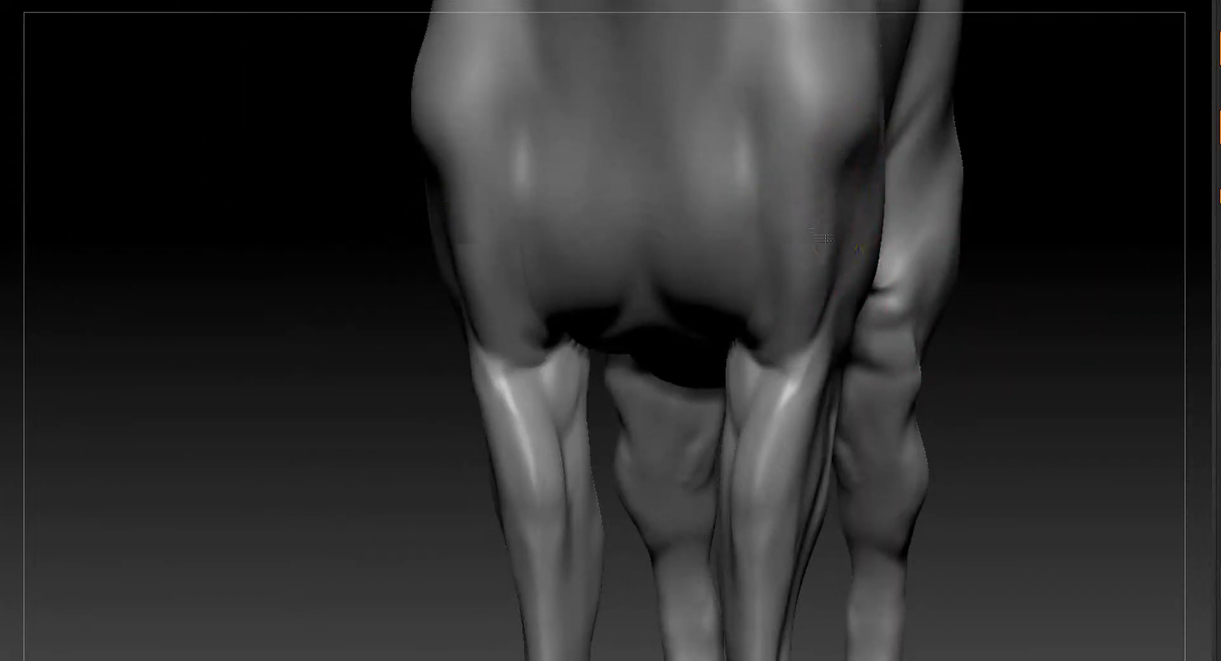
left_click_drag(807, 220, 871, 215)
mouse_move(982, 350)
left_mouse_down()
mouse_move(924, 354)
mouse_move(913, 250)
mouse_move(916, 292)
left_mouse_up()
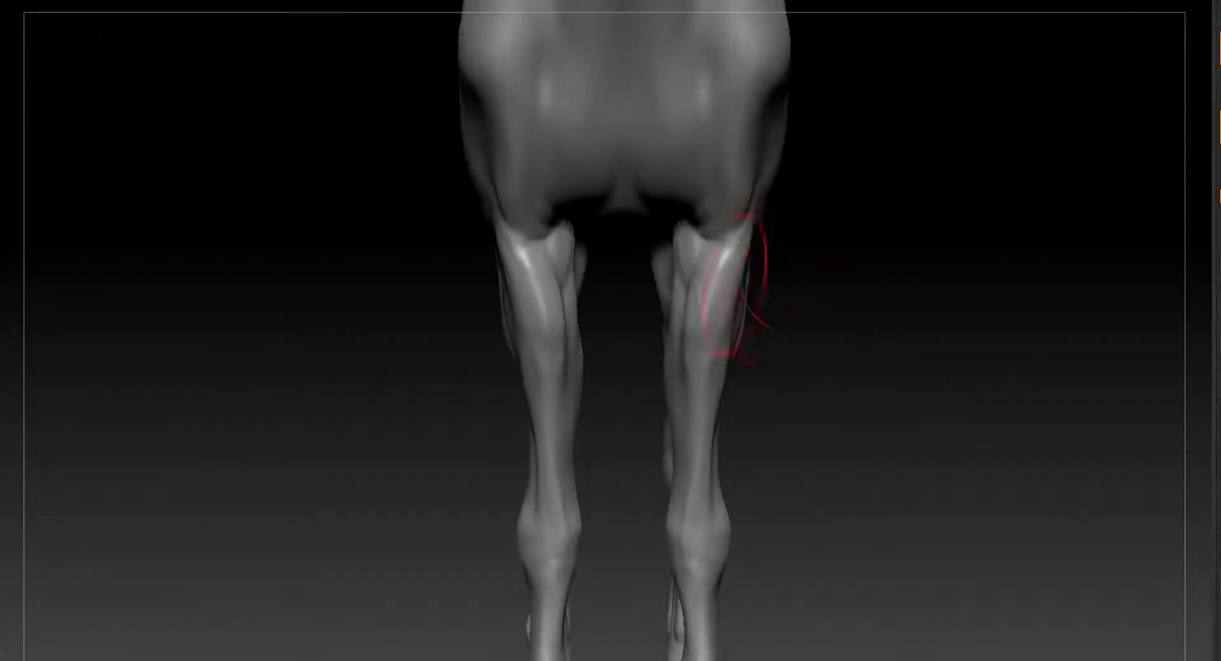
Adjust the outer contour of the forearms symmetrically between the elbow and the knee.
mouse_move(855, 407)
left_mouse_down("alt")
mouse_move(859, 360)
mouse_move(828, 368)
left_mouse_up("alt")
left_click_drag(706, 368, 714, 367)
mouse_move(789, 305)
left_mouse_down("alt")
mouse_move(714, 180)
mouse_move(721, 146)
left_mouse_up("alt")
mouse_move(894, 372)
left_mouse_down()
mouse_move(936, 369)
mouse_move(930, 445)
mouse_move(954, 438)
left_mouse_up()
left_click_drag(846, 381, 842, 330, "alt")
left_click_drag(843, 330, 913, 356)
Refine the front knees and cannon bones from the front and side, smoothing the knee joint.
left_click_drag(912, 356, 769, 238, "alt")
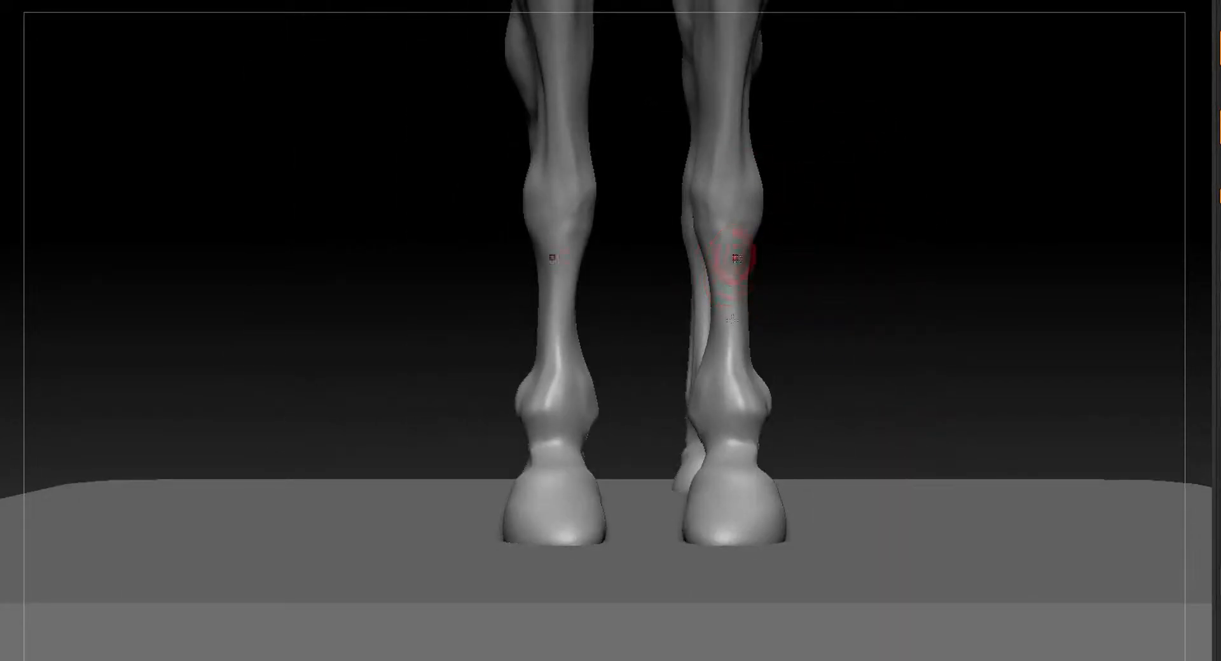
left_click_drag(811, 344, 881, 337)
left_click_drag(835, 136, 826, 356, "alt")
left_click_drag(620, 366, 715, 377)
left_click_drag(846, 375, 826, 299, "alt")
left_click_drag(826, 299, 857, 290, "shift")
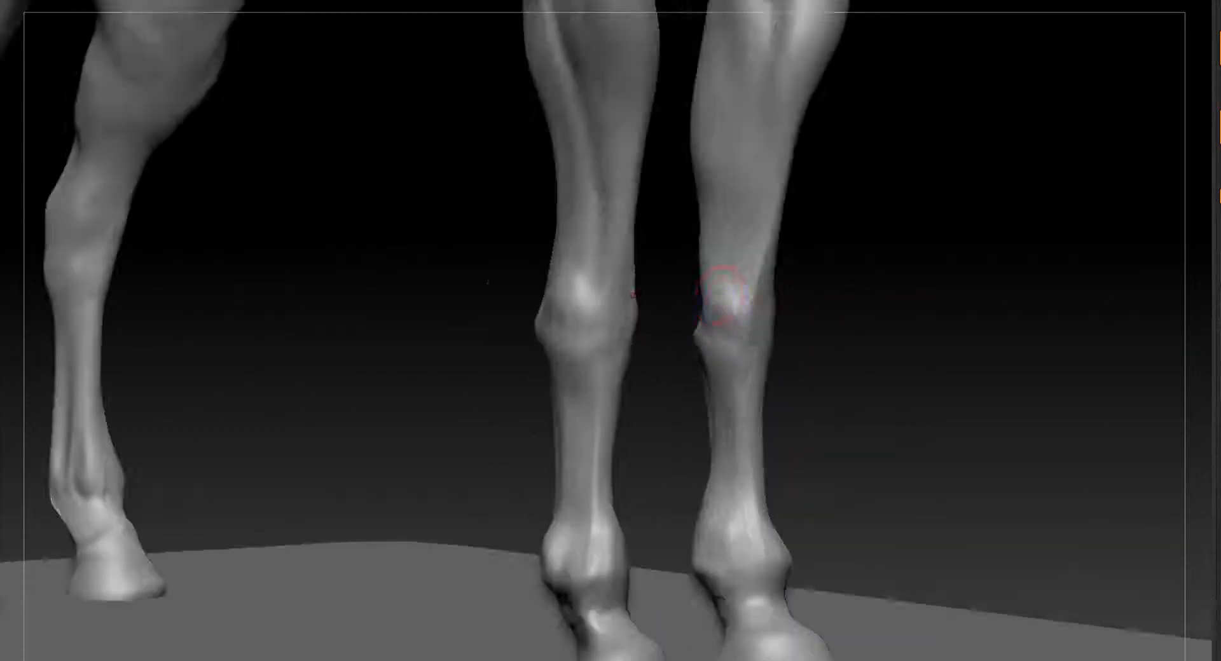
left_click_drag(820, 331, 852, 316, "alt")
left_click_drag(696, 299, 748, 225)
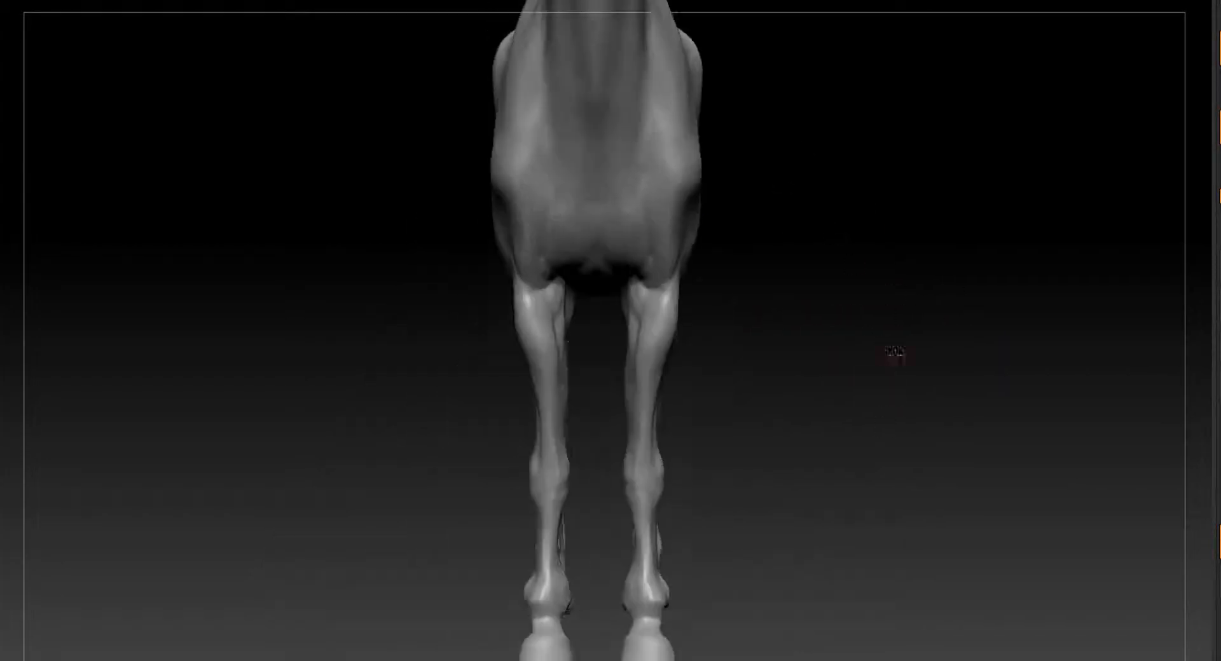
Adjust the foreleg's fetlock and pastern above the hoof in side view.
left_click_drag(892, 370, 865, 446)
left_click_drag(622, 210, 582, 276)
left_click_drag(820, 267, 781, 322)
left_click_drag(763, 381, 660, 398)
left_click_drag(795, 445, 713, 458)
left_click_drag(782, 559, 783, 500)
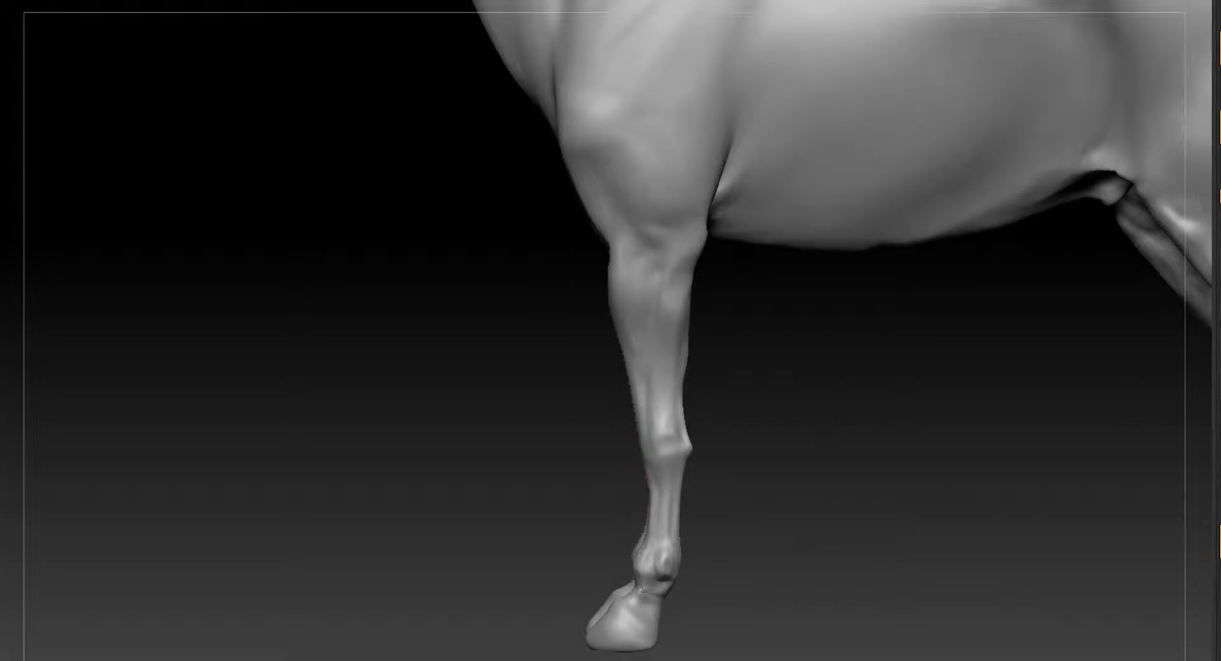
left_click_drag(883, 396, 645, 523)
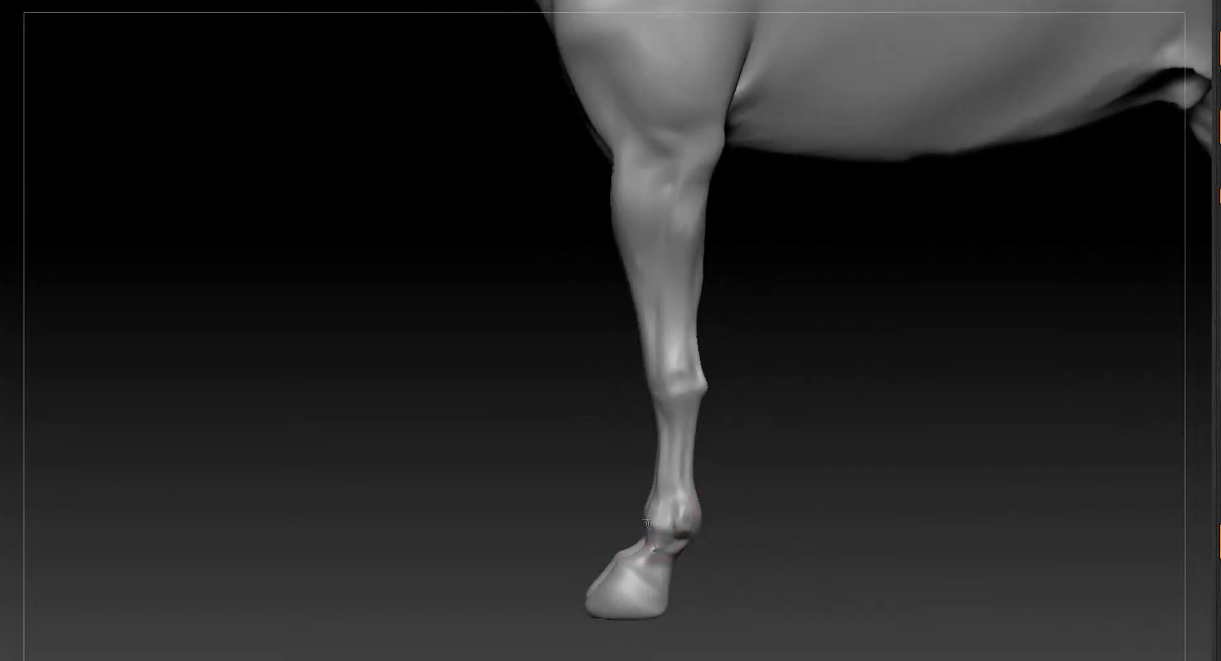
left_click_drag(687, 558, 985, 475)
mouse_move(678, 557)
left_mouse_down()
mouse_move(826, 441)
mouse_move(791, 403)
mouse_move(809, 386)
mouse_move(811, 407)
left_mouse_up()
Carve the muscle separations on the outer upper forearm and define the bend below the elbow.
left_click_drag(625, 294, 596, 453)
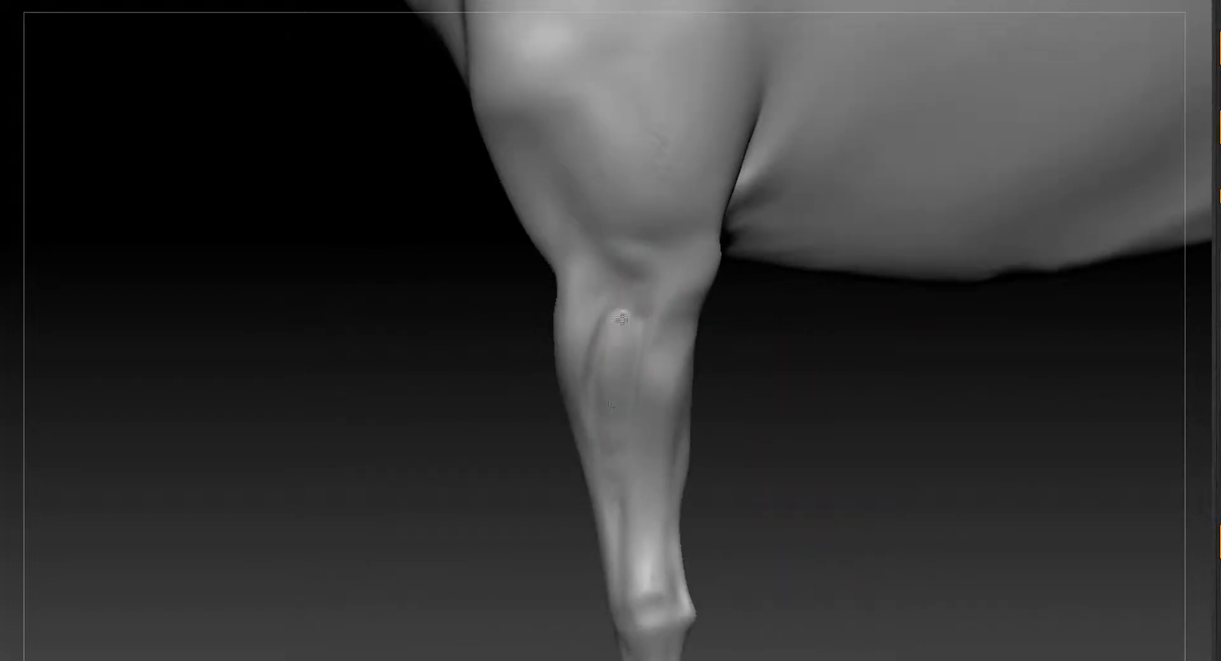
left_click_drag(642, 433, 719, 358)
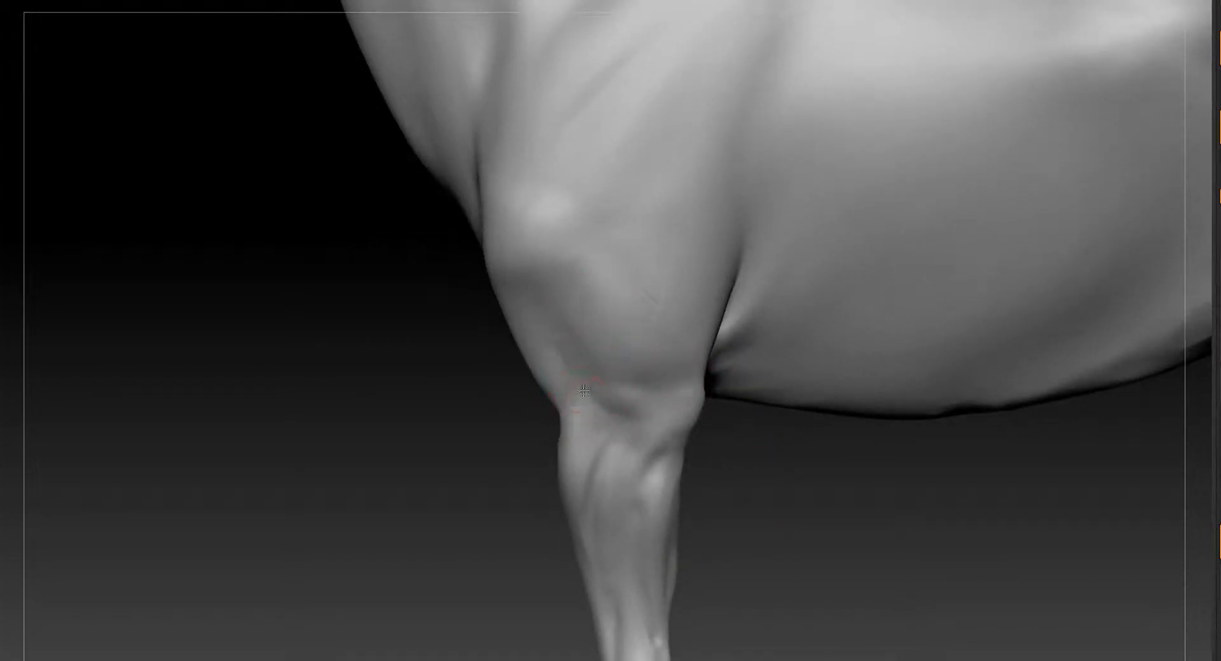
mouse_move(771, 501)
left_mouse_down()
mouse_move(602, 363)
mouse_move(673, 401)
left_mouse_up()
Carve a vertical muscle separation down the outer face of the forearm above the knee.
right_click_drag(775, 471, 755, 398, "ctrl")
right_click_drag(717, 439, 719, 474)
right_click_drag(719, 474, 716, 394, "ctrl")
mouse_move(686, 439)
right_mouse_down()
mouse_move(750, 444)
mouse_move(720, 421)
mouse_move(747, 463)
mouse_move(781, 455)
right_mouse_up()
right_click_drag(702, 533, 690, 302, "alt")
left_click_drag(647, 229, 641, 315)
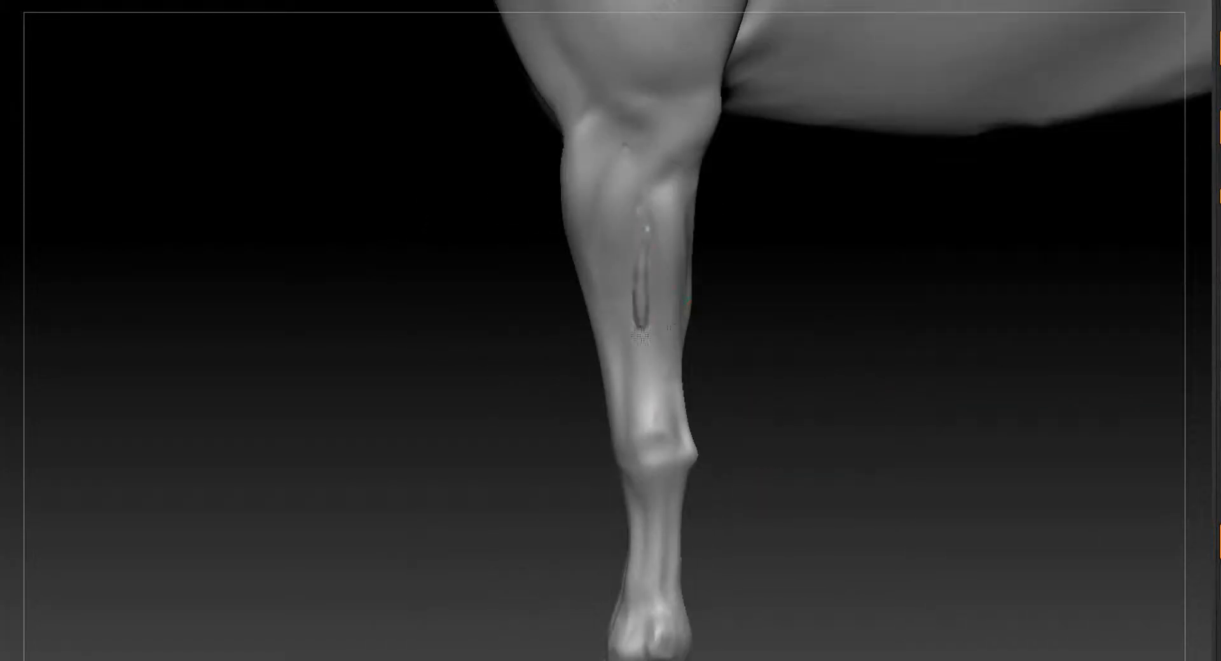
Blend the forearm groove down to the knee and refine the knee's center and the tendons at the fetlock.
right_click_drag(750, 451, 750, 372, "alt")
left_click_drag(644, 268, 662, 403)
right_click_drag(745, 416, 753, 334, "alt")
left_click_drag(672, 313, 660, 394)
right_click_drag(745, 420, 711, 435)
left_click_drag(669, 506, 644, 547)
mouse_move(717, 472)
right_mouse_down()
mouse_move(751, 463)
mouse_move(751, 357)
mouse_move(780, 634)
mouse_move(785, 546)
right_mouse_up()
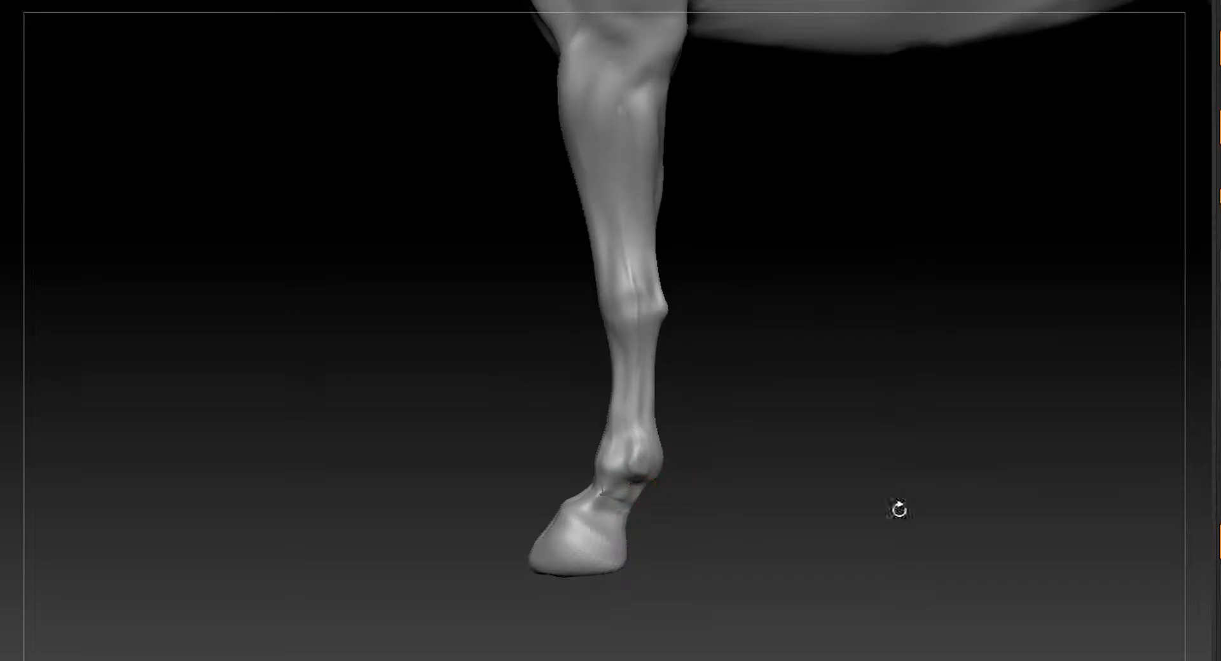
Refine the rear contour of the hind legs around the hocks.
right_click_drag(922, 504, 918, 576, "ctrl")
right_click_drag(733, 458, 778, 86, "ctrl")
right_click_drag(666, 453, 916, 621, "ctrl")
right_click_drag(1090, 554, 971, 570, "alt")
mouse_move(971, 570)
right_mouse_down("ctrl")
mouse_move(1037, 605)
mouse_move(1077, 422)
mouse_move(1199, 434)
right_mouse_up("ctrl")
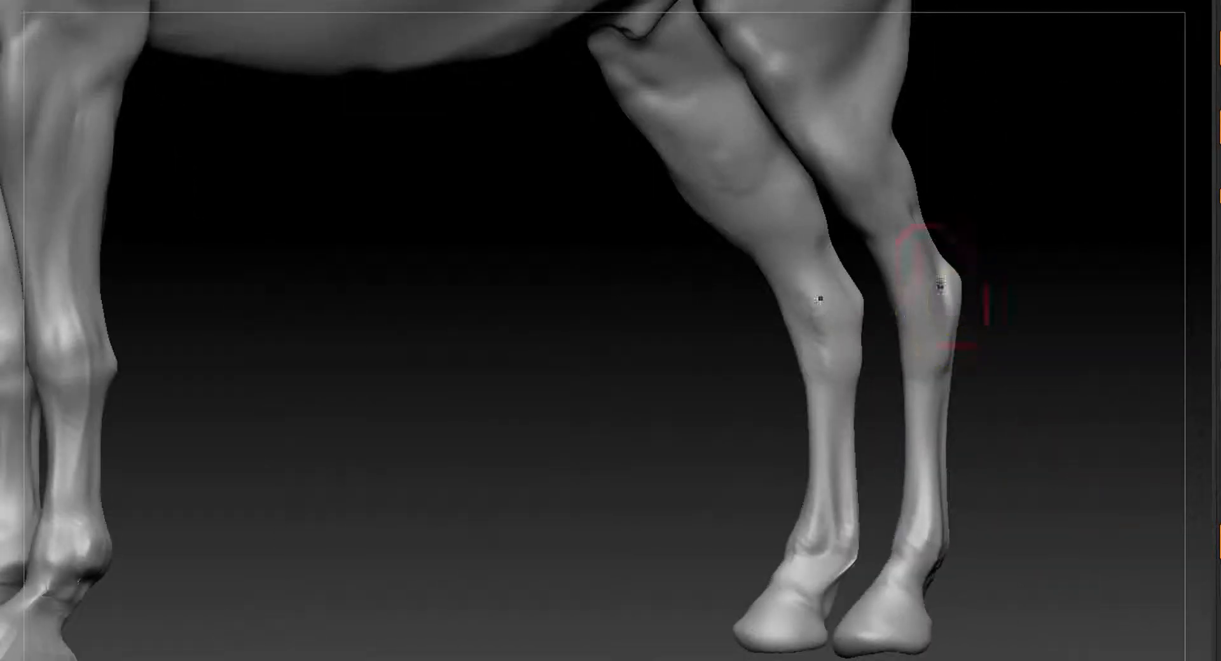
left_click_drag(1044, 247, 1011, 251)
left_click_drag(1110, 292, 1018, 303)
right_click_drag(983, 432, 1031, 456)
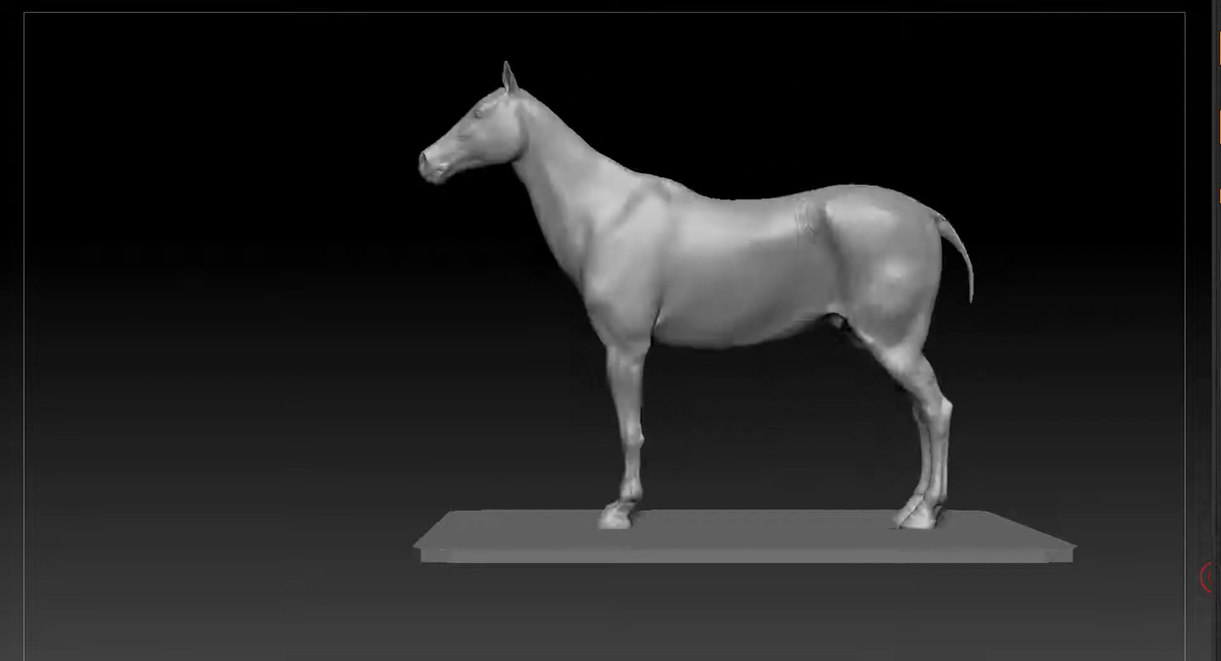
Sculpt a soft muscle groove across the neck base just ahead of the withers.
right_click_drag(1068, 466, 761, 500, "ctrl")
left_click_drag(762, 499, 675, 502)
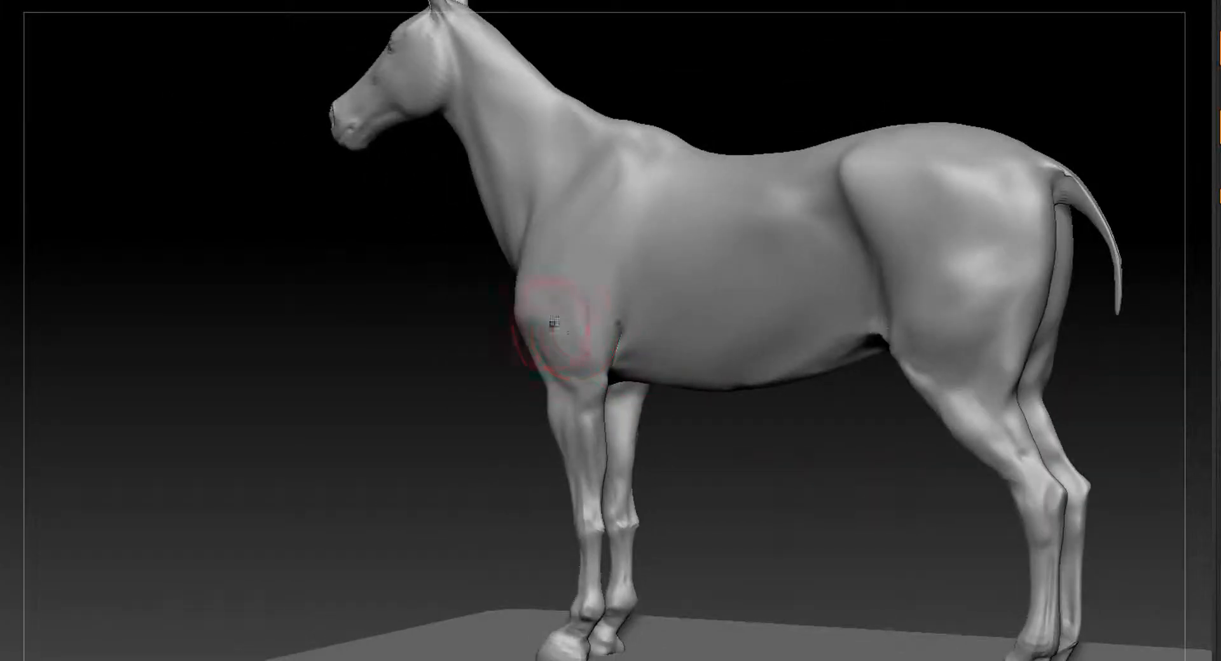
right_click_drag(525, 298, 855, 420, "ctrl")
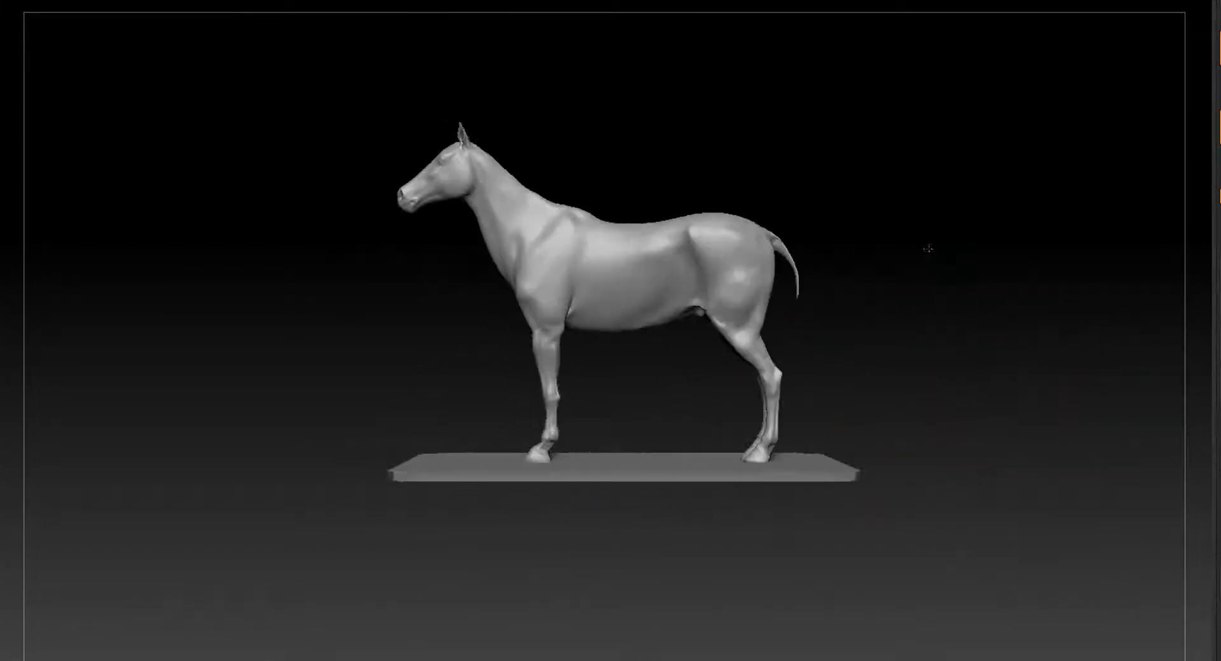
right_click_drag(931, 249, 620, 115, "ctrl")
left_click_drag(534, 218, 570, 246)
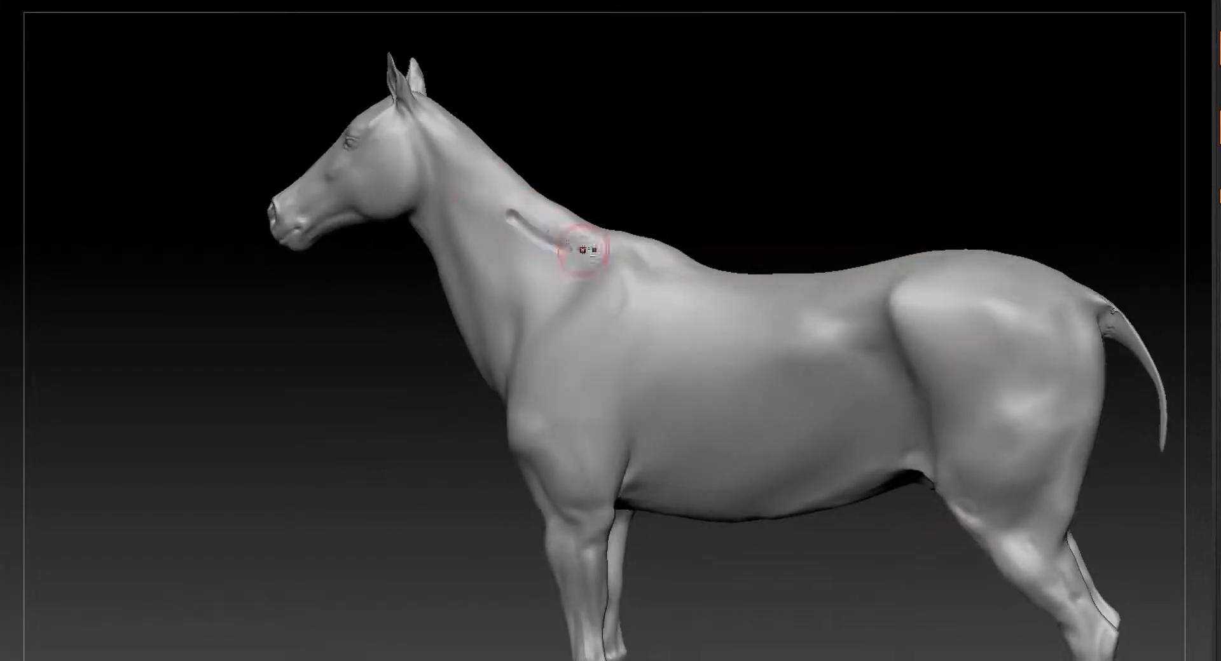
right_click_drag(570, 246, 534, 212)
Deepen the hollow of the upper flank in front of the point of the hip.
right_click_drag(620, 166, 916, 407, "ctrl")
mouse_move(916, 407)
right_mouse_down()
mouse_move(996, 410)
mouse_move(1081, 559)
right_mouse_up()
right_click_drag(1081, 560, 843, 407, "ctrl")
right_click_drag(832, 525, 888, 429)
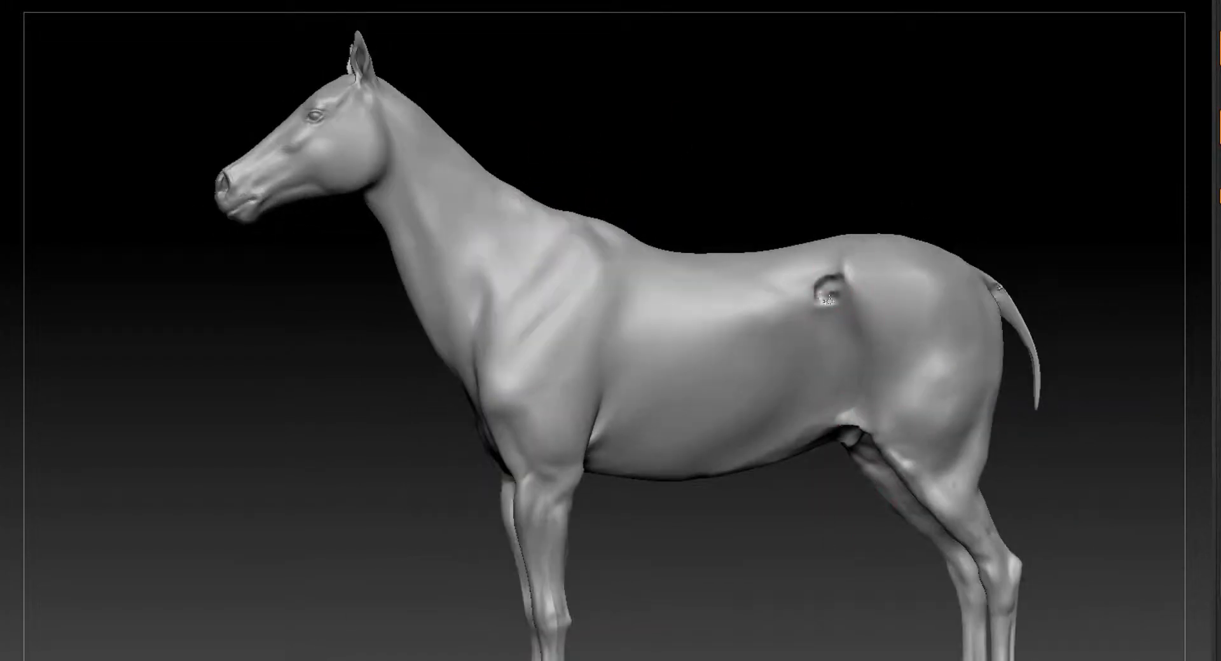
mouse_move(833, 281)
right_mouse_down("ctrl")
mouse_move(823, 289)
mouse_move(1043, 343)
mouse_move(1001, 349)
mouse_move(838, 250)
right_mouse_up("ctrl")
left_click_drag(843, 290, 826, 309)
right_click_drag(827, 308, 979, 381, "ctrl")
mouse_move(980, 381)
right_mouse_down()
mouse_move(1074, 297)
mouse_move(1049, 365)
mouse_move(804, 496)
mouse_move(676, 485)
mouse_move(557, 382)
right_mouse_up()
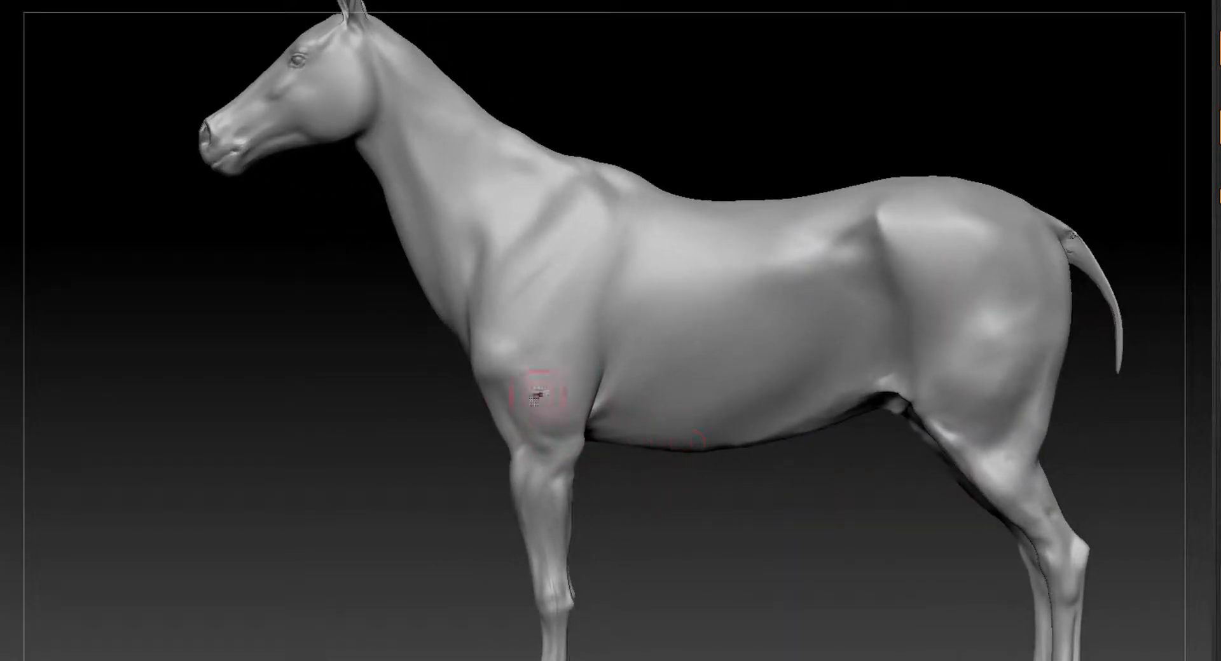
Adjust the breast contour and the front of the shoulder above the foreleg, checking from several angles.
right_click_drag(501, 424, 626, 441)
left_click_drag(438, 401, 455, 422, "ctrl")
left_click(572, 420, "ctrl")
right_click_drag(572, 420, 656, 408)
right_click_drag(453, 422, 600, 502)
left_click_drag(606, 518, 621, 566, "ctrl")
right_click_drag(621, 566, 690, 5)
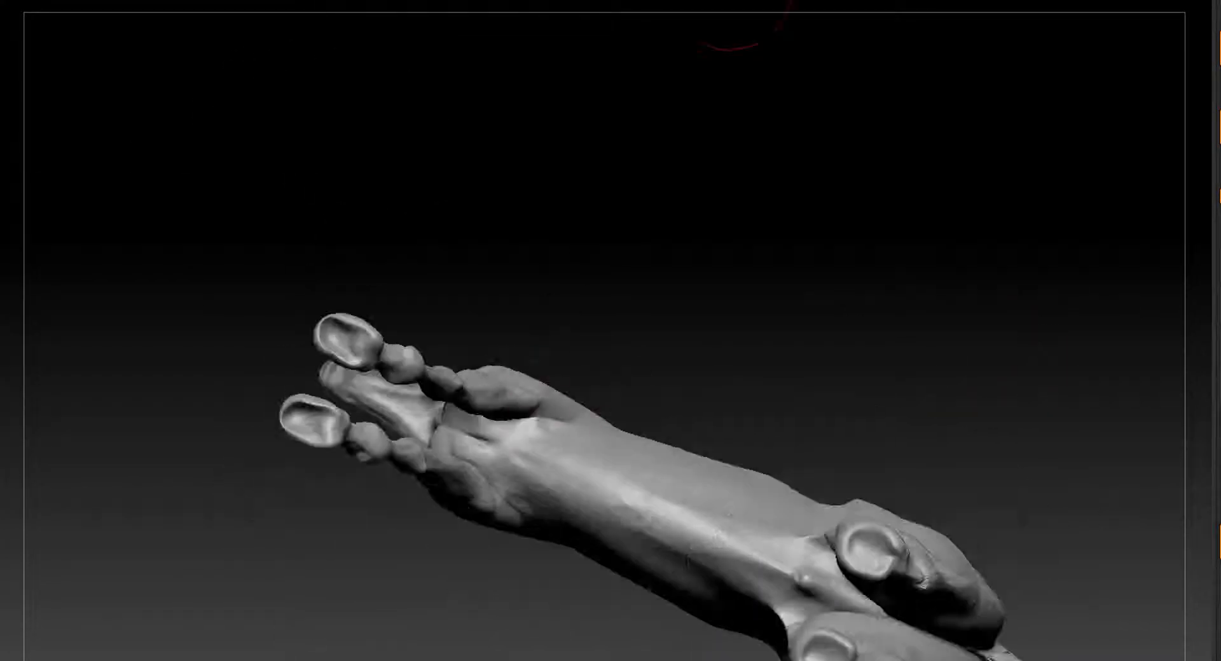
right_click_drag(523, 418, 453, 322)
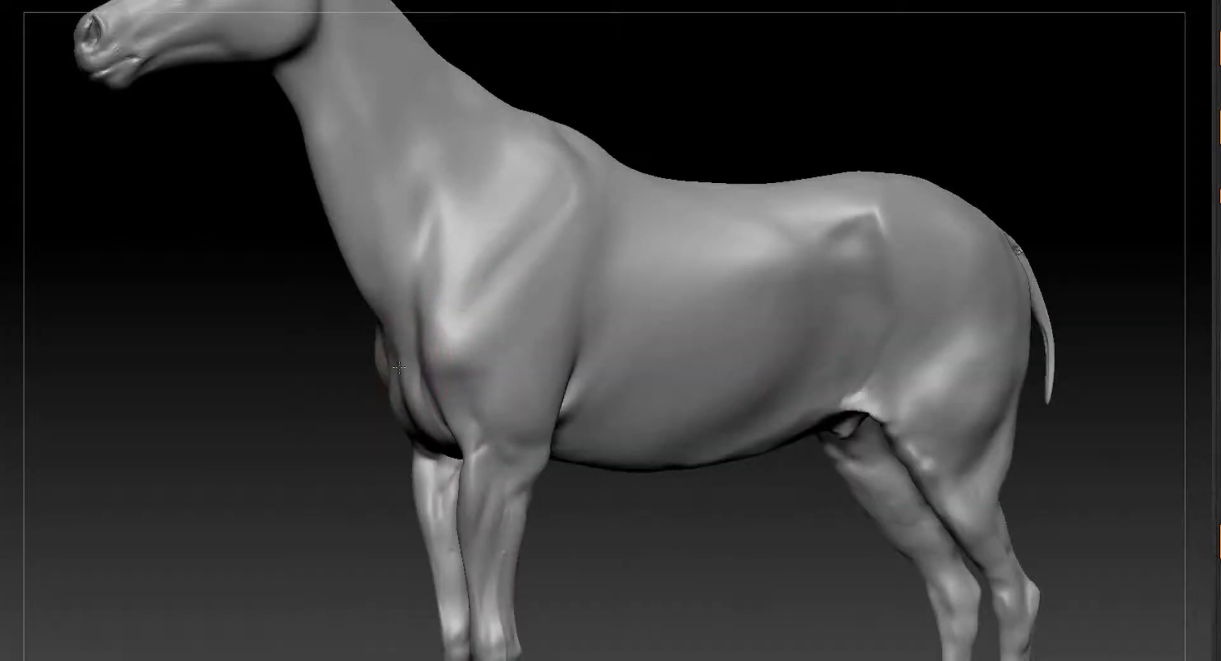
mouse_move(357, 428)
right_mouse_down()
mouse_move(371, 471)
mouse_move(695, 166)
mouse_move(662, 535)
mouse_move(576, 326)
right_mouse_up()
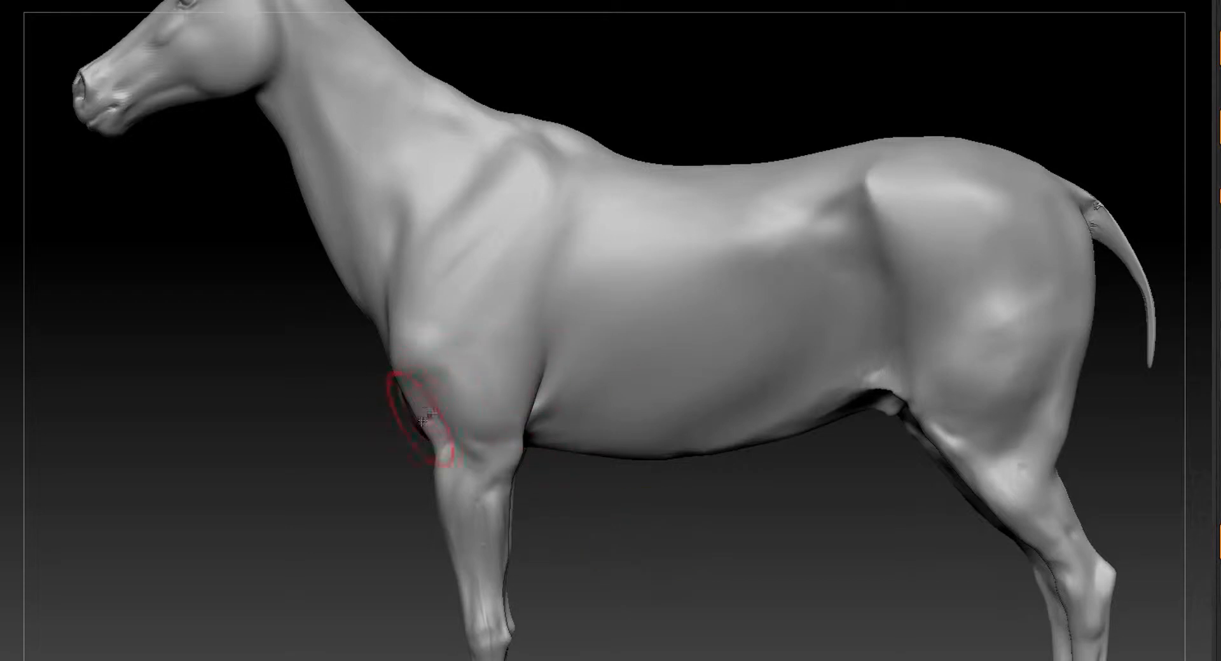
Refine the upper forearm contours where they meet the elbow and chest, working in side and front view.
right_click_drag(506, 444, 740, 254, "ctrl")
right_click_drag(740, 255, 740, 509, "ctrl")
right_click_drag(522, 496, 521, 346)
right_click_drag(522, 346, 433, 470, "ctrl")
right_click_drag(525, 480, 512, 480)
right_click_drag(642, 470, 649, 376, "ctrl")
right_click_drag(649, 375, 779, 439)
right_click_drag(779, 439, 813, 387)
right_click_drag(763, 356, 853, 318, "ctrl")
right_click_drag(852, 318, 817, 318)
right_click_drag(817, 318, 822, 349, "ctrl")
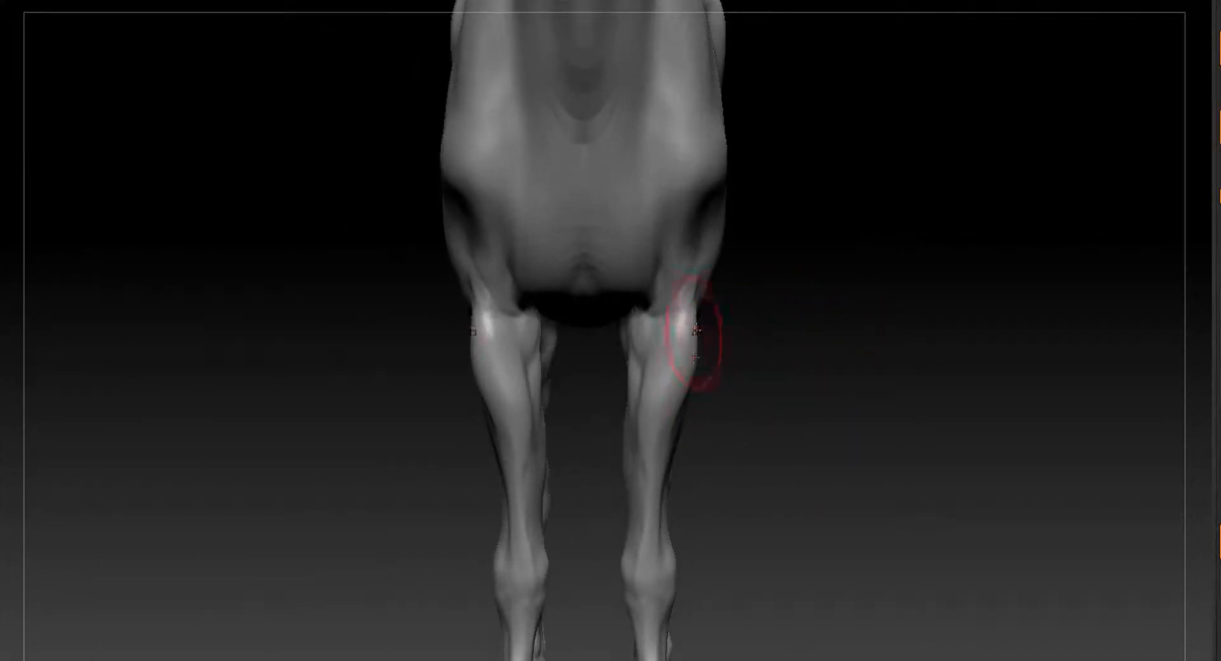
right_click_drag(757, 274, 793, 261)
right_click_drag(827, 305, 868, 210, "ctrl")
Examine the horse's overall form and leg proportions from the front, side, rear and underside.
right_click_drag(868, 255, 572, 177)
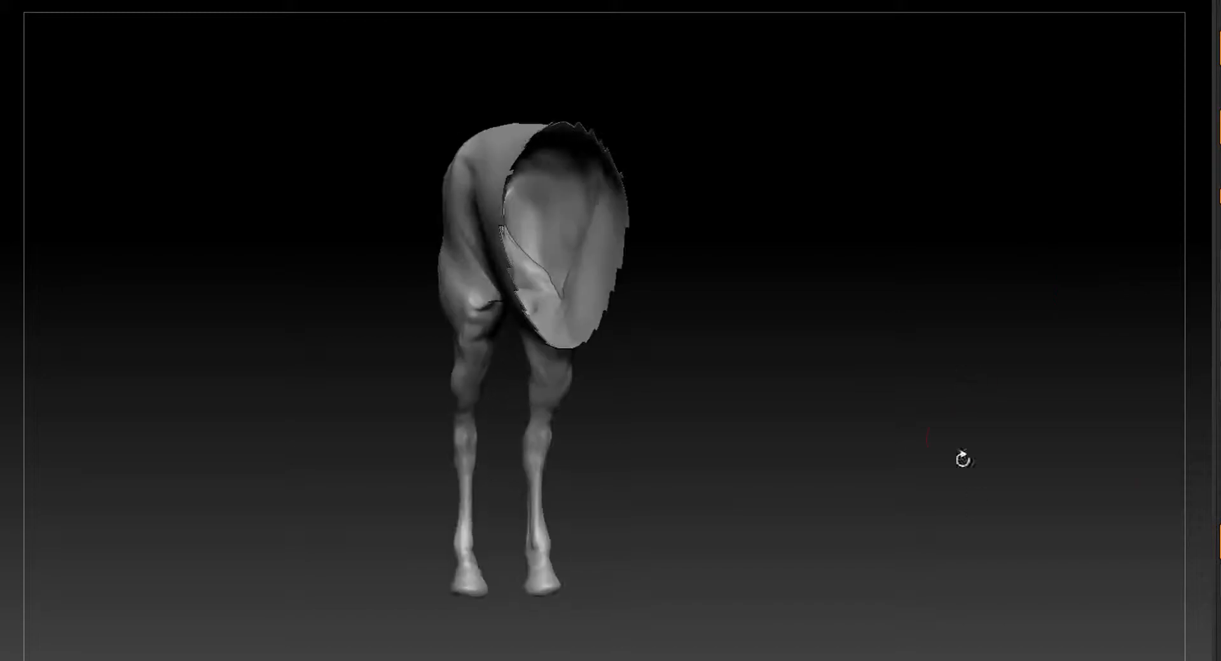
right_click_drag(933, 343, 954, 327)
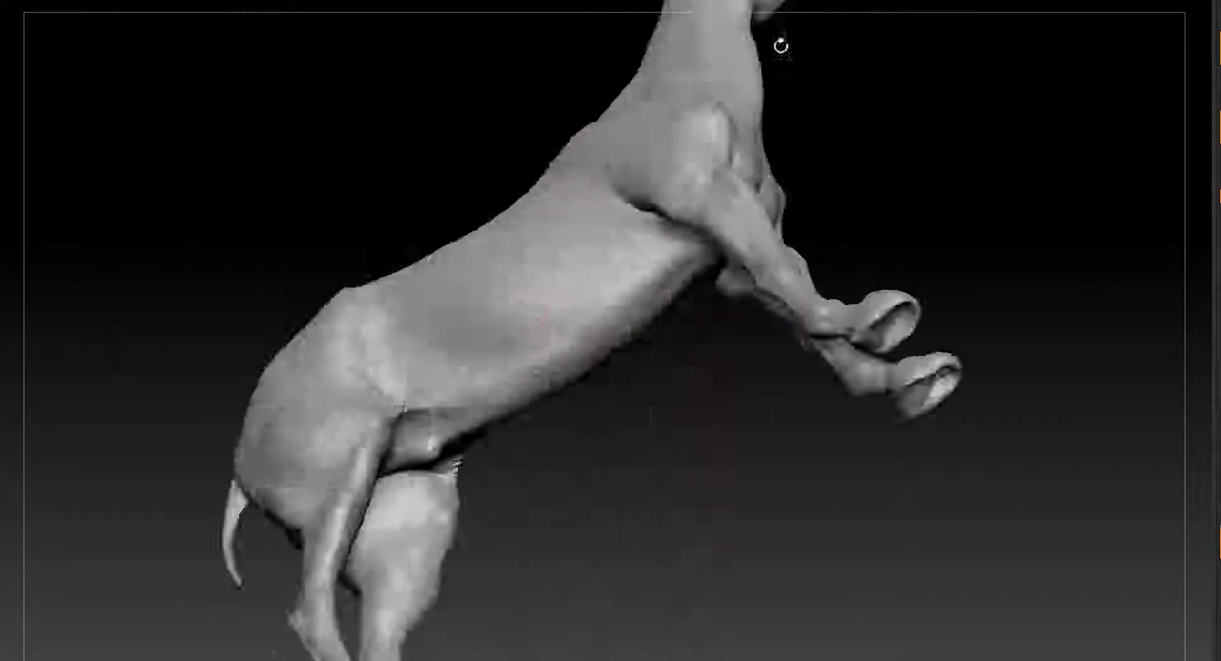
right_click_drag(782, 47, 700, 308)
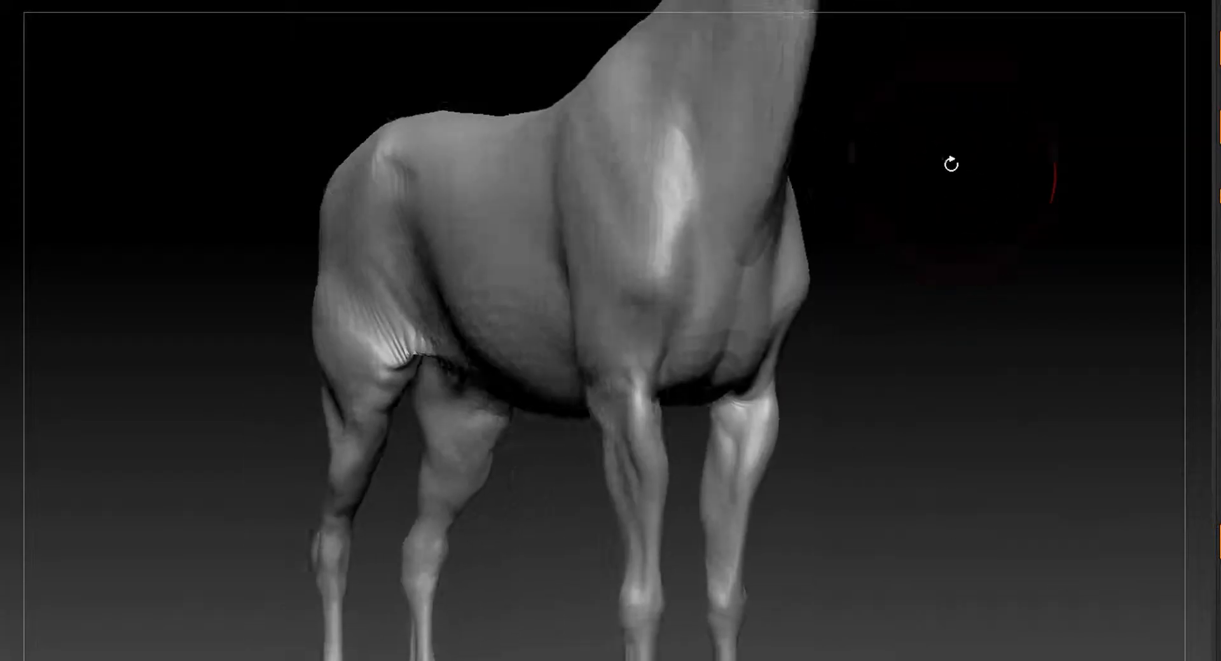
right_click_drag(953, 171, 555, 368)
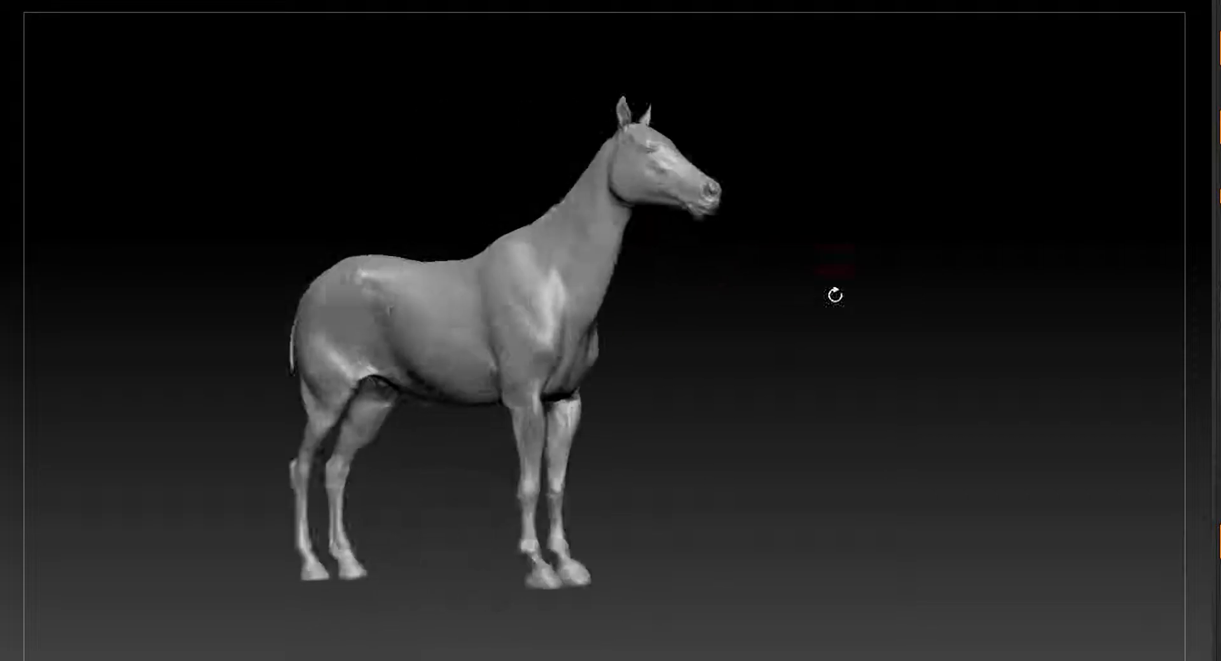
right_click_drag(833, 294, 933, 453)
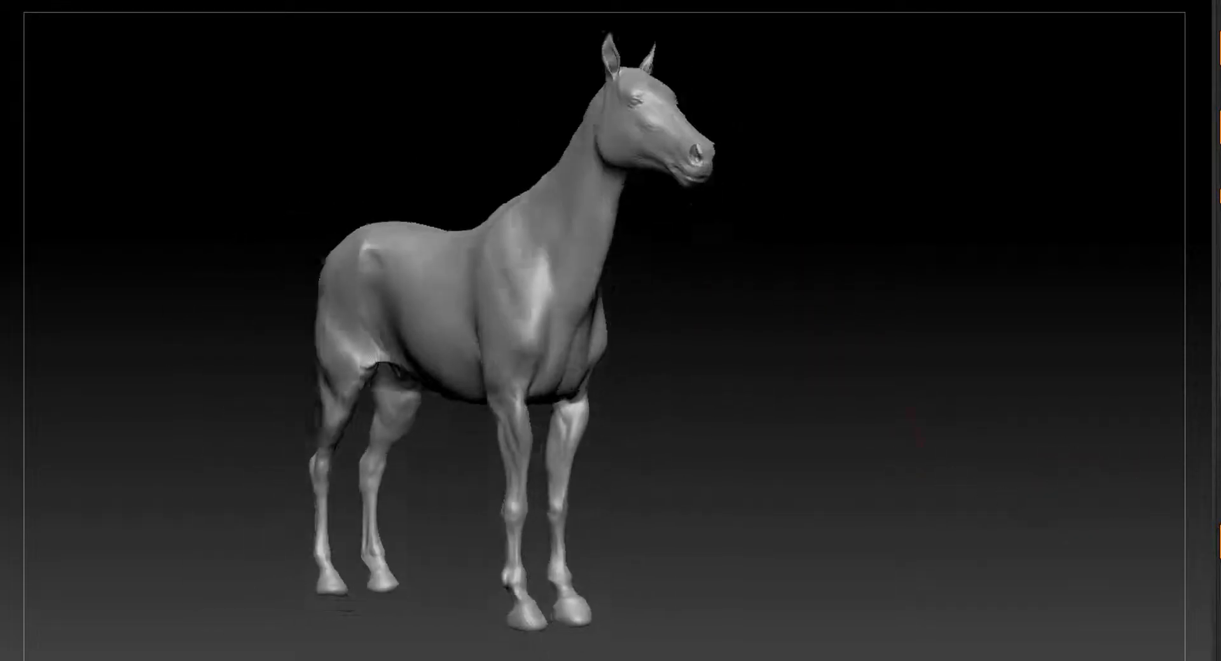
right_click_drag(699, 407, 701, 444)
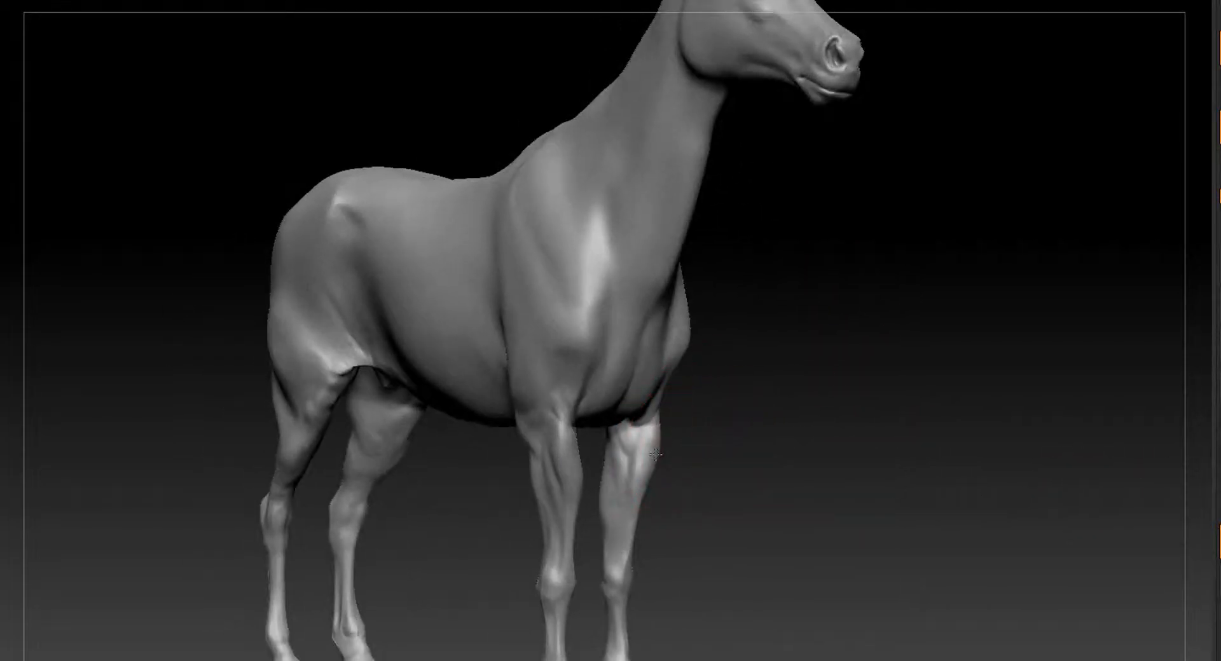
left_click_drag(697, 433, 716, 416, "shift")
left_click_drag(807, 408, 851, 385)
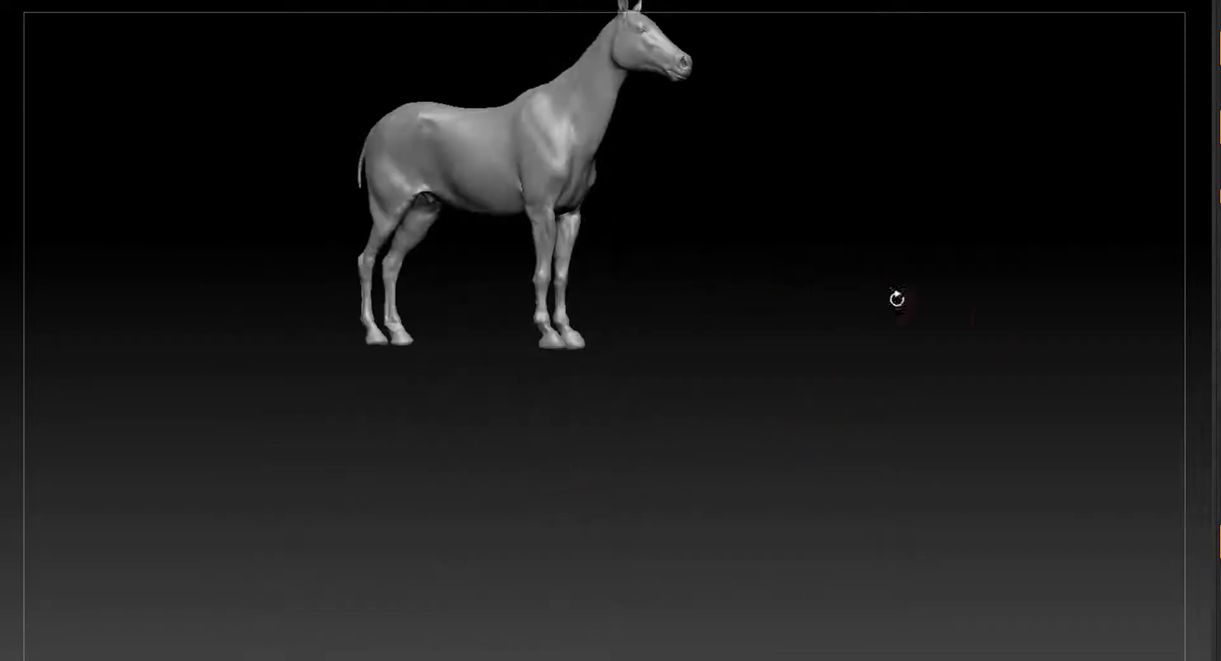
mouse_move(896, 299)
left_mouse_down()
mouse_move(1075, 592)
mouse_move(986, 569)
mouse_move(1106, 534)
left_mouse_up()
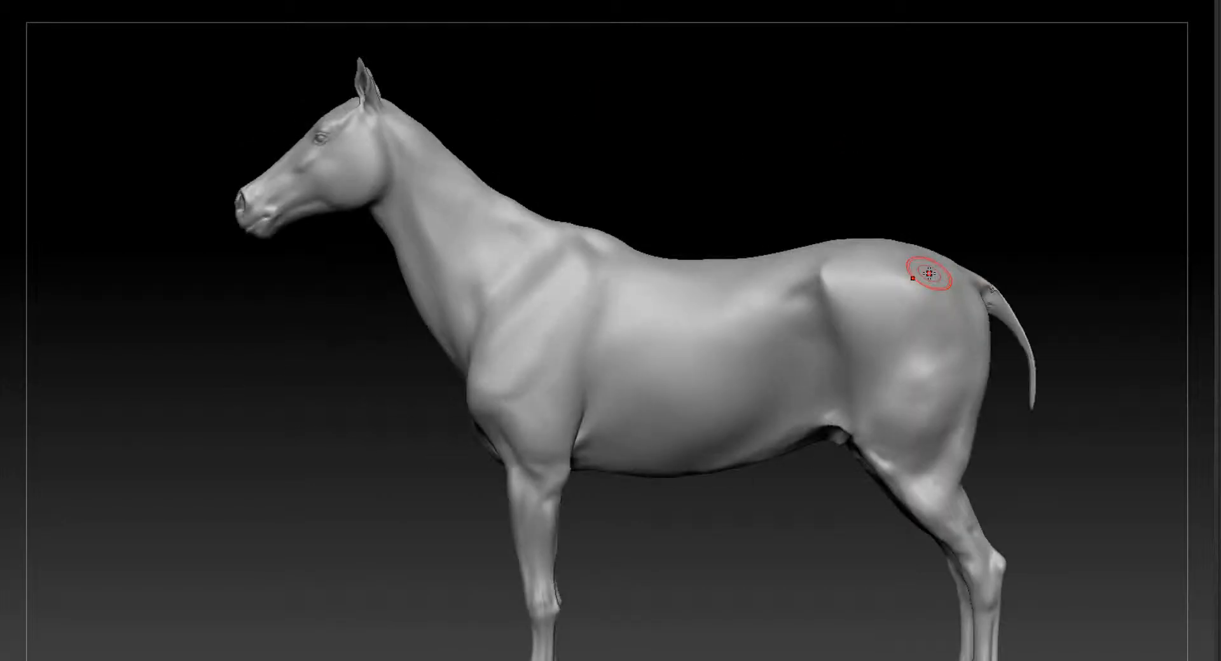
Rework the upper edge of the shoulder blade and carve a row of slanted ribs along the barrel.
left_click_drag(553, 260, 564, 257, "shift")
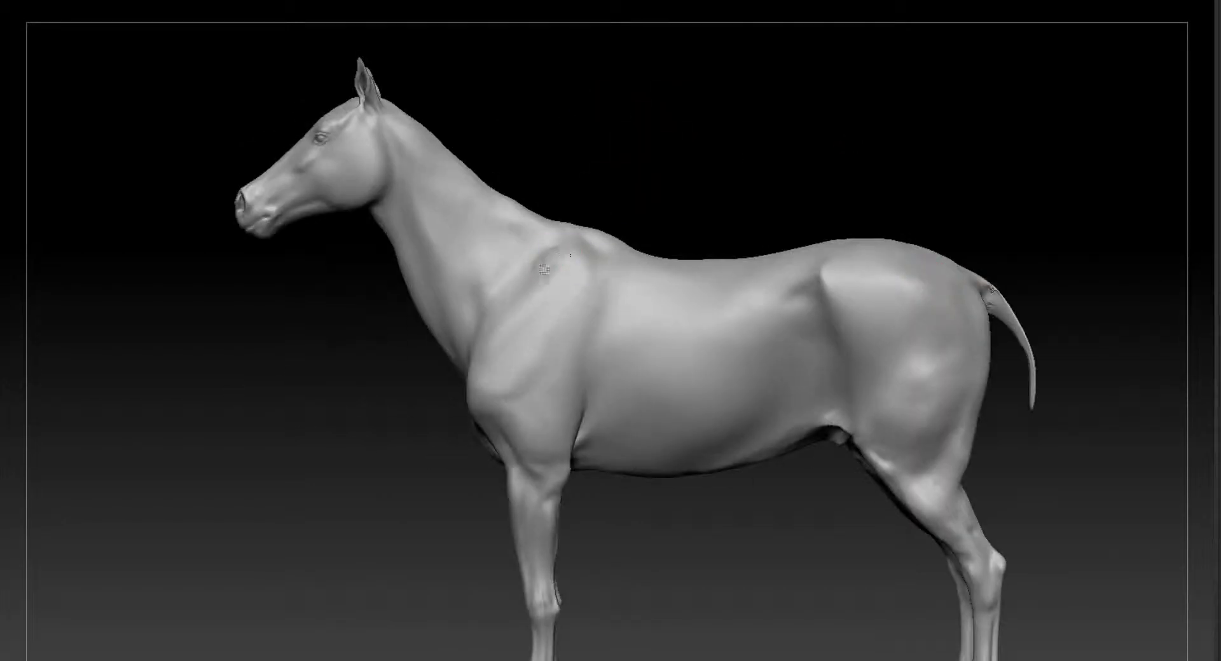
left_click_drag(693, 188, 749, 191)
left_click_drag(676, 193, 623, 191)
right_click_drag(641, 397, 739, 493, "ctrl")
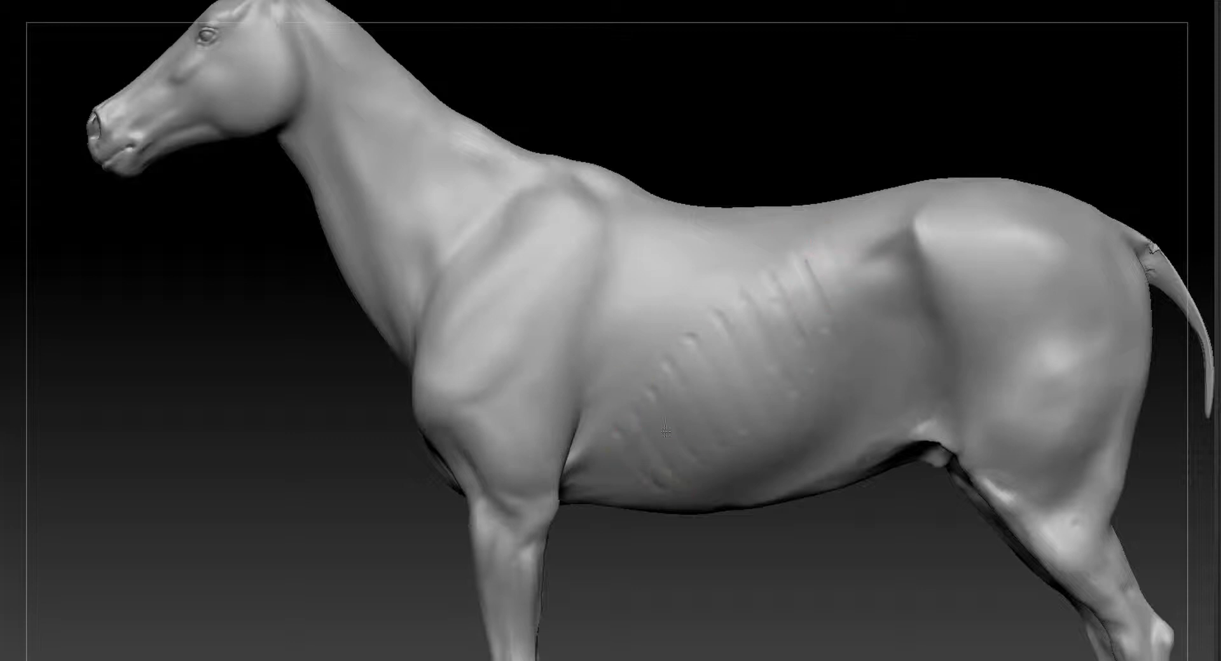
Soften the ribs into the barrel and cut a short groove just ahead of the point of the hip.
mouse_move(707, 464)
right_mouse_down("ctrl")
mouse_move(714, 325)
mouse_move(761, 168)
mouse_move(795, 254)
right_mouse_up("ctrl")
right_click_drag(795, 255, 994, 192)
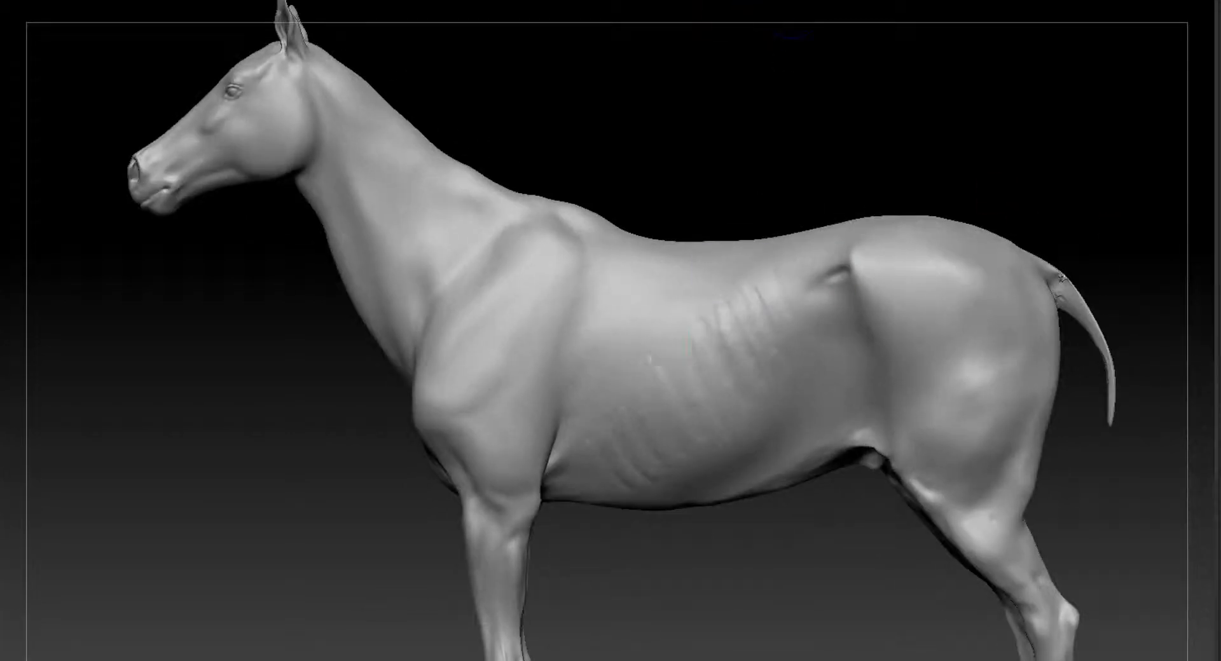
right_click_drag(731, 572, 591, 394, "ctrl")
right_click_drag(591, 394, 552, 538, "ctrl")
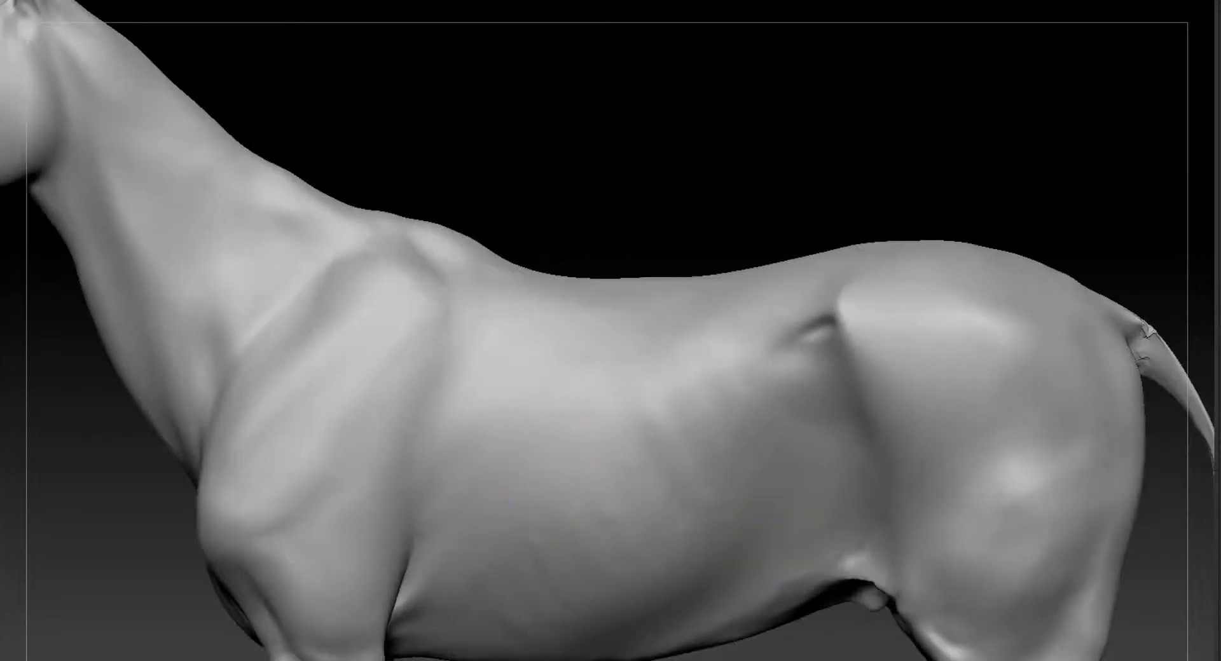
right_click_drag(792, 206, 782, 114, "ctrl")
right_click_drag(782, 115, 903, 134)
Sculpt the outer edges of the breast muscles symmetrically on the front of the chest.
right_click_drag(675, 483, 551, 484)
right_click_drag(551, 483, 506, 399, "ctrl")
left_click_drag(451, 571, 471, 524)
mouse_move(773, 191)
right_mouse_down("ctrl")
mouse_move(769, 157)
mouse_move(723, 251)
mouse_move(725, 210)
right_mouse_up("ctrl")
mouse_move(1018, 305)
right_mouse_down("ctrl")
mouse_move(1036, 418)
mouse_move(1064, 407)
right_mouse_up("ctrl")
right_click_drag(1064, 407, 1068, 445, "ctrl")
right_click_drag(742, 186, 868, 173, "alt")
left_click_drag(362, 422, 377, 388)
Define the separation between the breast muscles and the shoulders from the base of the neck downward.
right_click_drag(744, 194, 764, 280, "alt")
right_click_drag(611, 197, 712, 203)
left_click_drag(382, 414, 365, 503)
mouse_move(547, 254)
right_mouse_down()
mouse_move(621, 220)
mouse_move(509, 222)
right_mouse_up()
left_click_drag(382, 426, 361, 484)
left_click_drag(637, 208, 650, 132)
Sculpt the breastbone area at the center of the chest below the neck and smooth the transition.
left_click(1216, 267)
left_click(1216, 267)
left_click_drag(675, 299, 624, 292)
mouse_move(788, 286)
left_mouse_down("alt")
mouse_move(864, 240)
mouse_move(852, 331)
mouse_move(935, 289)
mouse_move(899, 259)
mouse_move(905, 357)
mouse_move(830, 291)
mouse_move(836, 349)
left_mouse_up("alt")
left_click_drag(438, 381, 434, 433, "shift")
left_click_drag(826, 306, 855, 298)
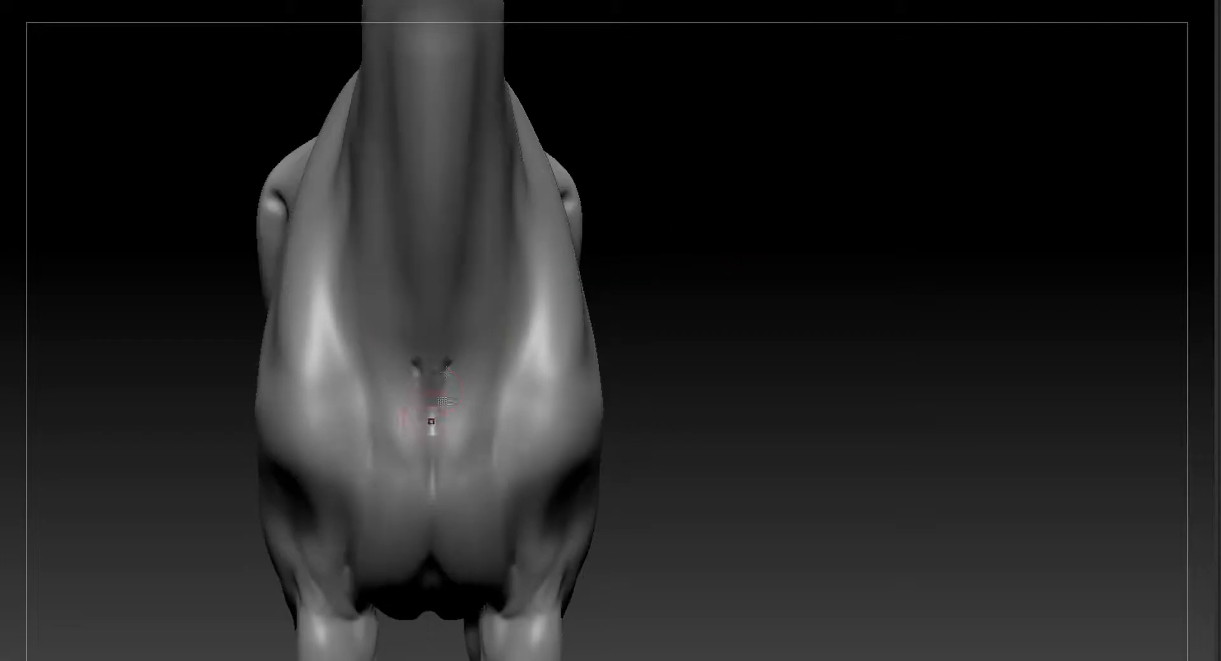
left_click_drag(725, 338, 672, 379, "alt")
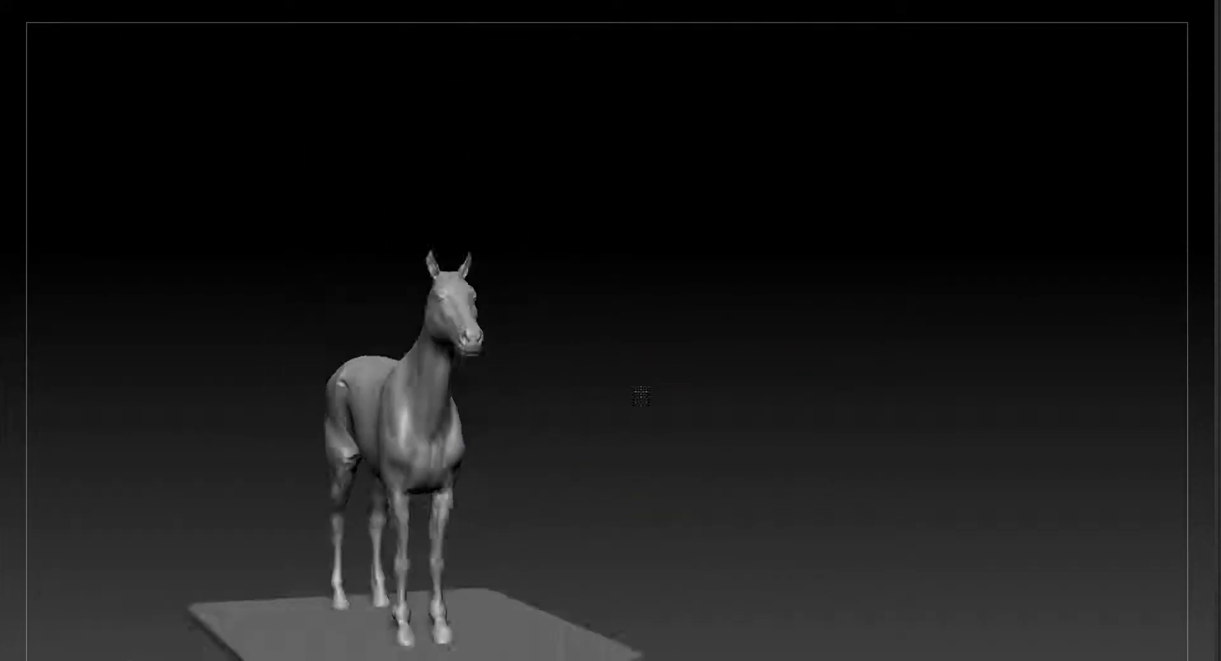
Refine the muscle forms on the front of the upper forearms below the chest.
left_click_drag(641, 397, 573, 394)
left_click_drag(795, 407, 848, 333, "alt")
left_click_drag(665, 318, 717, 306)
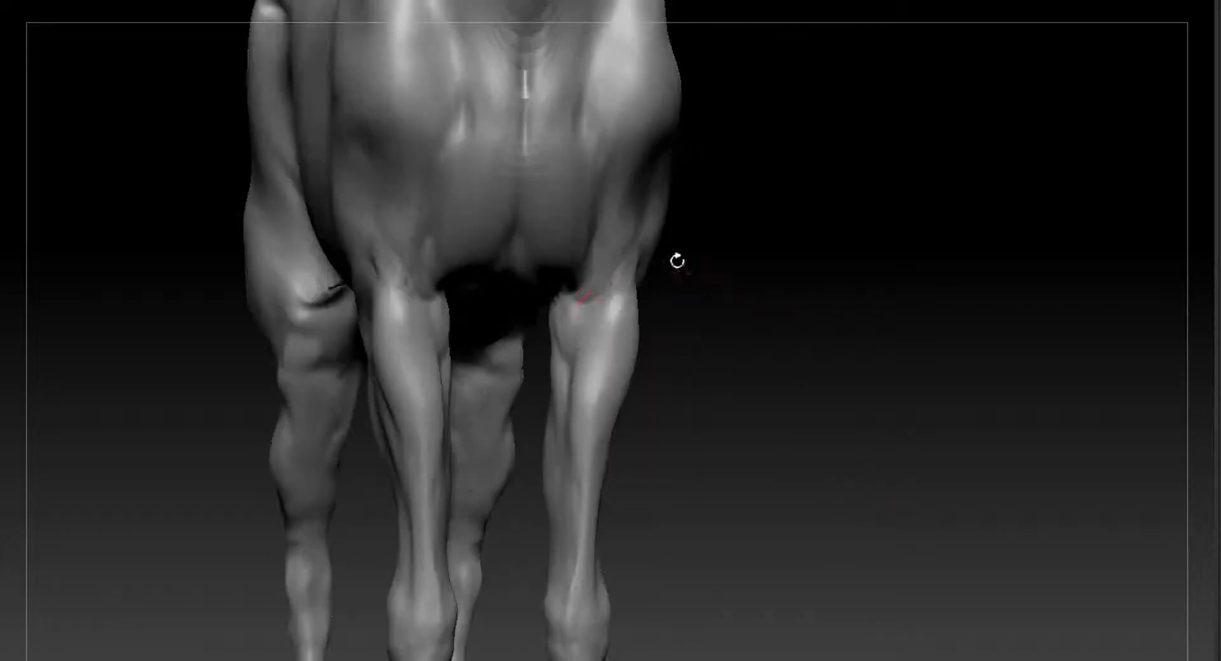
left_click_drag(757, 502, 773, 337, "alt")
mouse_move(846, 356)
left_mouse_down()
mouse_move(795, 350)
mouse_move(890, 347)
left_mouse_up()
left_click_drag(620, 438, 612, 315)
left_click_drag(814, 265, 675, 248)
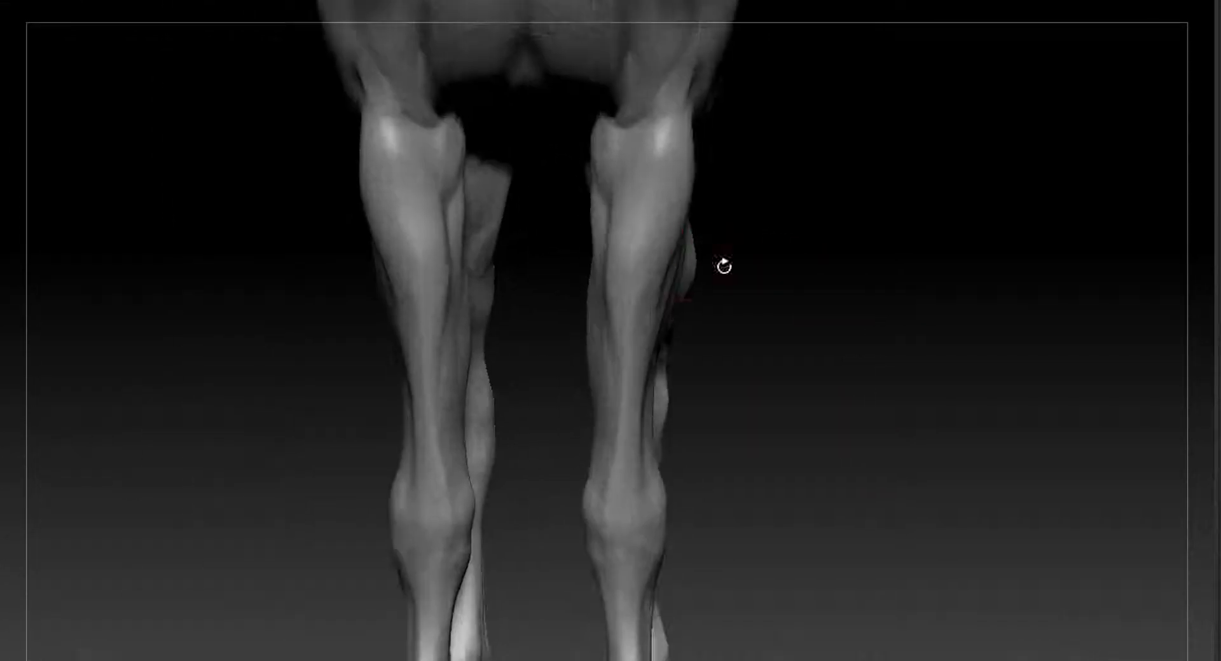
Refine the outer edge of the front knees in front view.
mouse_move(806, 468)
left_mouse_down("alt")
mouse_move(839, 227)
mouse_move(1036, 250)
mouse_move(890, 264)
left_mouse_up("alt")
left_click_drag(658, 499, 653, 518)
mouse_move(890, 381)
left_mouse_down("alt")
mouse_move(927, 316)
mouse_move(955, 425)
mouse_move(827, 439)
mouse_move(899, 387)
mouse_move(855, 273)
left_mouse_up("alt")
Carve the groove between the hind leg's Achilles tendon and shin, running down the outer side of the hock.
left_click_drag(825, 445, 932, 270)
left_click_drag(931, 270, 987, 458, "alt")
left_click_drag(987, 457, 1026, 518, "shift")
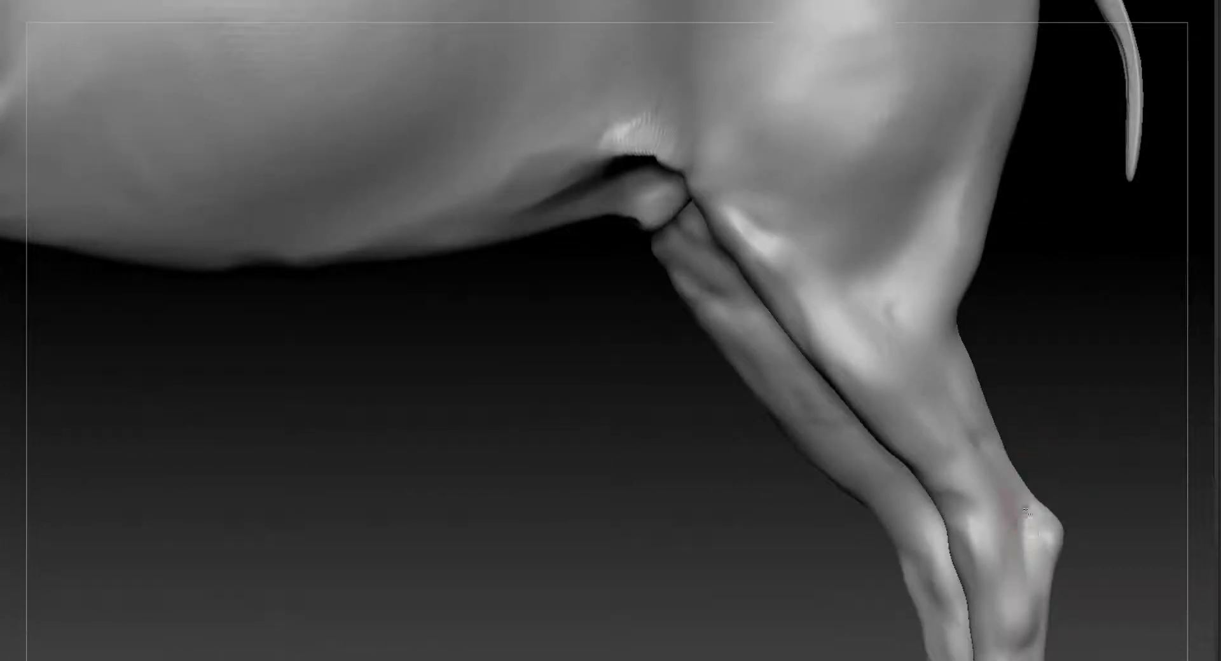
left_click_drag(1035, 575, 1012, 399, "alt")
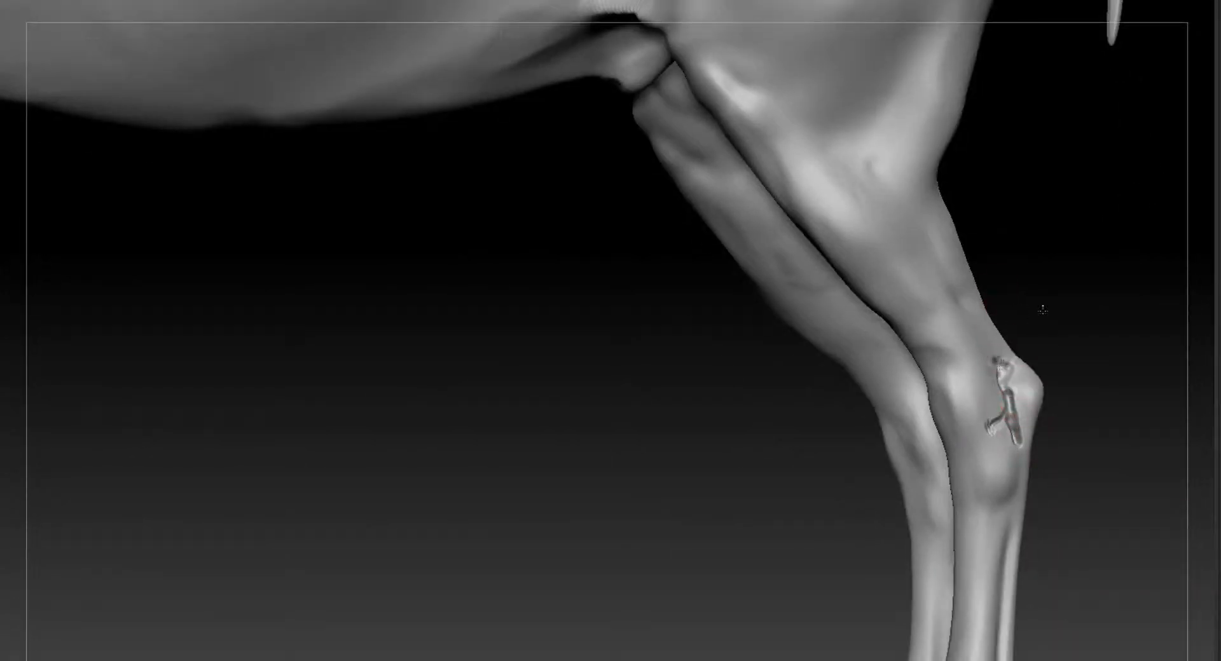
left_click_drag(1017, 315, 1016, 329)
left_click_drag(1112, 314, 1100, 332)
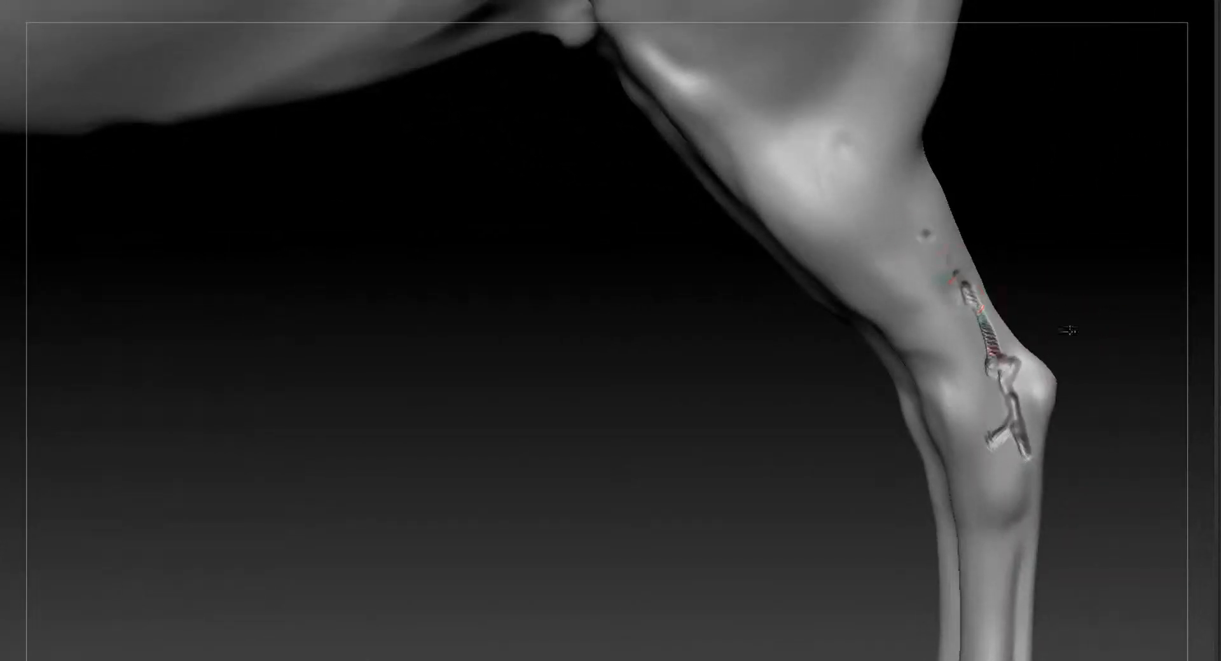
left_click_drag(1001, 360, 840, 1, "alt")
Deepen the hollow ahead of the Achilles tendon and shape the tendon above the point of the hock.
left_click_drag(1059, 271, 1073, 341, "alt")
left_click_drag(1009, 199, 1023, 249, "alt")
left_click_drag(902, 216, 952, 294)
mouse_move(1005, 287)
left_mouse_down("alt")
mouse_move(925, 214)
mouse_move(997, 261)
left_mouse_up("alt")
mouse_move(860, 183)
left_mouse_down()
mouse_move(890, 193)
mouse_move(931, 255)
left_mouse_up()
mouse_move(1011, 274)
left_mouse_down("alt")
mouse_move(979, 198)
mouse_move(1107, 197)
left_mouse_up("alt")
left_click_drag(1018, 204, 1030, 267, "alt")
mouse_move(918, 210)
left_mouse_down()
mouse_move(922, 264)
mouse_move(1043, 277)
mouse_move(998, 305)
left_mouse_up()
mouse_move(992, 254)
left_mouse_down("alt")
mouse_move(1005, 299)
mouse_move(979, 306)
left_mouse_up("alt")
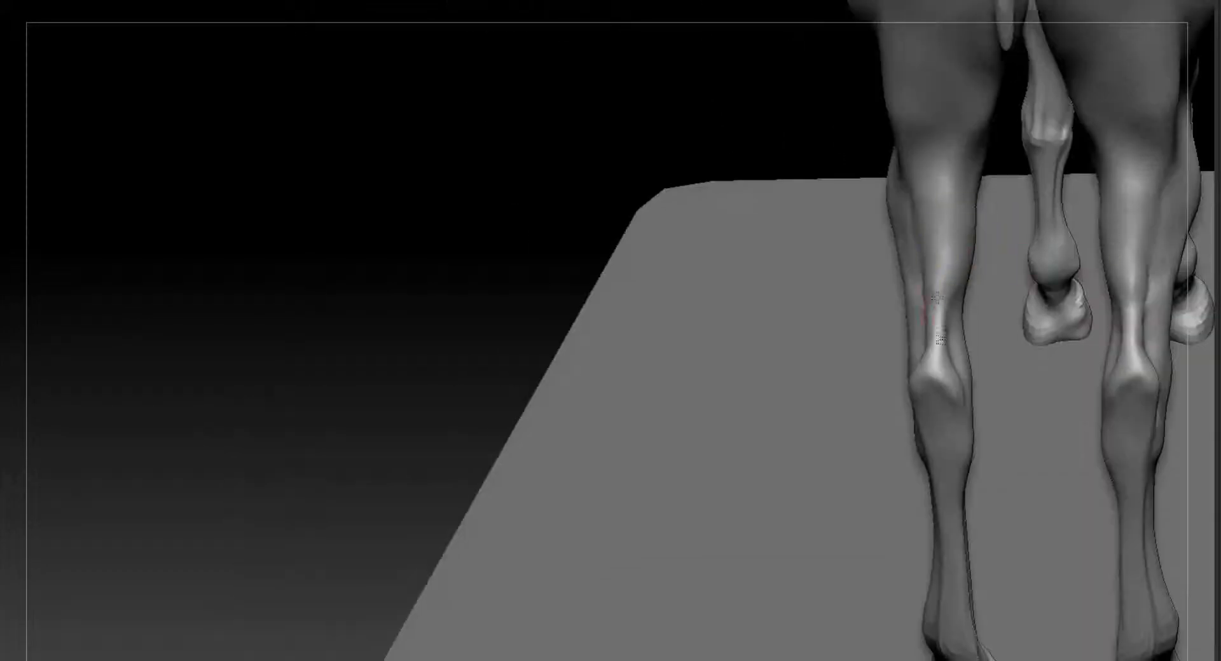
Shape the point of the hind leg's hock and mark a small hollow on its side.
left_click_drag(547, 280, 687, 245)
left_click_drag(890, 286, 992, 279)
left_click_drag(992, 280, 1005, 356, "alt")
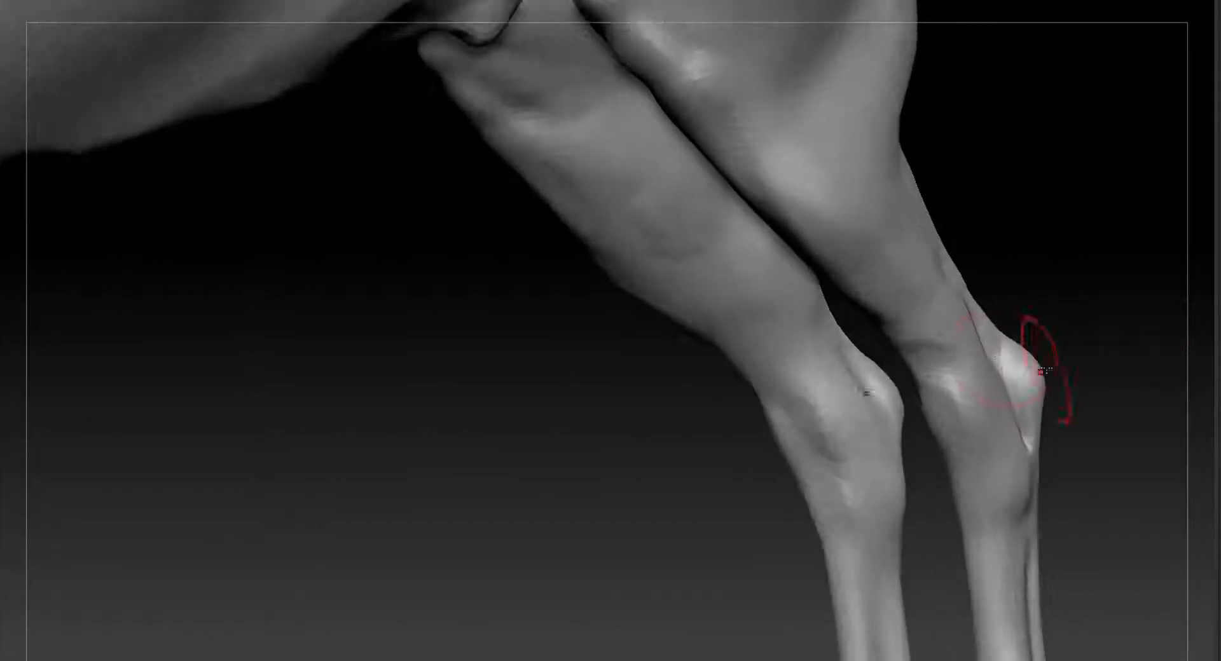
left_click_drag(1092, 514, 1062, 339, "alt")
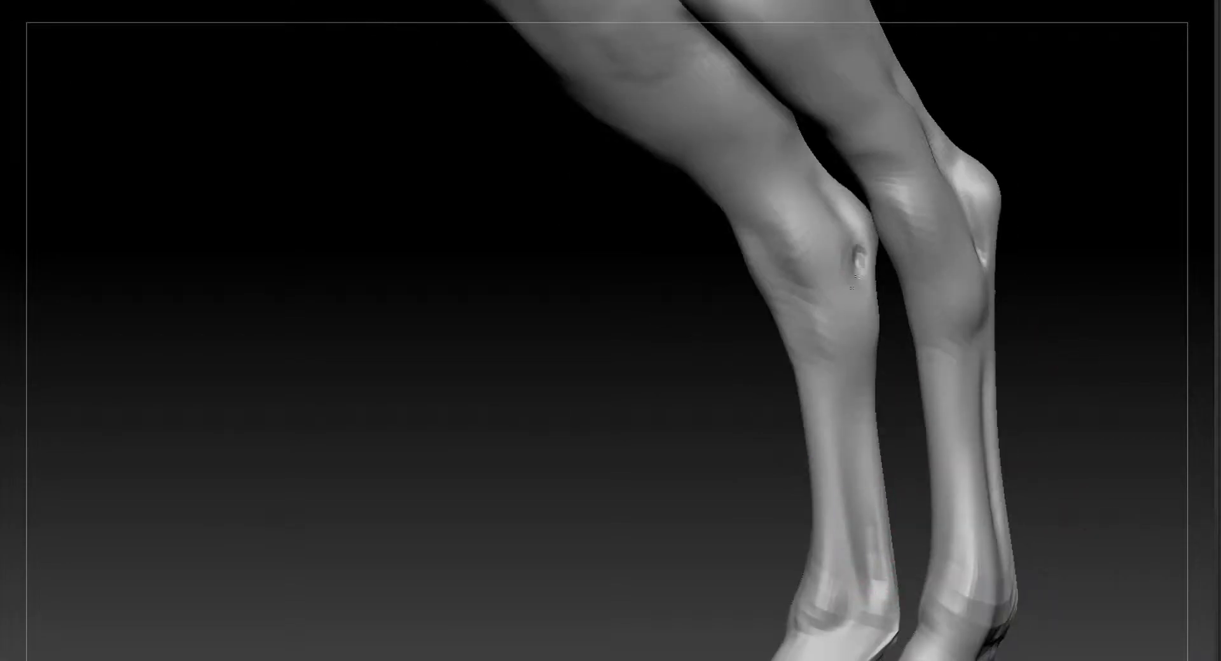
left_click_drag(1062, 136, 736, 368)
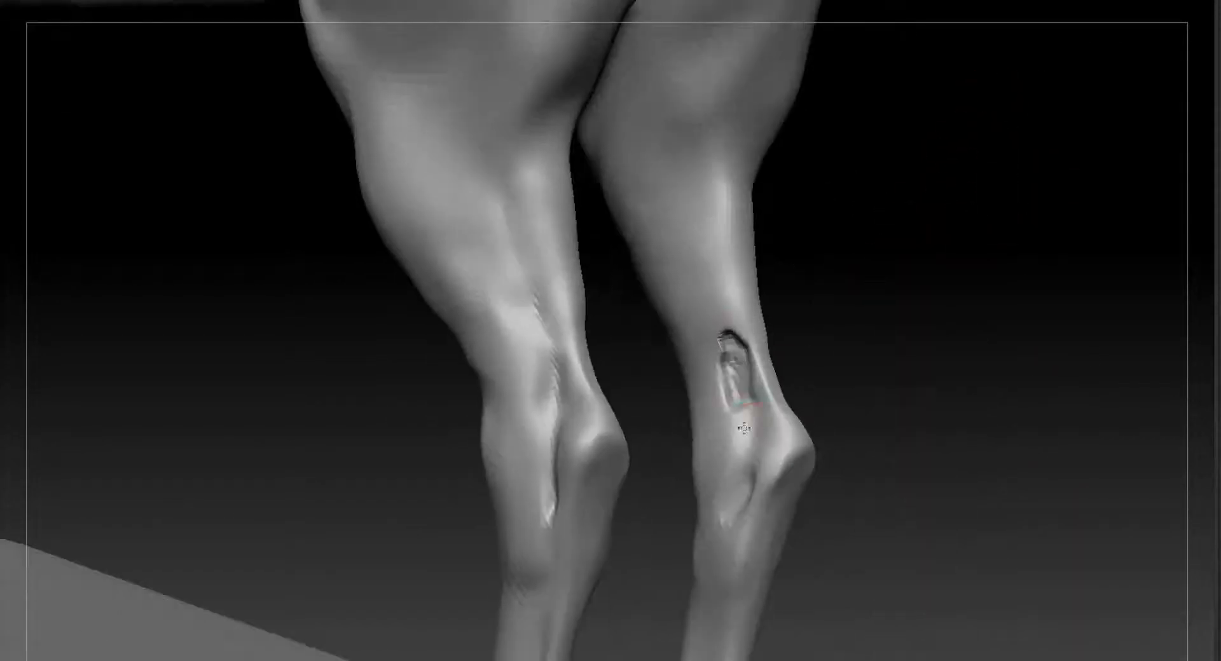
Carve the hollow between the Achilles tendon and shin above the hock on the hind leg's inner side and smooth it.
left_click_drag(834, 306, 894, 295)
left_click_drag(659, 213, 713, 369)
left_click_drag(650, 167, 723, 350)
key("ctrl+z")
left_click_drag(821, 207, 792, 185)
left_click_drag(649, 182, 701, 323)
mouse_move(840, 248)
left_mouse_down()
mouse_move(742, 283)
mouse_move(718, 271)
left_mouse_up()
left_click_drag(661, 251, 715, 343, "shift")
Refine the muscle forms of the gaskin leading down to the hock.
left_click_drag(751, 286, 833, 255)
mouse_move(738, 223)
left_mouse_down()
mouse_move(709, 216)
mouse_move(709, 283)
left_mouse_up()
left_click_drag(719, 216, 670, 220)
left_click_drag(589, 294, 675, 413)
left_click_drag(553, 240, 616, 356)
mouse_move(820, 255)
left_mouse_down("alt")
mouse_move(822, 180)
mouse_move(753, 3)
left_mouse_up("alt")
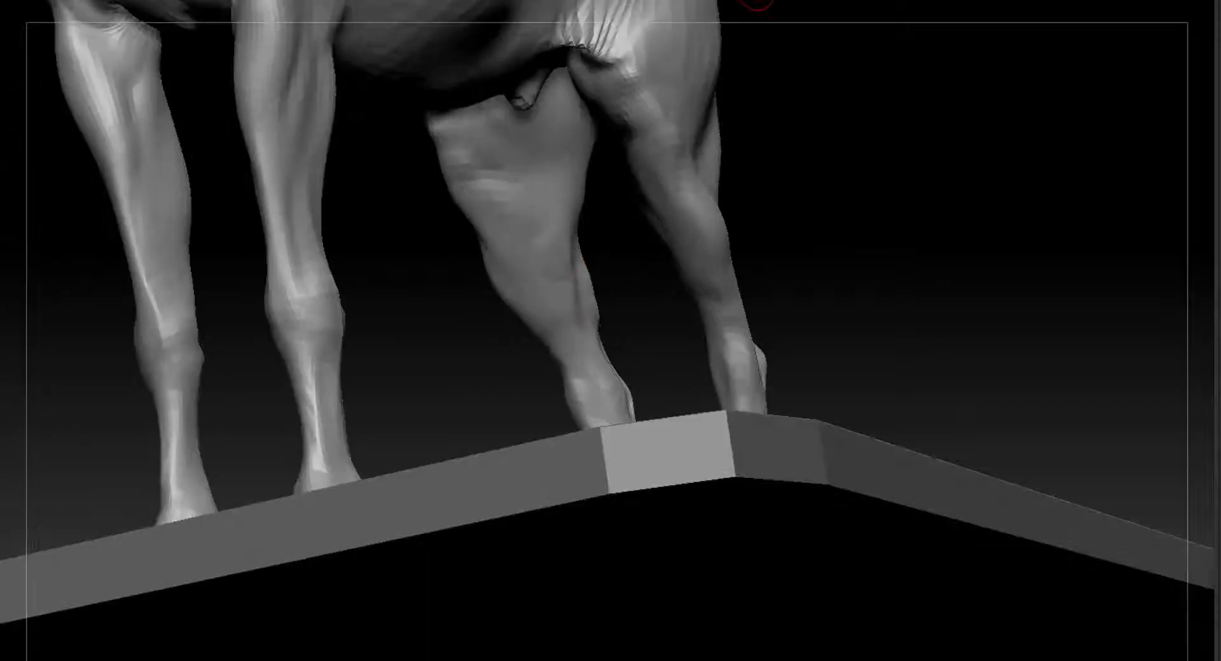
Try small contour changes on the gaskins from the front and rear, undoing the last strokes.
left_click_drag(839, 218, 821, 255)
key("ctrl+z")
left_click_drag(560, 136, 557, 169)
mouse_move(763, 242)
left_mouse_down()
mouse_move(820, 223)
mouse_move(751, 229)
left_mouse_up()
mouse_move(706, 293)
left_mouse_down("alt")
mouse_move(702, 356)
mouse_move(722, 354)
mouse_move(706, 297)
left_mouse_up("alt")
left_click_drag(617, 358, 632, 375)
mouse_move(915, 263)
left_mouse_down("alt")
mouse_move(899, 220)
mouse_move(886, 243)
mouse_move(920, 442)
mouse_move(945, 427)
mouse_move(941, 445)
left_mouse_up("alt")
left_click_drag(842, 209, 814, 208)
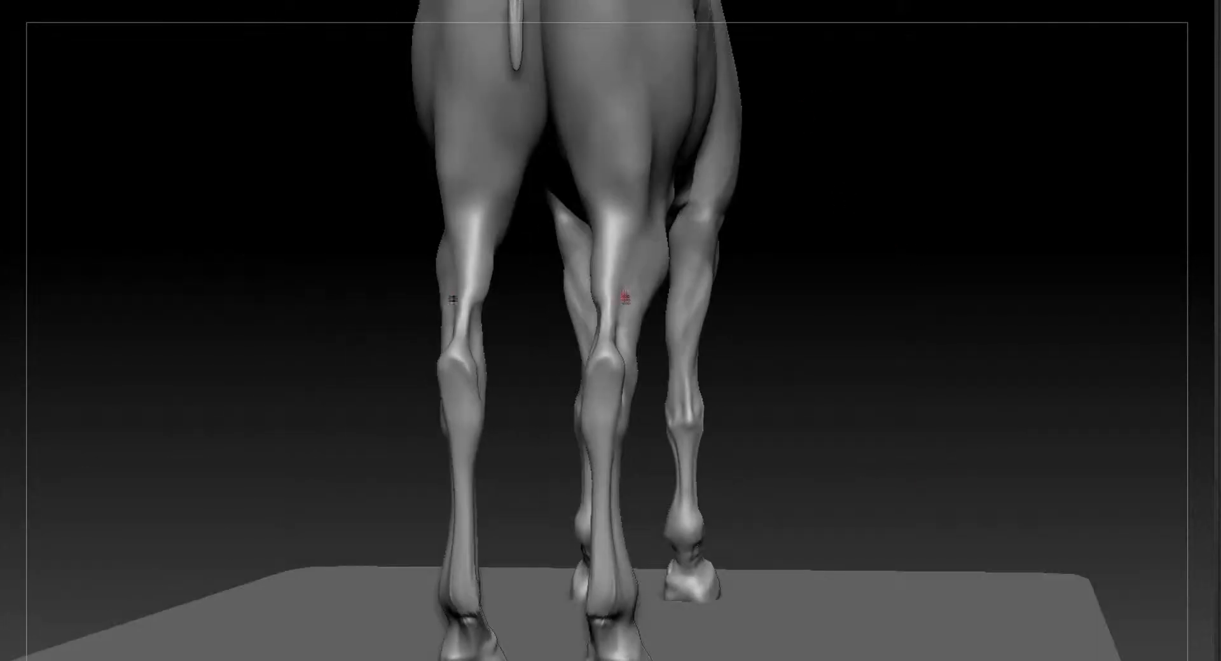
key("ctrl+z")
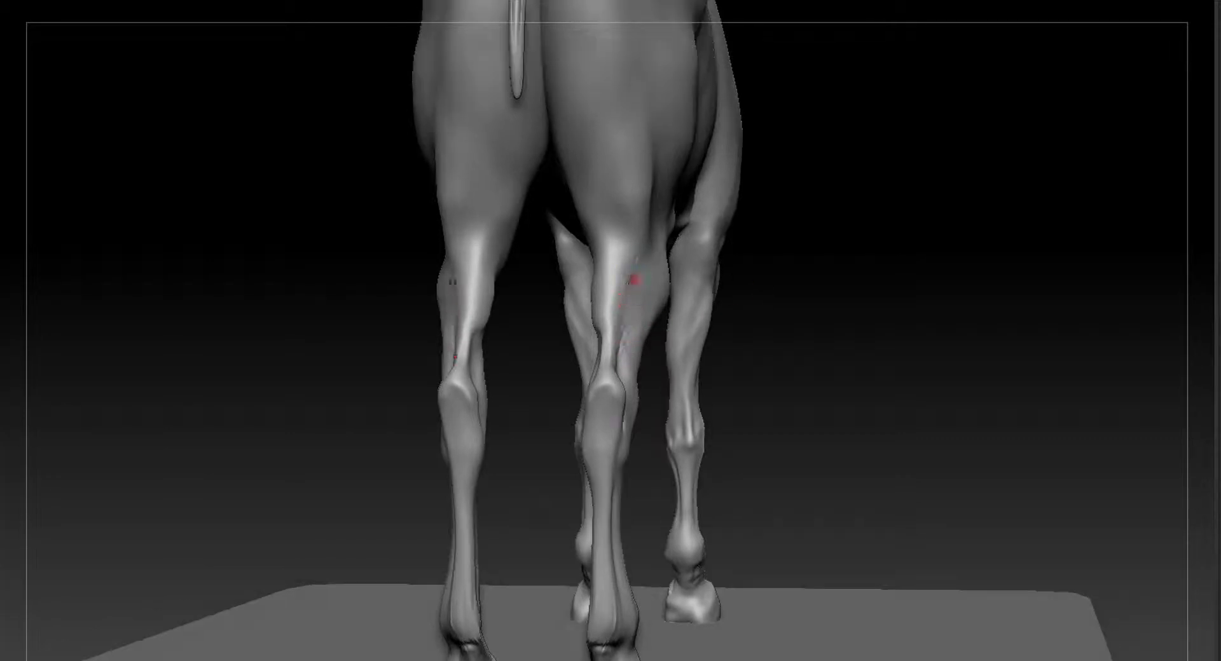
Carve grooves along both sides of the Achilles tendons above the hocks in rear view and smooth them.
right_click_drag(476, 255, 474, 270, "ctrl")
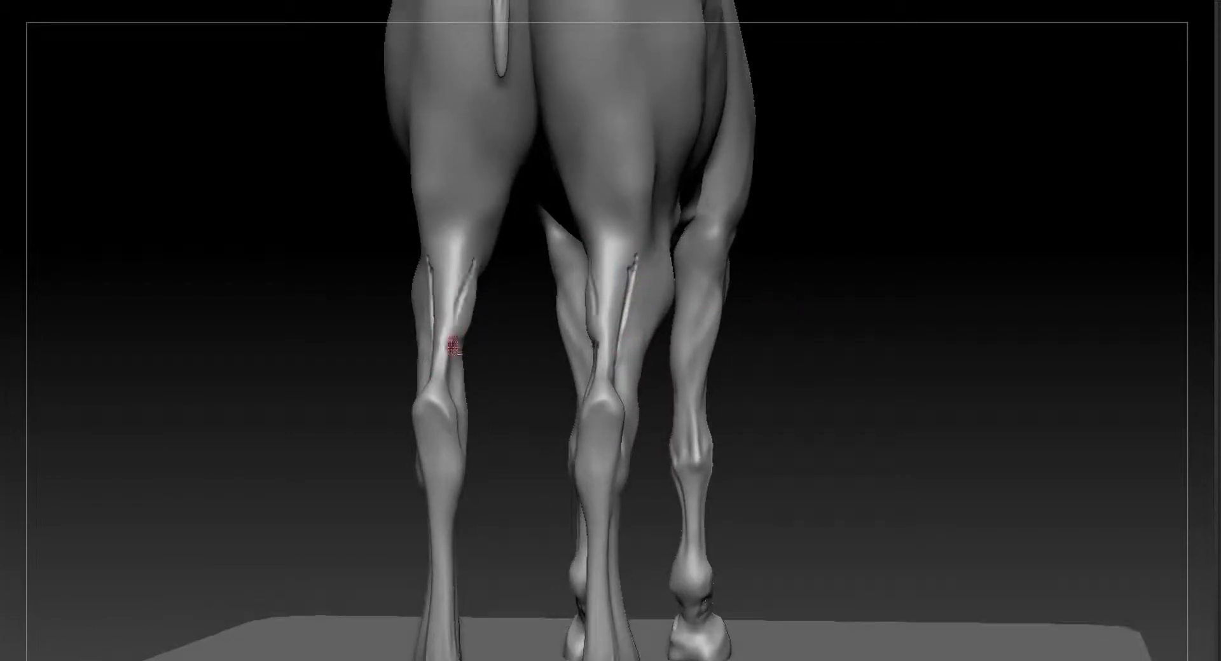
mouse_move(799, 276)
left_mouse_down()
mouse_move(757, 368)
mouse_move(837, 250)
mouse_move(802, 275)
left_mouse_up()
mouse_move(474, 272)
left_mouse_down("shift")
mouse_move(460, 323)
mouse_move(460, 294)
left_mouse_up("shift")
key("shift+d")
right_click_drag(461, 294, 450, 267, "ctrl")
left_click_drag(891, 191, 814, 153)
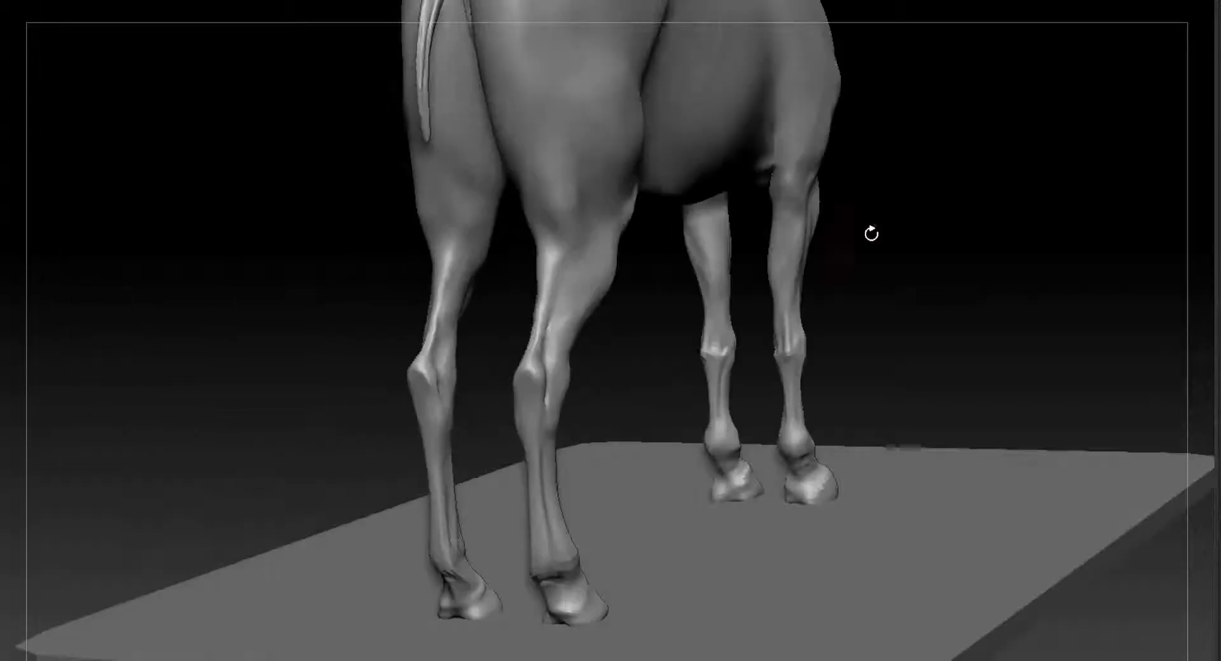
Cut a long groove between the Achilles tendon and the gaskin muscle on the outer hind leg and blend it in.
right_click_drag(814, 76, 820, 115, "ctrl")
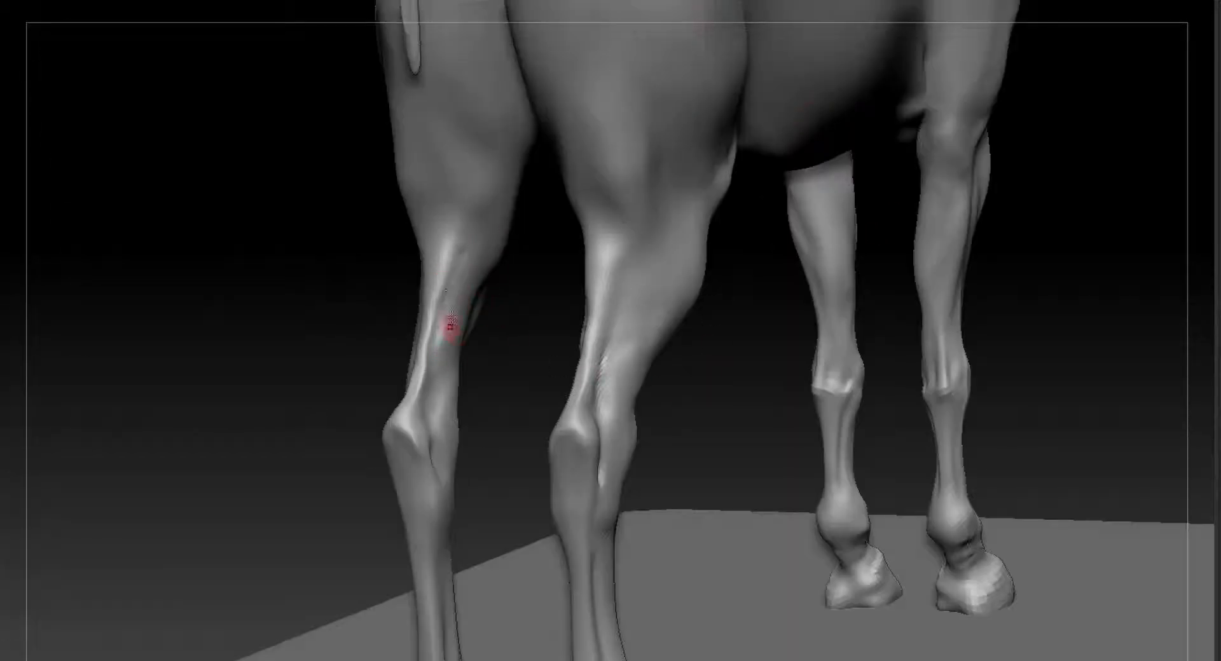
left_click_drag(482, 359, 424, 379)
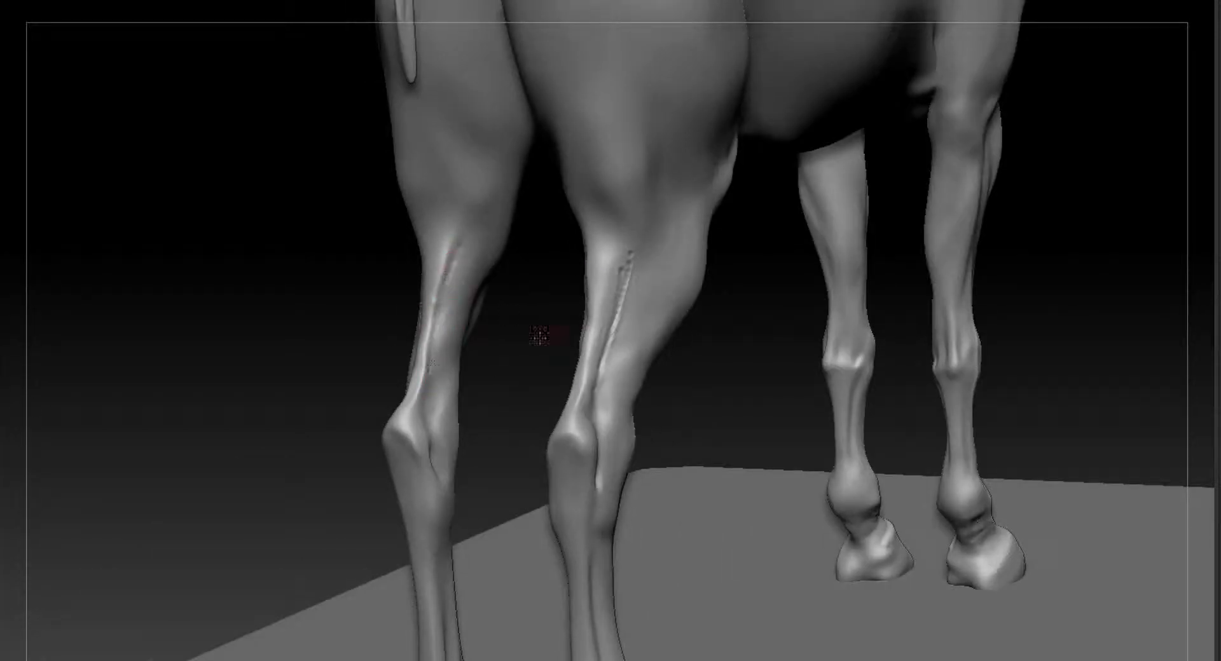
left_click_drag(510, 317, 445, 321)
right_click_drag(449, 275, 445, 235, "ctrl")
left_click_drag(655, 261, 731, 259)
right_click_drag(730, 259, 931, 260, "ctrl")
left_click_drag(619, 346, 507, 350)
left_click_drag(775, 57, 693, 13)
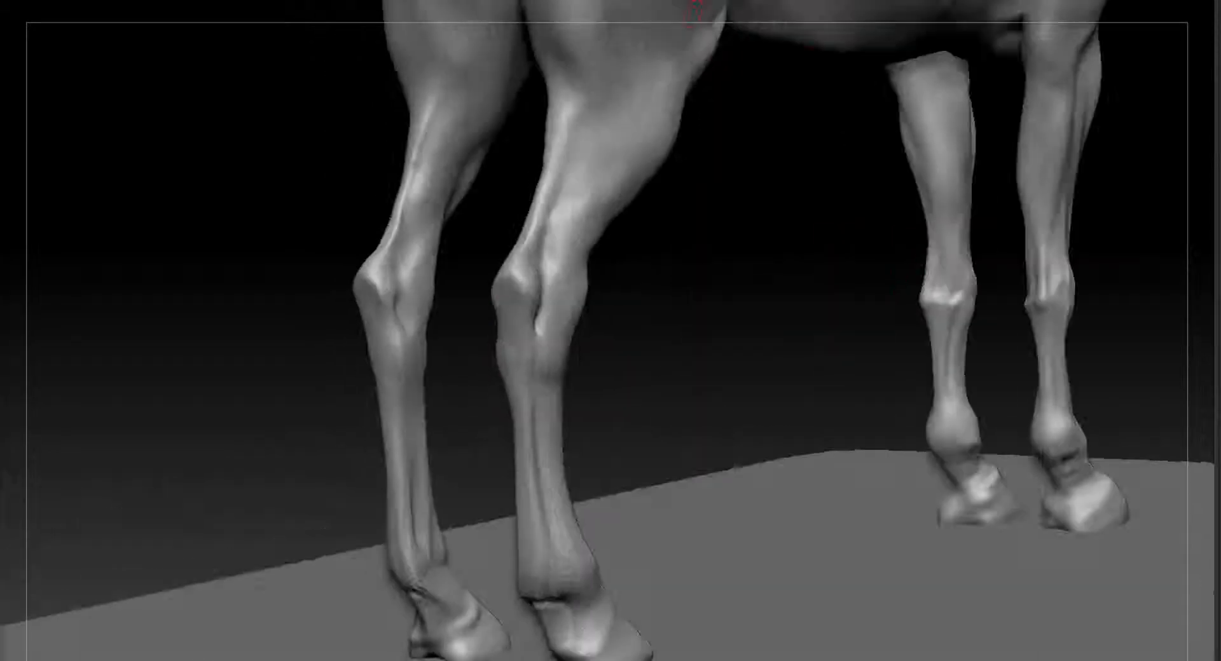
Smooth the outer side of the hock and refine the transition into the cannon.
left_click_drag(546, 323, 547, 335, "shift")
left_click_drag(458, 321, 594, 321)
left_click_drag(660, 283, 548, 285)
left_click_drag(540, 327, 538, 318)
mouse_move(681, 356)
left_mouse_down()
mouse_move(701, 333)
mouse_move(599, 366)
mouse_move(644, 380)
left_mouse_up()
mouse_move(352, 321)
left_mouse_down()
mouse_move(354, 422)
mouse_move(355, 355)
left_mouse_up()
left_click_drag(695, 370, 791, 236)
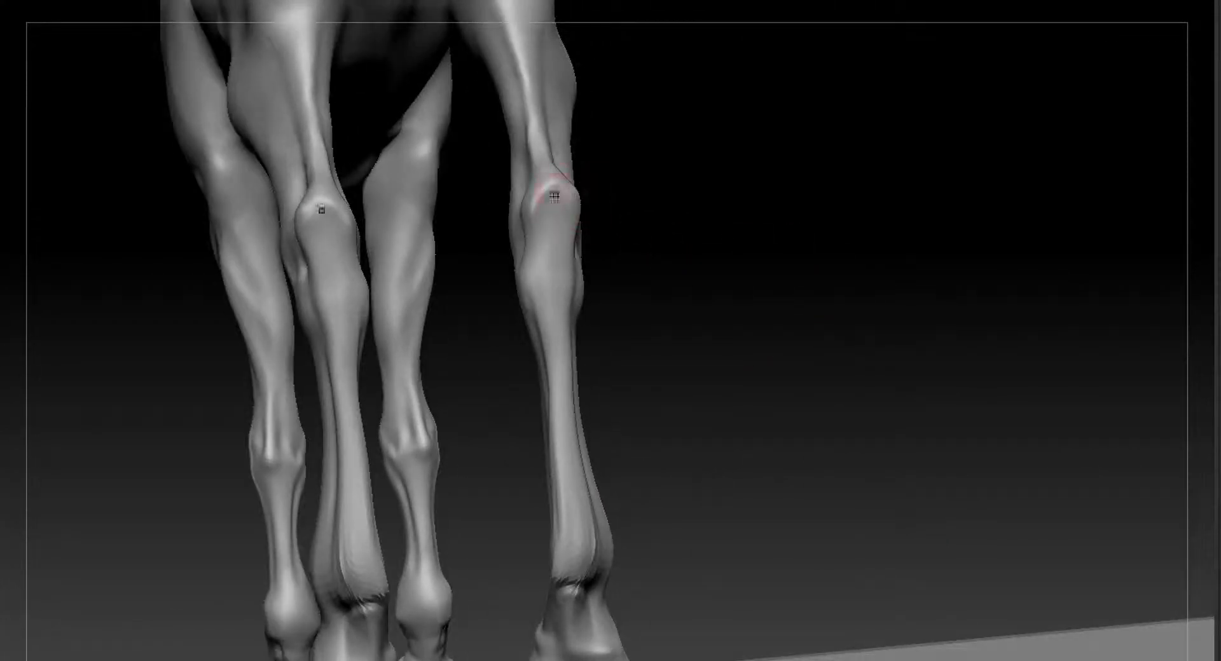
Round and refine the points of both hocks from behind.
left_click_drag(826, 458, 888, 528)
left_click_drag(788, 242, 661, 242)
left_click_drag(580, 239, 584, 205)
left_click_drag(642, 165, 765, 150)
left_click_drag(706, 225, 465, 216)
left_click_drag(452, 355, 453, 279, "alt")
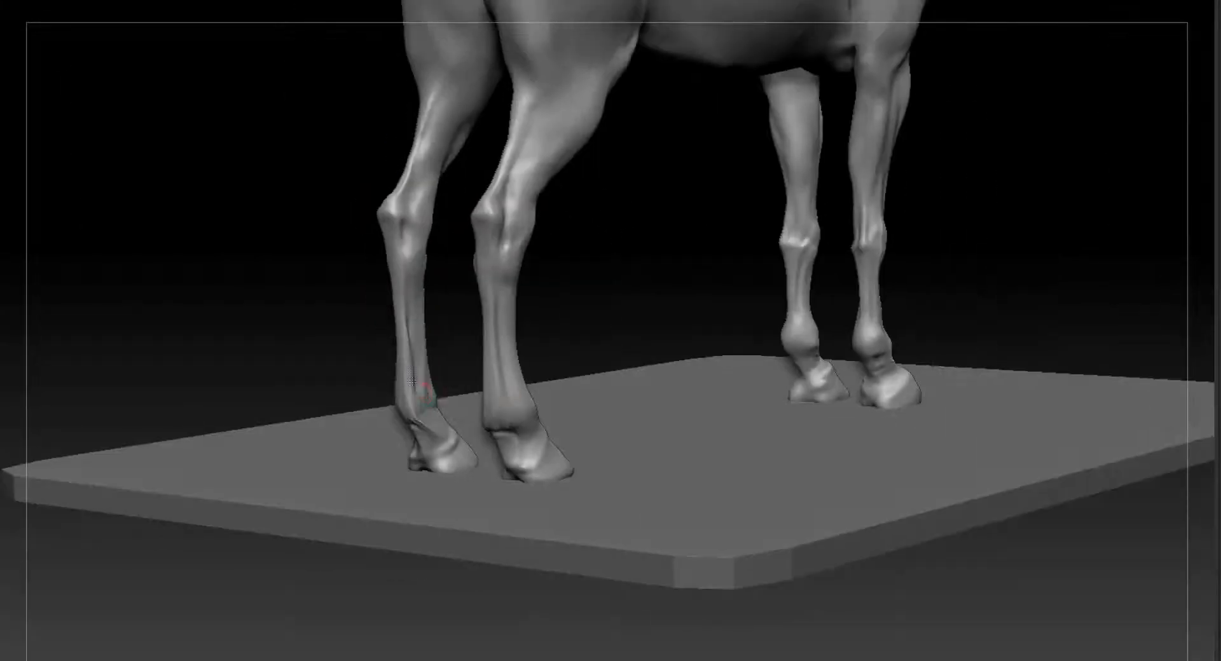
Refine the lower cannons and fetlocks of the hind legs.
left_click_drag(916, 191, 929, 270, "alt")
left_click_drag(242, 359, 247, 264, "alt")
mouse_move(713, 171)
left_mouse_down()
mouse_move(744, 131)
mouse_move(737, 169)
left_mouse_up()
mouse_move(497, 153)
left_mouse_down()
mouse_move(449, 350)
mouse_move(582, 321)
left_mouse_up()
mouse_move(398, 366)
left_mouse_down()
mouse_move(422, 375)
mouse_move(408, 346)
mouse_move(414, 369)
left_mouse_up()
left_click_drag(509, 344, 404, 362)
Carve the muscle separations on the foreleg's outer forearm just below the elbow.
mouse_move(499, 197)
left_mouse_down()
mouse_move(719, 226)
mouse_move(651, 272)
left_mouse_up()
left_click_drag(473, 346, 459, 329)
left_click_drag(661, 267, 821, 235)
left_click_drag(833, 356, 845, 259, "alt")
left_click_drag(757, 363, 803, 407)
left_click_drag(803, 407, 855, 343, "alt")
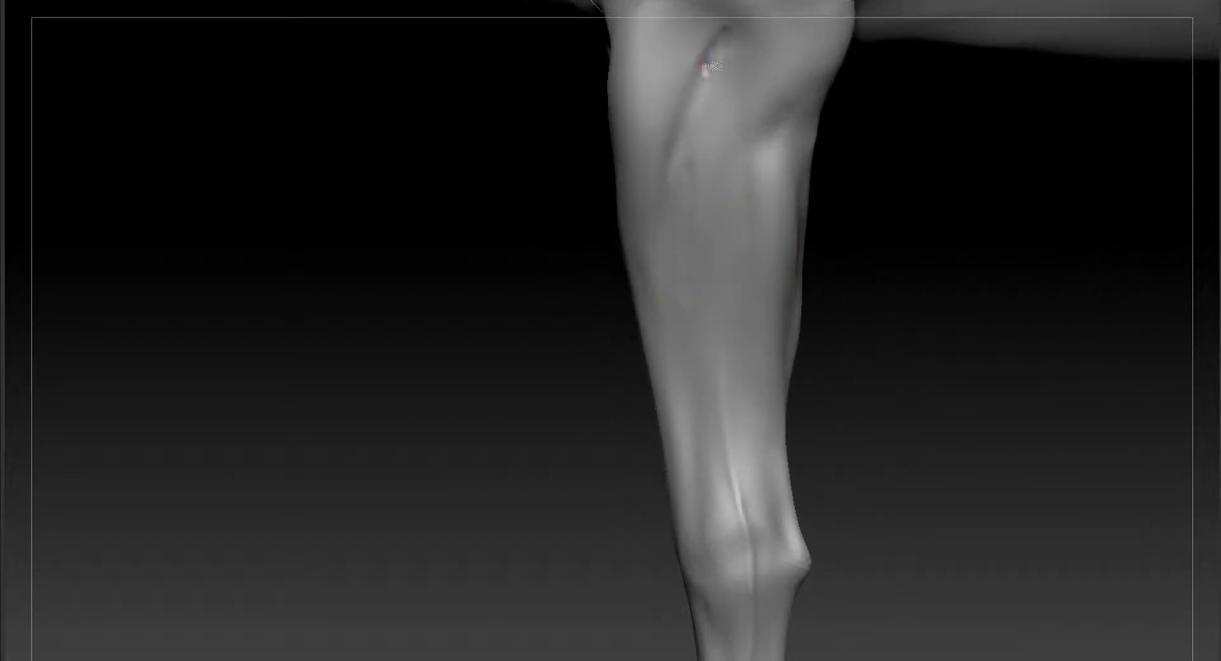
mouse_move(884, 280)
left_mouse_down("alt")
mouse_move(872, 384)
mouse_move(830, 261)
mouse_move(748, 323)
left_mouse_up("alt")
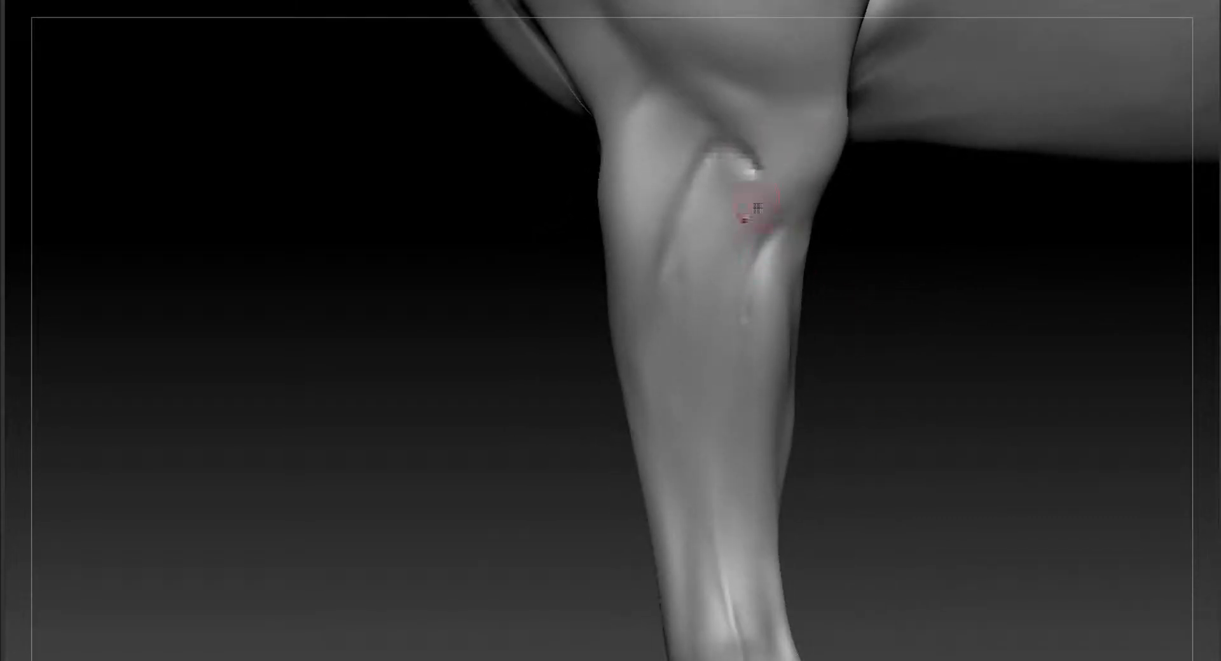
mouse_move(853, 317)
left_mouse_down("alt")
mouse_move(846, 210)
mouse_move(822, 346)
mouse_move(814, 89)
left_mouse_up("alt")
Refine the foreleg's outer cannon and the bony forms of its fetlock.
left_click_drag(714, 490, 710, 379)
left_click_drag(792, 407, 661, 407)
left_click_drag(743, 484, 738, 396)
left_click_drag(827, 382, 922, 382)
mouse_move(855, 438)
left_mouse_down("alt")
mouse_move(872, 332)
mouse_move(902, 278)
left_mouse_up("alt")
left_click_drag(776, 384, 768, 407)
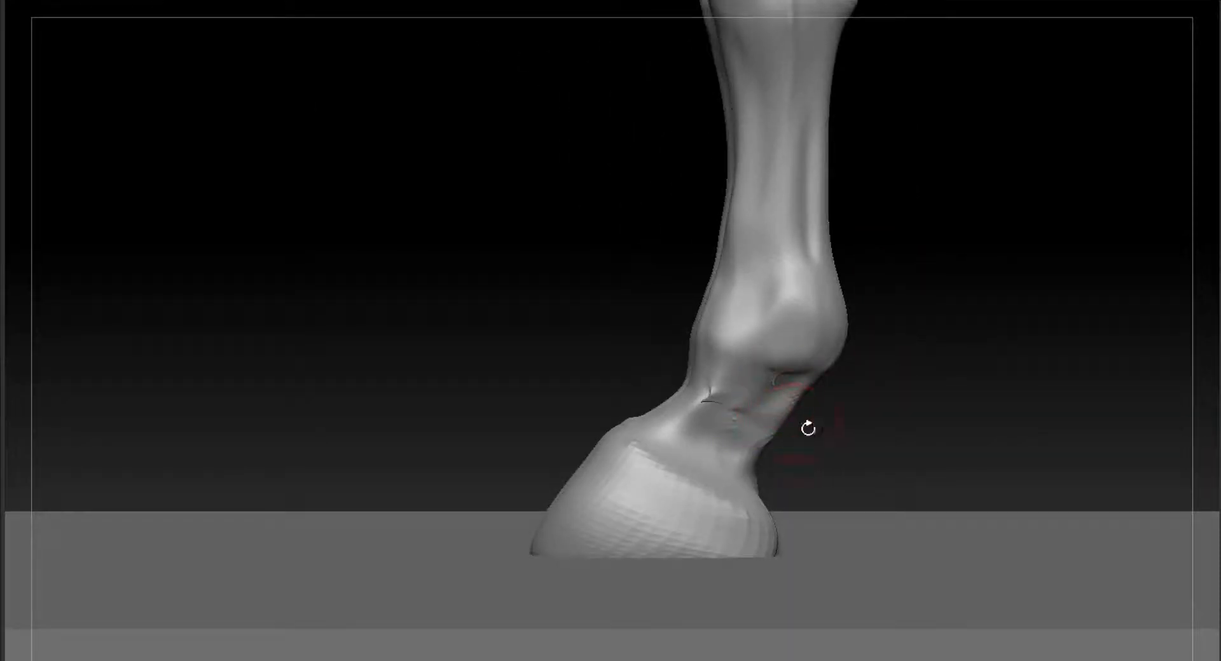
Shape the front pastern and the crease beneath the back of the fetlock.
left_click_drag(837, 437, 885, 175)
left_click_drag(676, 452, 663, 453)
left_click_drag(768, 459, 756, 453)
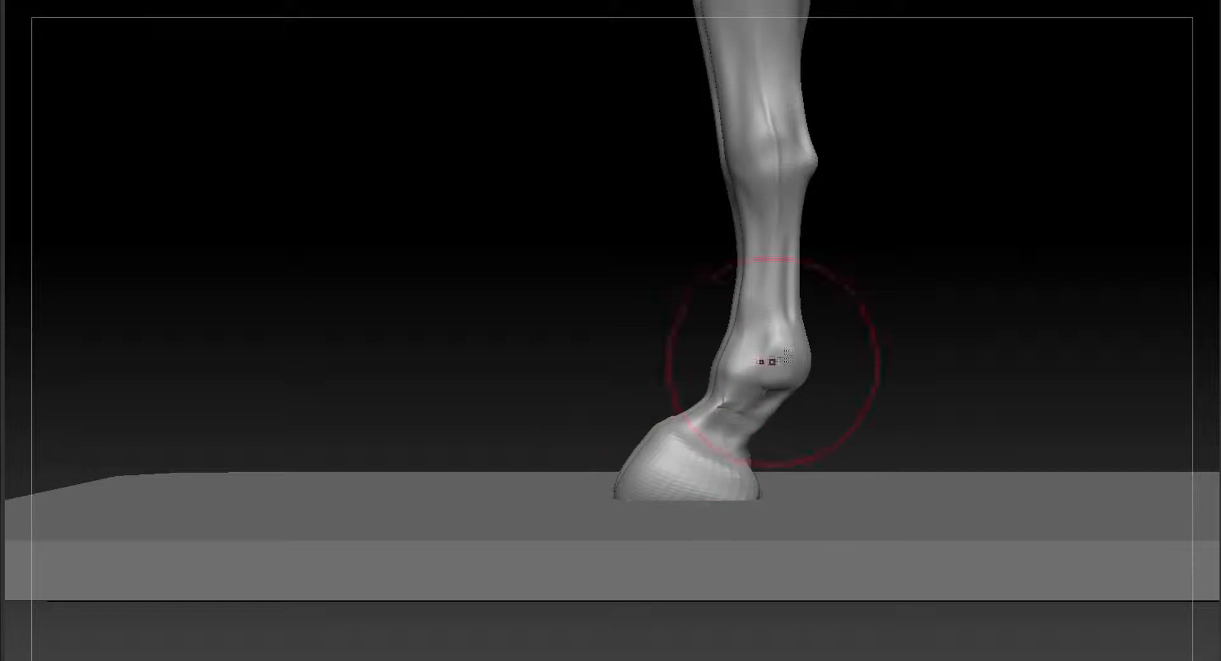
left_click_drag(927, 255, 932, 313, "alt")
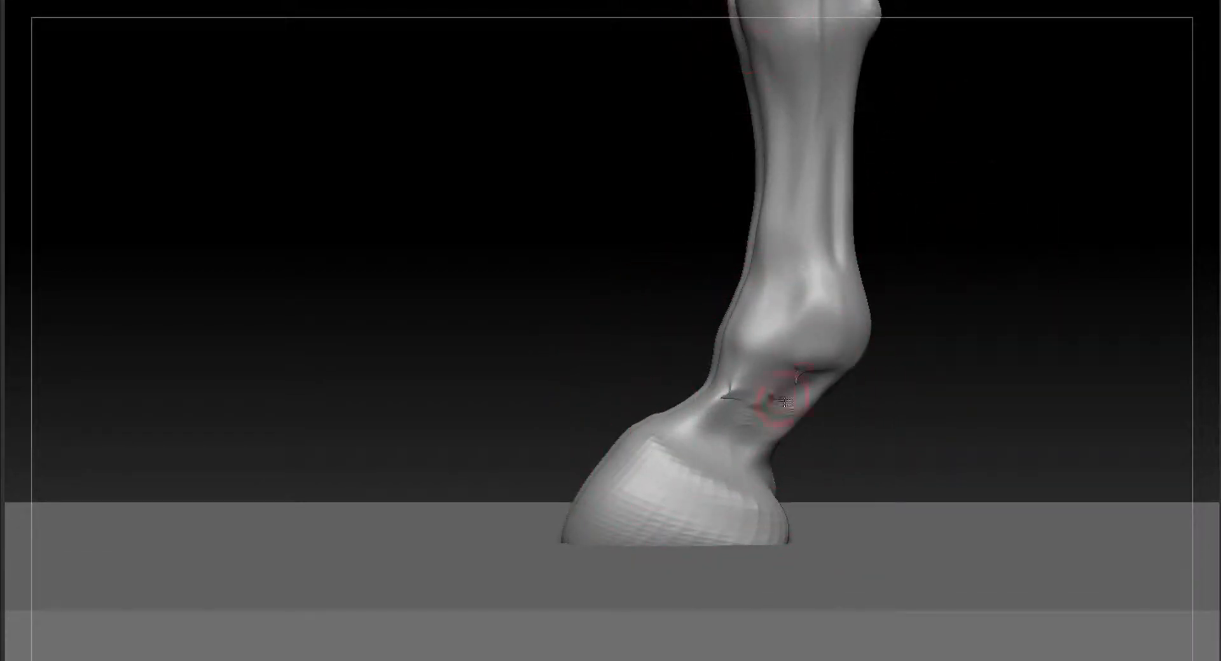
mouse_move(876, 410)
left_mouse_down()
mouse_move(833, 389)
mouse_move(849, 368)
left_mouse_up()
mouse_move(890, 397)
left_mouse_down()
mouse_move(910, 393)
mouse_move(858, 298)
left_mouse_up()
Carve the tendon groove down the outer side of the front cannon and smooth it.
left_click_drag(781, 173, 792, 422)
left_click_drag(783, 197, 789, 410, "shift")
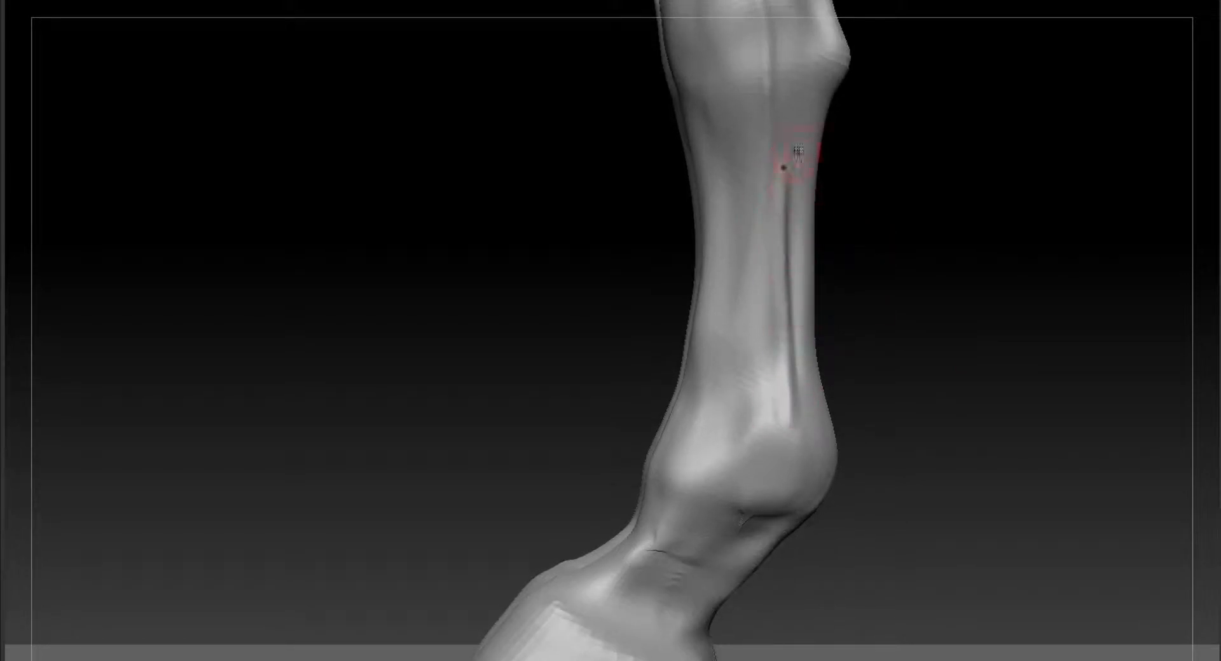
left_click_drag(855, 346, 890, 245, "alt")
Refine the front fetlock and soften the end of the tendon groove above it.
left_click_drag(788, 420, 645, 491)
left_click_drag(709, 468, 802, 419)
left_click_drag(954, 350, 888, 491, "alt")
left_click_drag(924, 251, 898, 372, "alt")
Carve the narrow tendon grooves on the outer forearm just above the knee.
left_click_drag(717, 272, 722, 375)
mouse_move(871, 471)
left_mouse_down("alt")
mouse_move(846, 395)
mouse_move(783, 325)
mouse_move(815, 428)
mouse_move(679, 540)
left_mouse_up("alt")
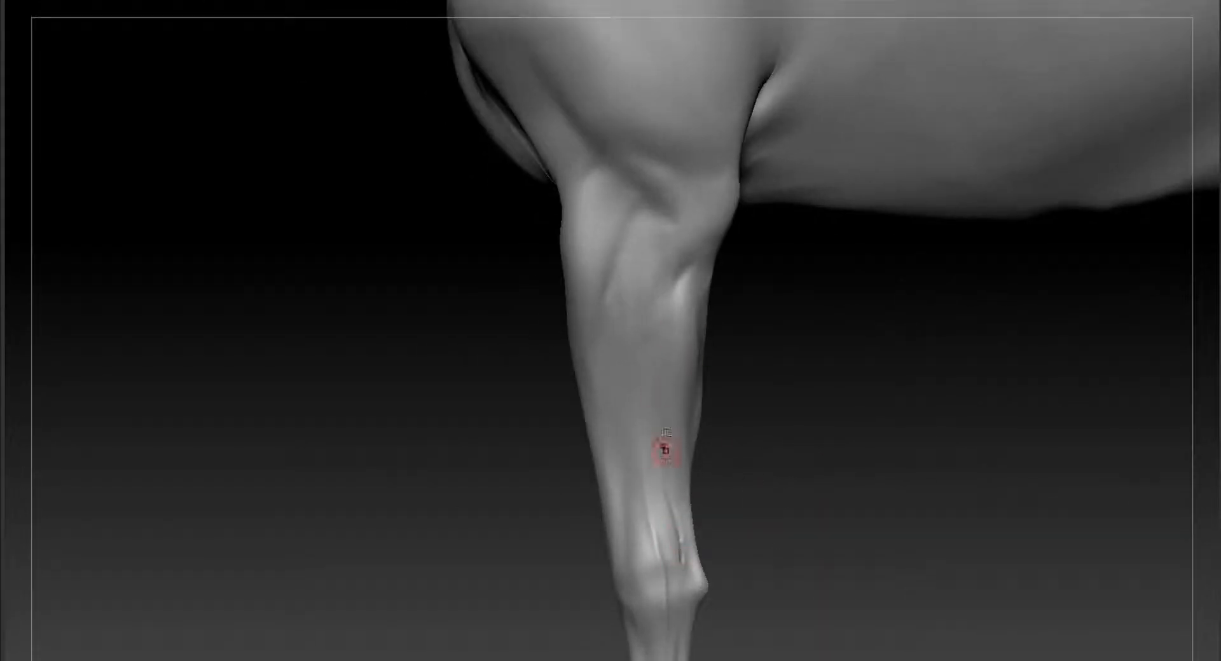
left_click_drag(771, 420, 658, 432, "alt")
Sculpt a narrow muscle ridge where the front of the shoulder meets the forearm and smooth it.
mouse_move(804, 165)
left_mouse_down("alt")
mouse_move(818, 458)
mouse_move(884, 432)
mouse_move(839, 499)
mouse_move(843, 573)
left_mouse_up("alt")
left_click_drag(575, 367, 572, 447)
left_click_drag(510, 497, 576, 490)
left_click_drag(575, 379, 573, 444, "shift")
left_click_drag(725, 540, 782, 479)
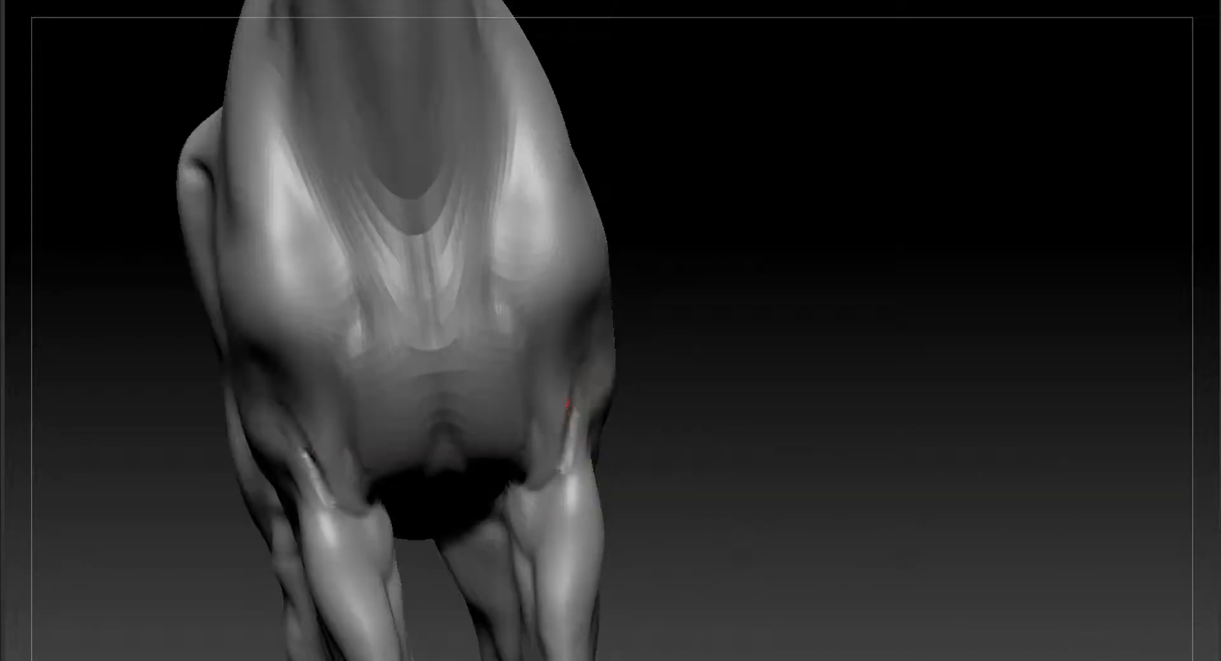
left_click_drag(797, 371, 751, 372)
left_click_drag(849, 533, 790, 542)
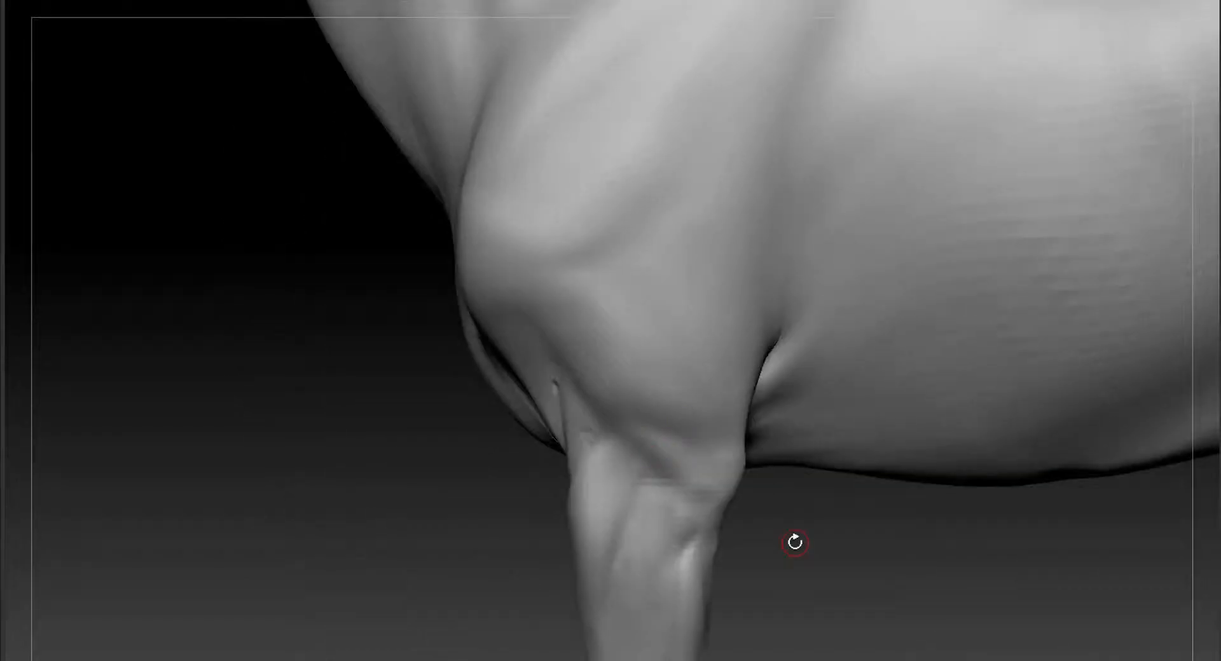
Define the outer forearm muscles between the elbow and the knee.
mouse_move(788, 446)
left_mouse_down()
mouse_move(722, 455)
mouse_move(804, 315)
mouse_move(697, 262)
left_mouse_up()
left_click_drag(827, 286, 719, 293)
left_click_drag(727, 225, 688, 281)
left_click_drag(845, 309, 947, 307)
left_click_drag(572, 394, 531, 452, "alt")
mouse_move(712, 356)
left_mouse_down("alt")
mouse_move(742, 376)
mouse_move(703, 453)
left_mouse_up("alt")
left_click_drag(862, 458, 869, 346, "alt")
left_click_drag(653, 149, 660, 219)
left_click_drag(710, 343, 705, 389)
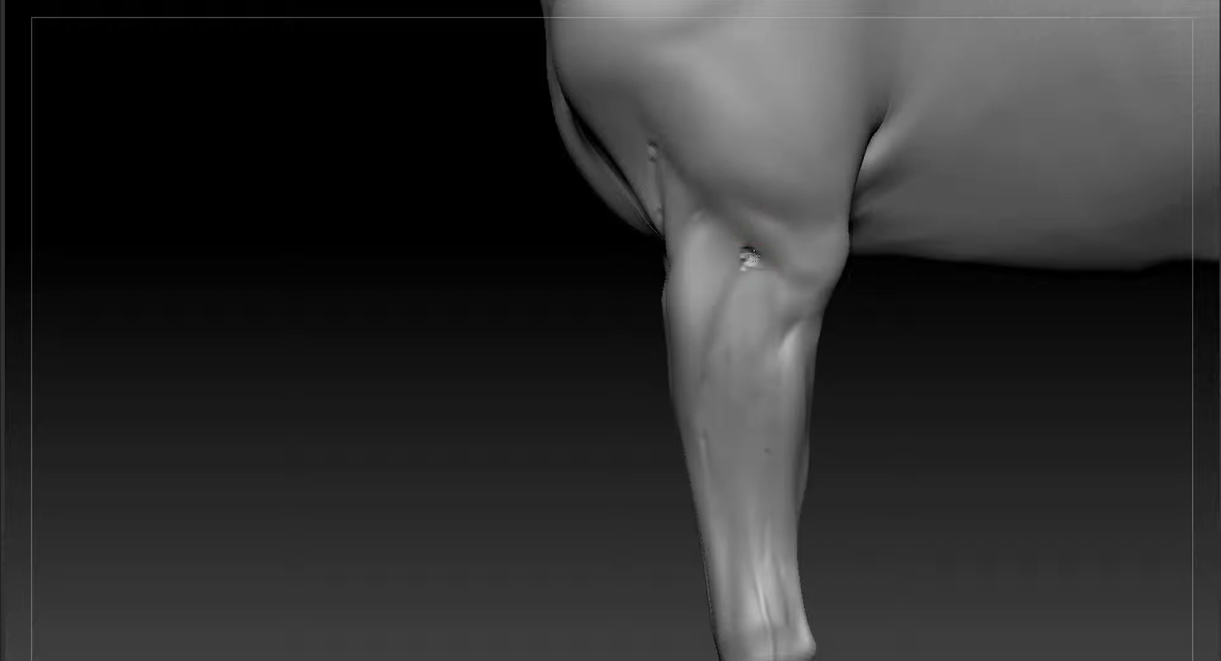
Adjust the rear contour of the forearm and blend the muscle surface above the knee.
left_click_drag(928, 318, 884, 321)
left_click_drag(954, 356, 1189, 636, "alt")
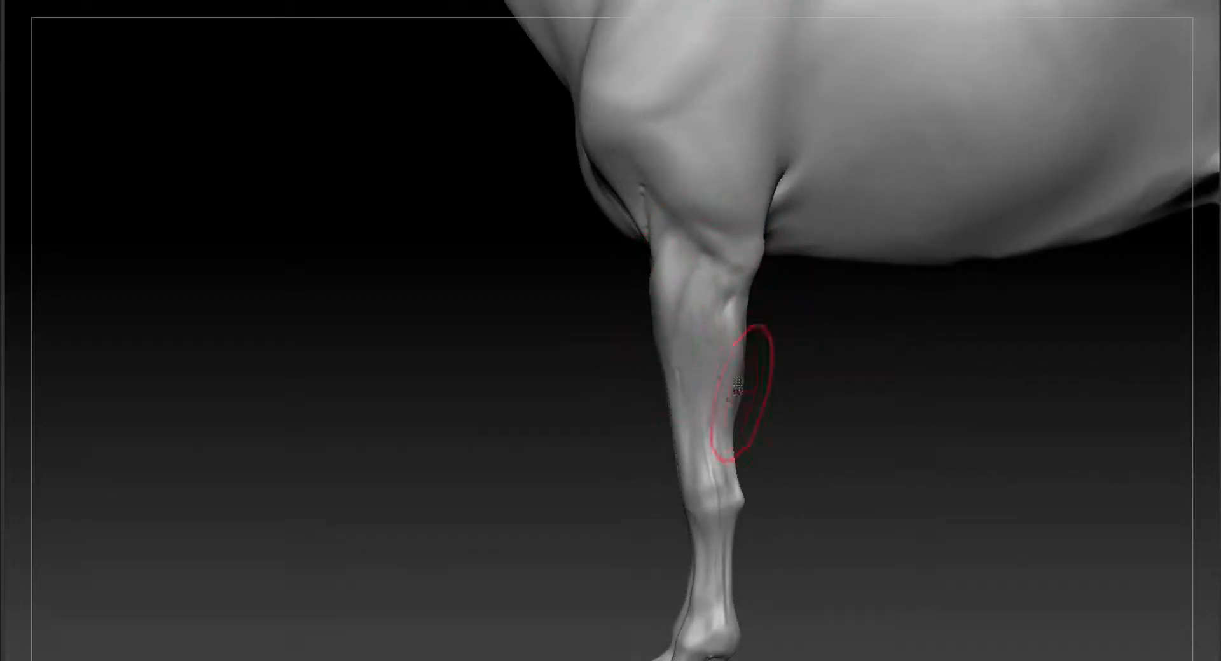
left_click_drag(852, 343, 884, 420, "alt")
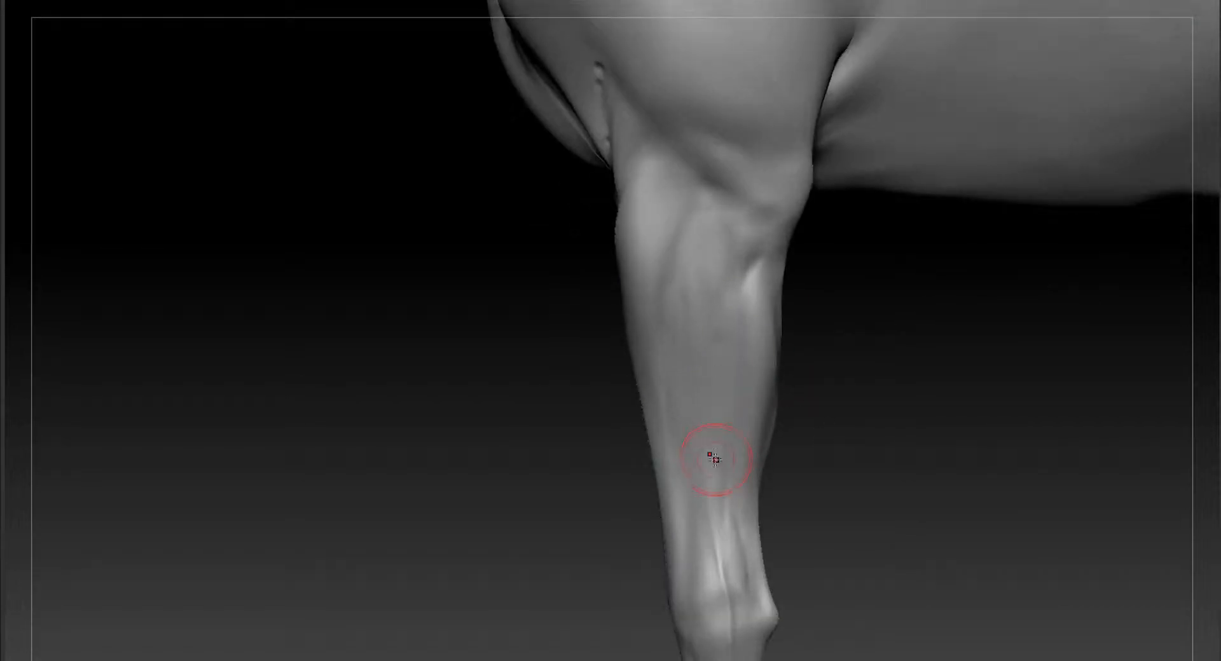
Refine the outer contour of the upper forearms in front view and the upper forearm surface from the side.
left_click_drag(820, 382, 794, 105, "alt")
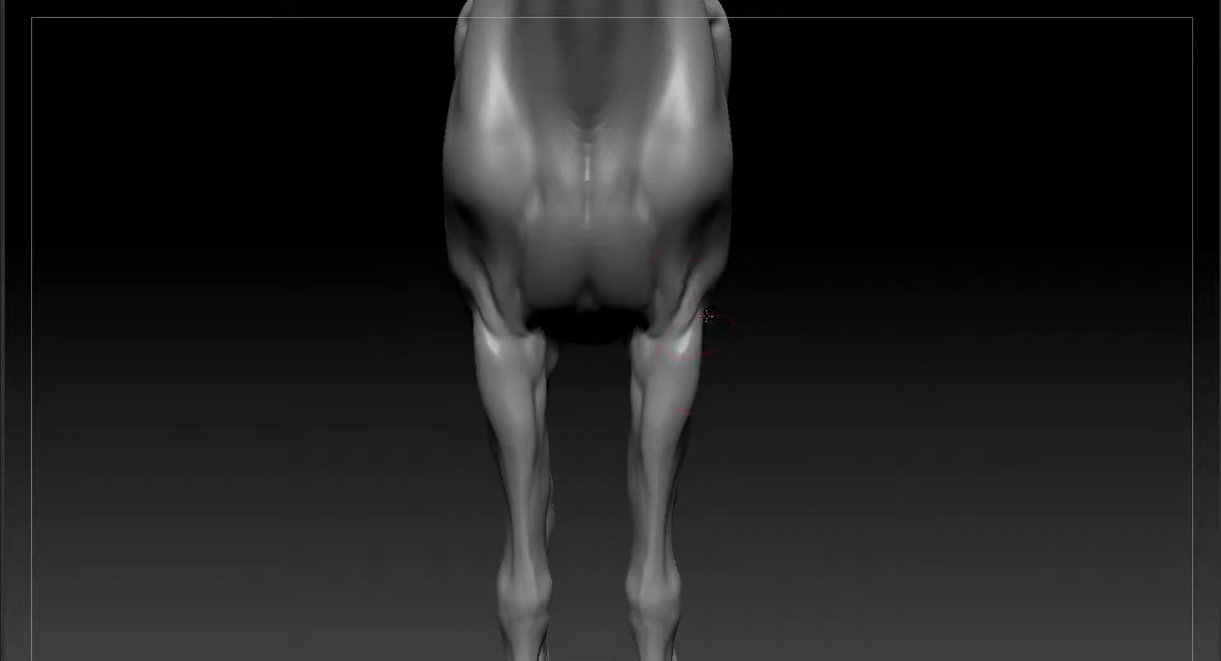
mouse_move(808, 304)
left_mouse_down()
mouse_move(874, 300)
mouse_move(828, 300)
mouse_move(840, 449)
left_mouse_up()
left_click_drag(956, 417, 1005, 407)
left_click_drag(812, 139, 823, 229)
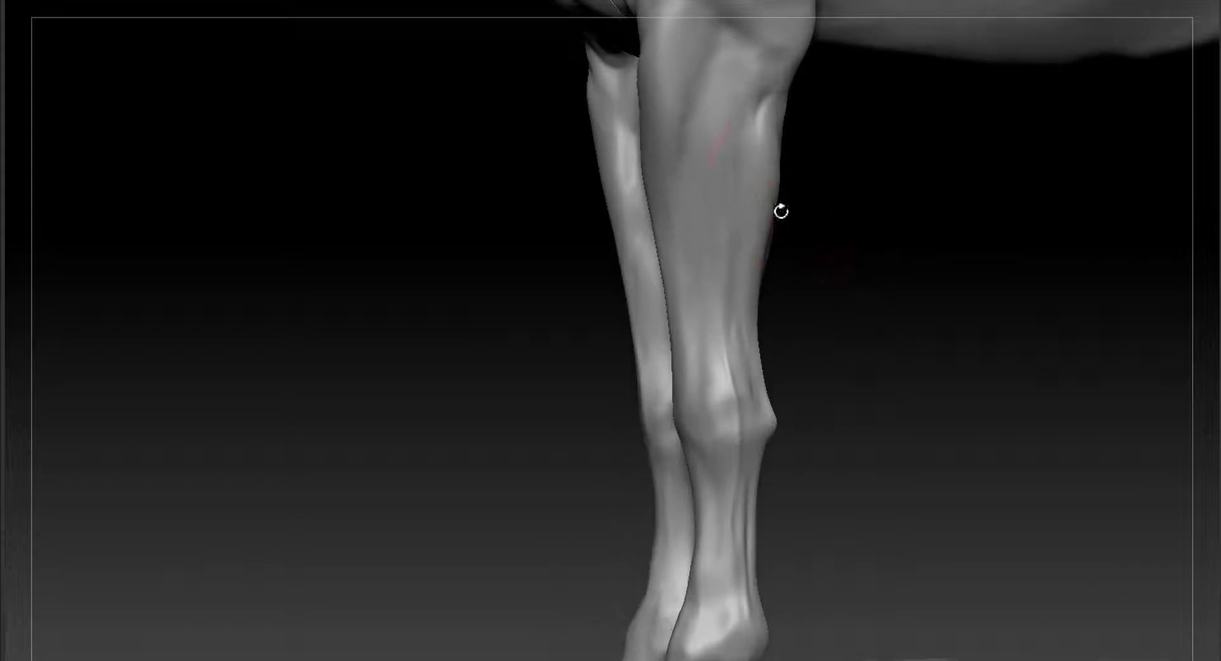